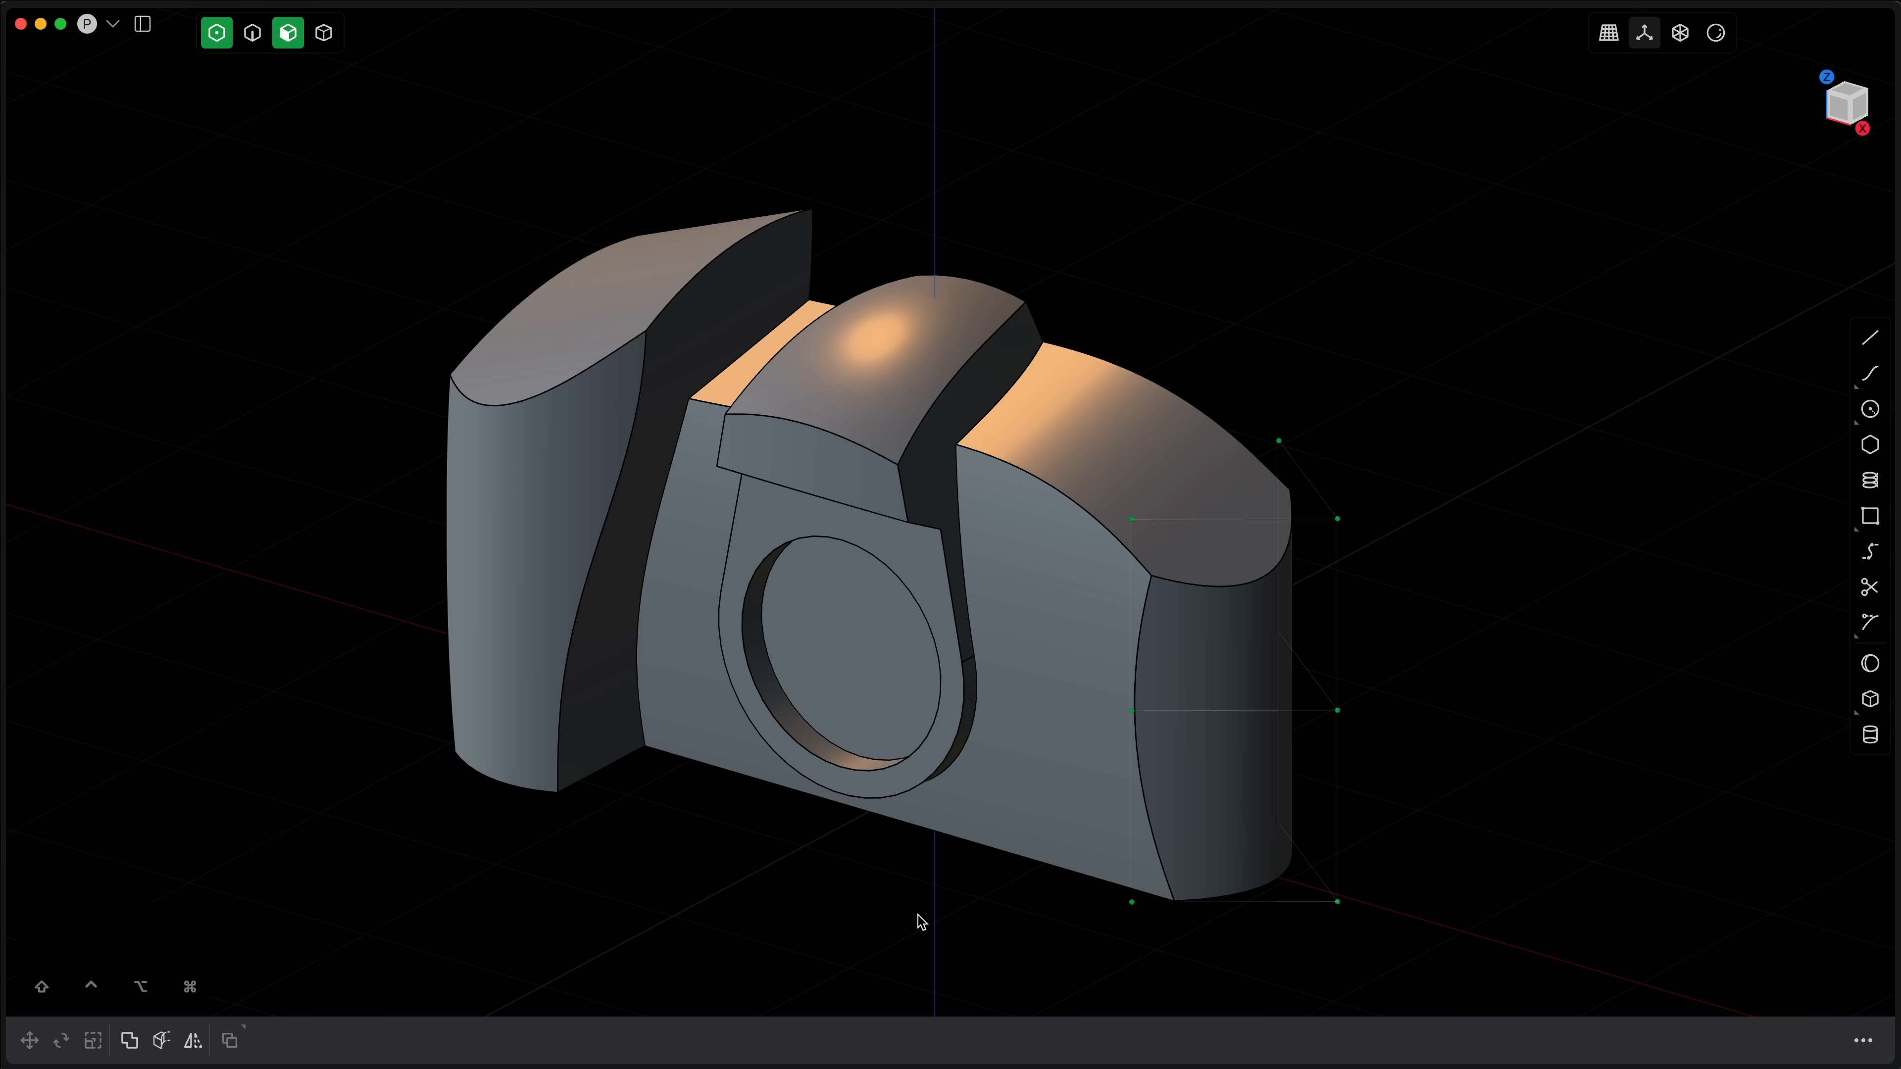
pyautogui.press('Delete')
pyautogui.moveTo(888, 855); pyautogui.dragTo(906, 891, button='middle')
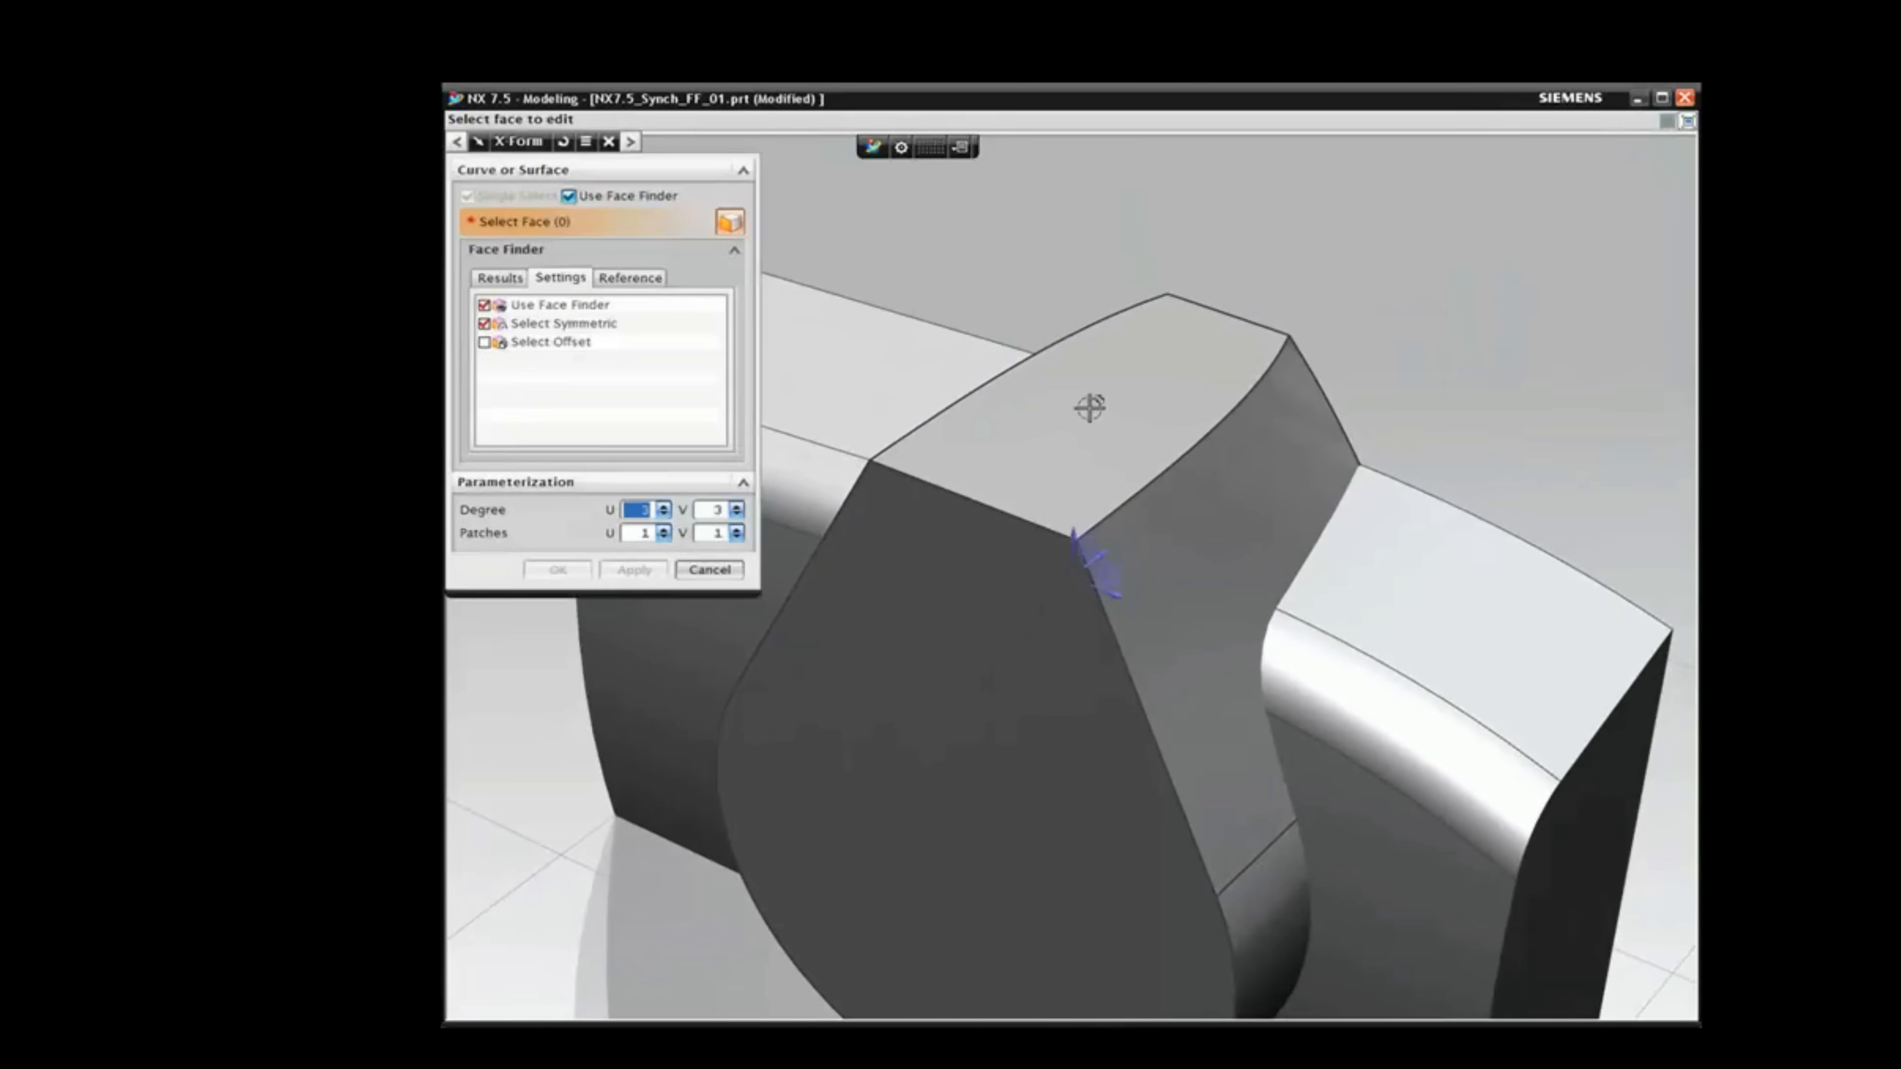
pyautogui.click(1090, 404)
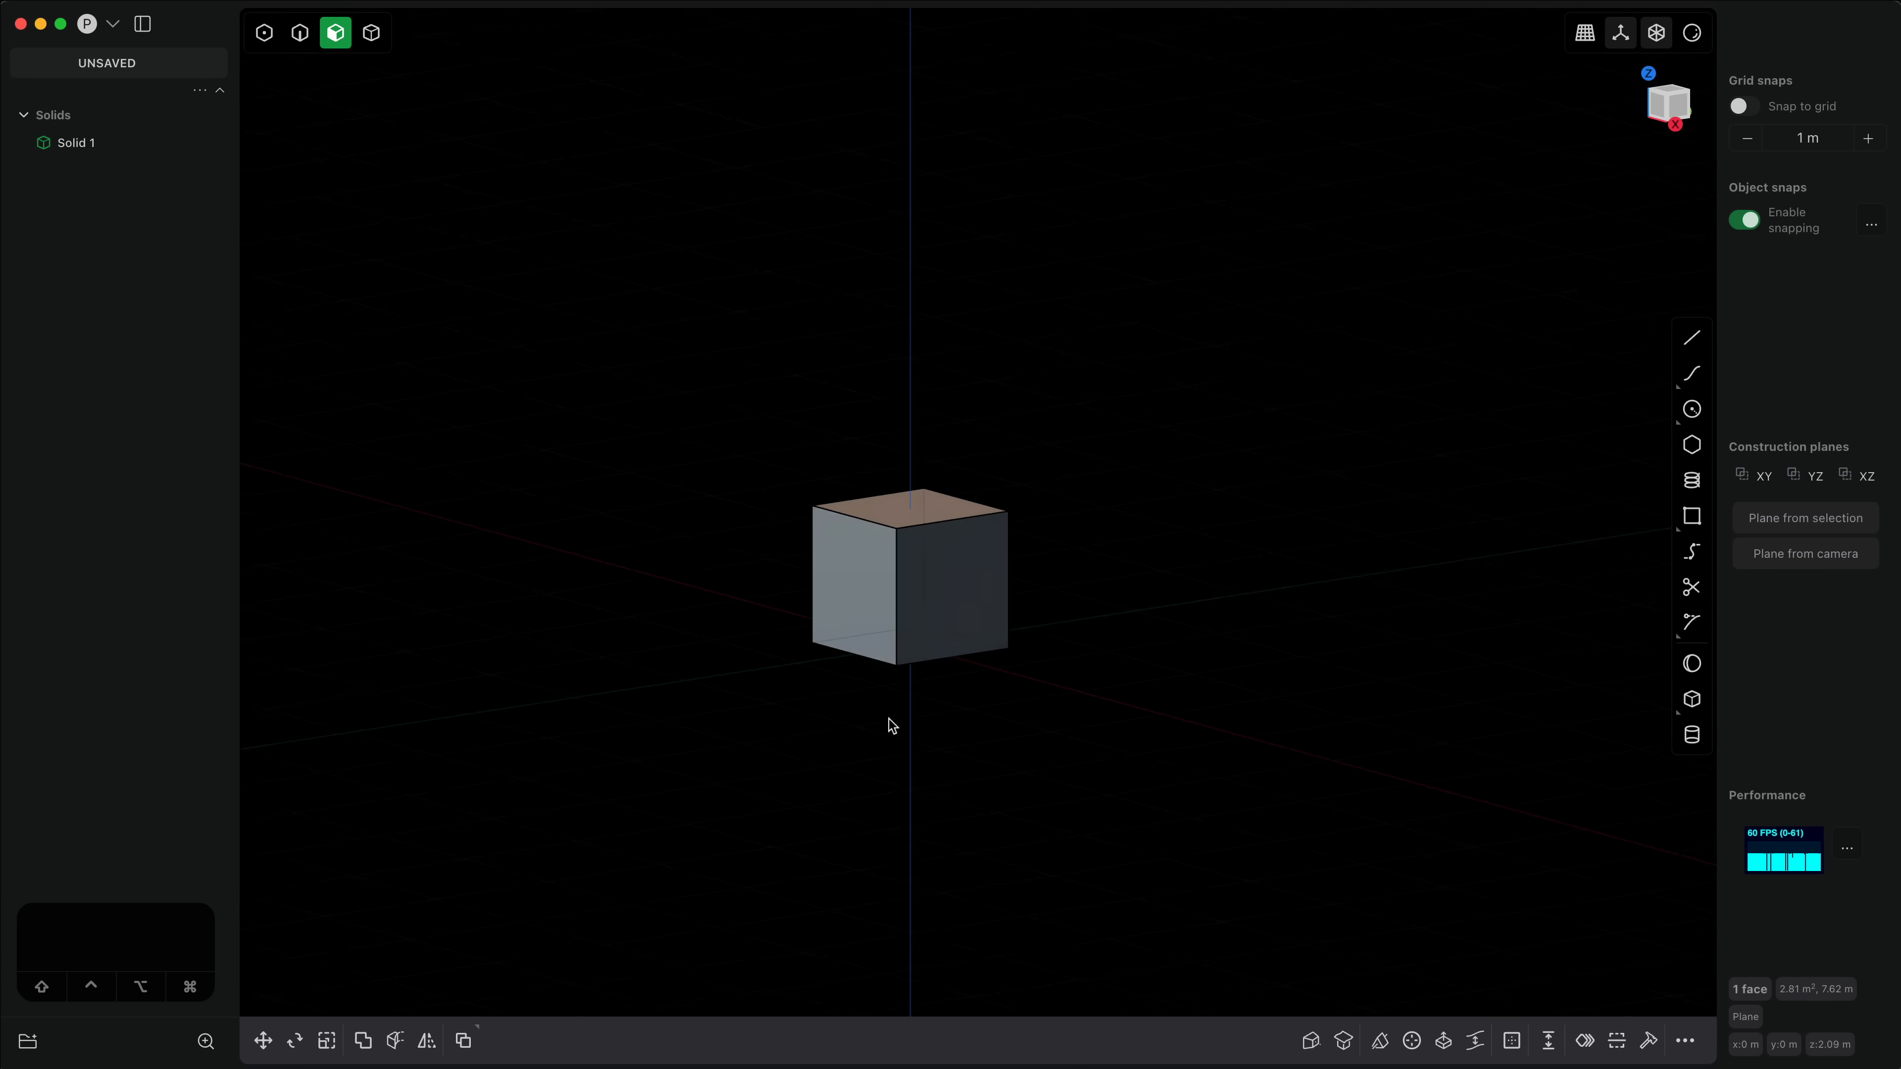
# Step: Offset the box's two opposite end faces outward by about 1.06 m each to lengthen it along X
pyautogui.moveTo(891, 725); pyautogui.dragTo(849, 755, button='middle')
pyautogui.press('3')
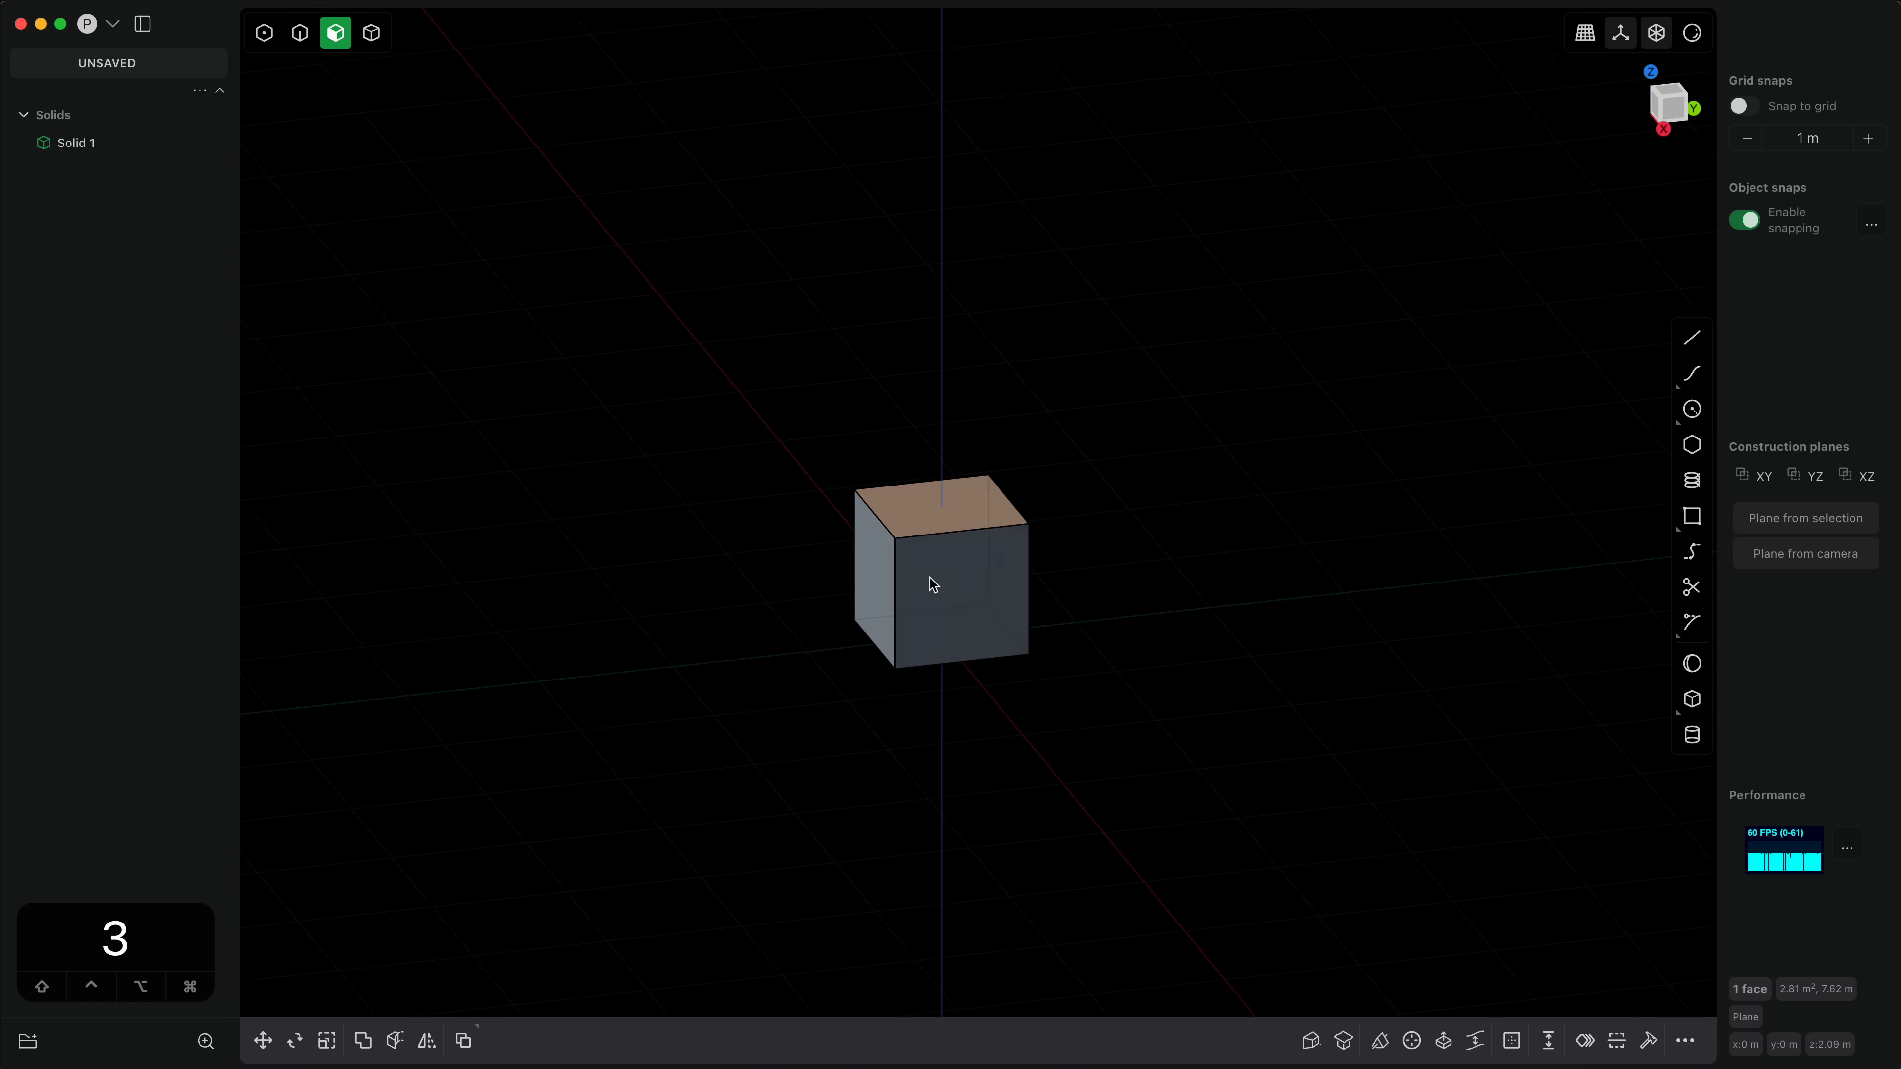
pyautogui.moveTo(953, 591); pyautogui.dragTo(922, 557)
pyautogui.moveTo(989, 687); pyautogui.dragTo(1070, 704, button='middle')
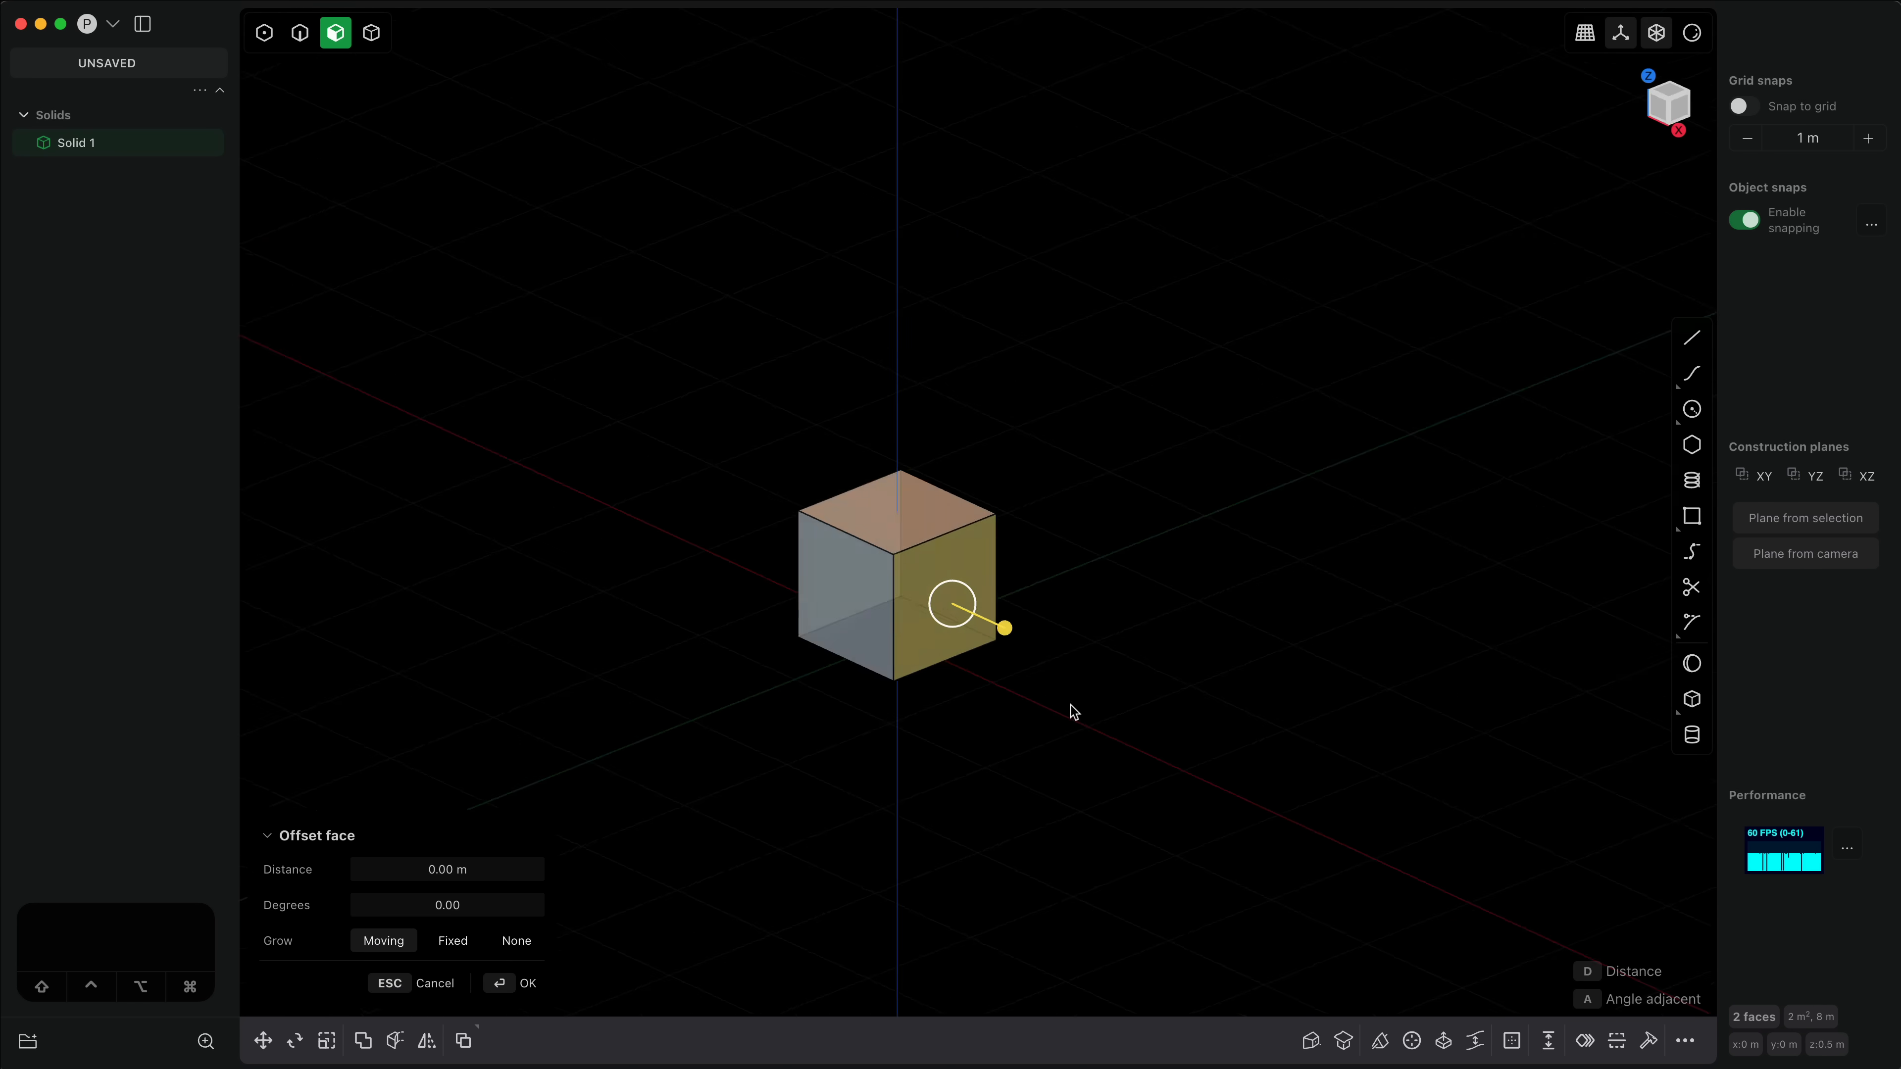
pyautogui.press('d')
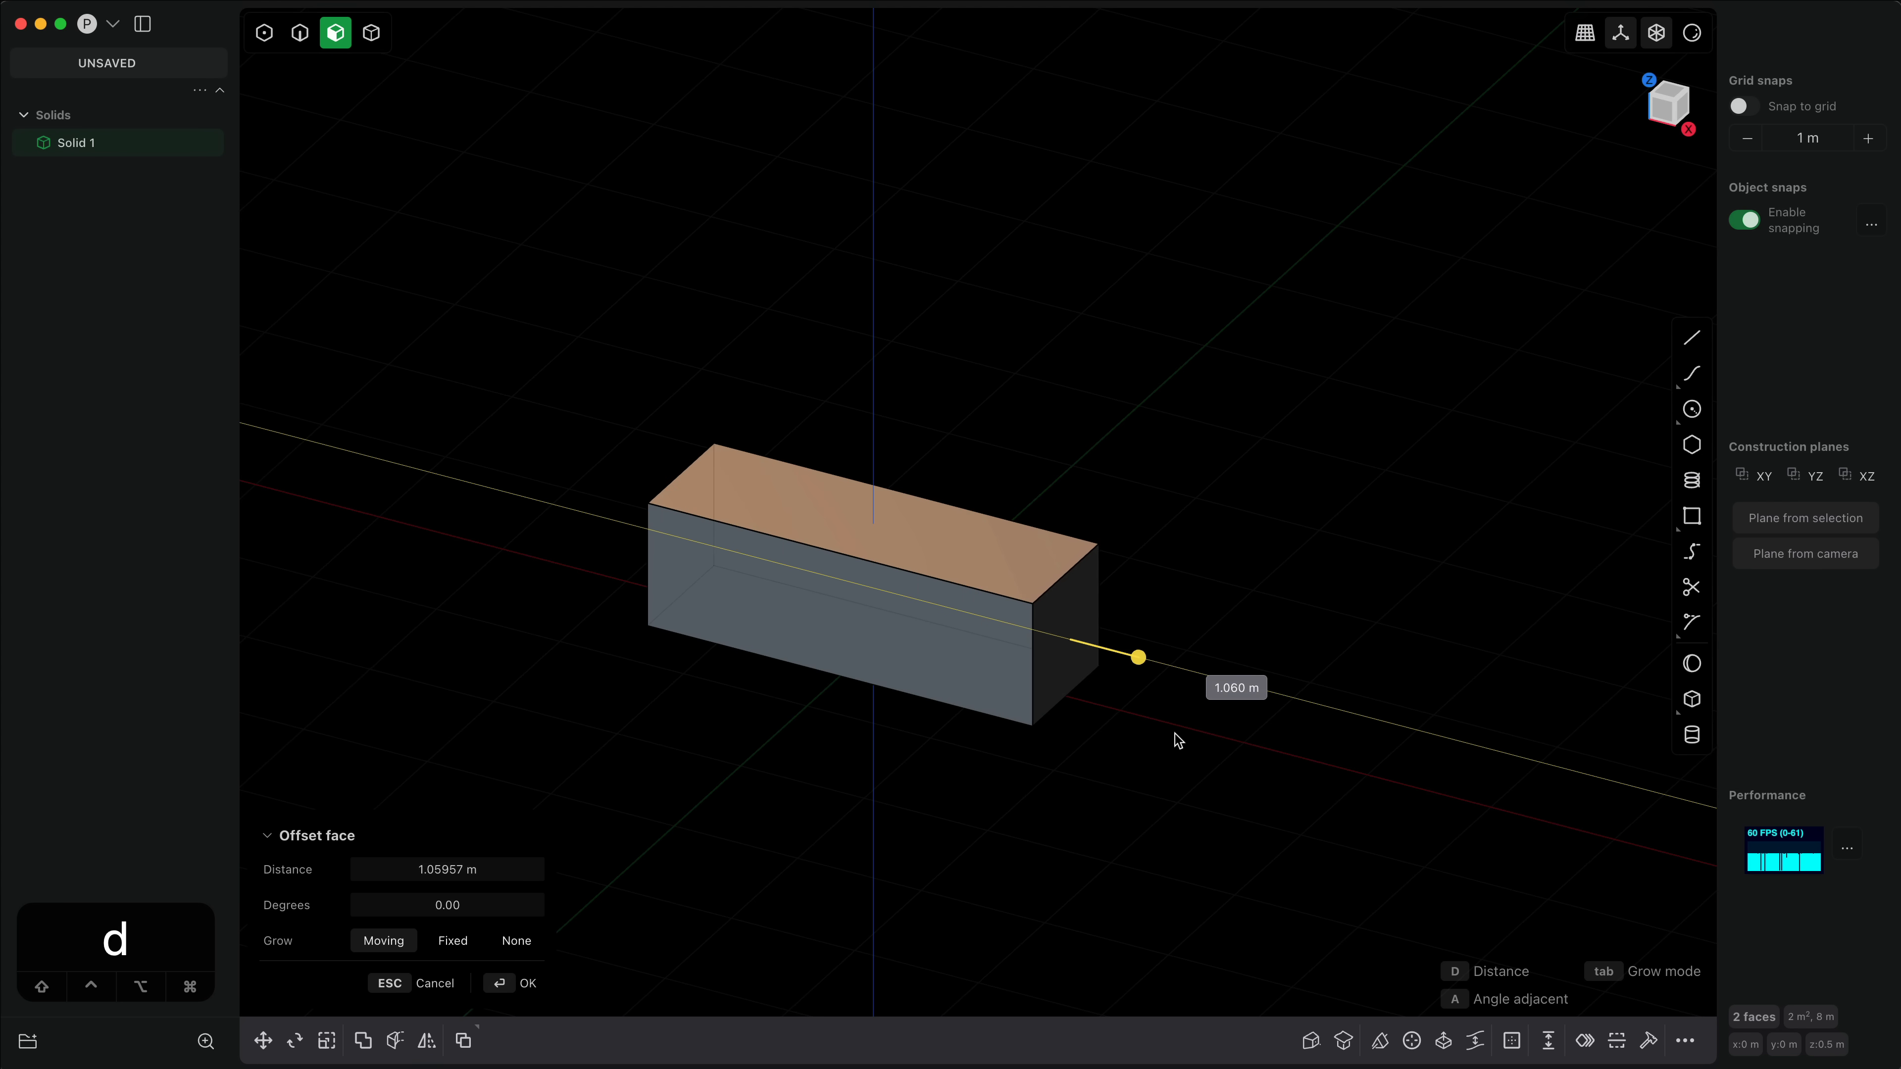
pyautogui.click(1177, 739)
# Step: Offset the box's top face upward by about 0.9 m
pyautogui.click(1008, 535)
pyautogui.press('d')
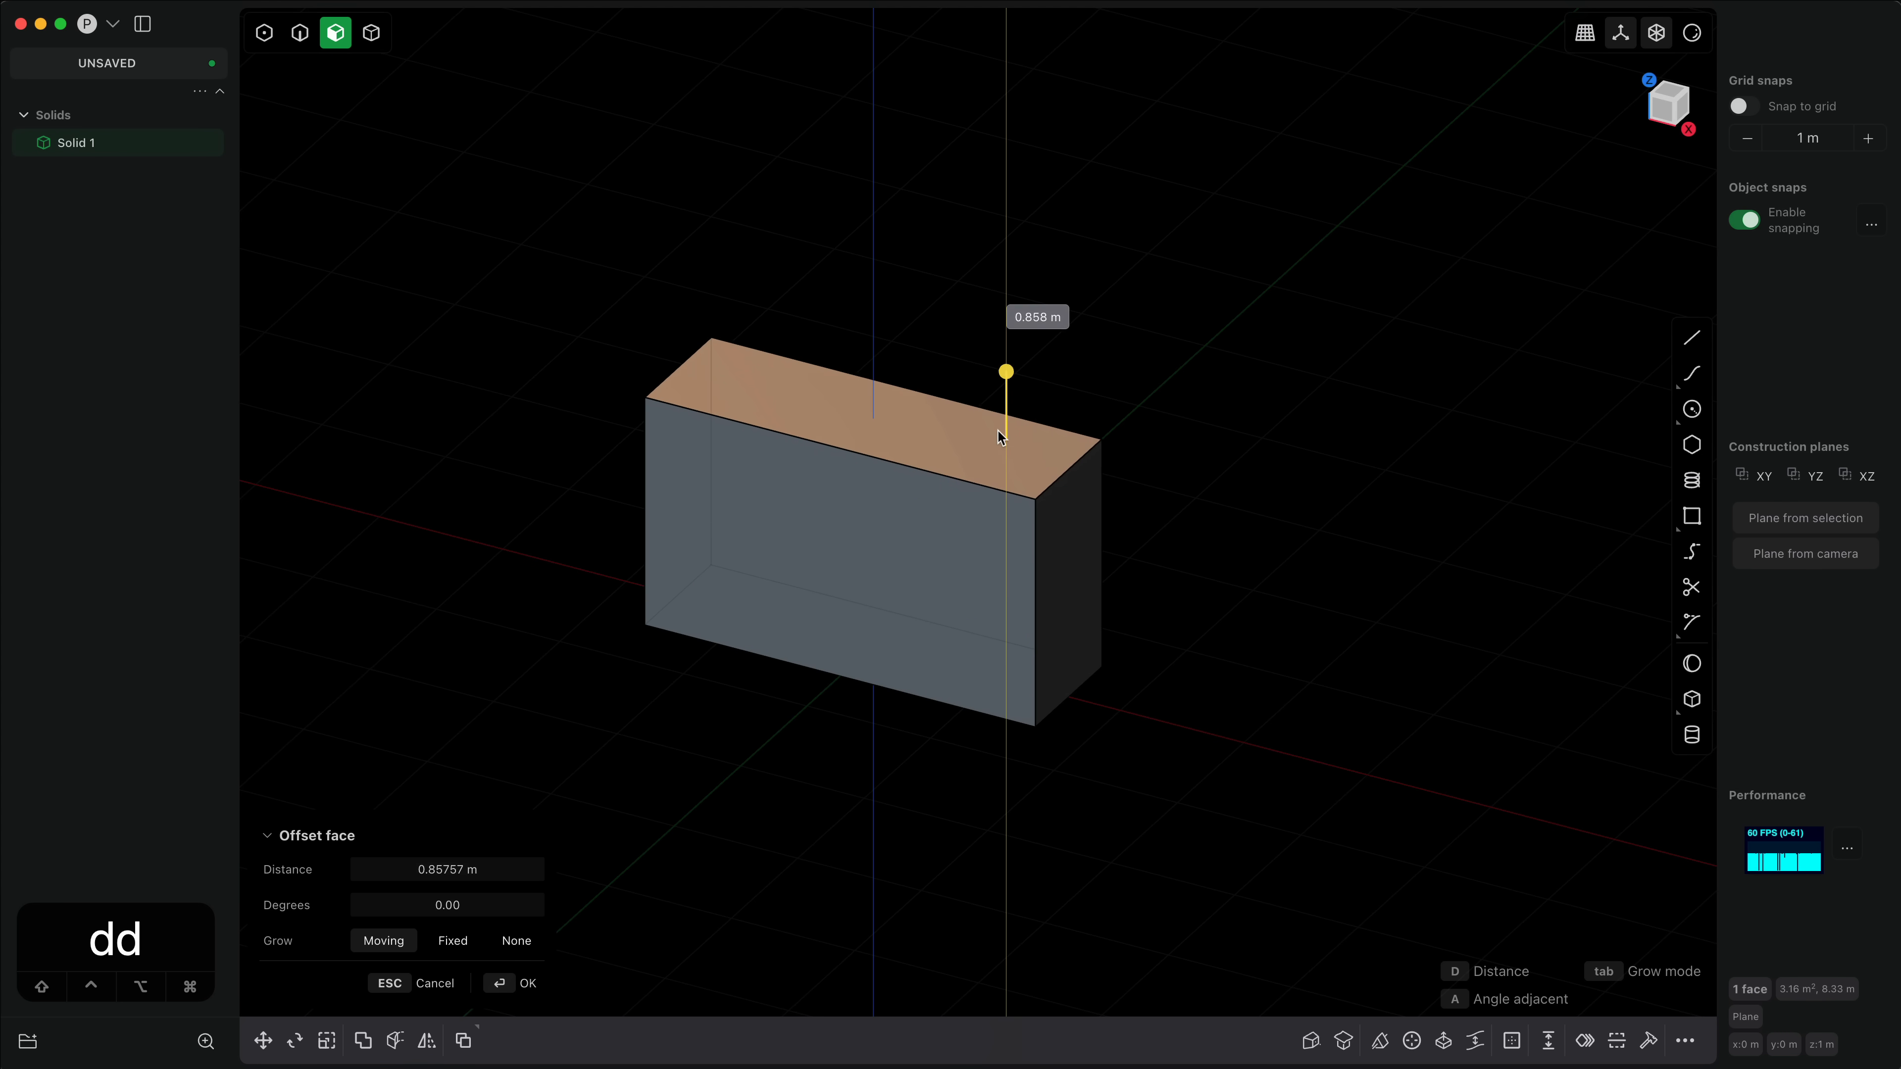
pyautogui.click(999, 424)
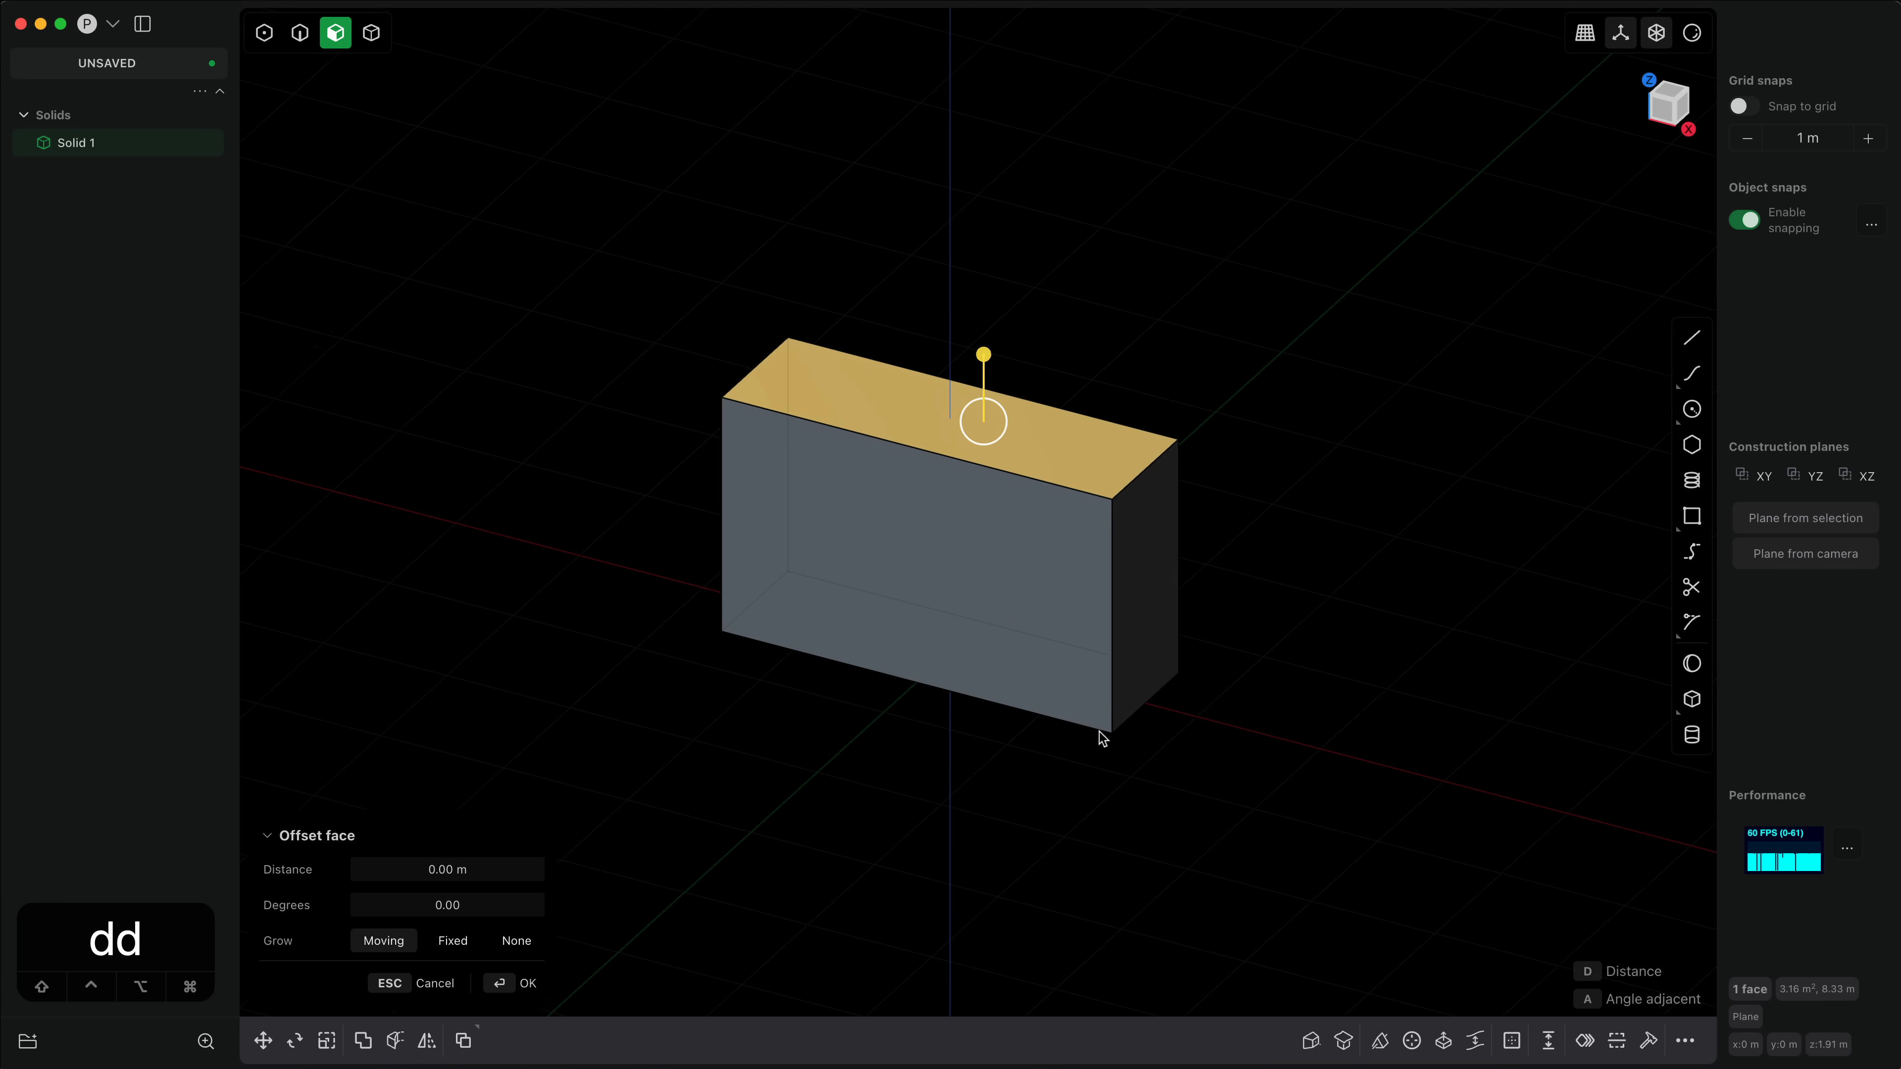
# Step: Use Raise Degree repeatedly on the box's top face until it is a 5 x 5 degree spline surface
pyautogui.moveTo(1099, 732); pyautogui.dragTo(1062, 762, button='middle')
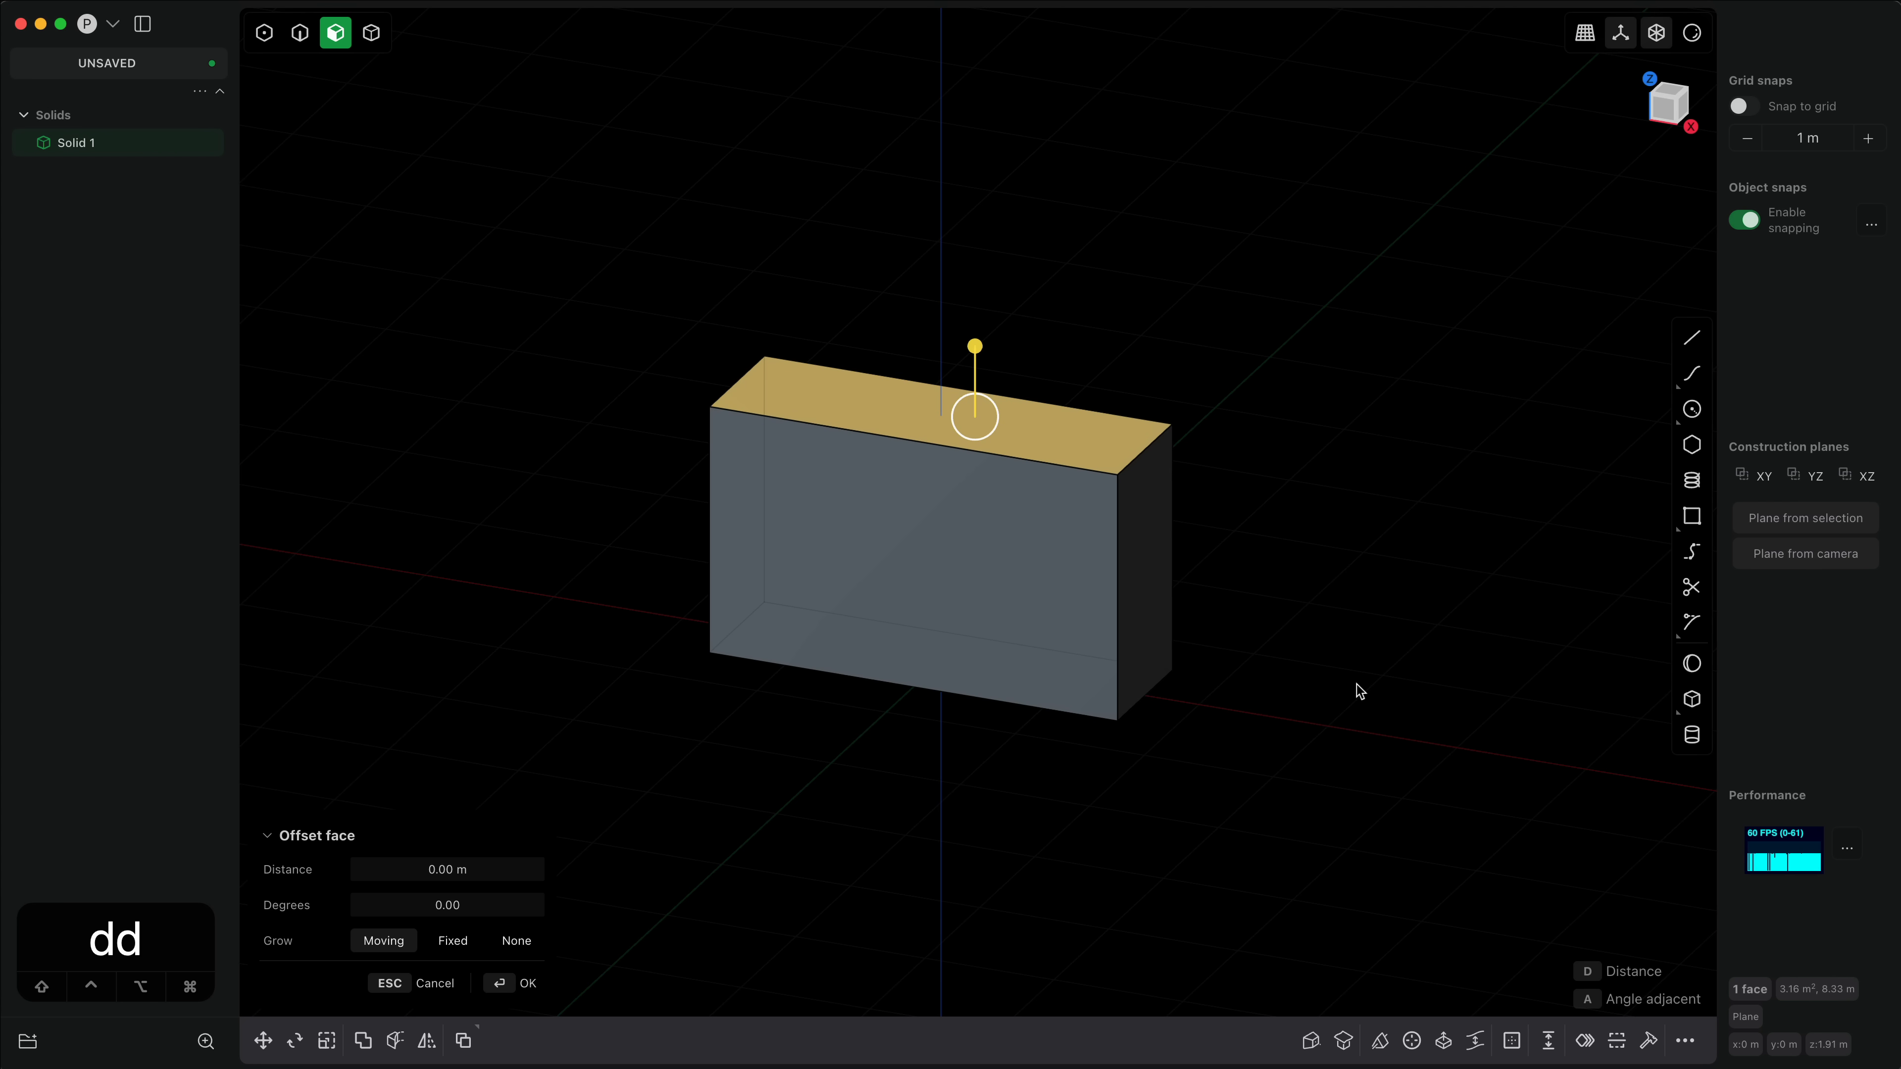
pyautogui.press('f')
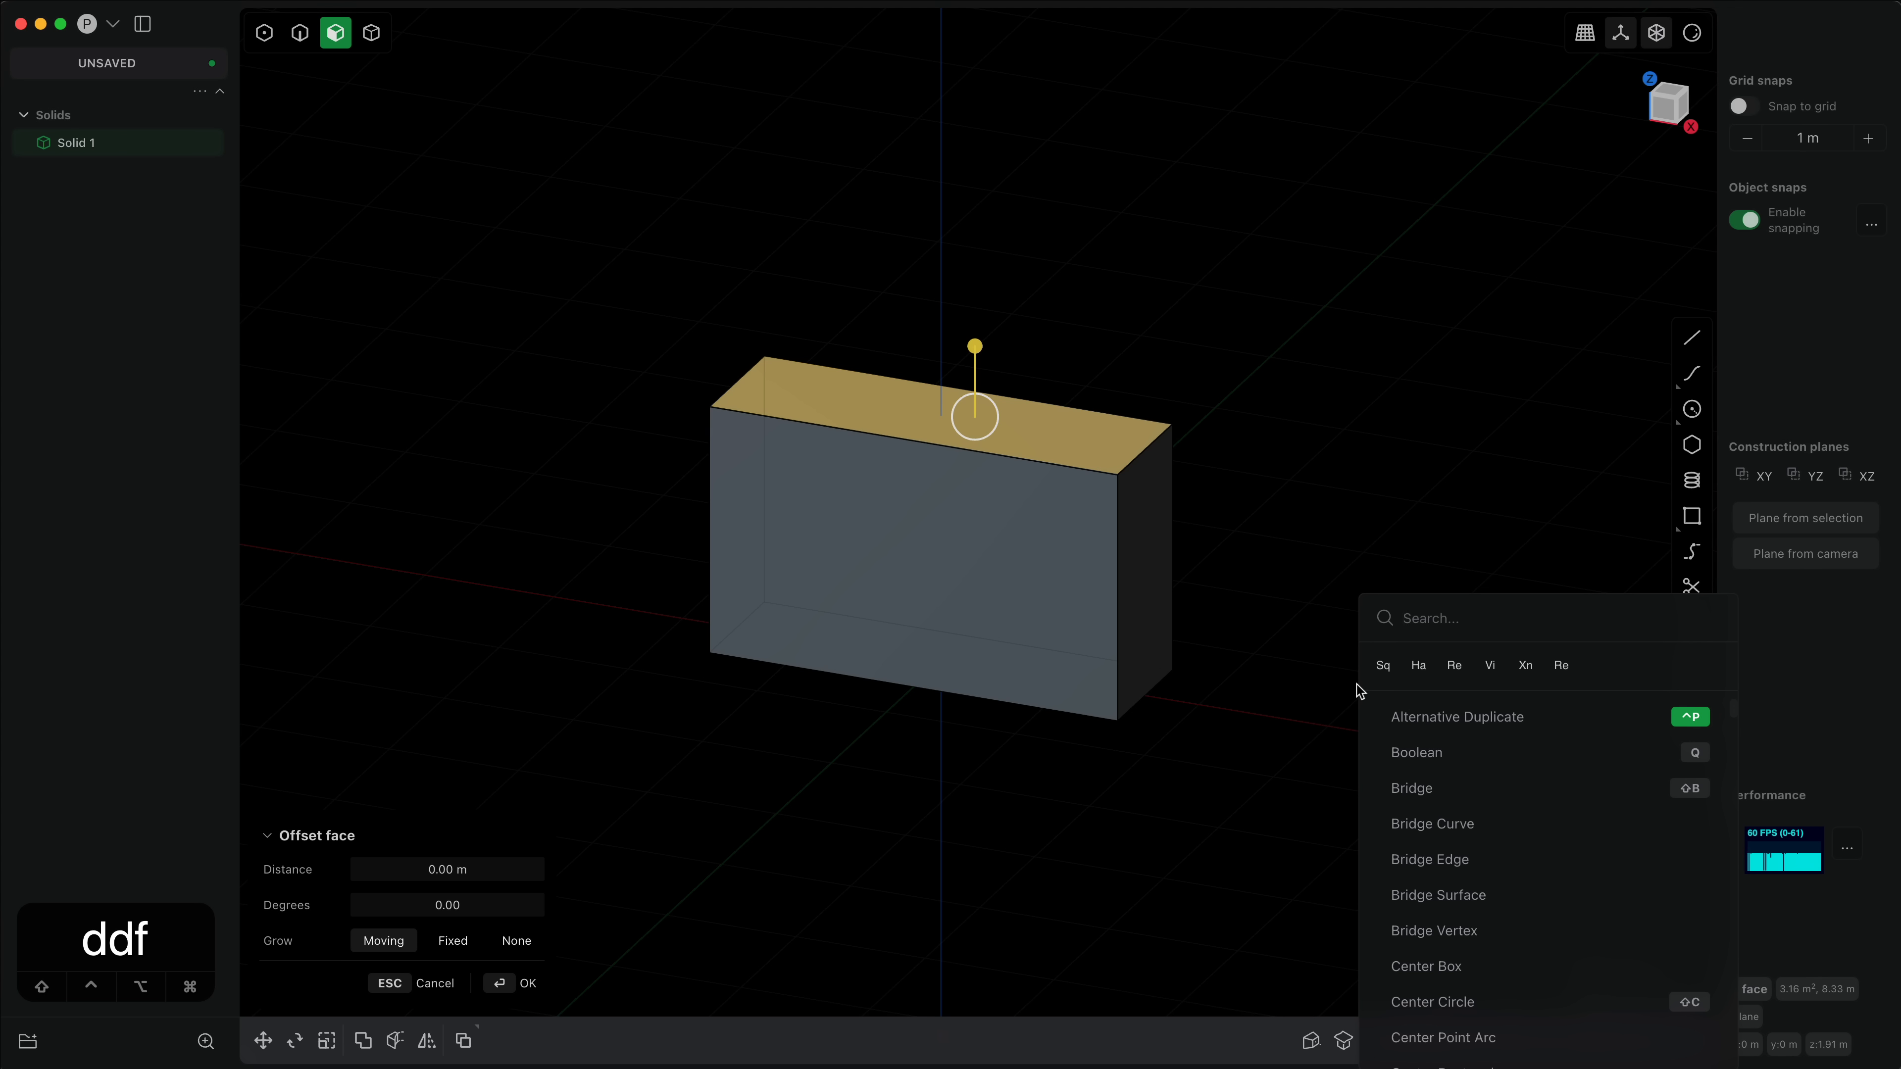
pyautogui.write('raise')
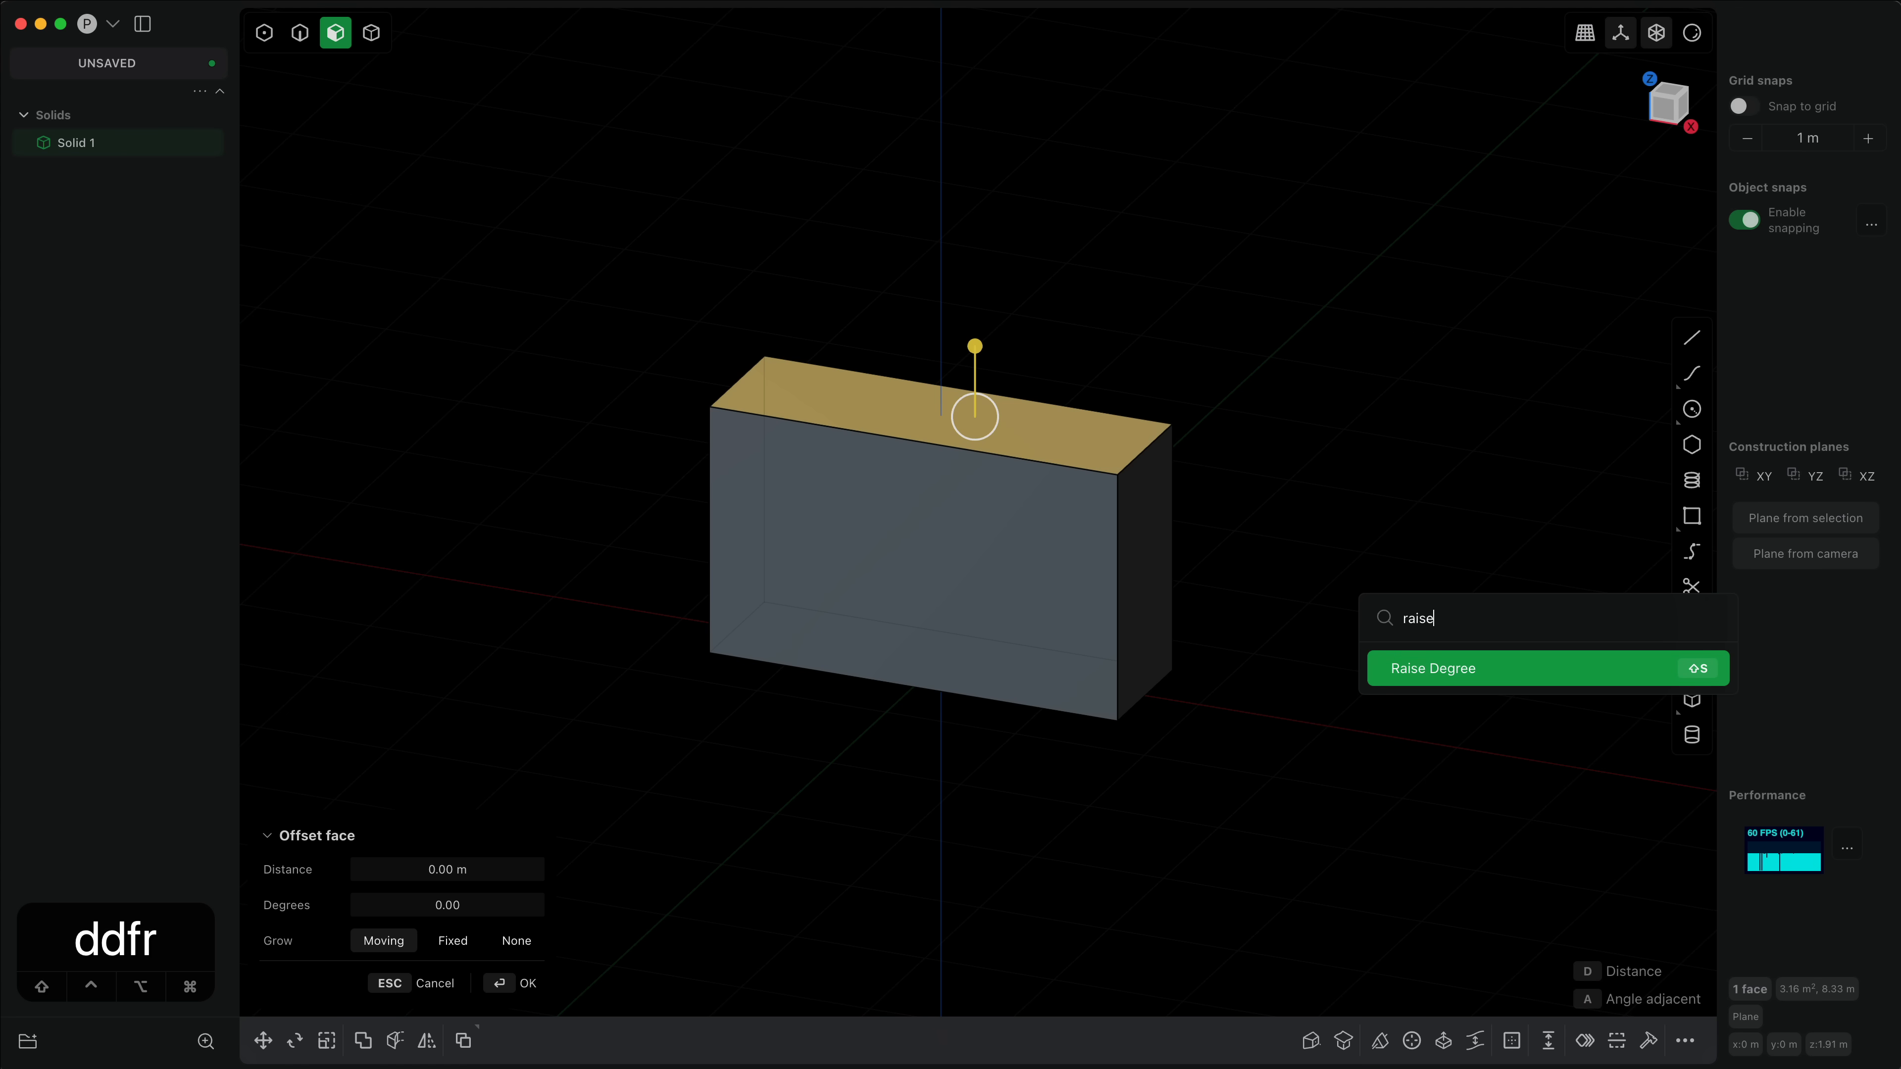
pyautogui.press('Return')
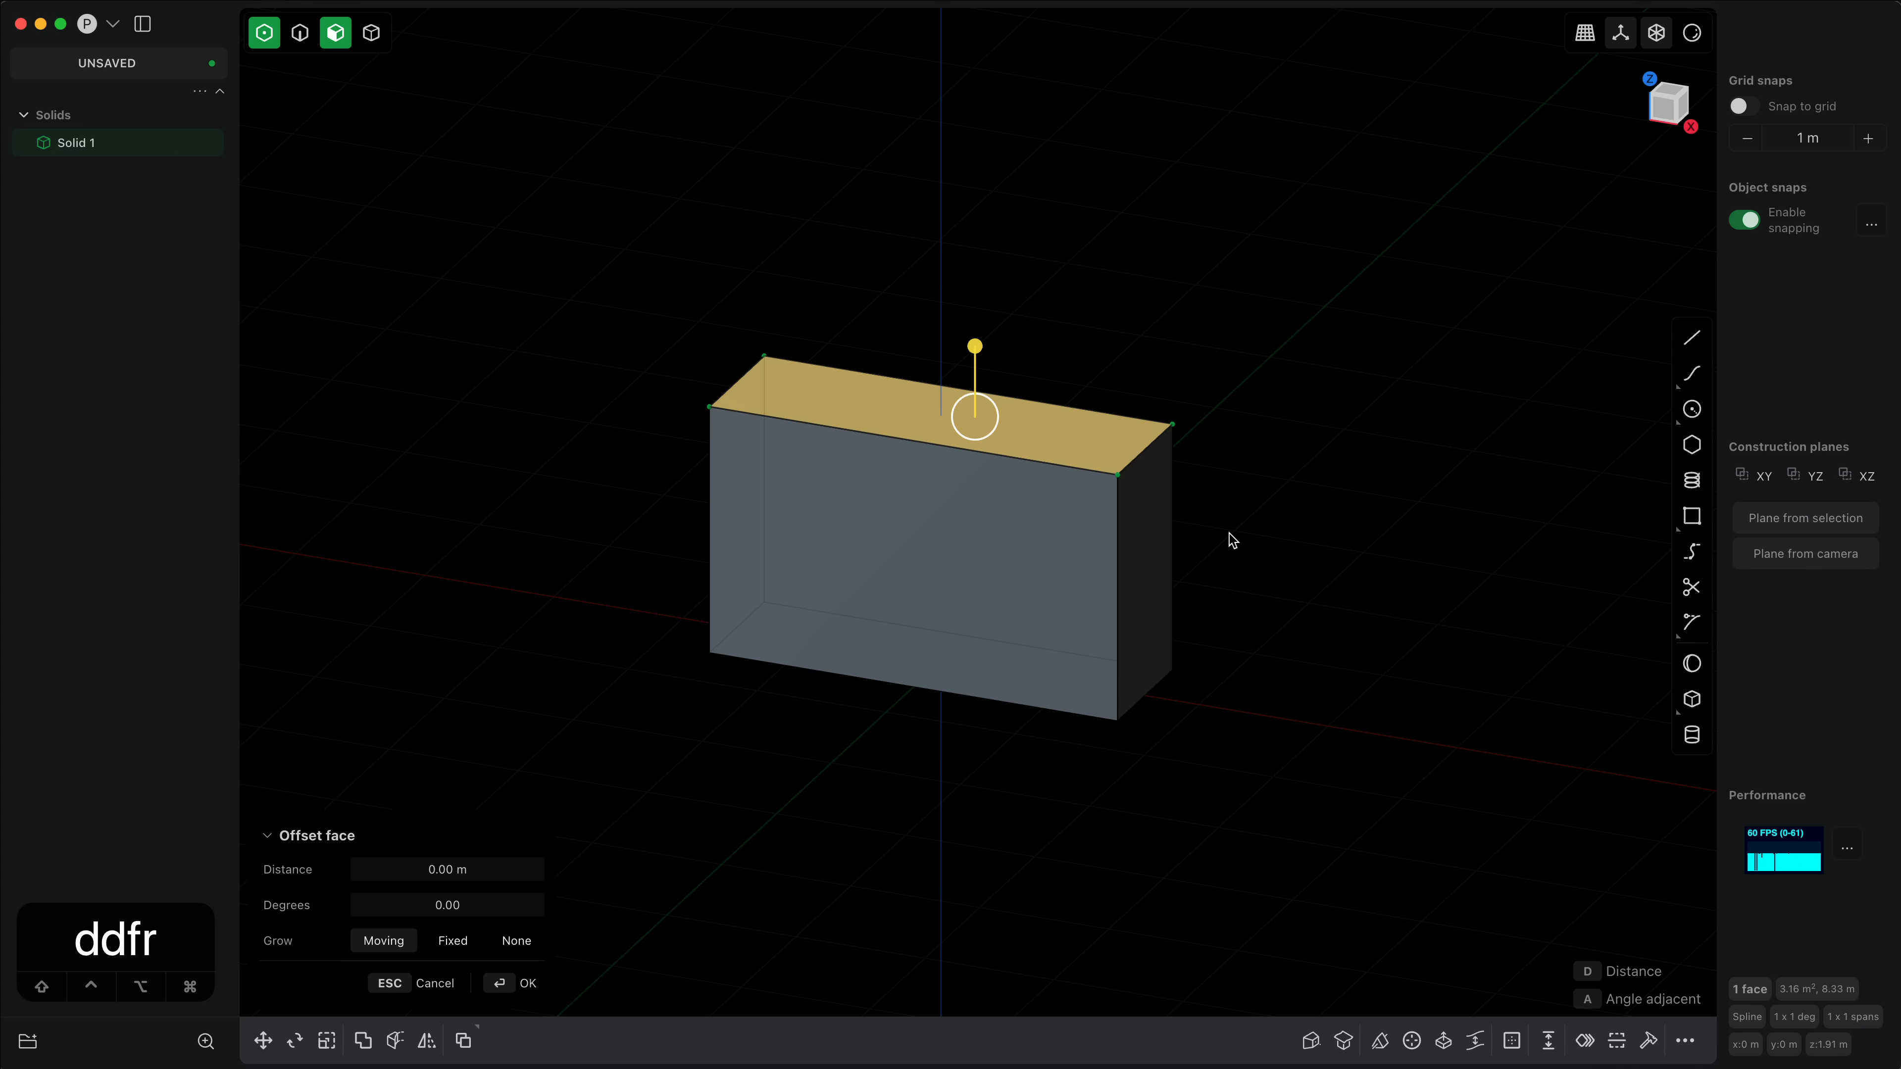
pyautogui.hotkey('shift', 'r')
pyautogui.hotkey('shift', 'r')
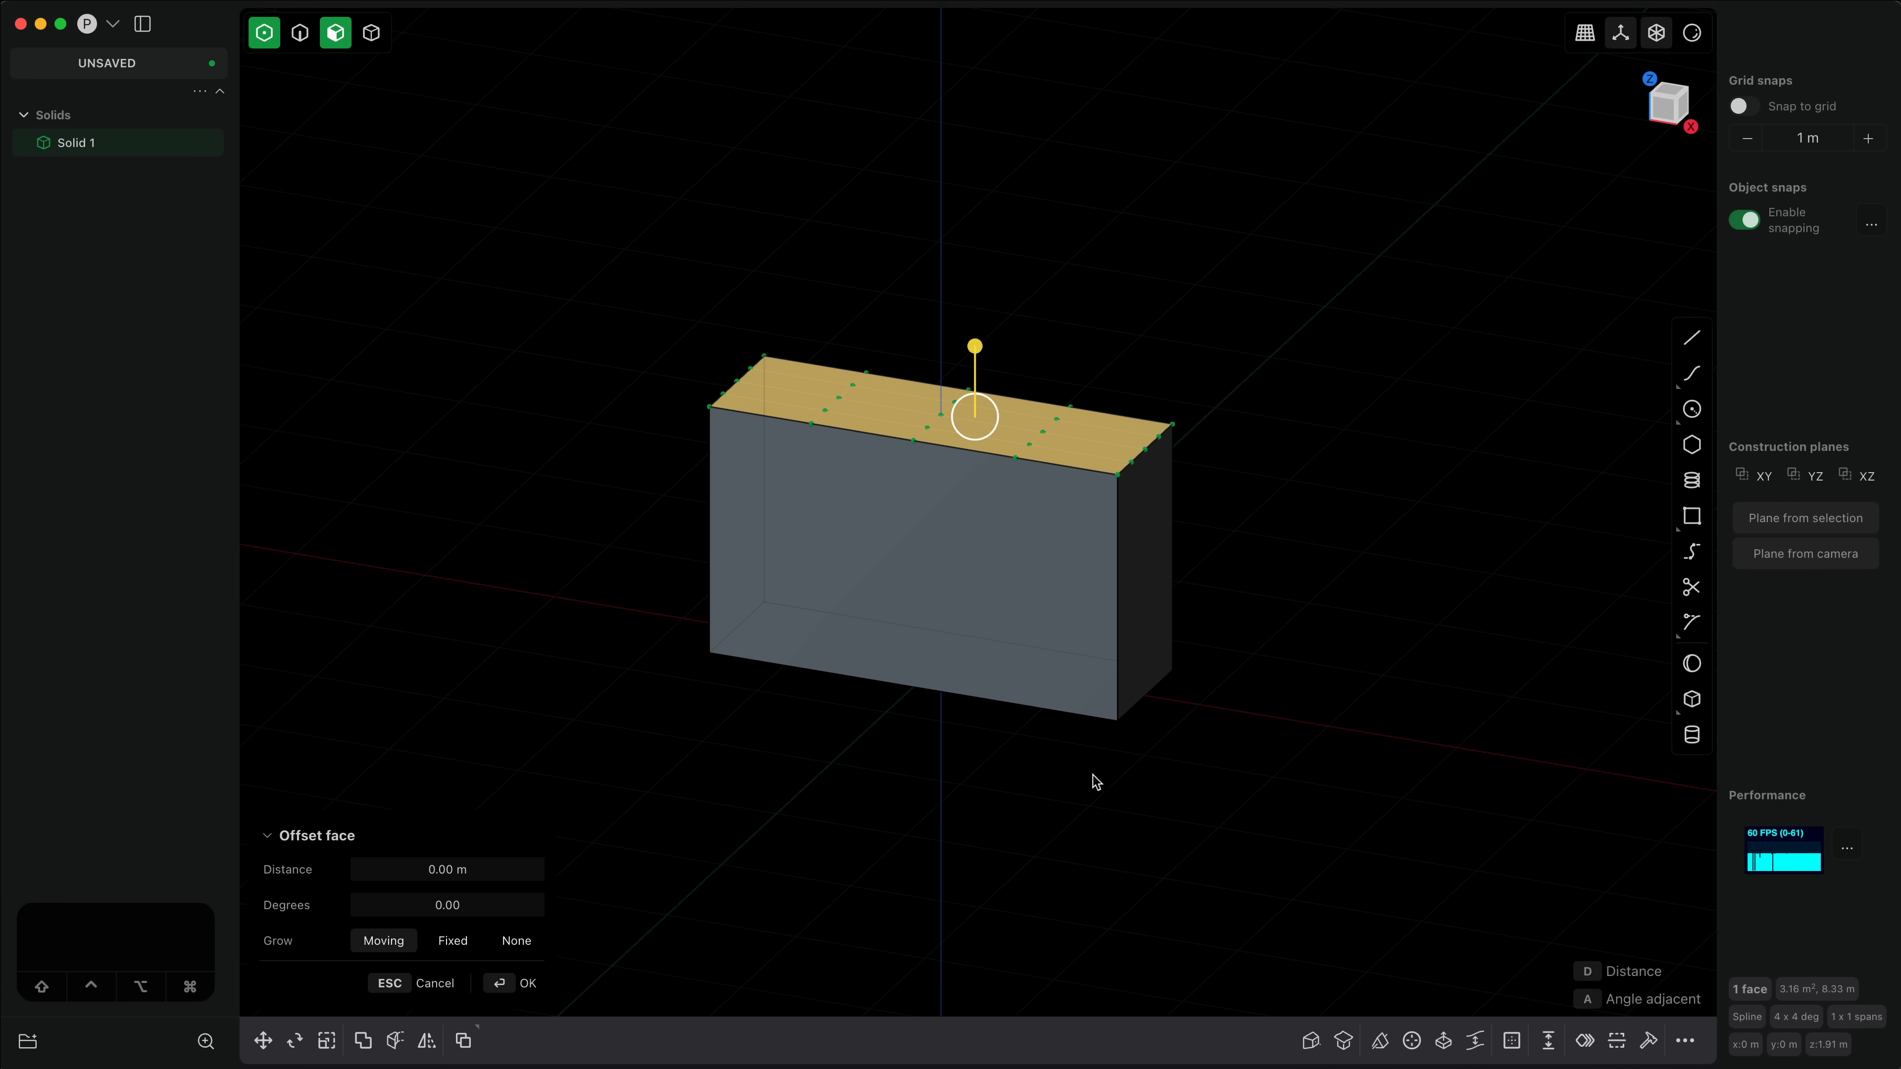
pyautogui.moveTo(949, 735); pyautogui.dragTo(995, 795, button='middle')
pyautogui.hotkey('shift', 'r')
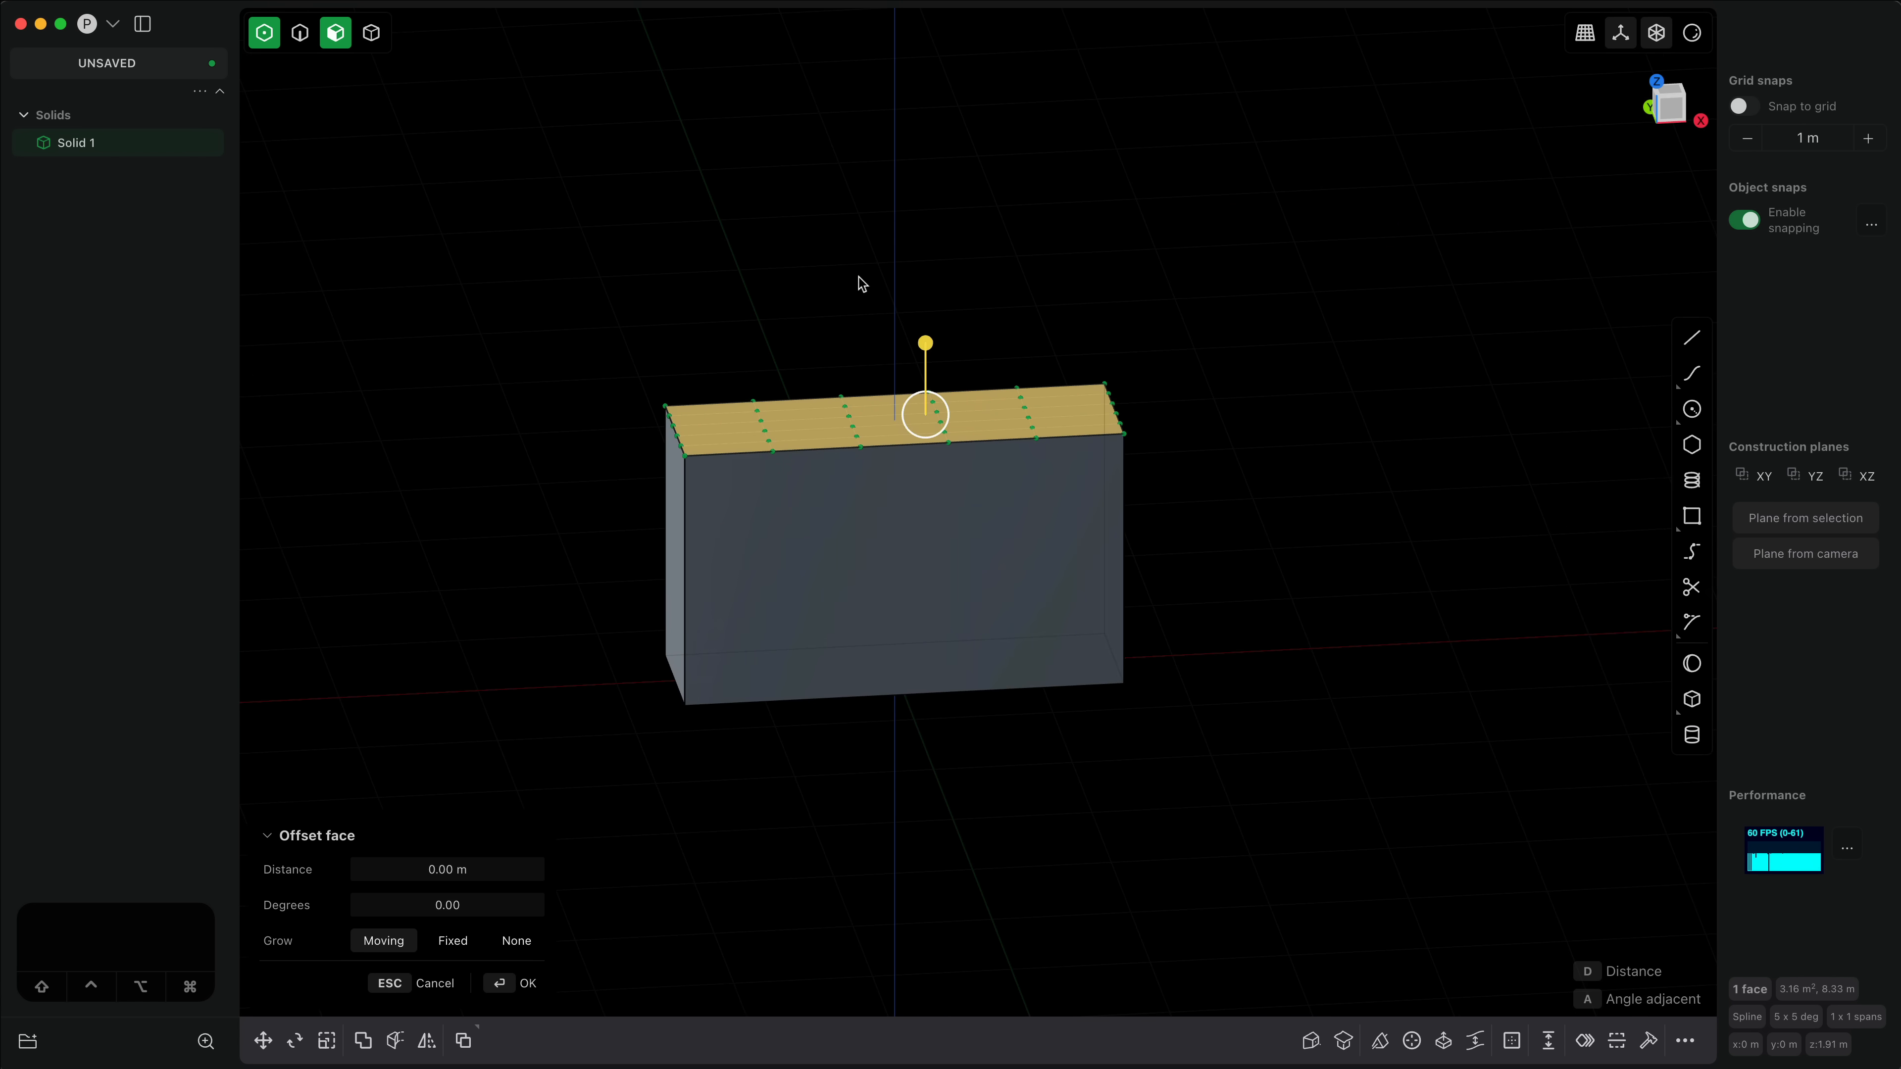
# Step: Move the two neighbouring control-point rows between the top face's middle and its +X end upward to form a hump
pyautogui.moveTo(861, 279); pyautogui.dragTo(1060, 491)
pyautogui.moveTo(1042, 540); pyautogui.dragTo(1004, 542, button='middle')
pyautogui.press('g')
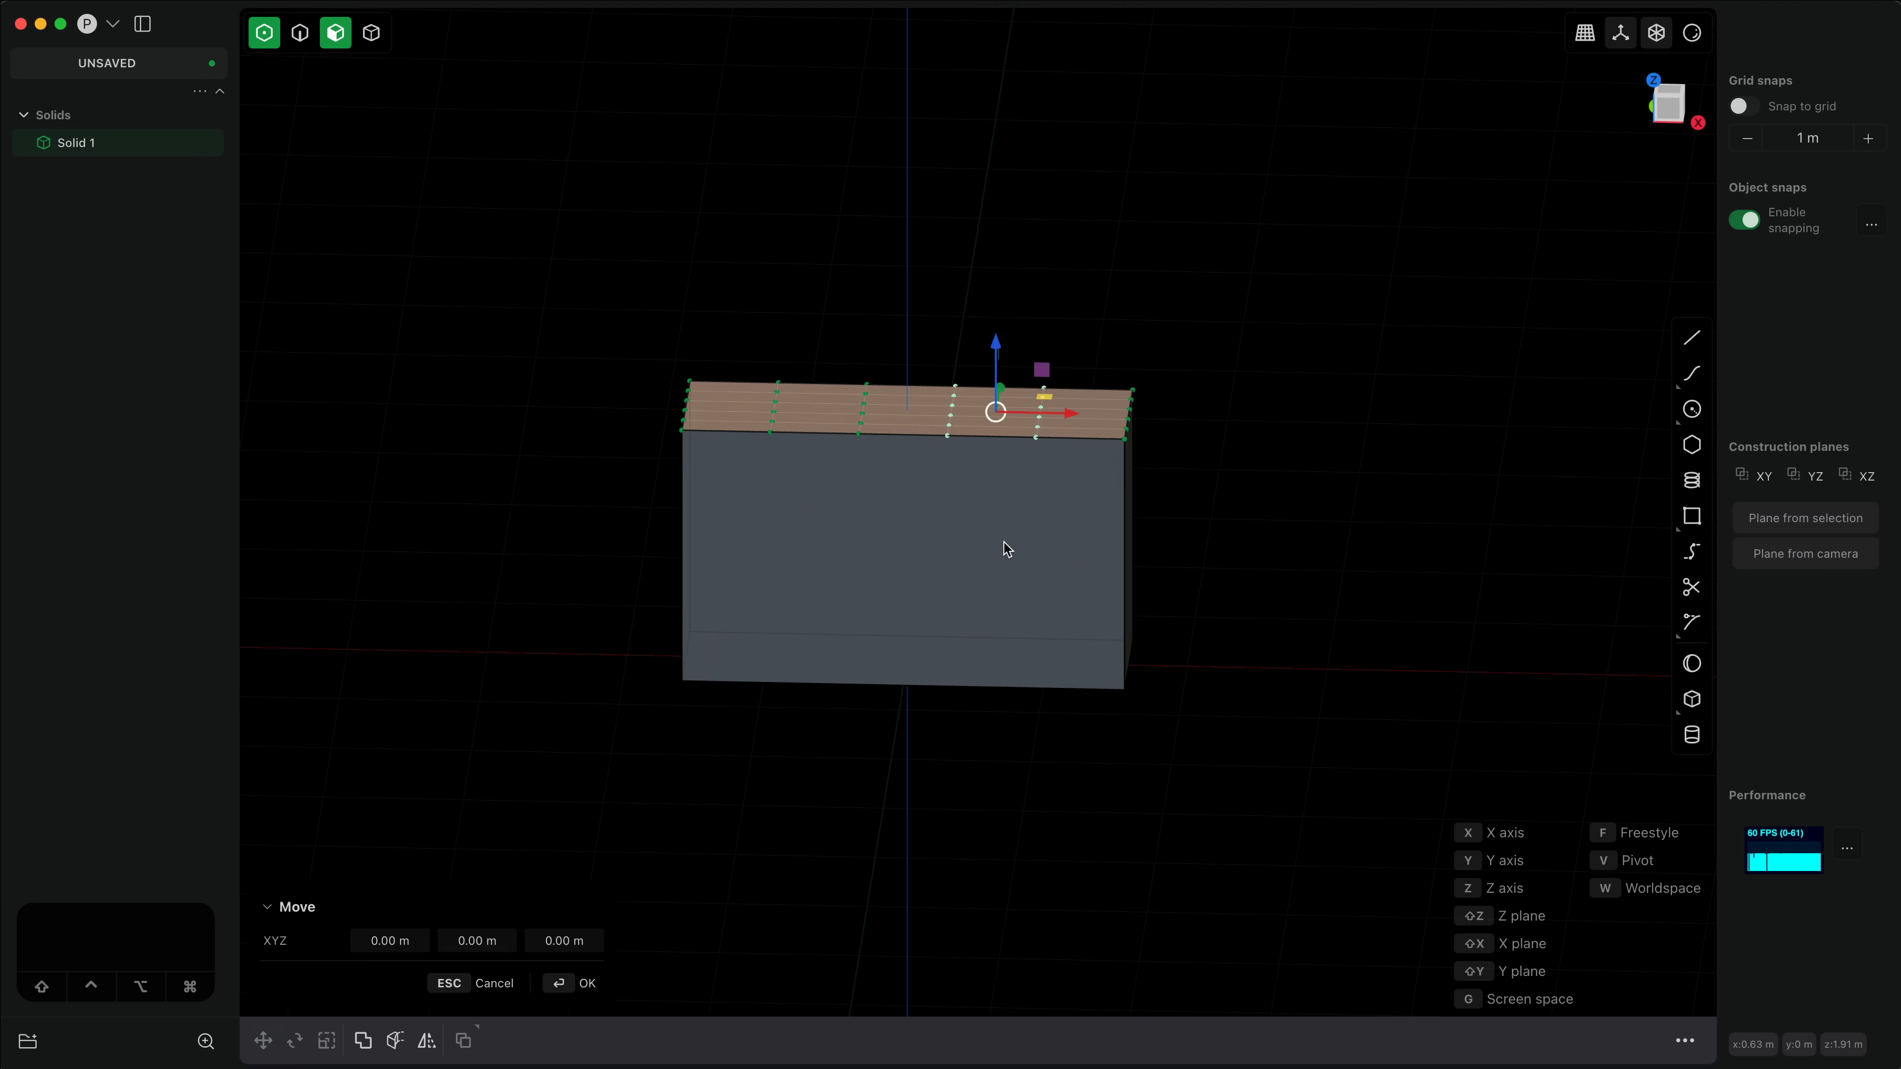
pyautogui.click(1002, 518)
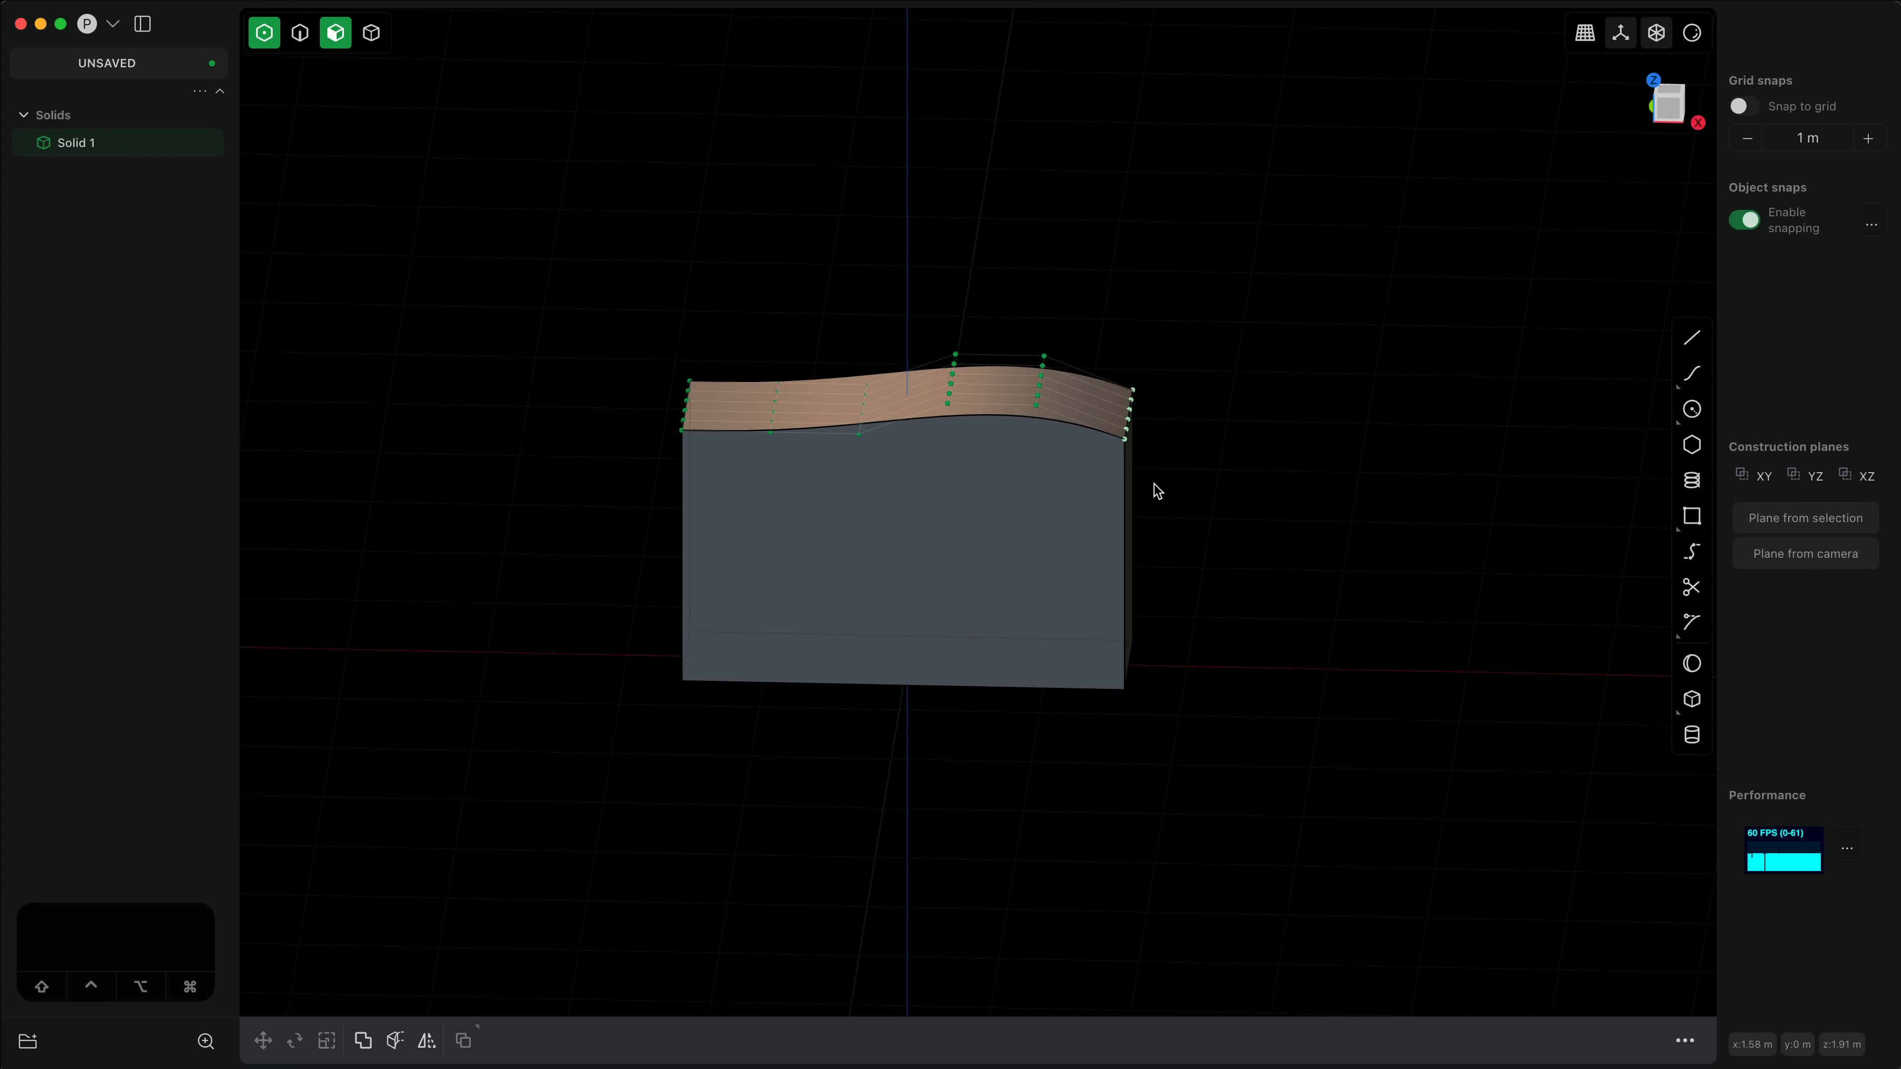
# Step: Lower the control-point row at the top face's +X end by about 0.12 m along Z
pyautogui.press('g')
pyautogui.press('z')
pyautogui.click(1172, 502)
# Step: Select all the top face's control points and rotate them slightly about X so the surface tilts toward the front
pyautogui.moveTo(1172, 503); pyautogui.dragTo(987, 547, button='middle')
pyautogui.press('1')
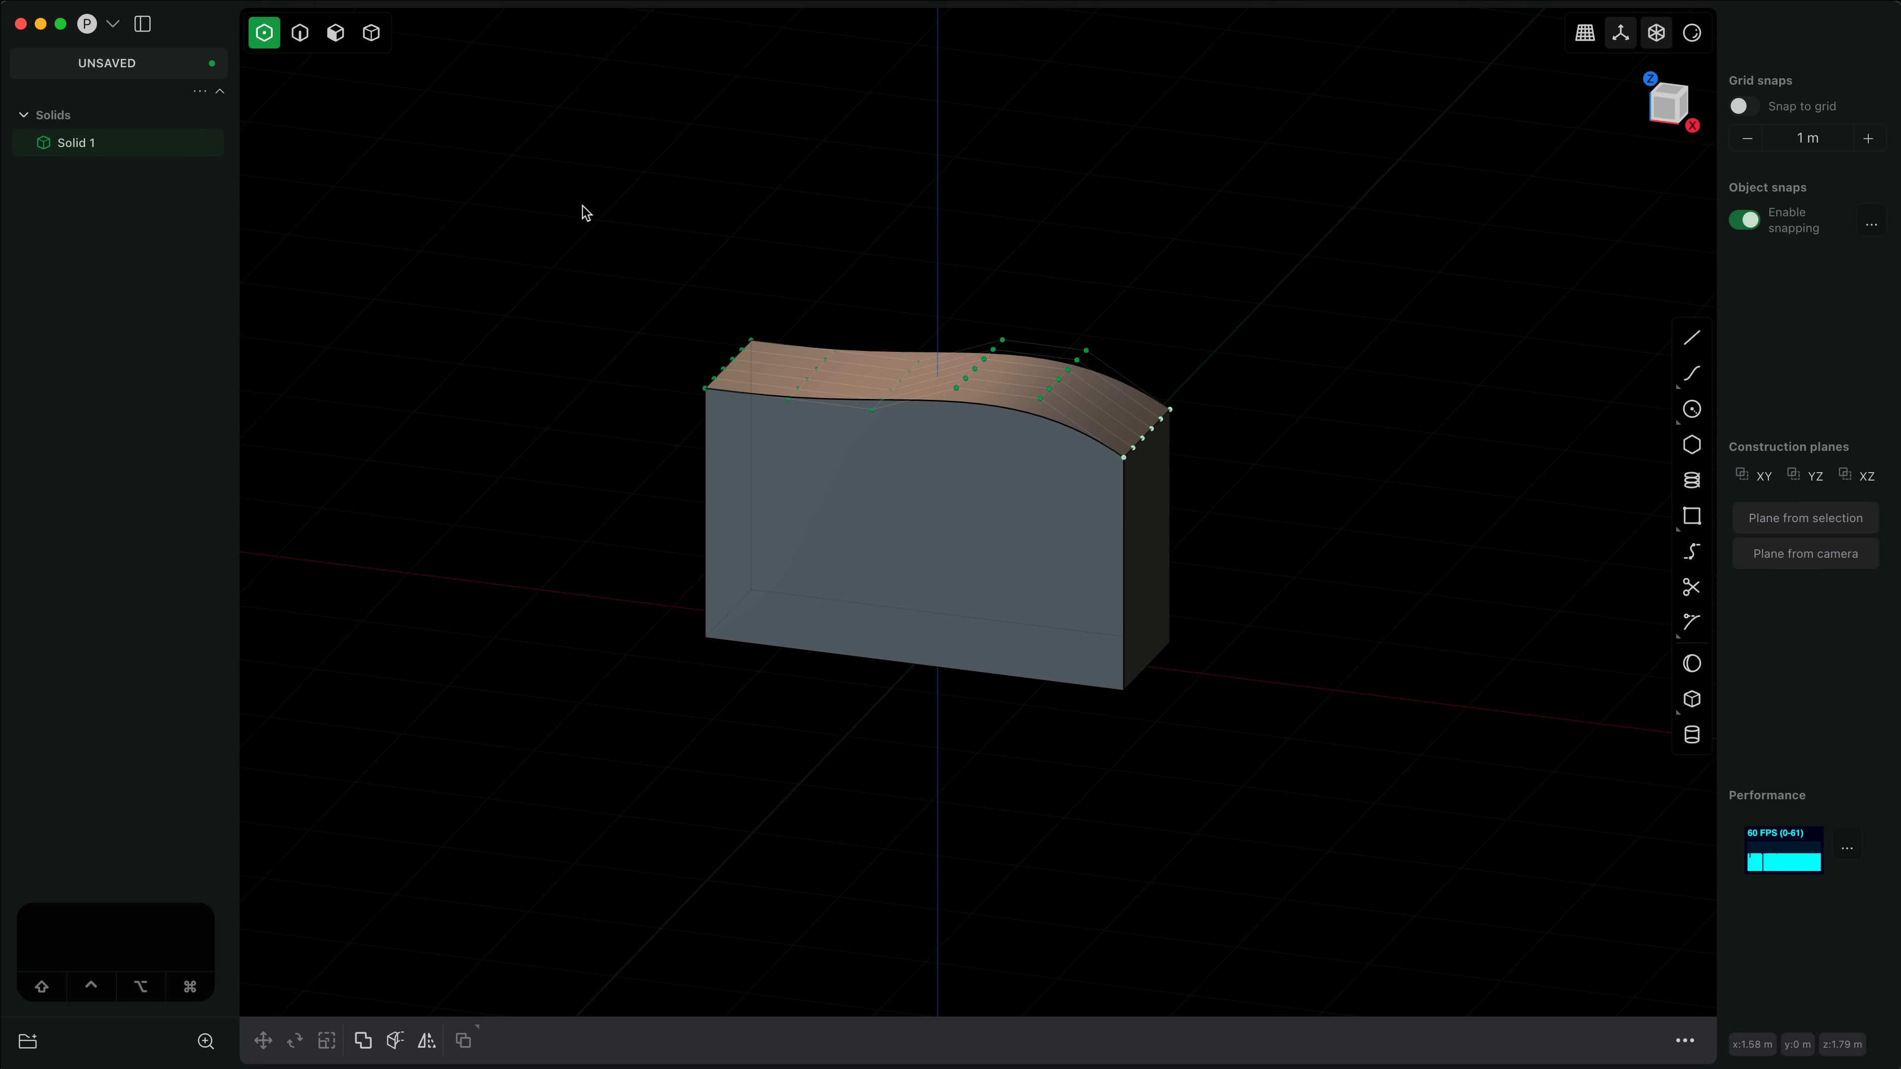
pyautogui.moveTo(586, 213); pyautogui.dragTo(1272, 527)
pyautogui.press('r')
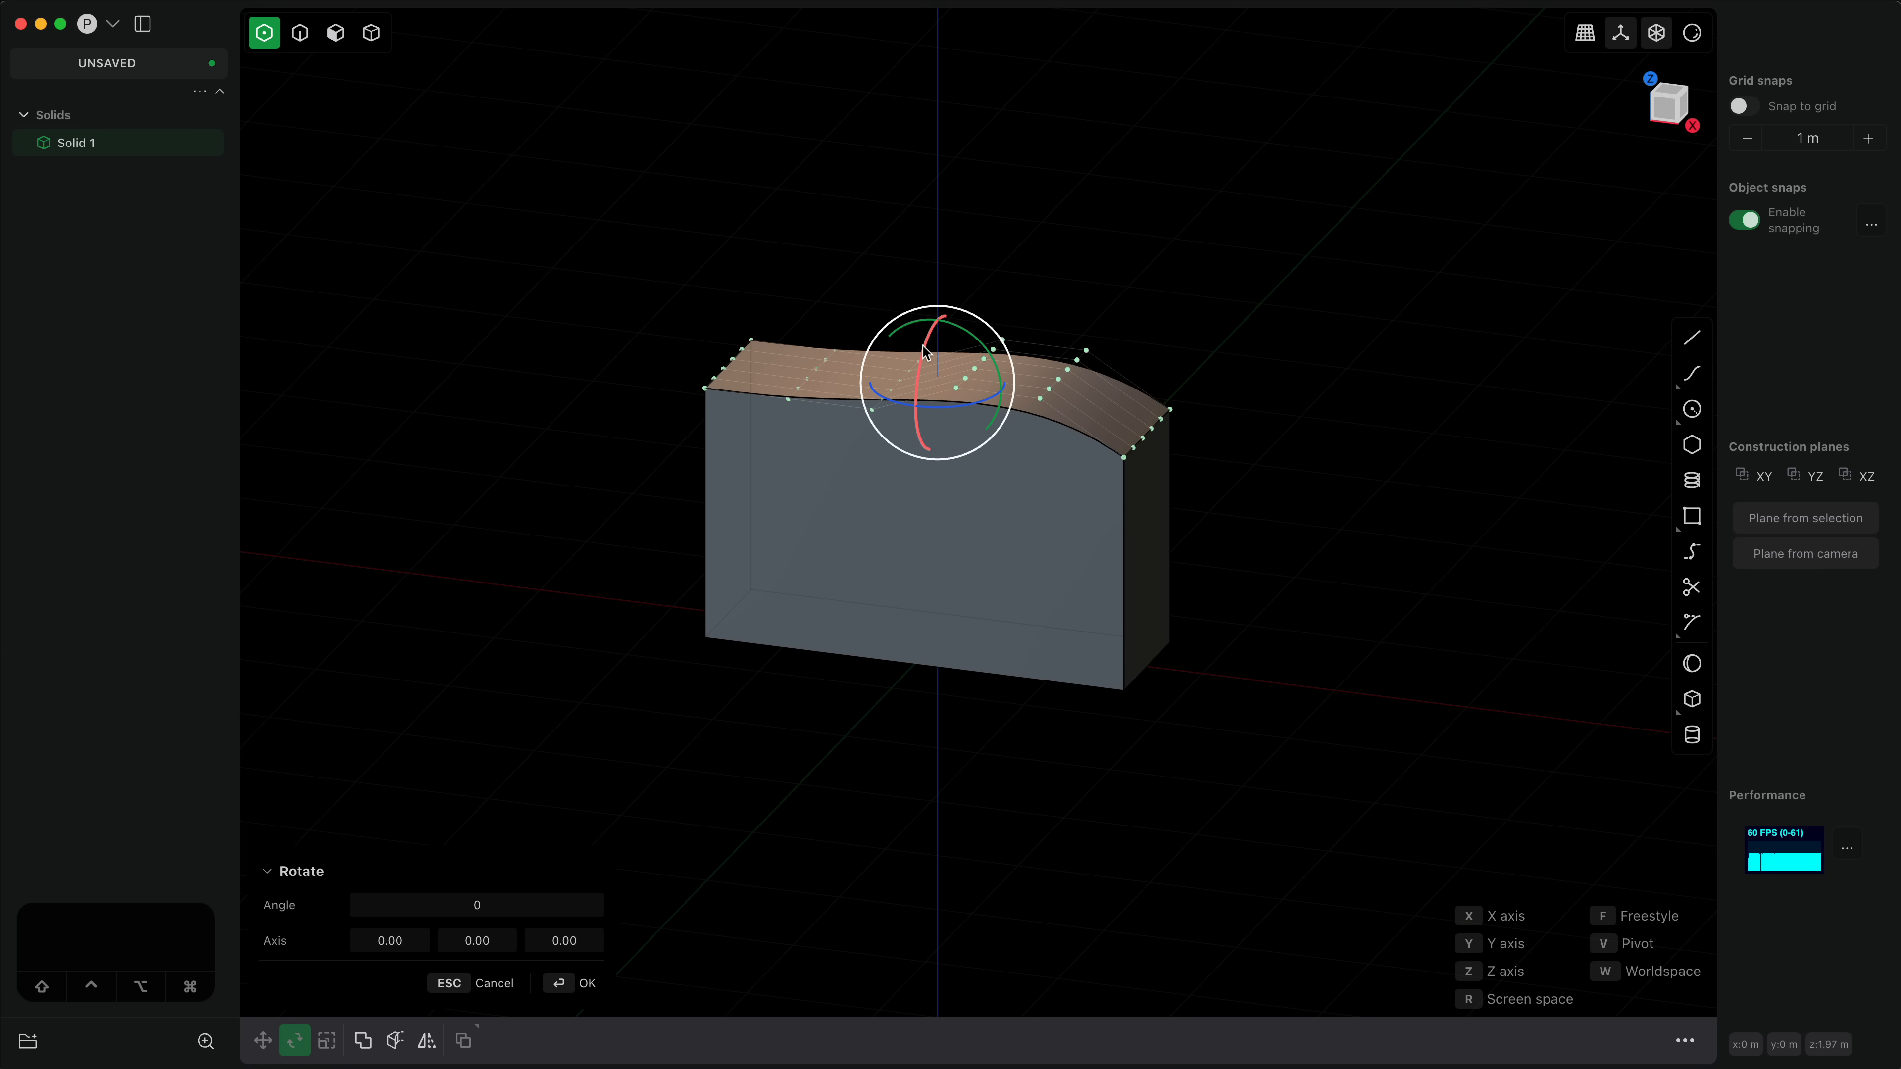
pyautogui.moveTo(925, 352); pyautogui.dragTo(925, 368)
pyautogui.press('Return')
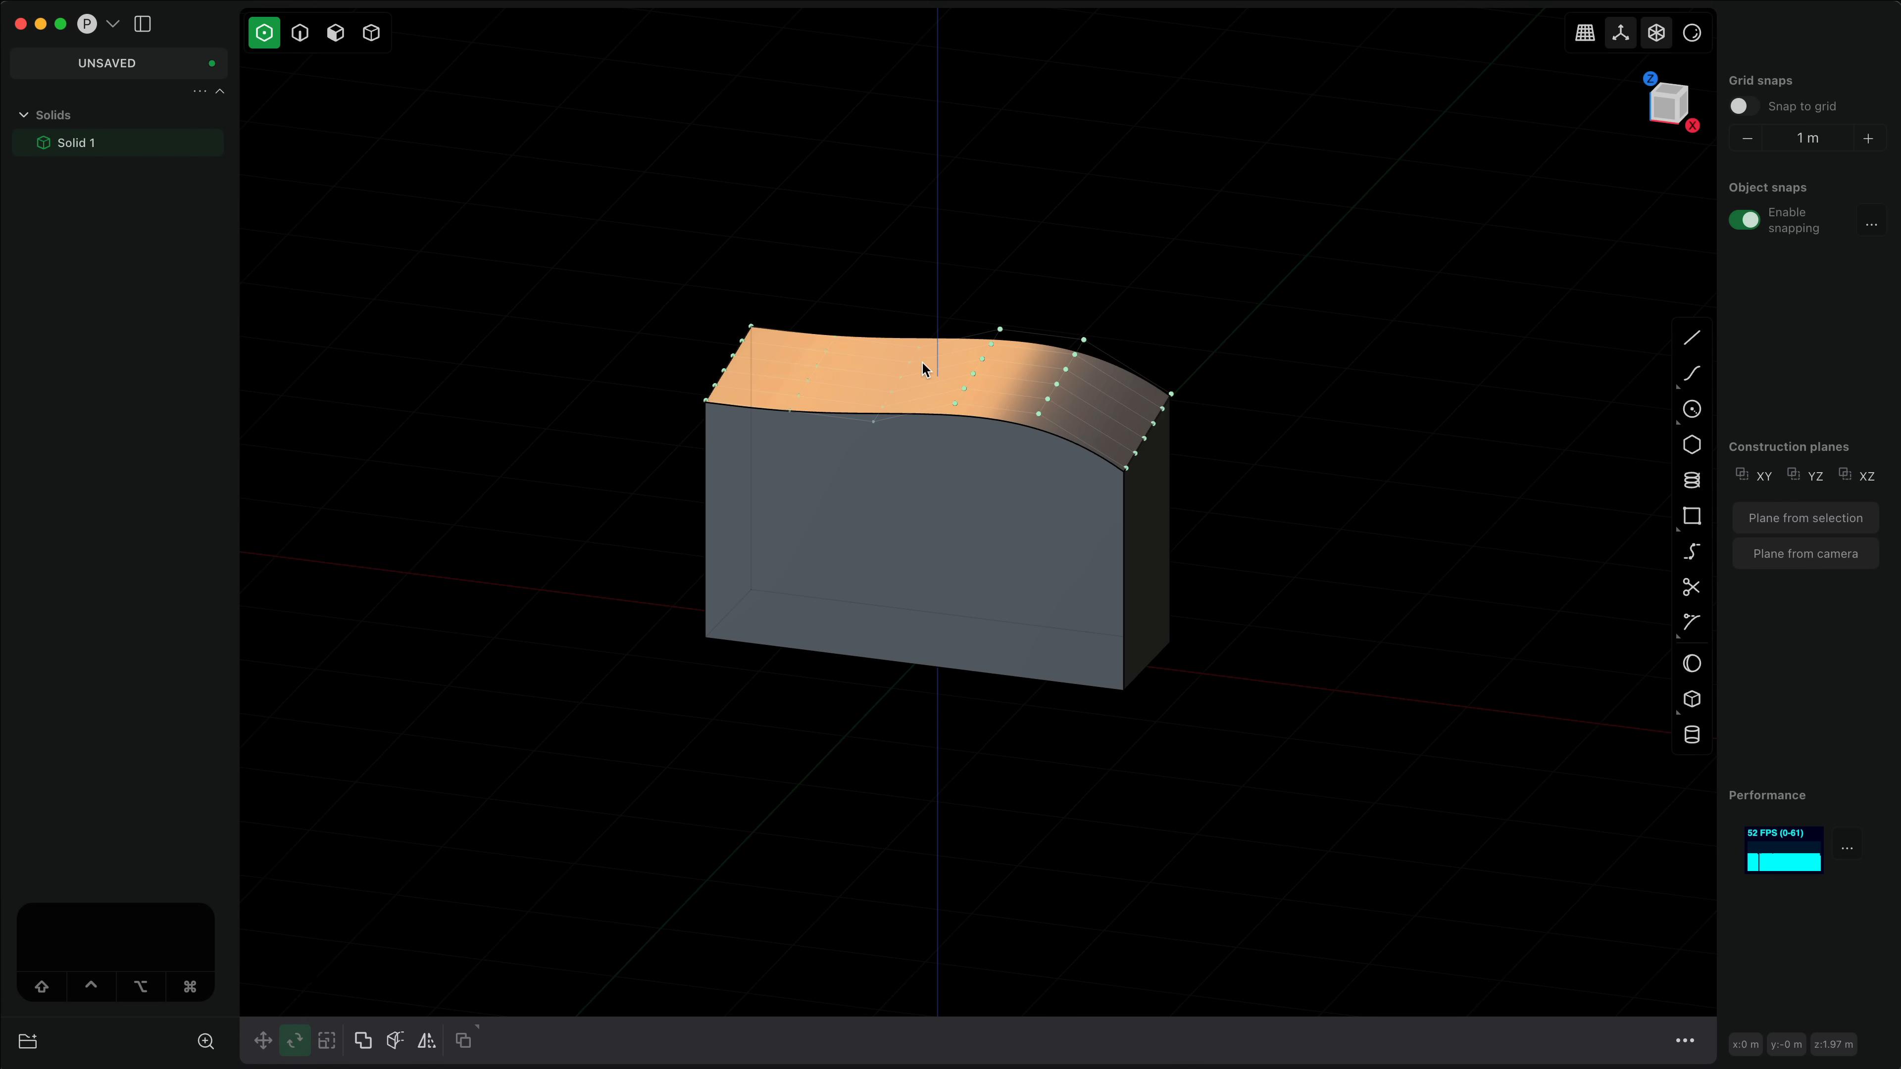
# Step: Raise the degree of the large front face to 2 x 2
pyautogui.moveTo(1032, 565); pyautogui.dragTo(939, 552, button='middle')
pyautogui.press('3')
pyautogui.click(934, 514)
pyautogui.press('o')
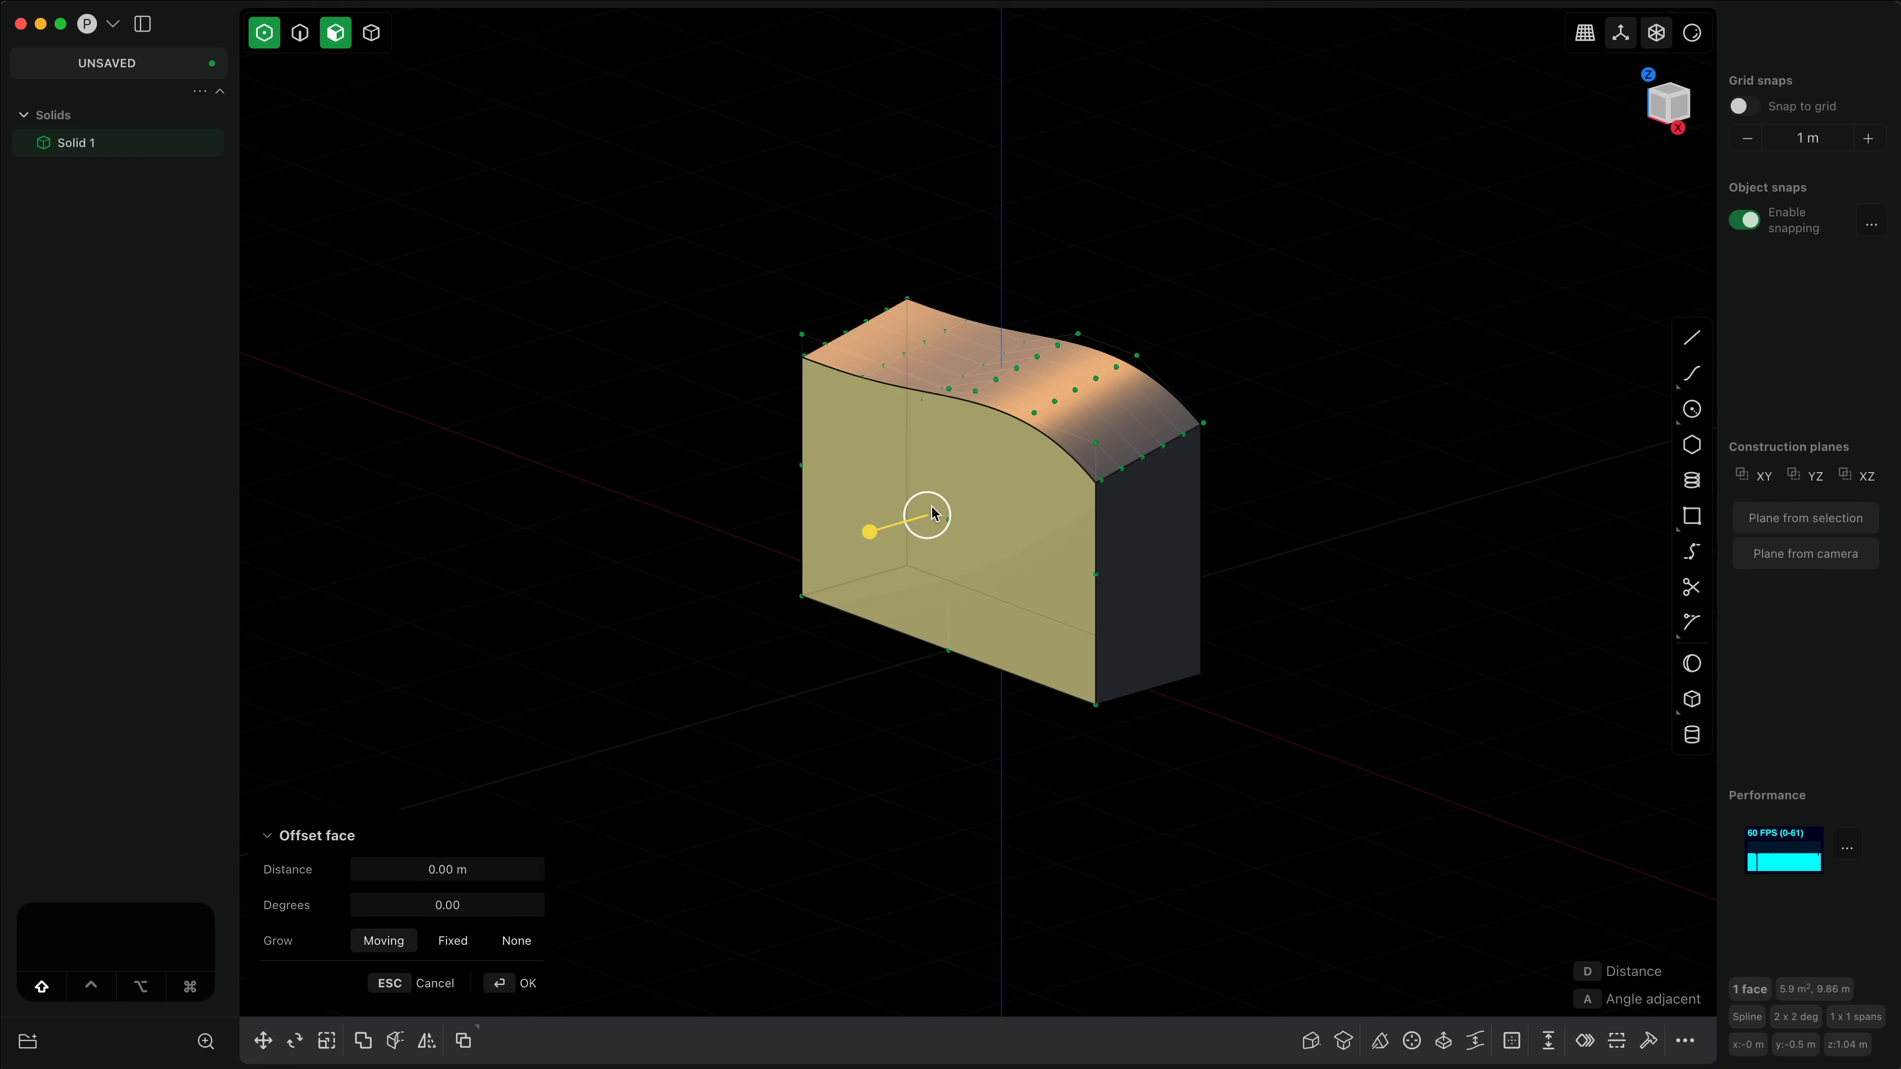
pyautogui.click(1223, 640)
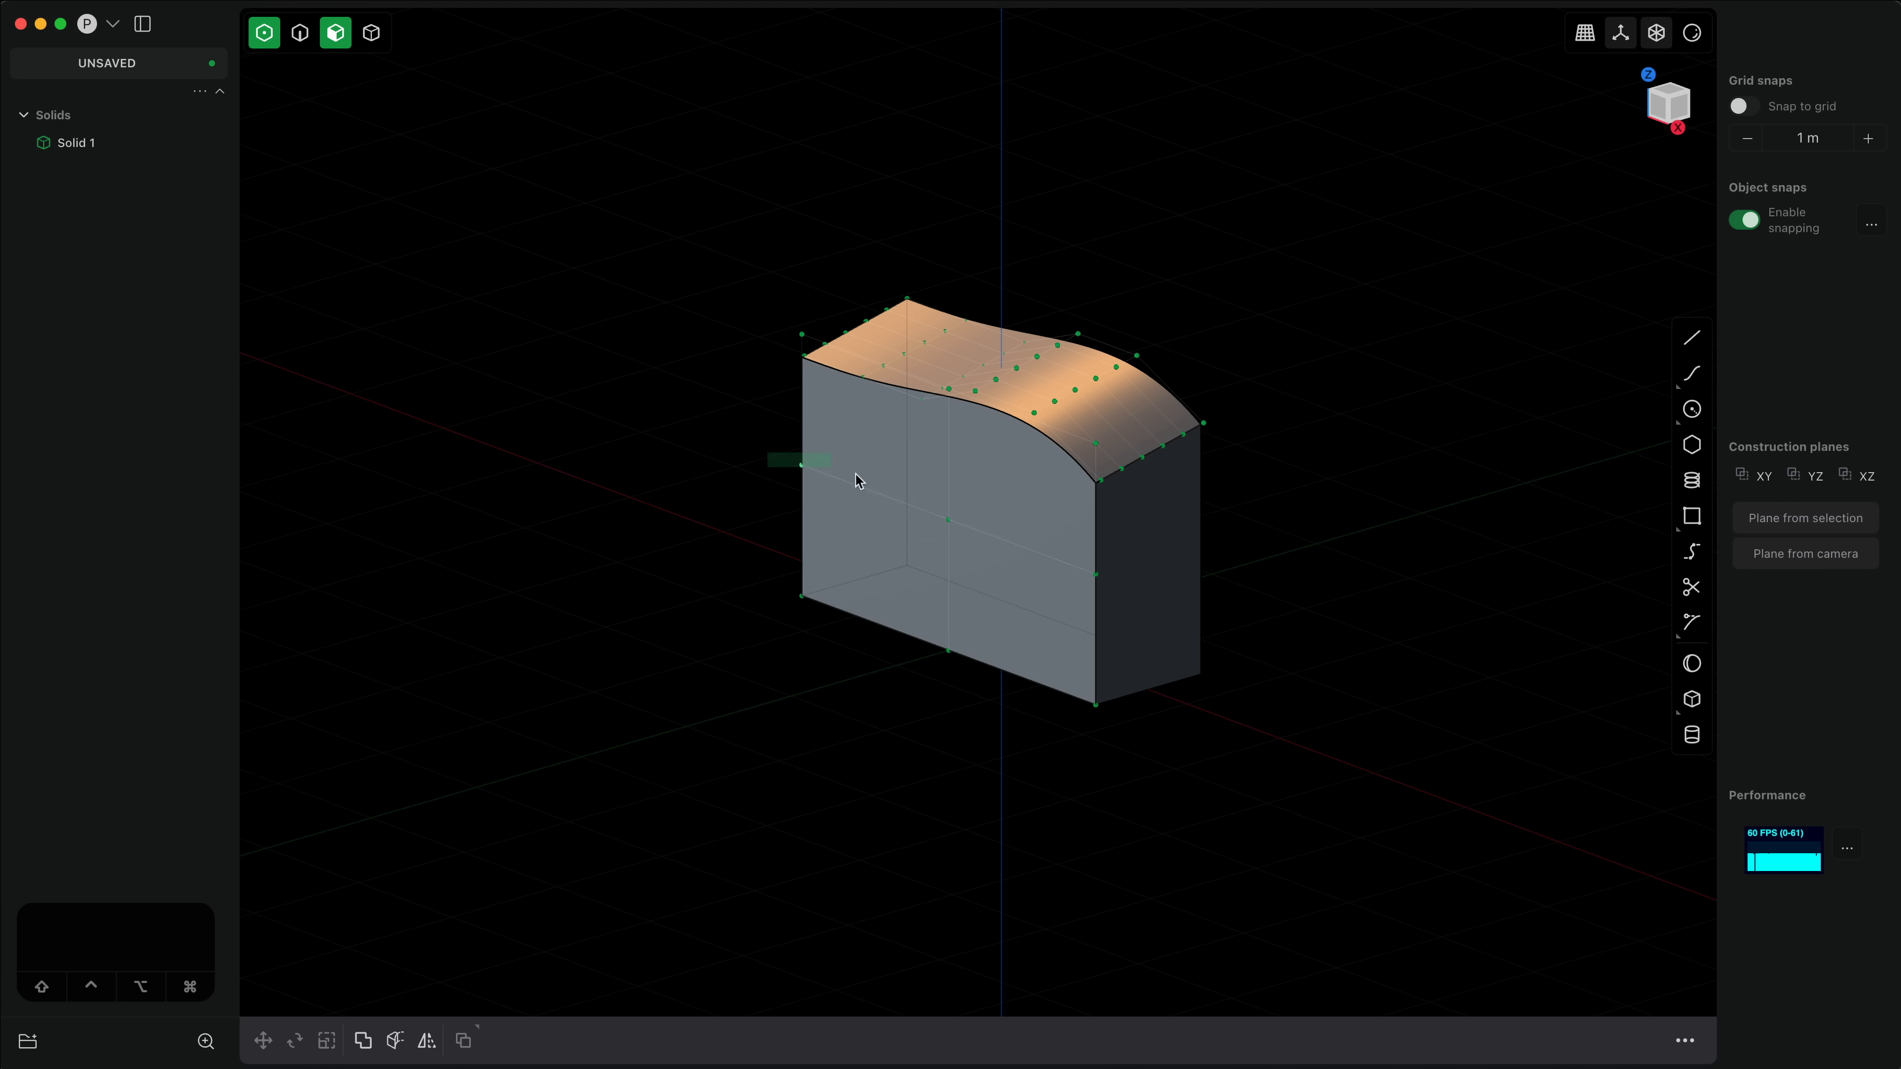
# Step: Move the front face's middle row of control points outward along Y by about 0.24 m to bulge the face
pyautogui.moveTo(858, 480); pyautogui.dragTo(984, 552)
pyautogui.press('g')
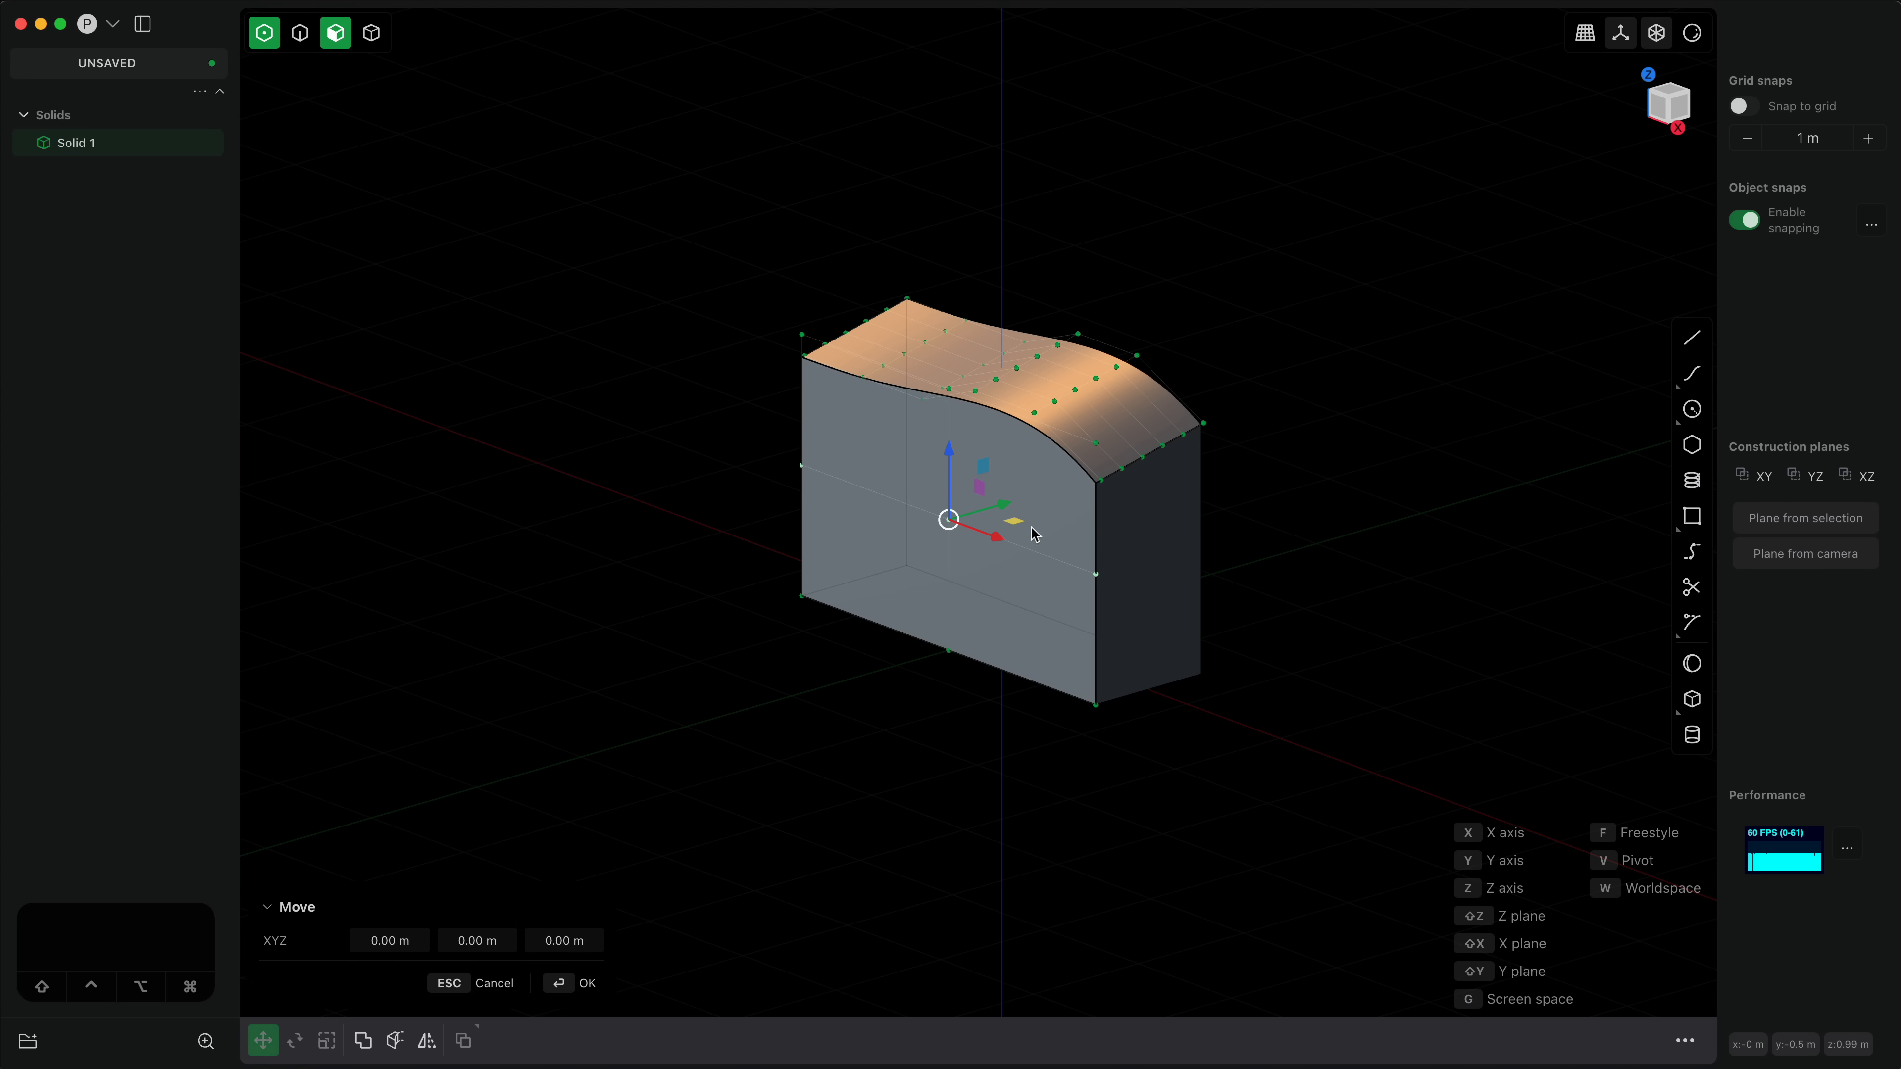
pyautogui.click(971, 491)
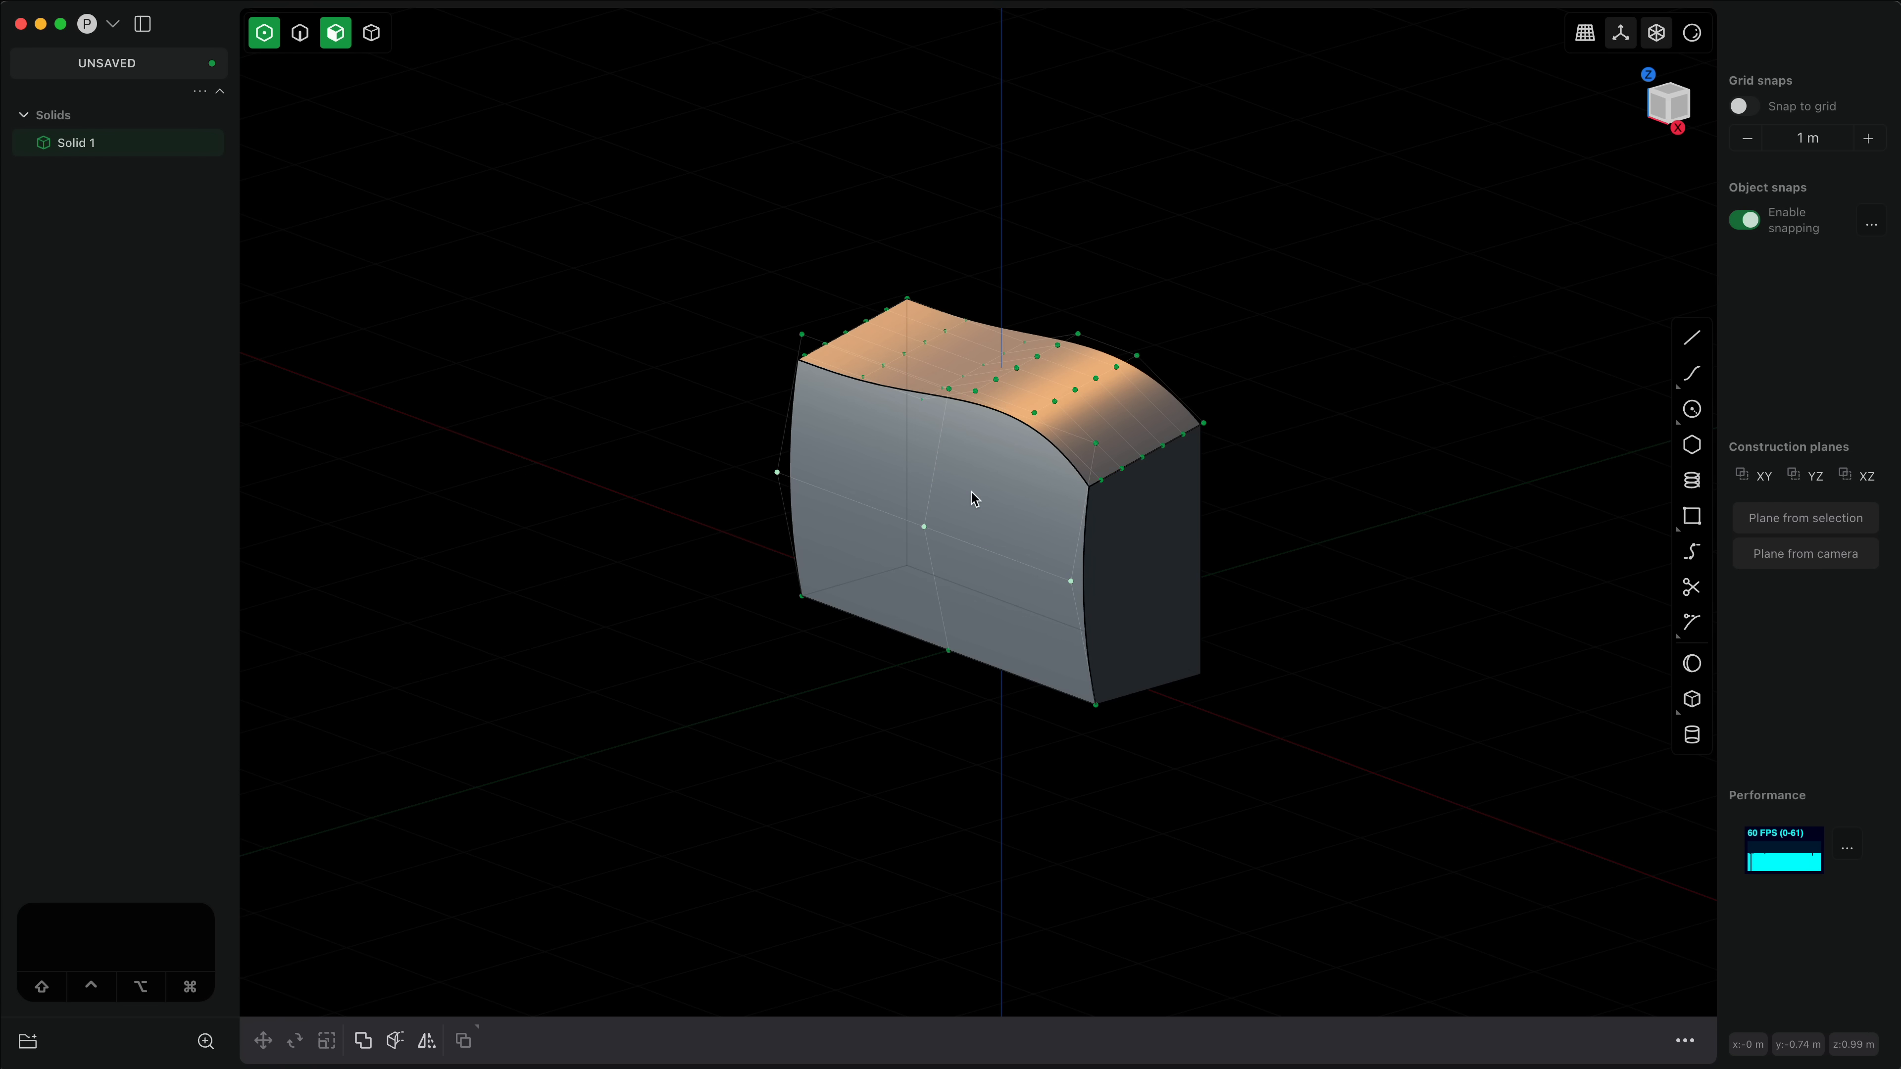
# Step: Fillet the edge between the curved top and the bulged front face by about 0.37 m with a Conic shape
pyautogui.press('2')
pyautogui.click(997, 418)
pyautogui.press('f')
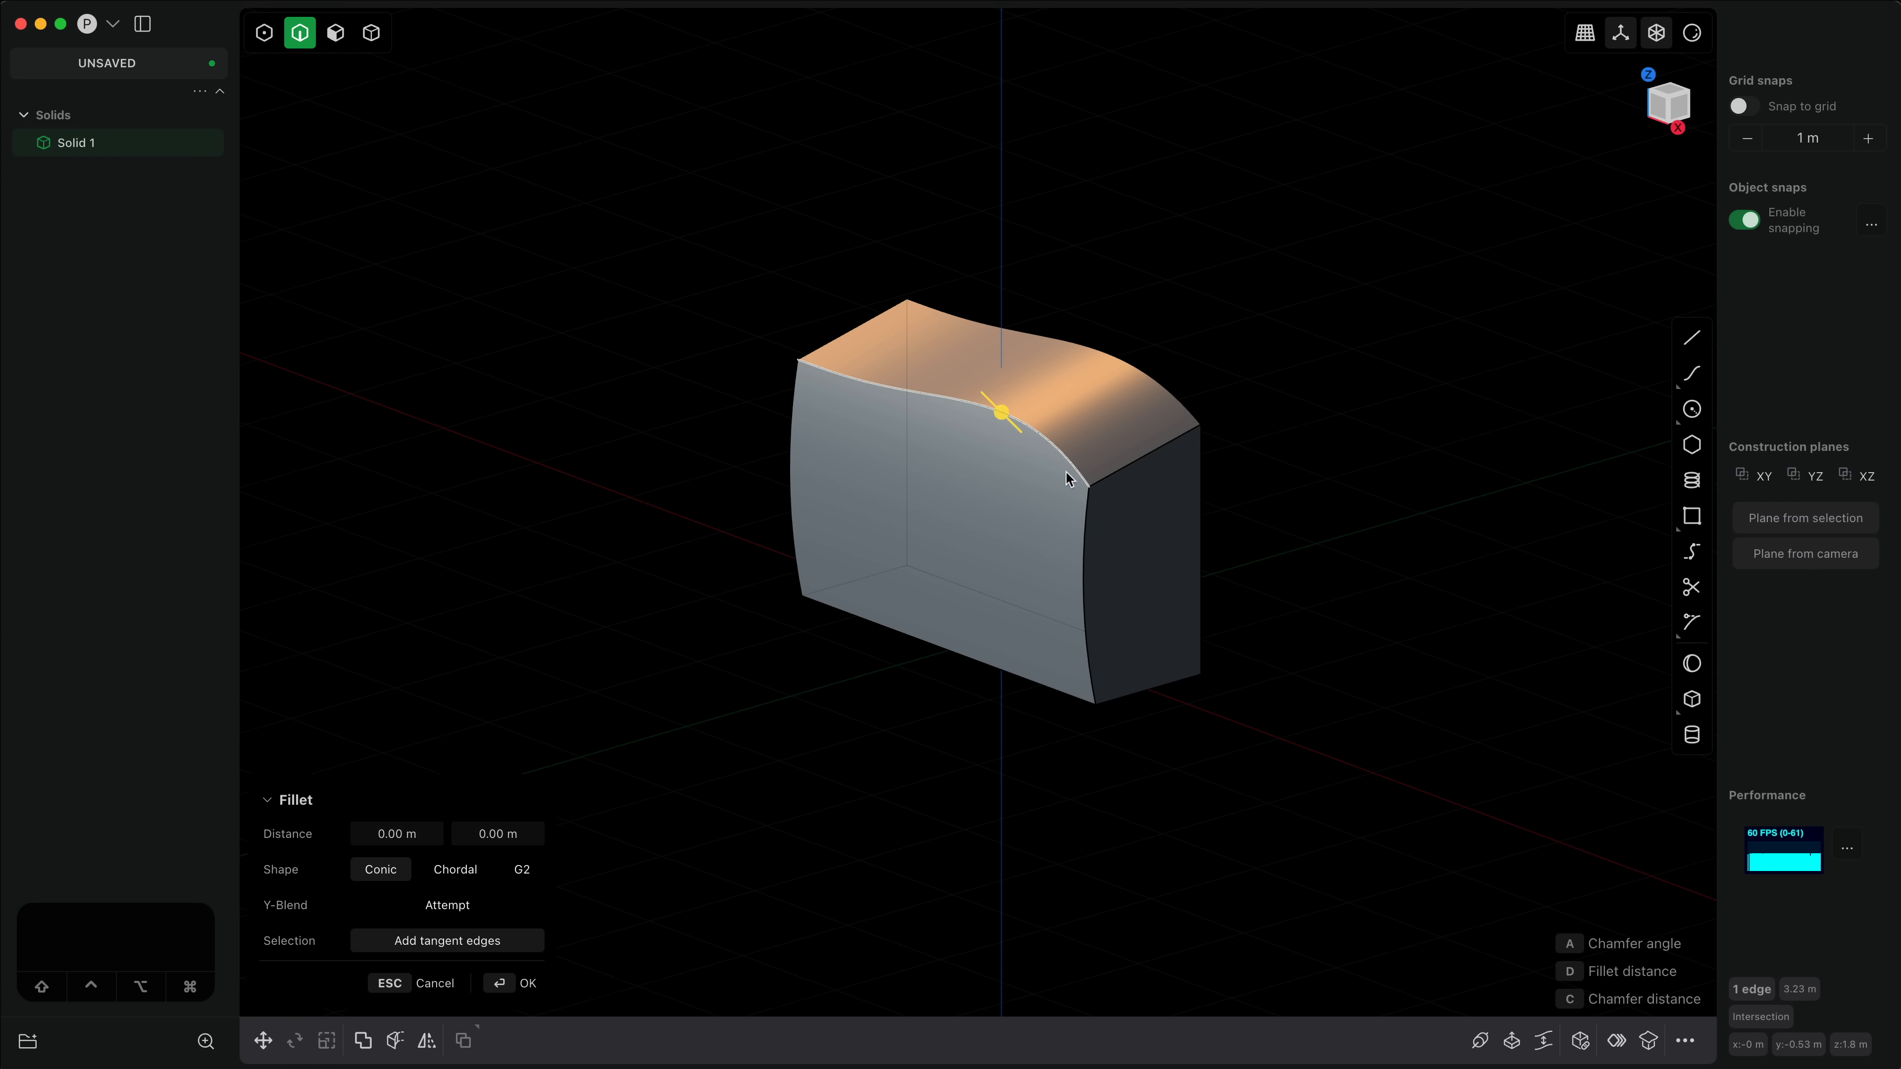
pyautogui.moveTo(1066, 472); pyautogui.dragTo(1079, 484)
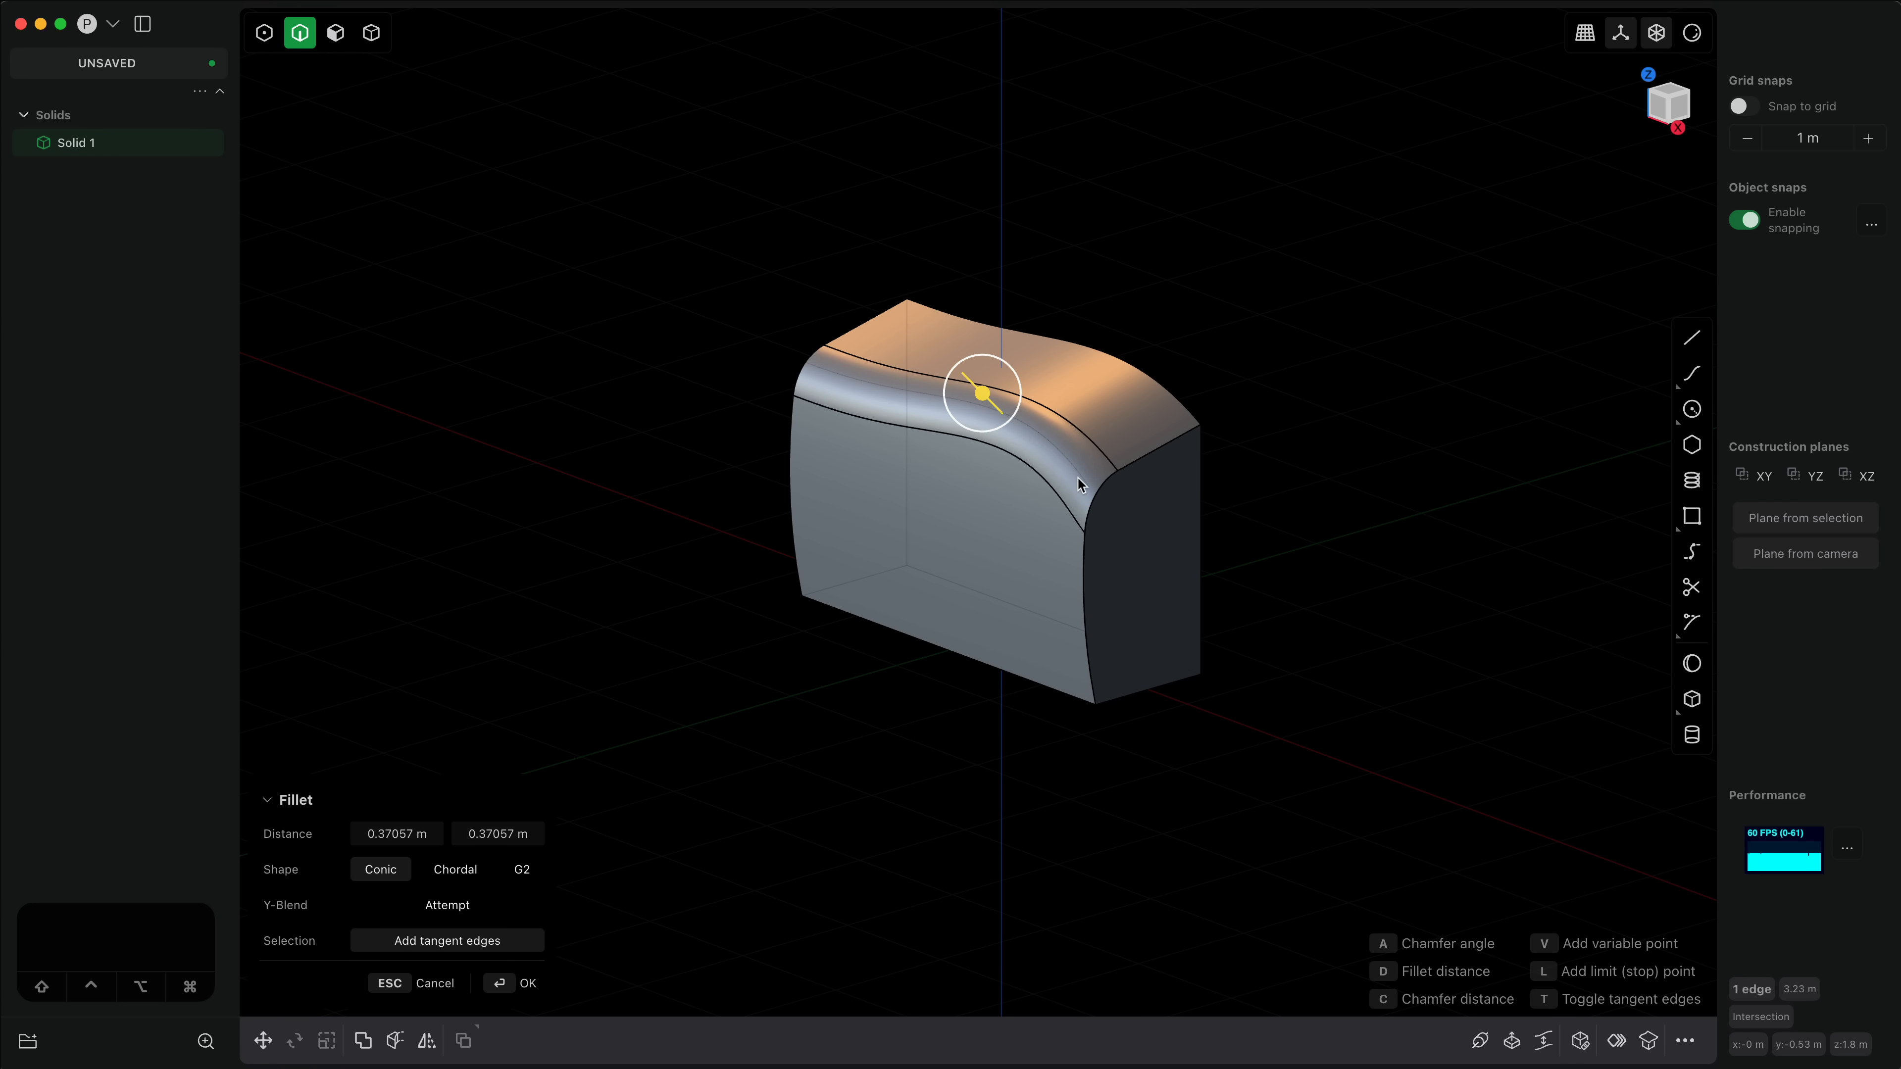
pyautogui.moveTo(1293, 599); pyautogui.dragTo(1347, 605, button='middle')
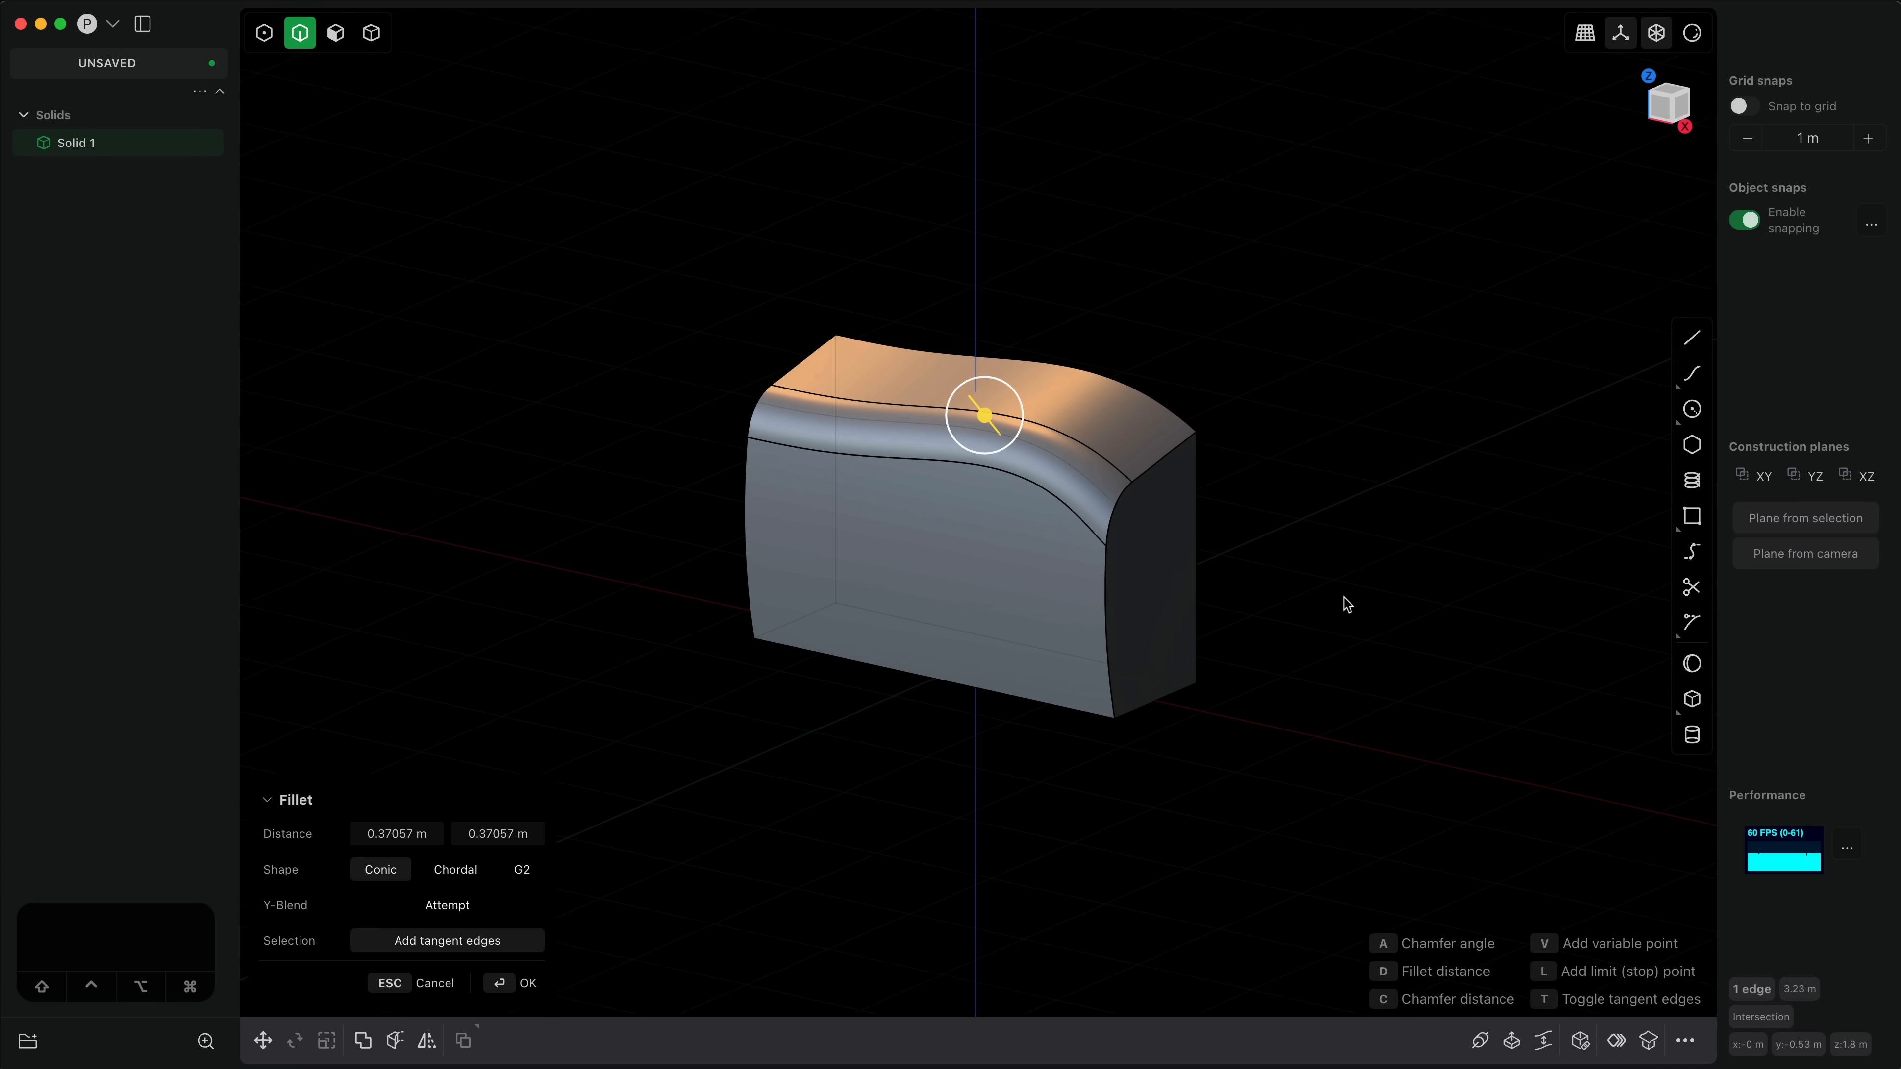
pyautogui.press('Return')
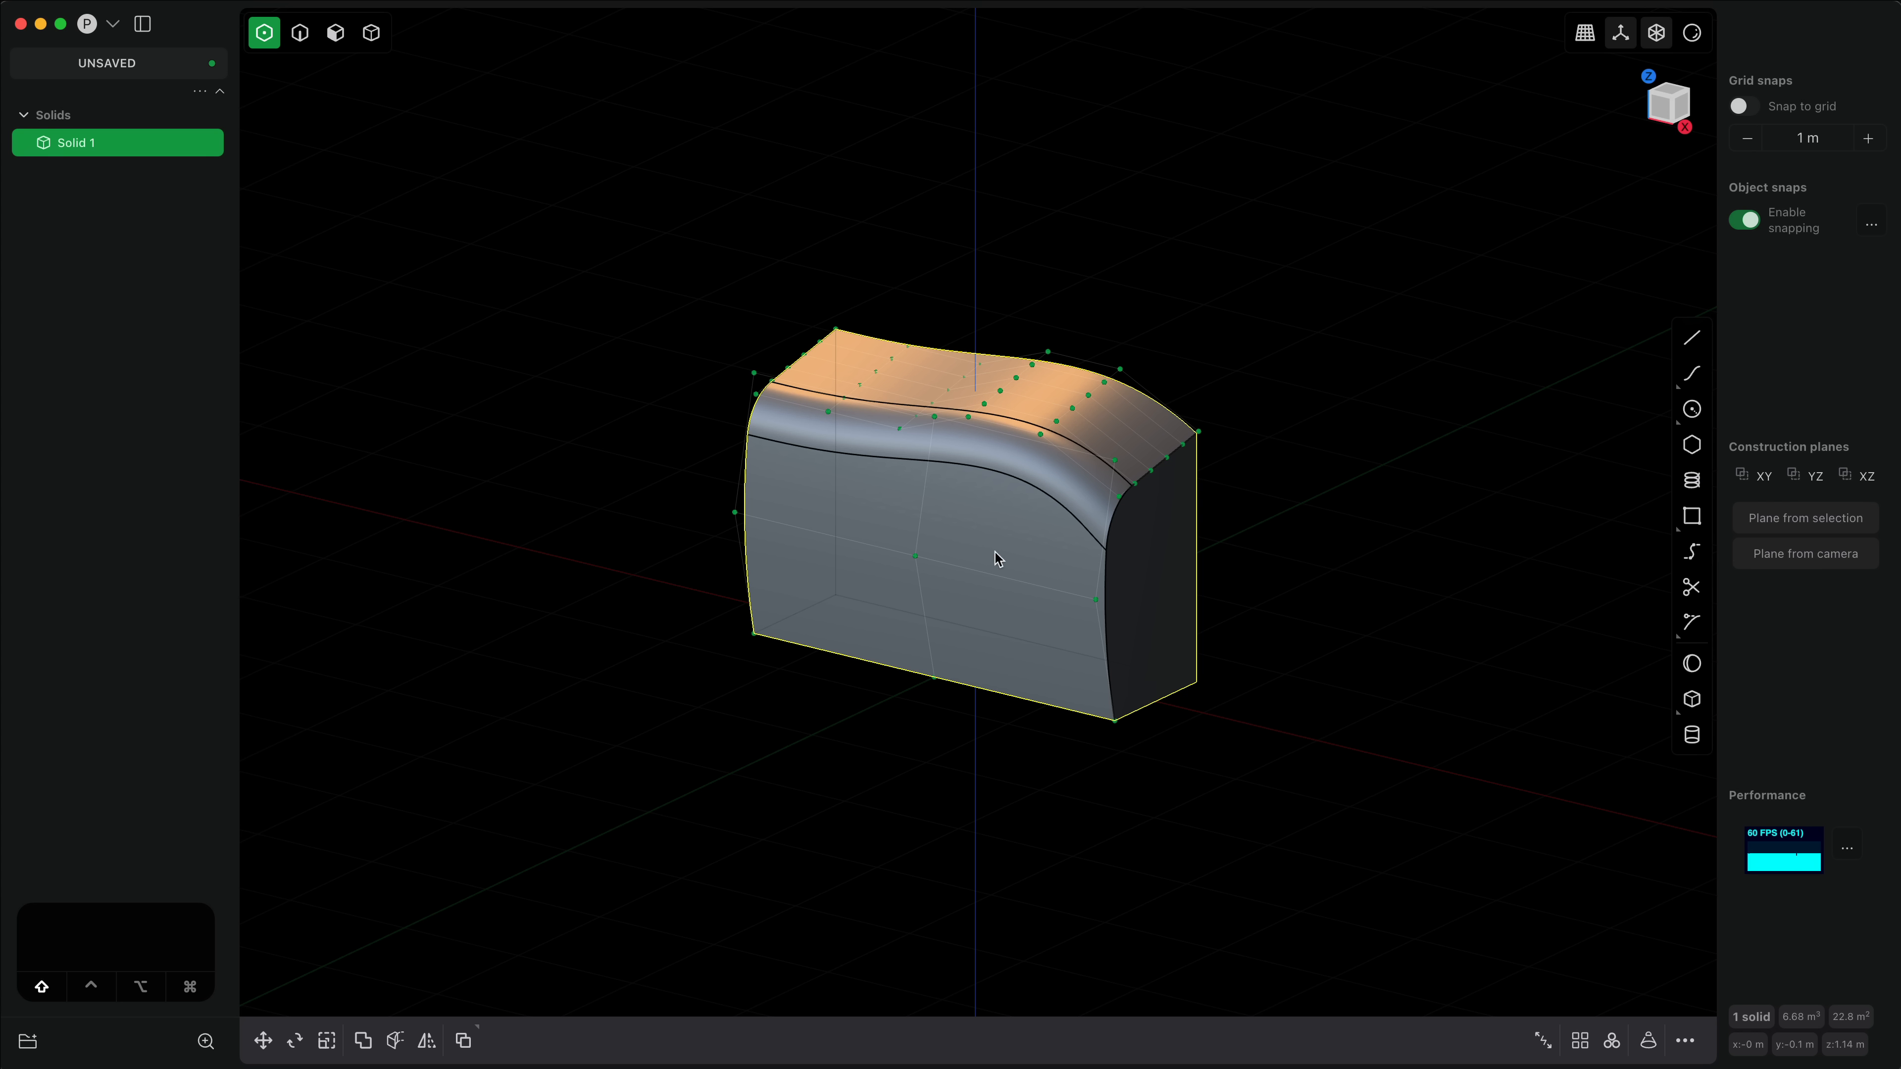
# Step: Use the Toggle Points command to hide the control points of the front face and the curved top face
pyautogui.click(1027, 555)
pyautogui.press('5')
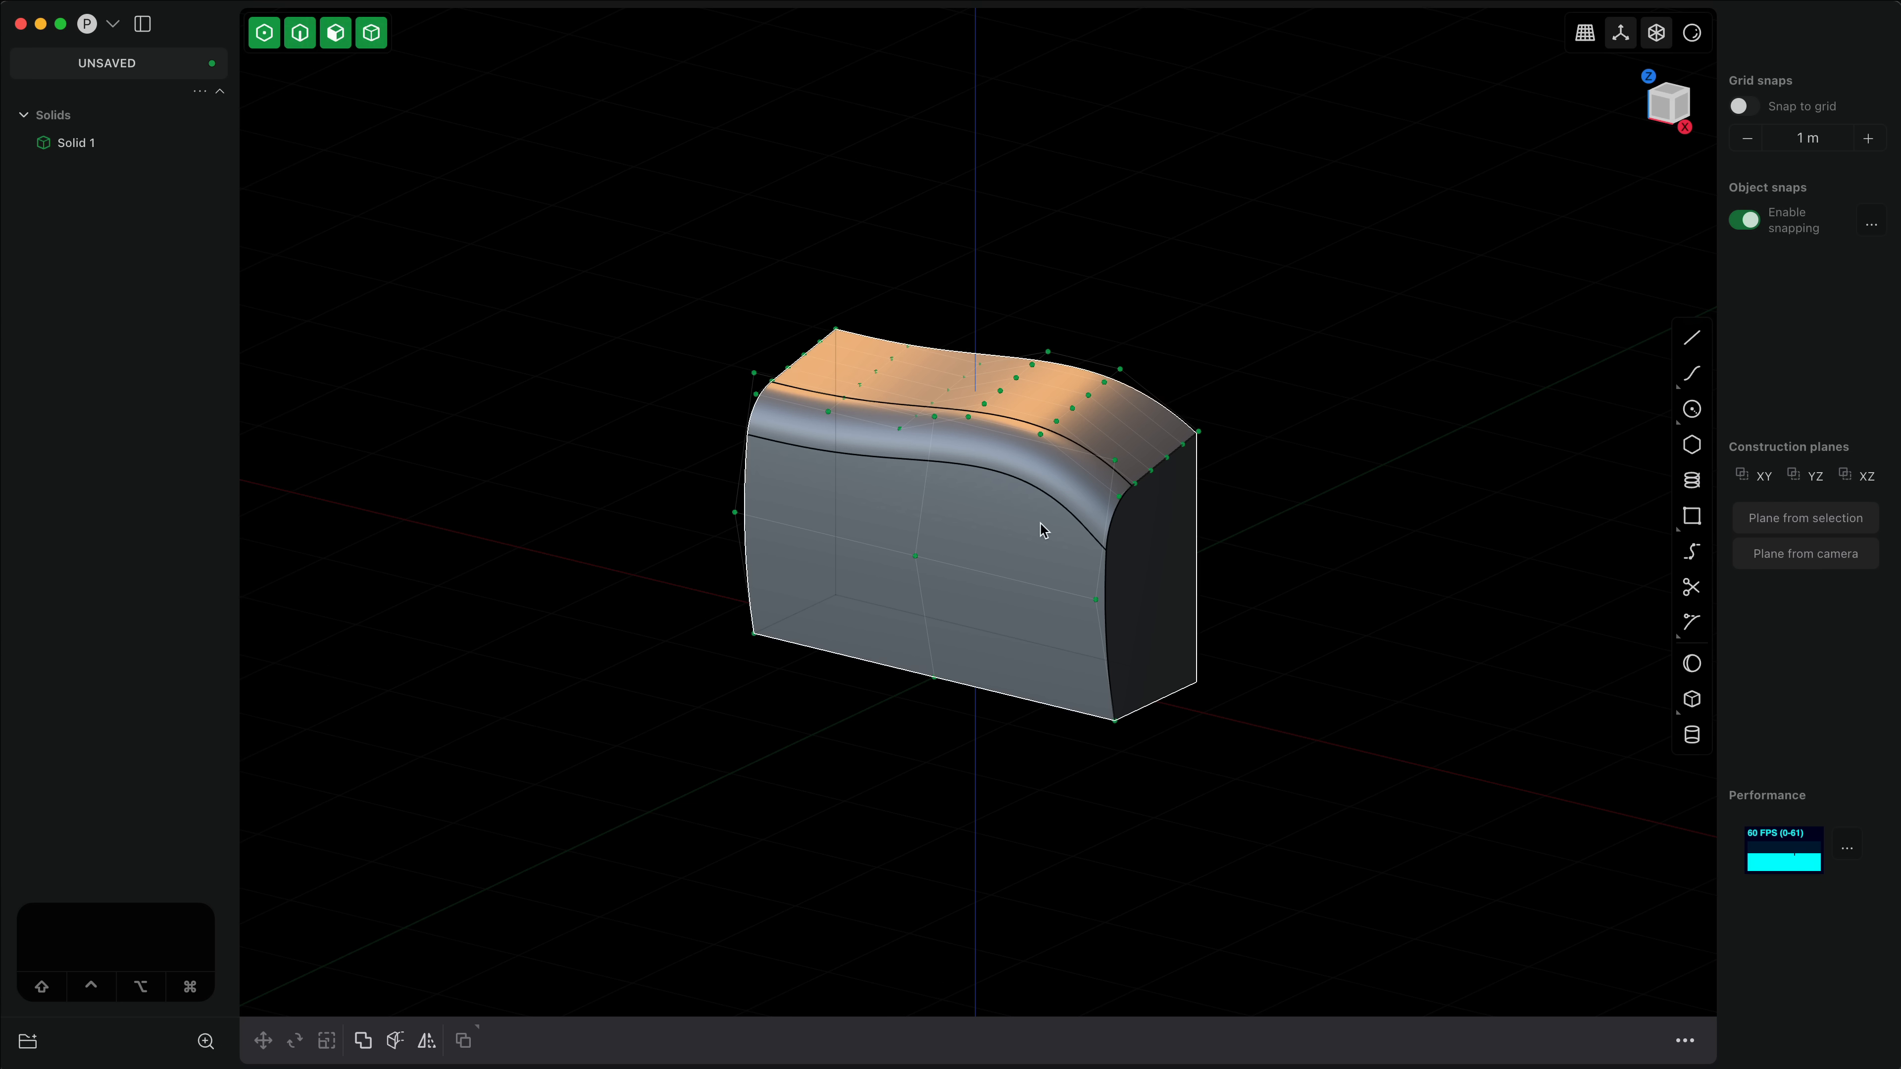
pyautogui.click(1041, 524)
pyautogui.click(1018, 528)
pyautogui.write('ftogle')
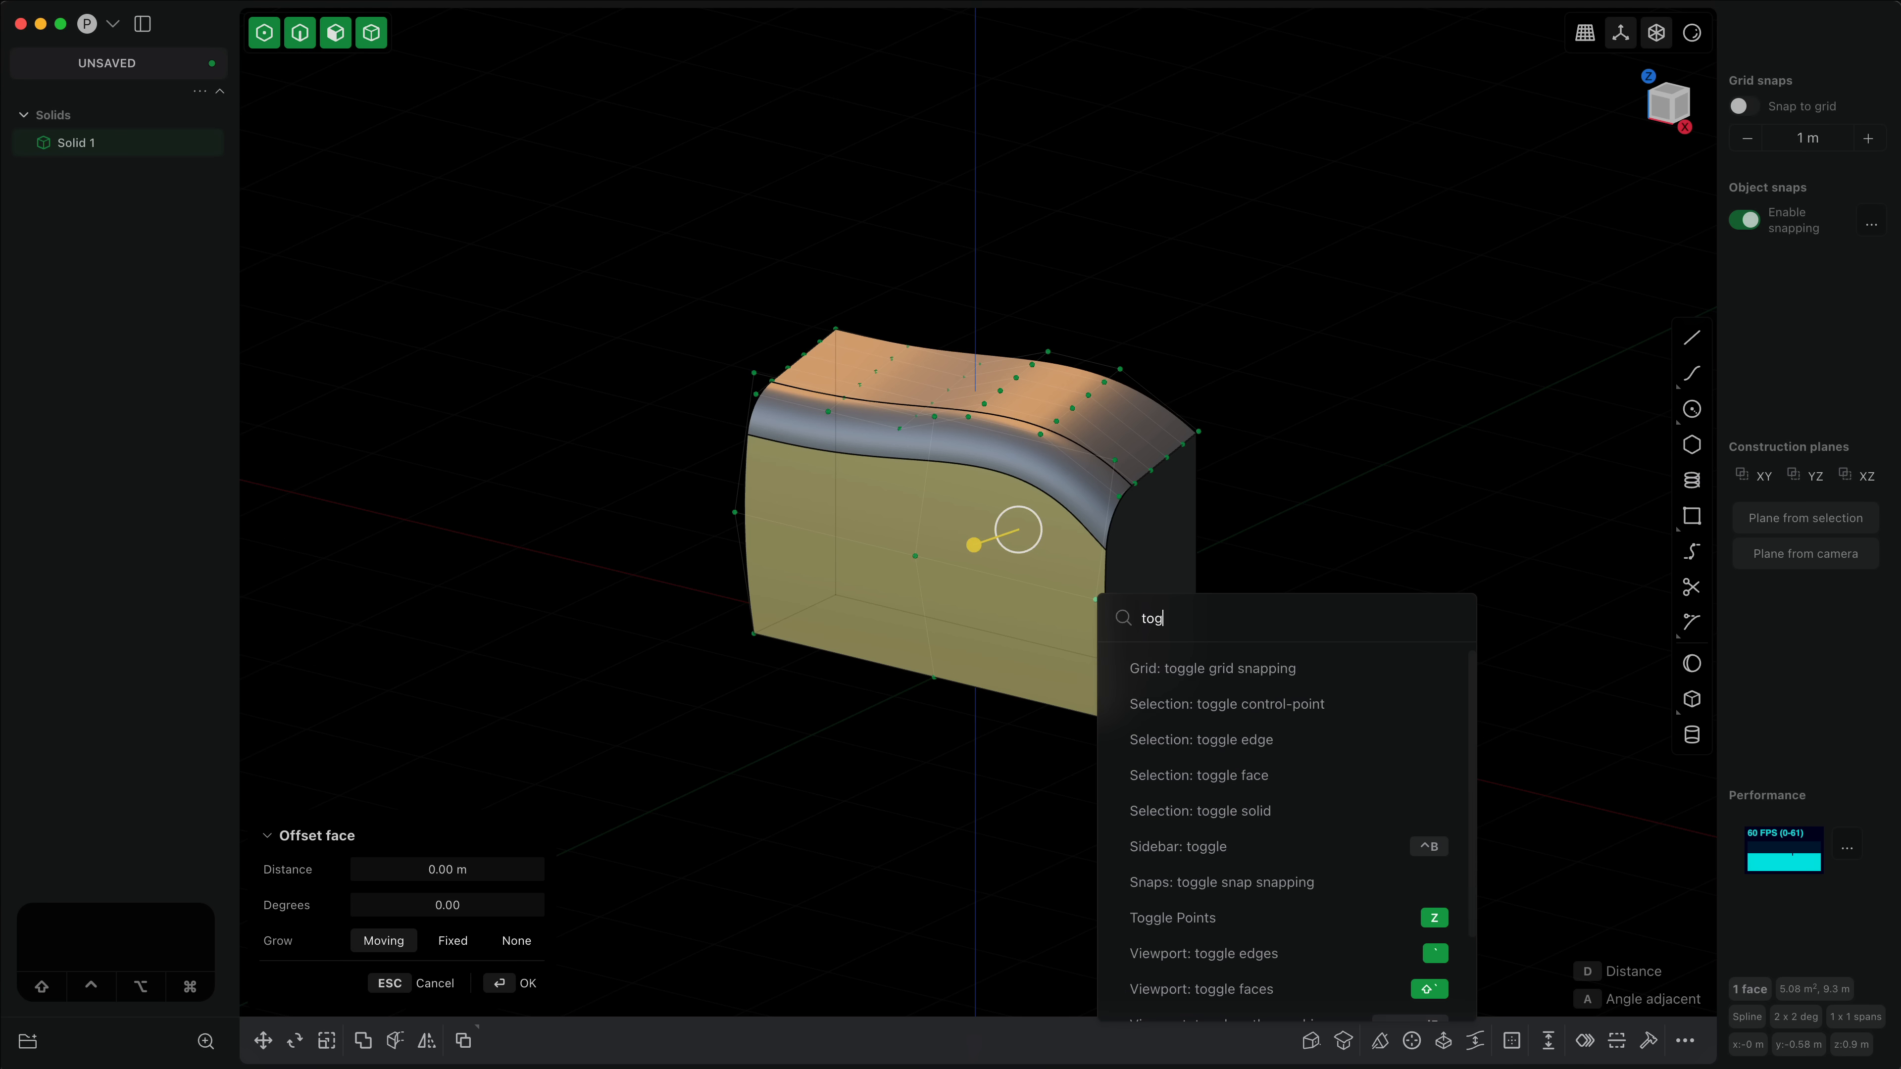
pyautogui.press('BackSpace')
pyautogui.press('BackSpace')
pyautogui.write('gle po')
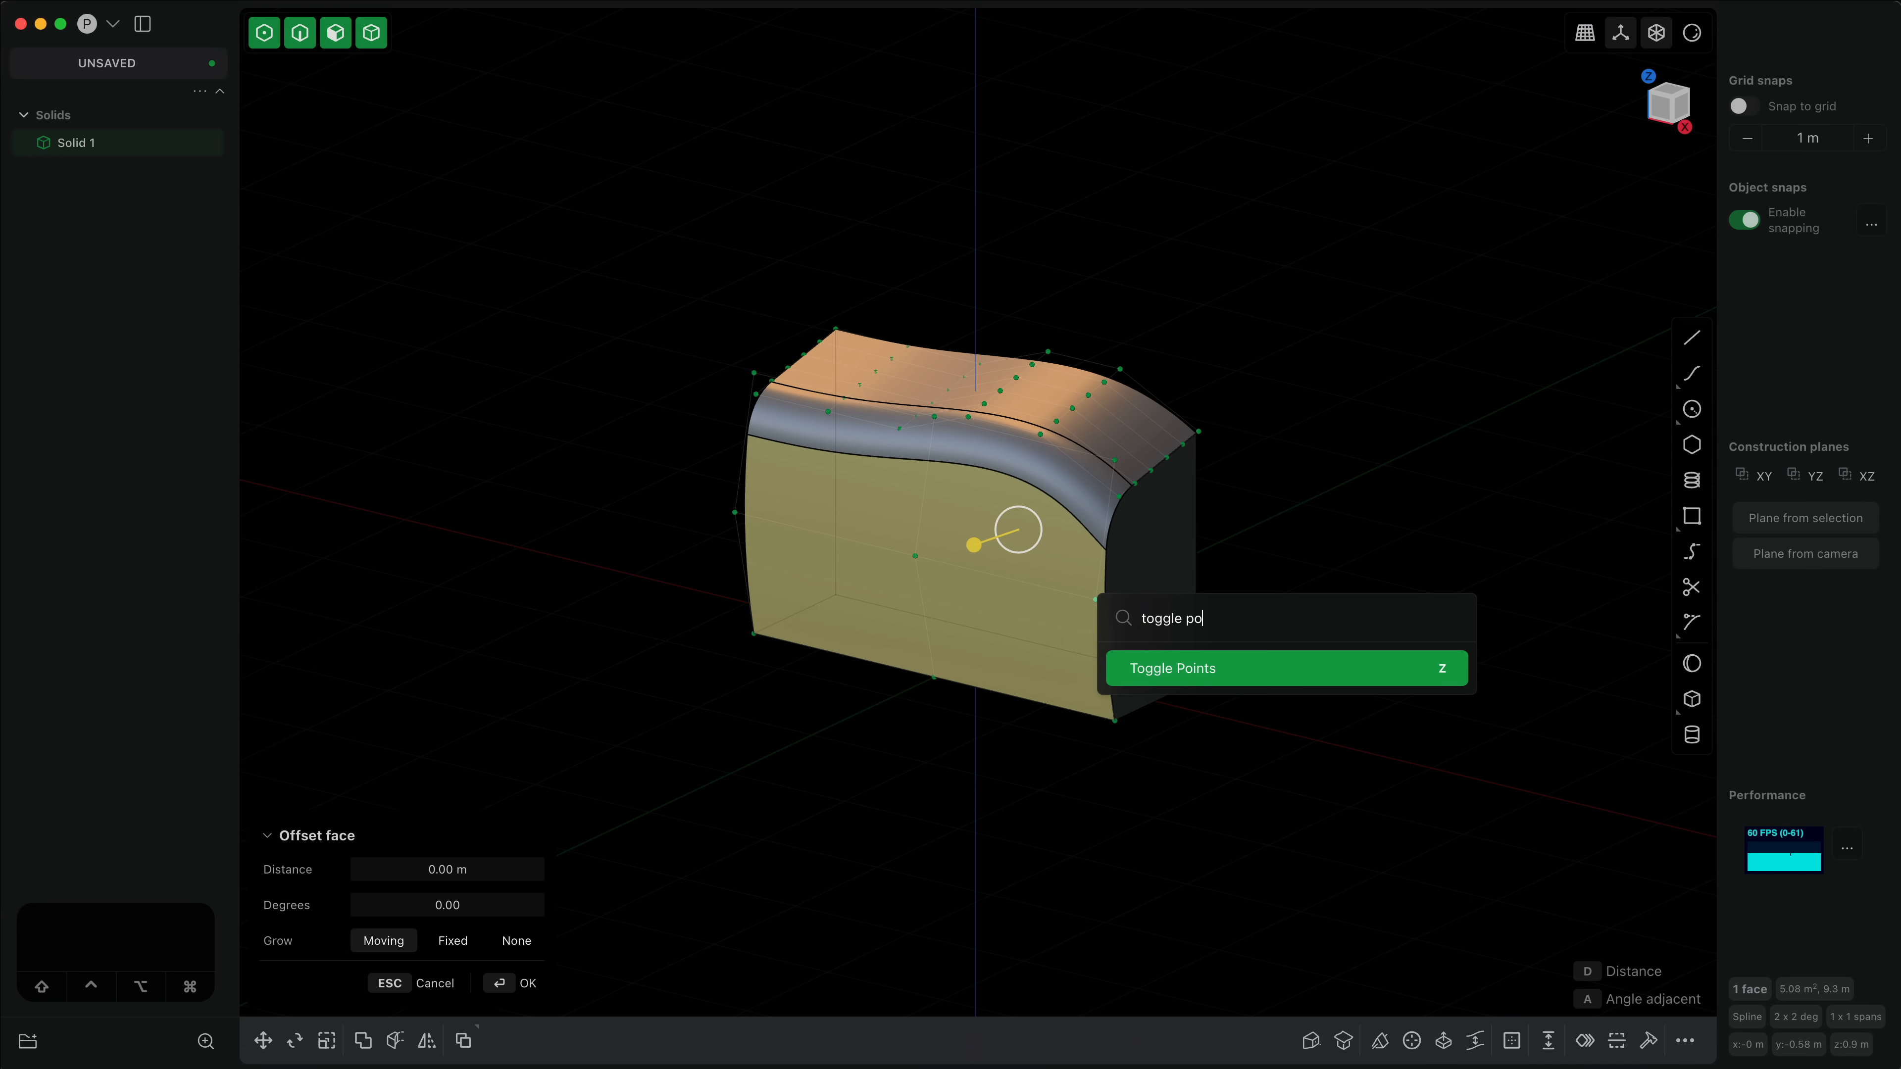
pyautogui.click(1435, 673)
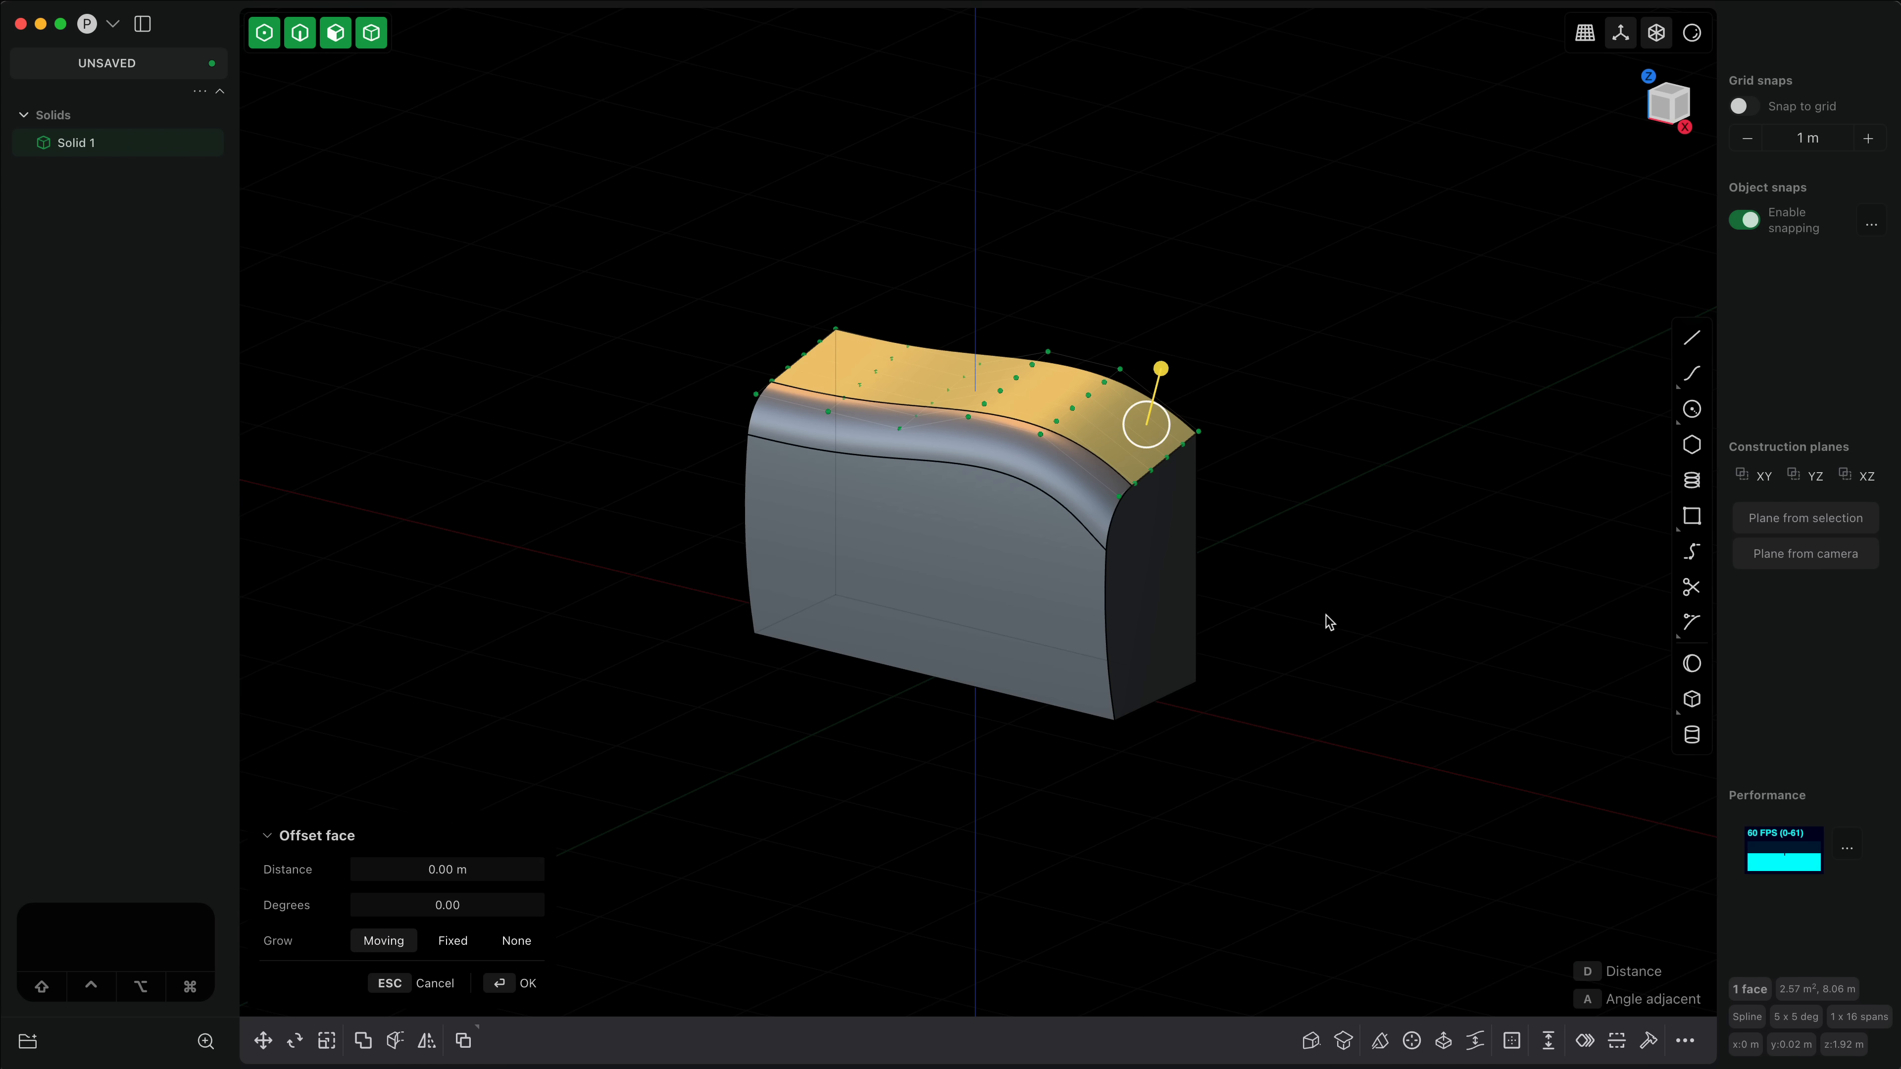
pyautogui.press('Escape')
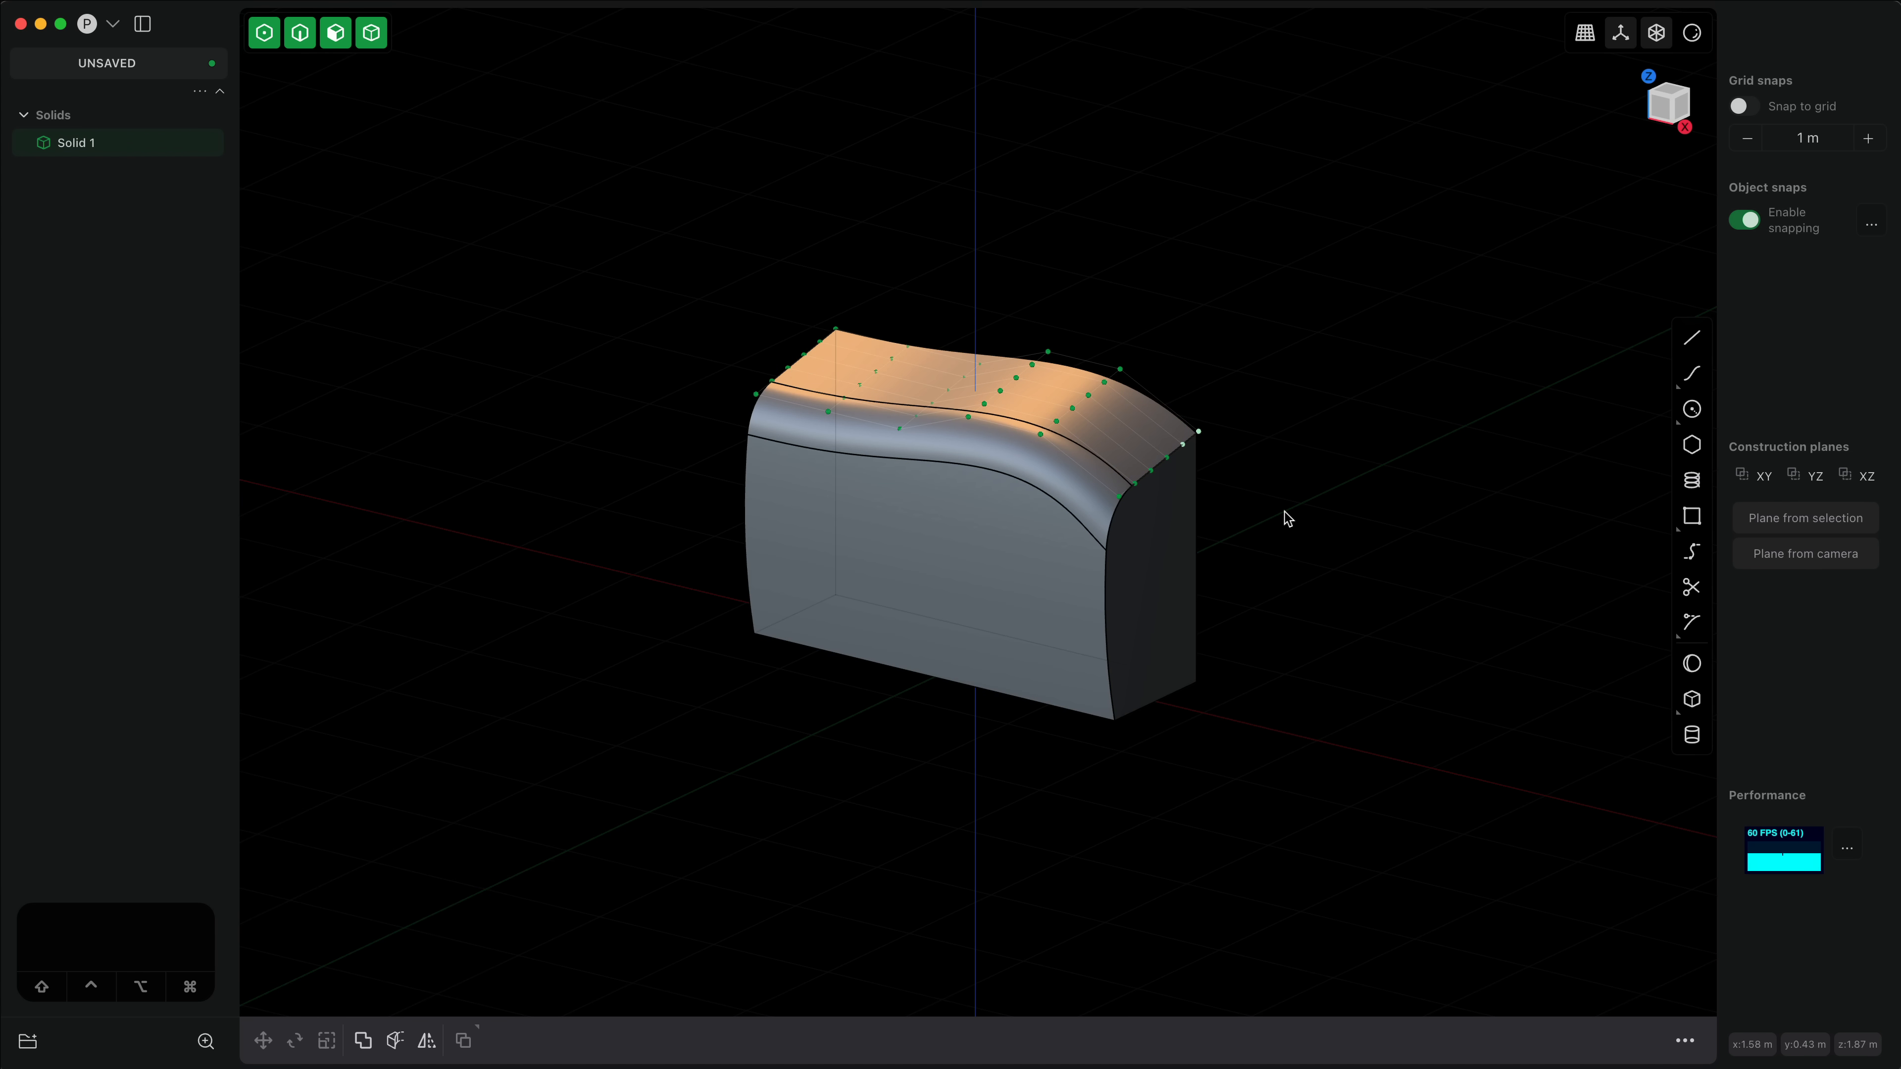
pyautogui.press('o')
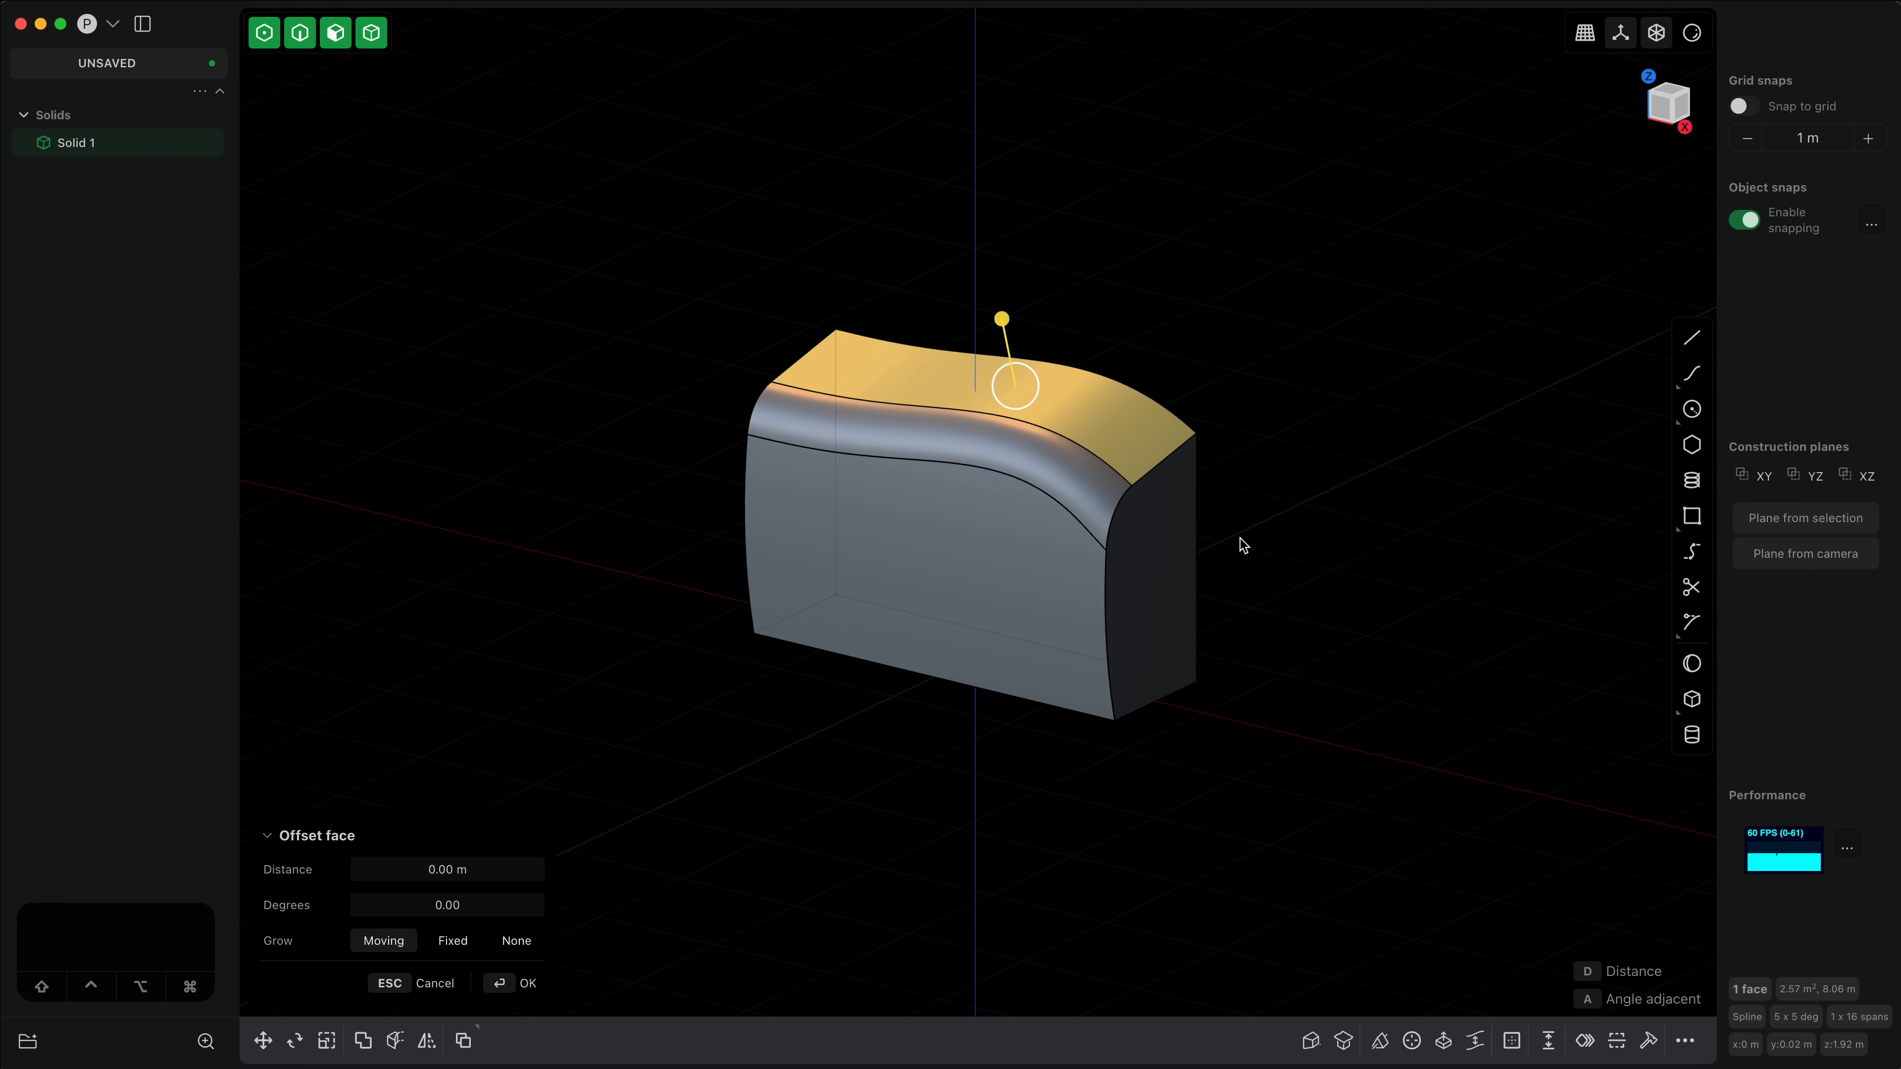
# Step: Draw a circle of about 0.7 m radius centred on the front face
pyautogui.press('1')
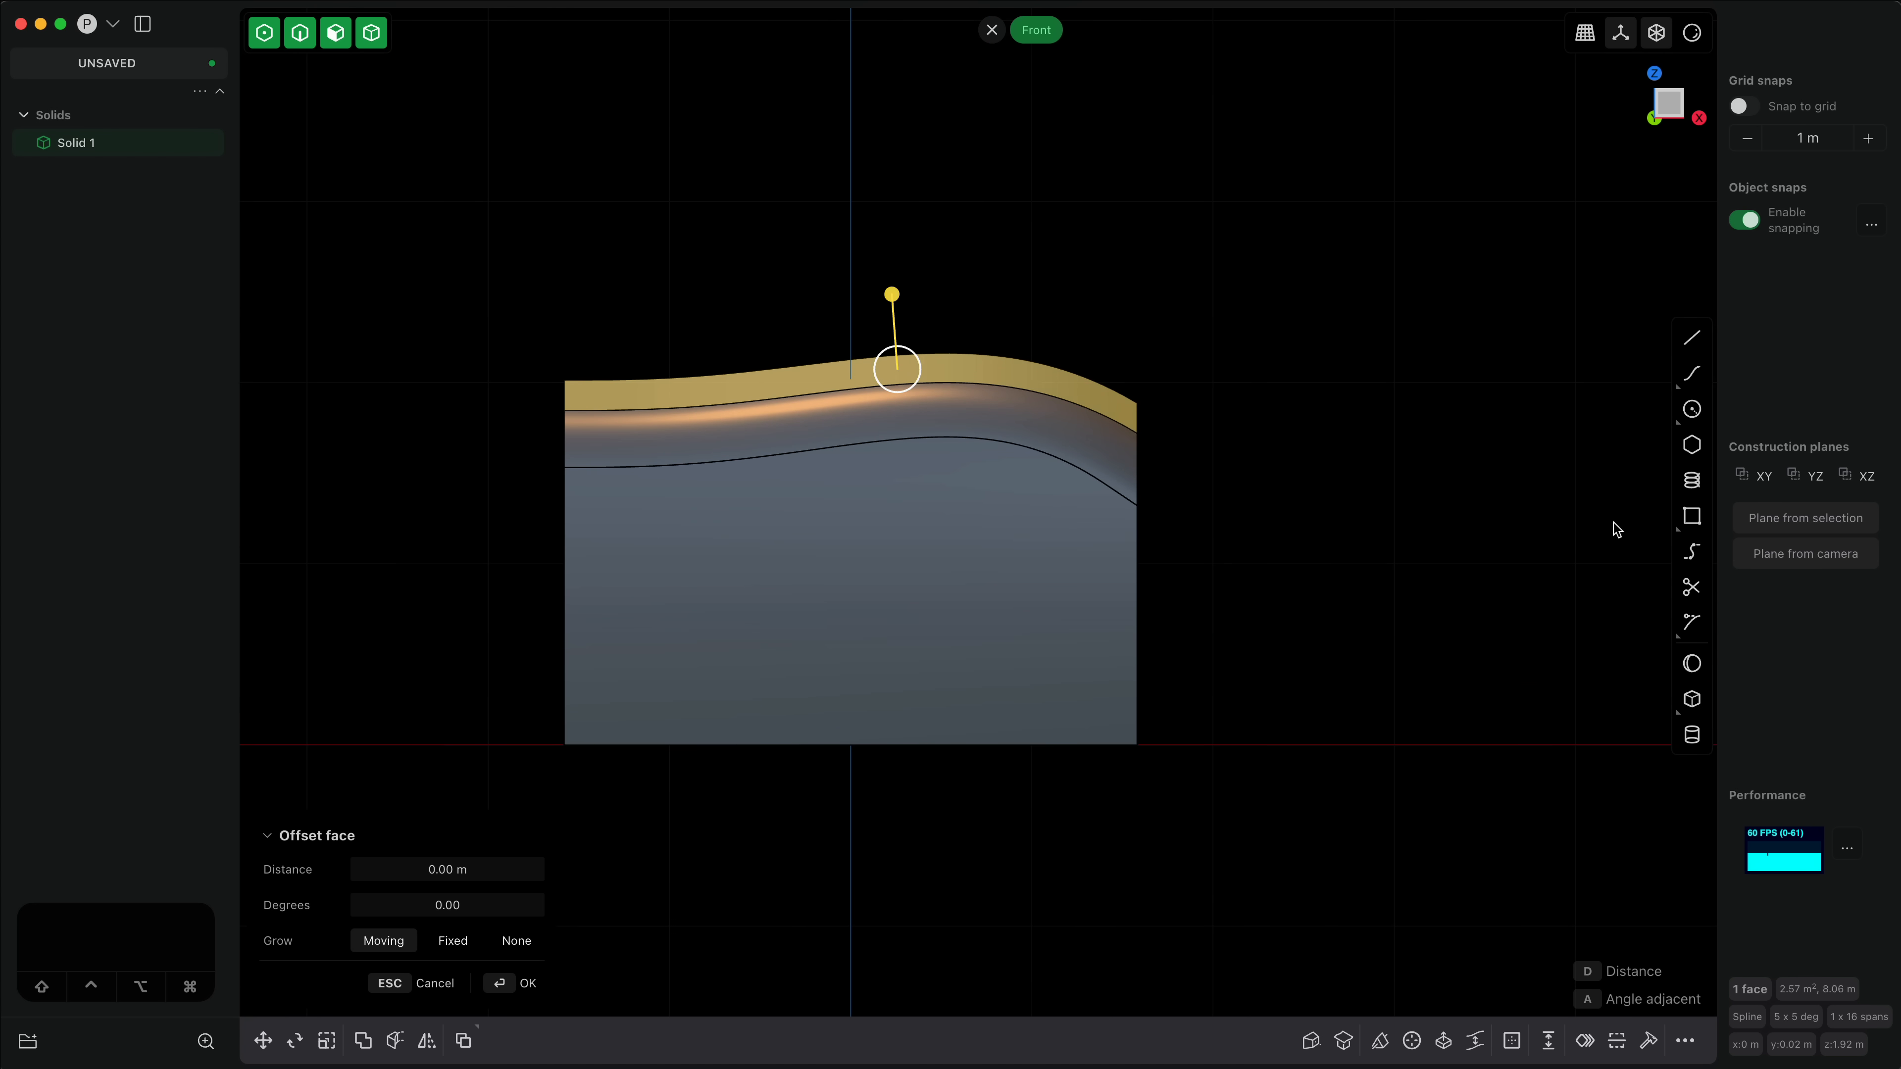
pyautogui.click(1691, 409)
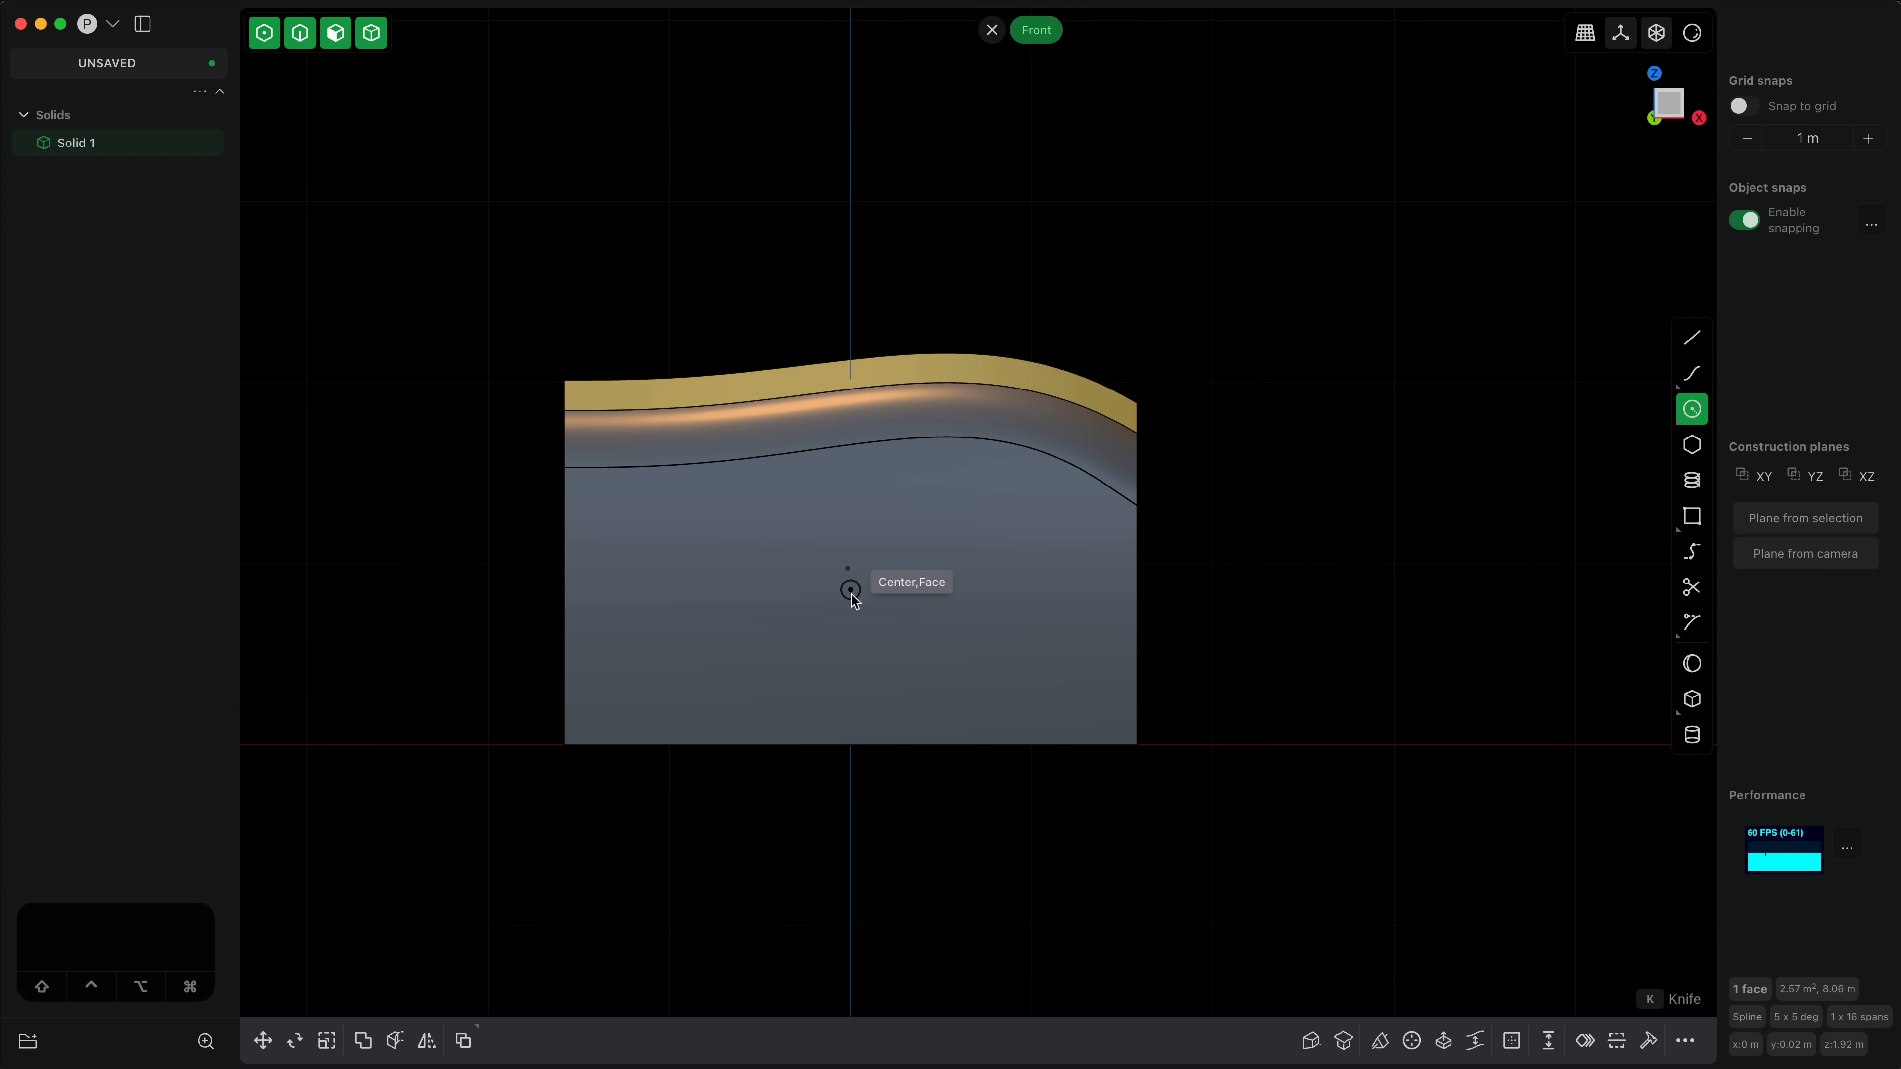
pyautogui.click(851, 591)
pyautogui.click(977, 591)
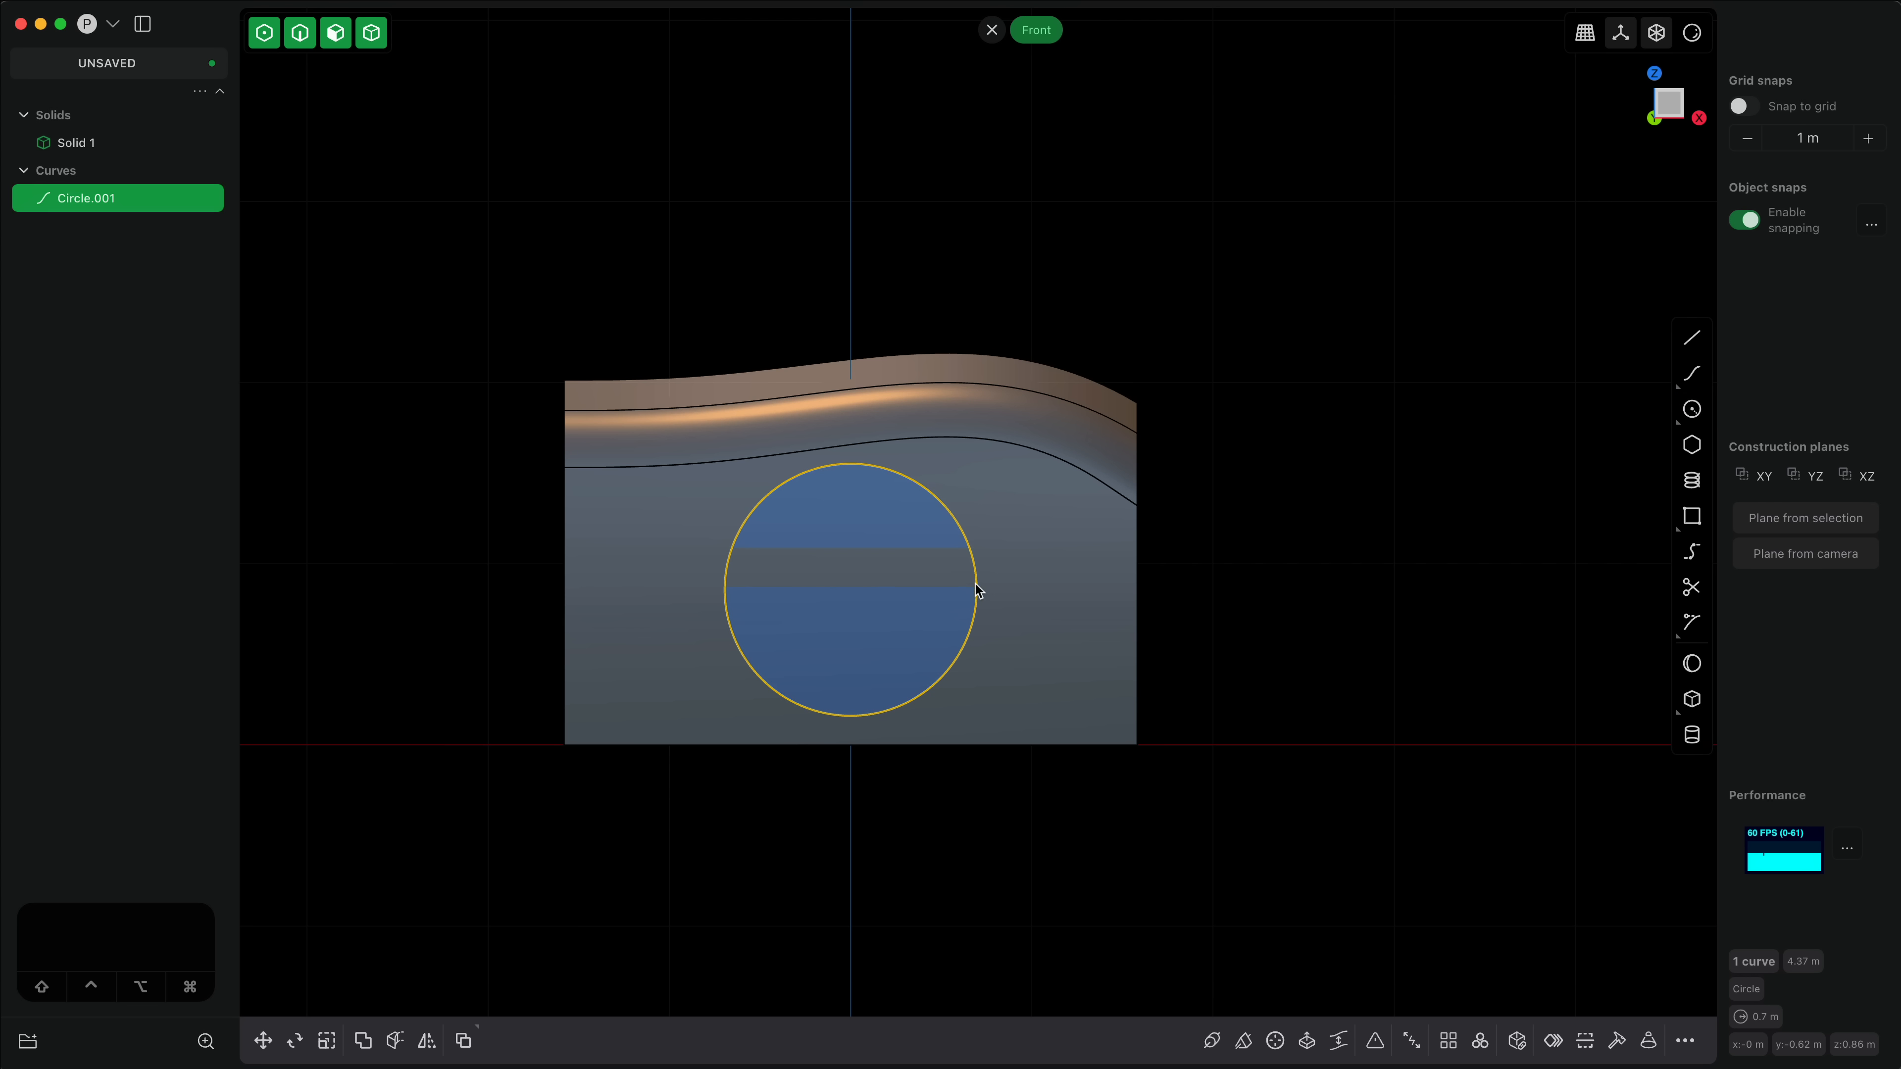
# Step: Draw a centre rectangle from the circle's centre, narrower than the circle and extending above the body's top
pyautogui.click(1691, 516)
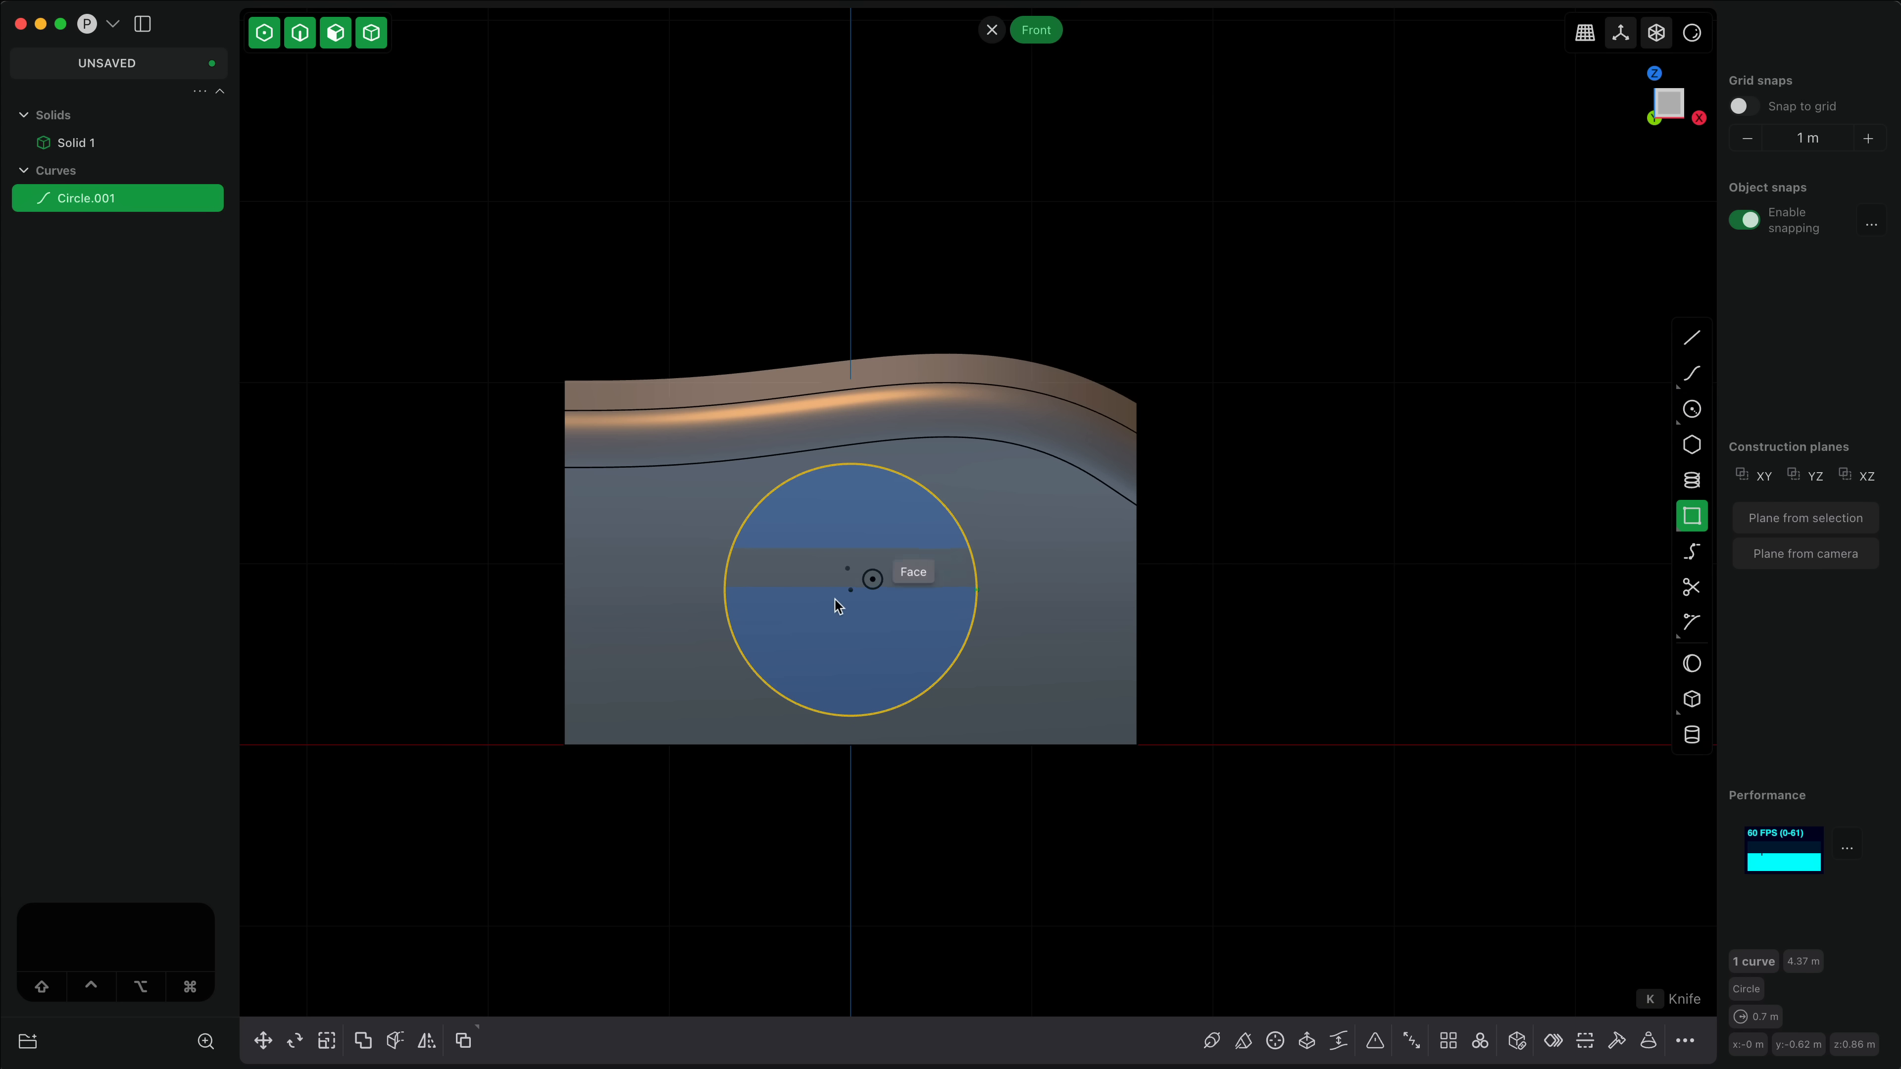
pyautogui.click(851, 591)
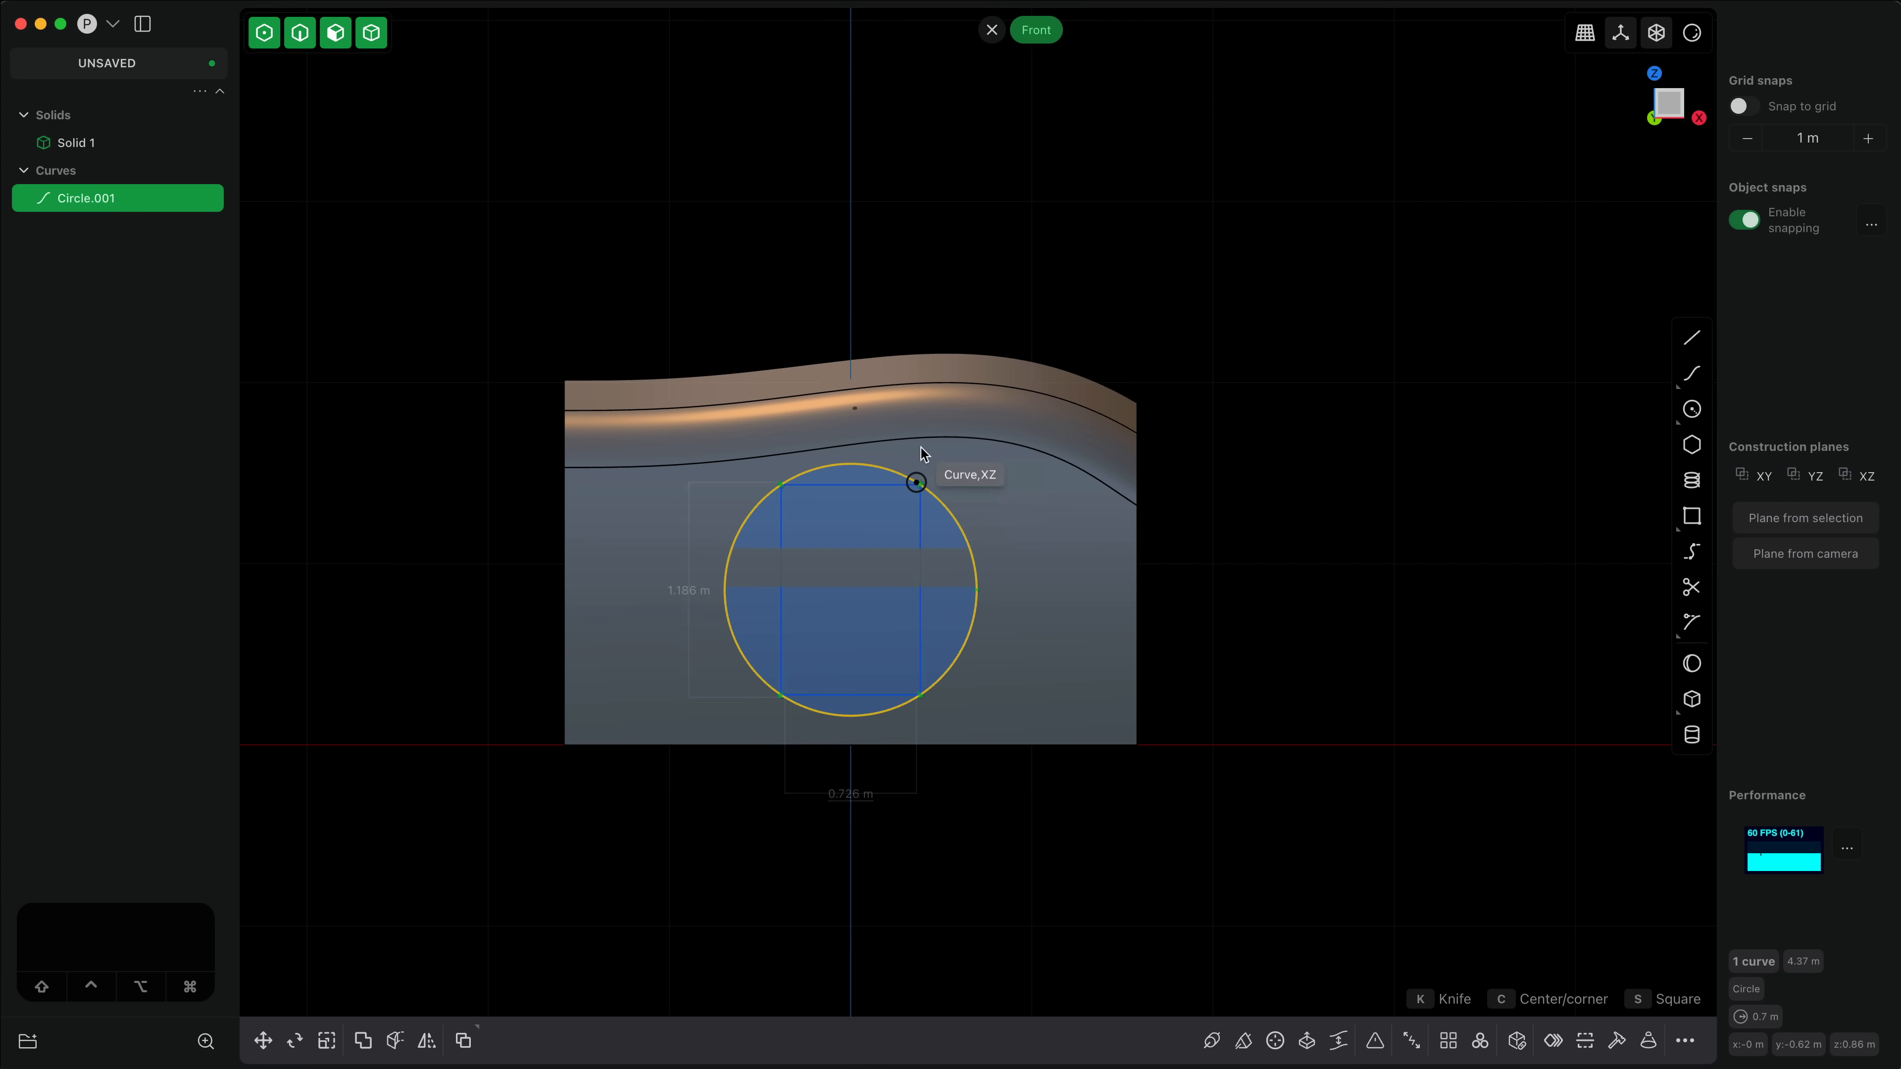
pyautogui.click(928, 326)
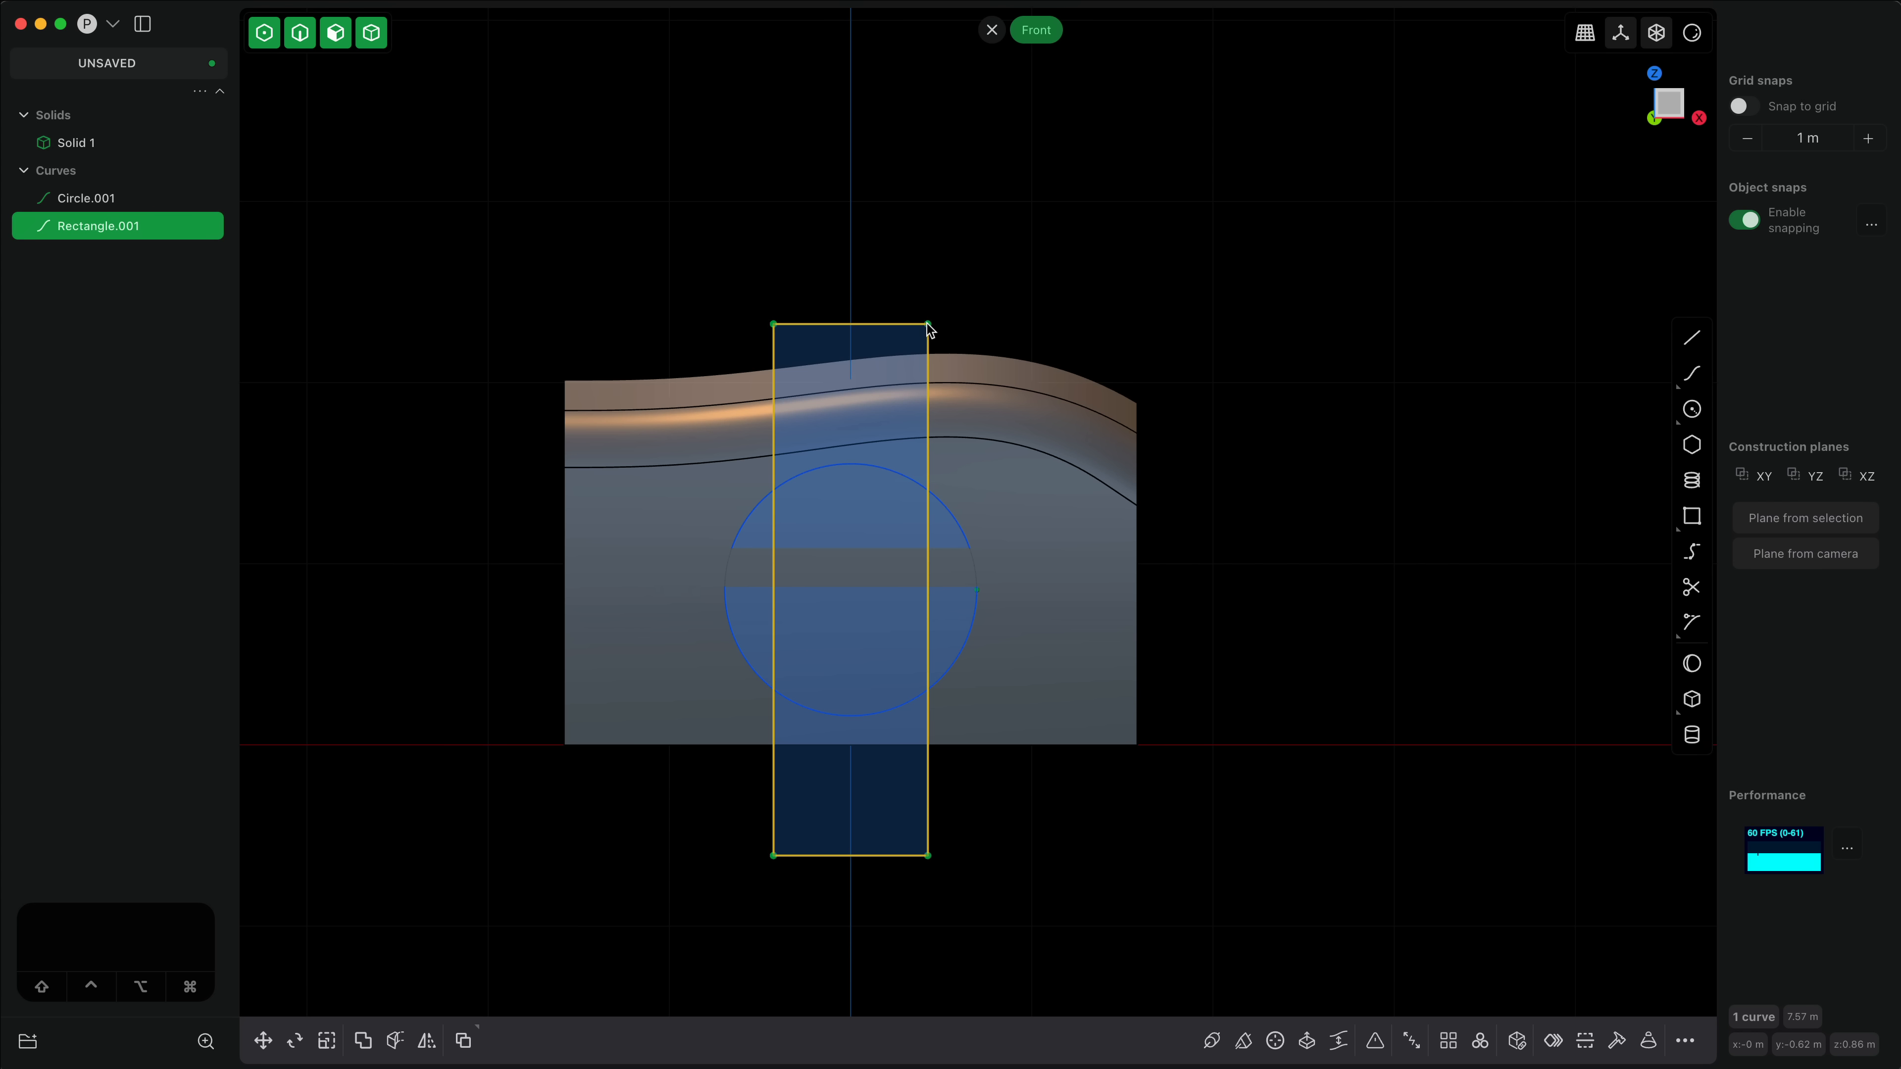
# Step: Draw two lines from the rectangle's upper corners down to the circle's sides, each ending tangent to the circle
pyautogui.press('l')
pyautogui.click(774, 324)
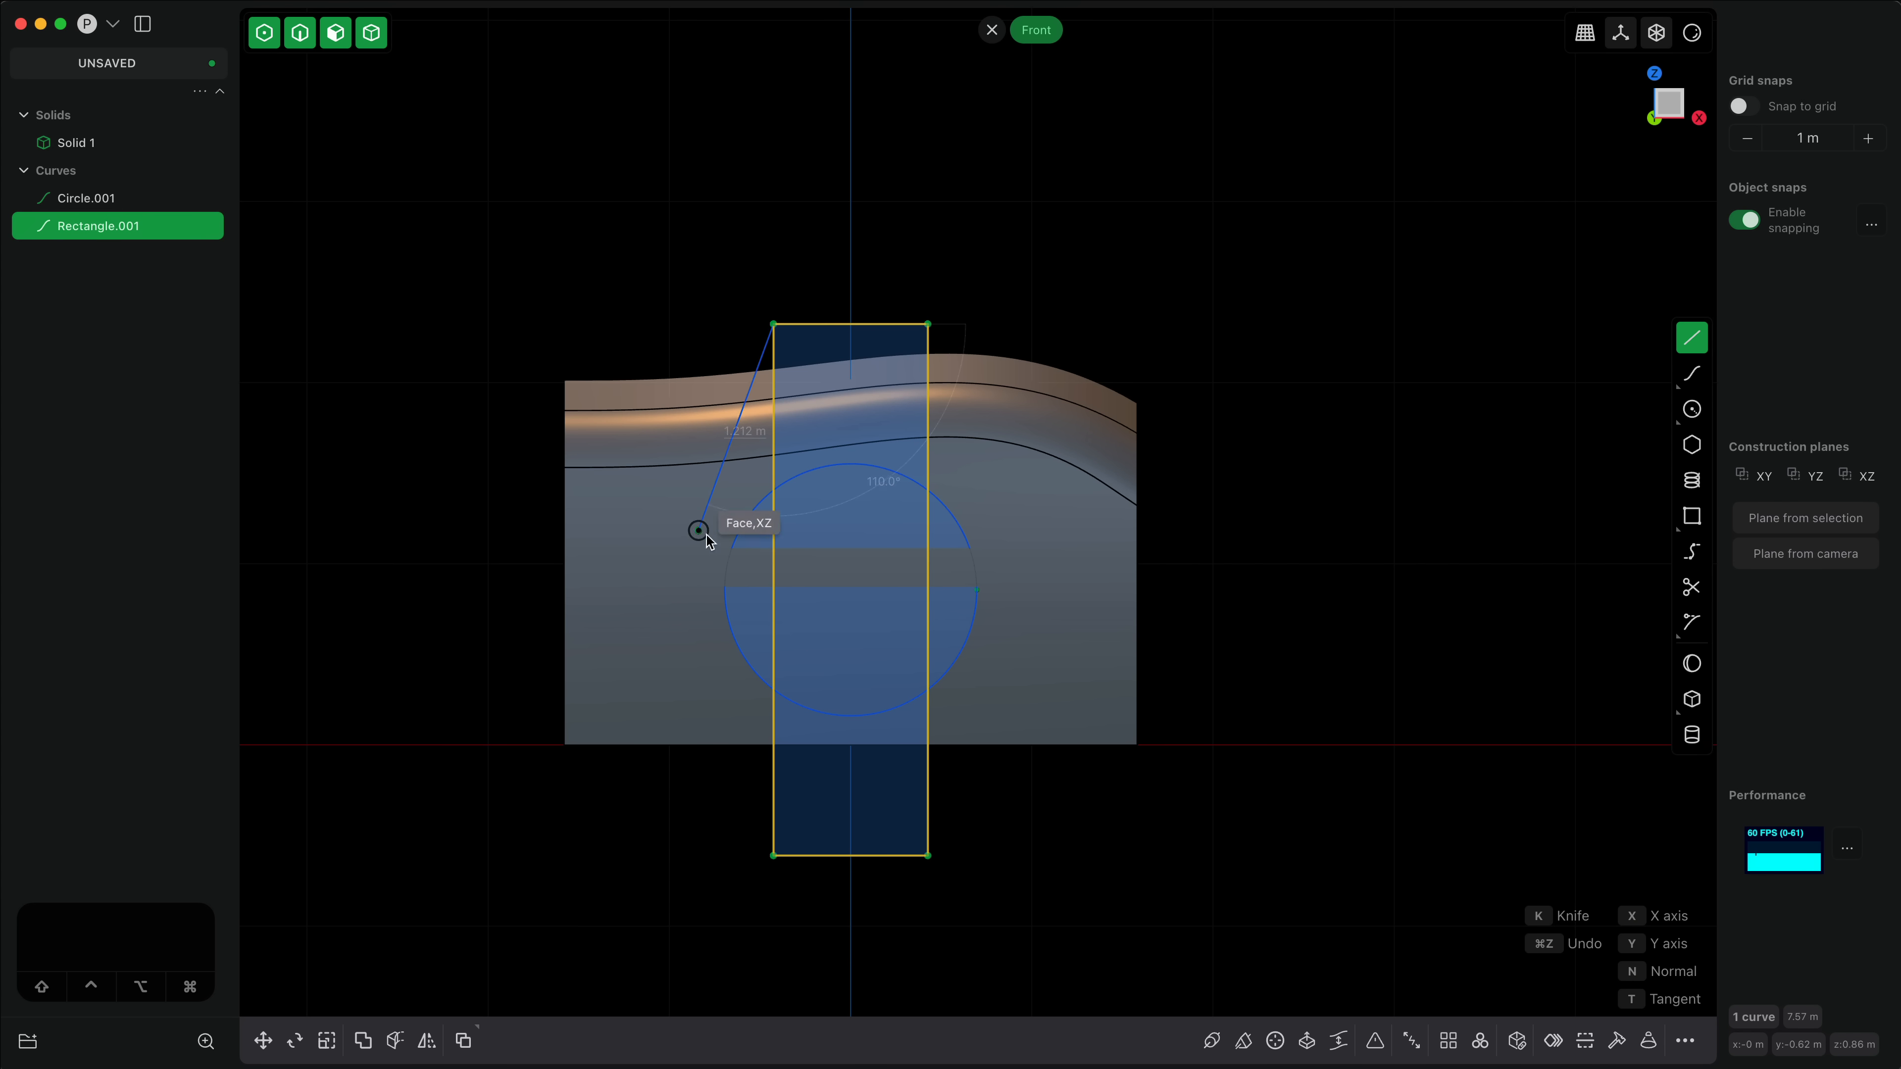
pyautogui.click(726, 563)
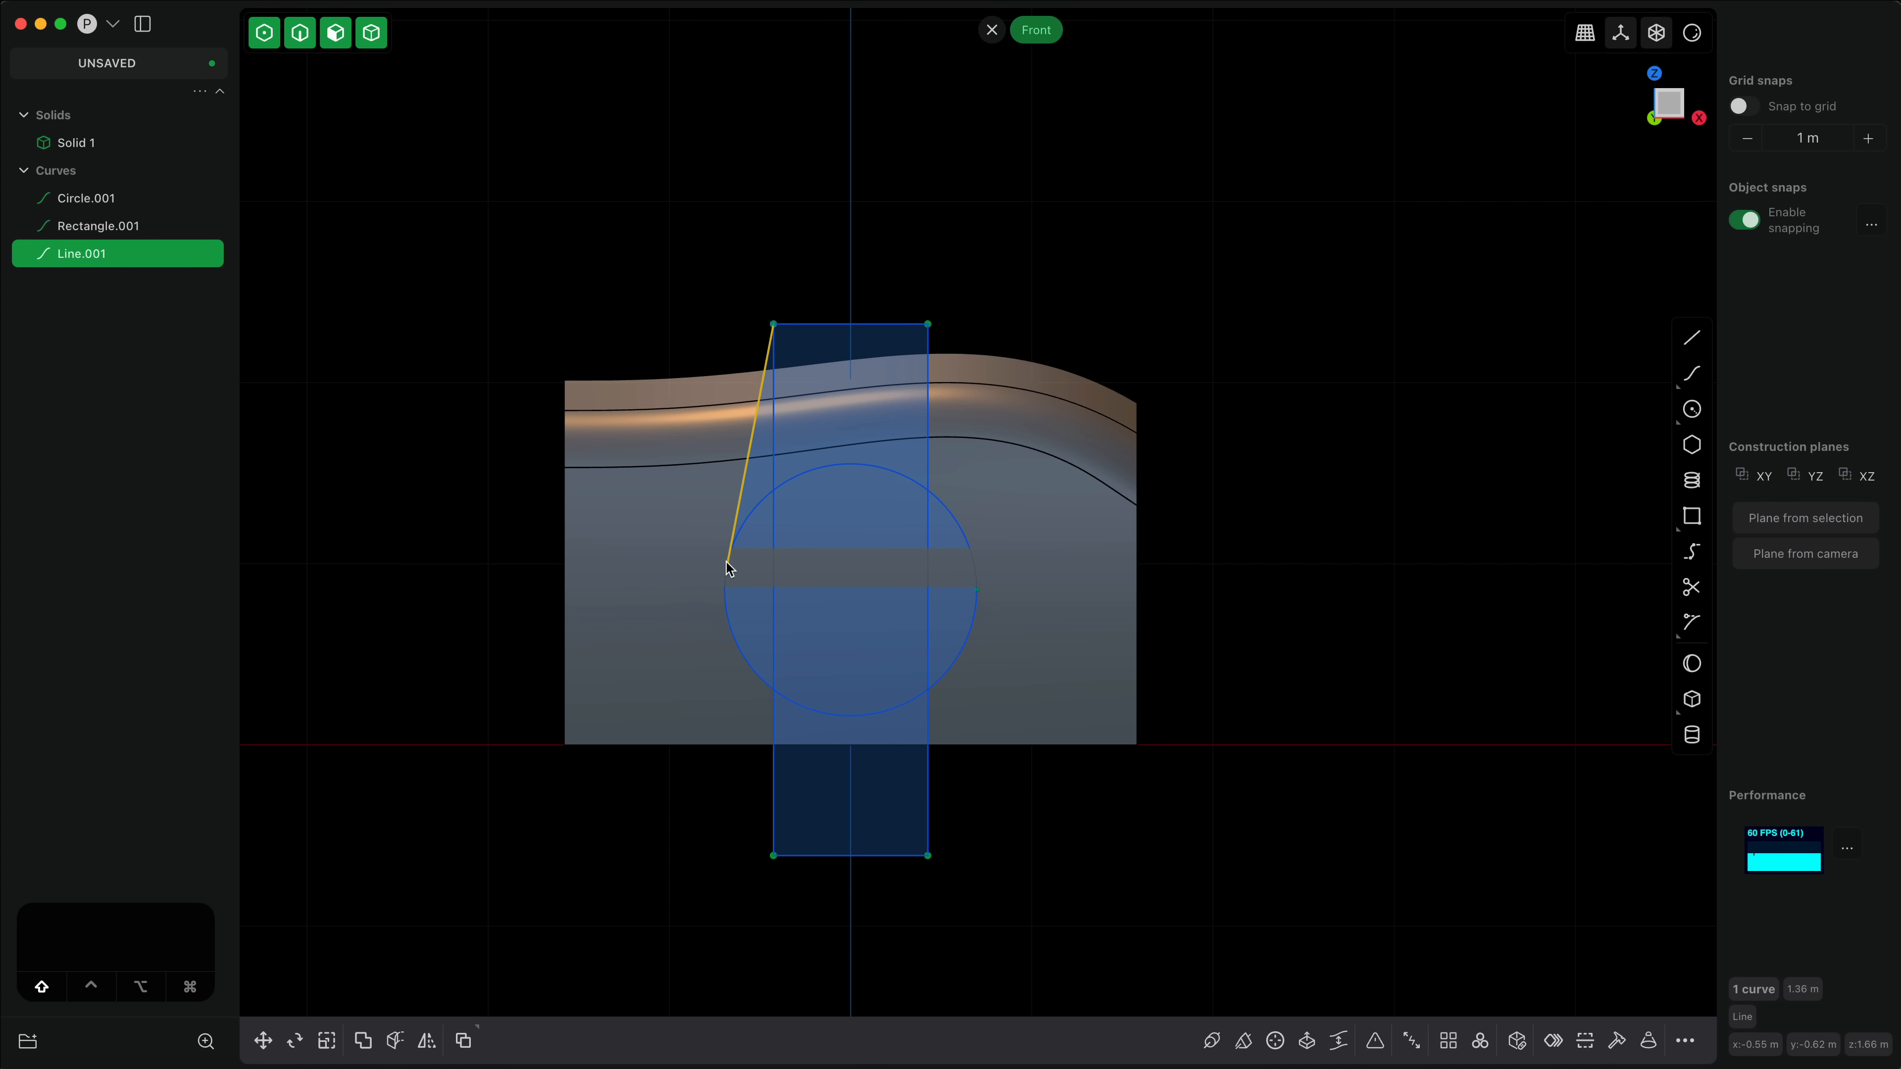
pyautogui.click(928, 326)
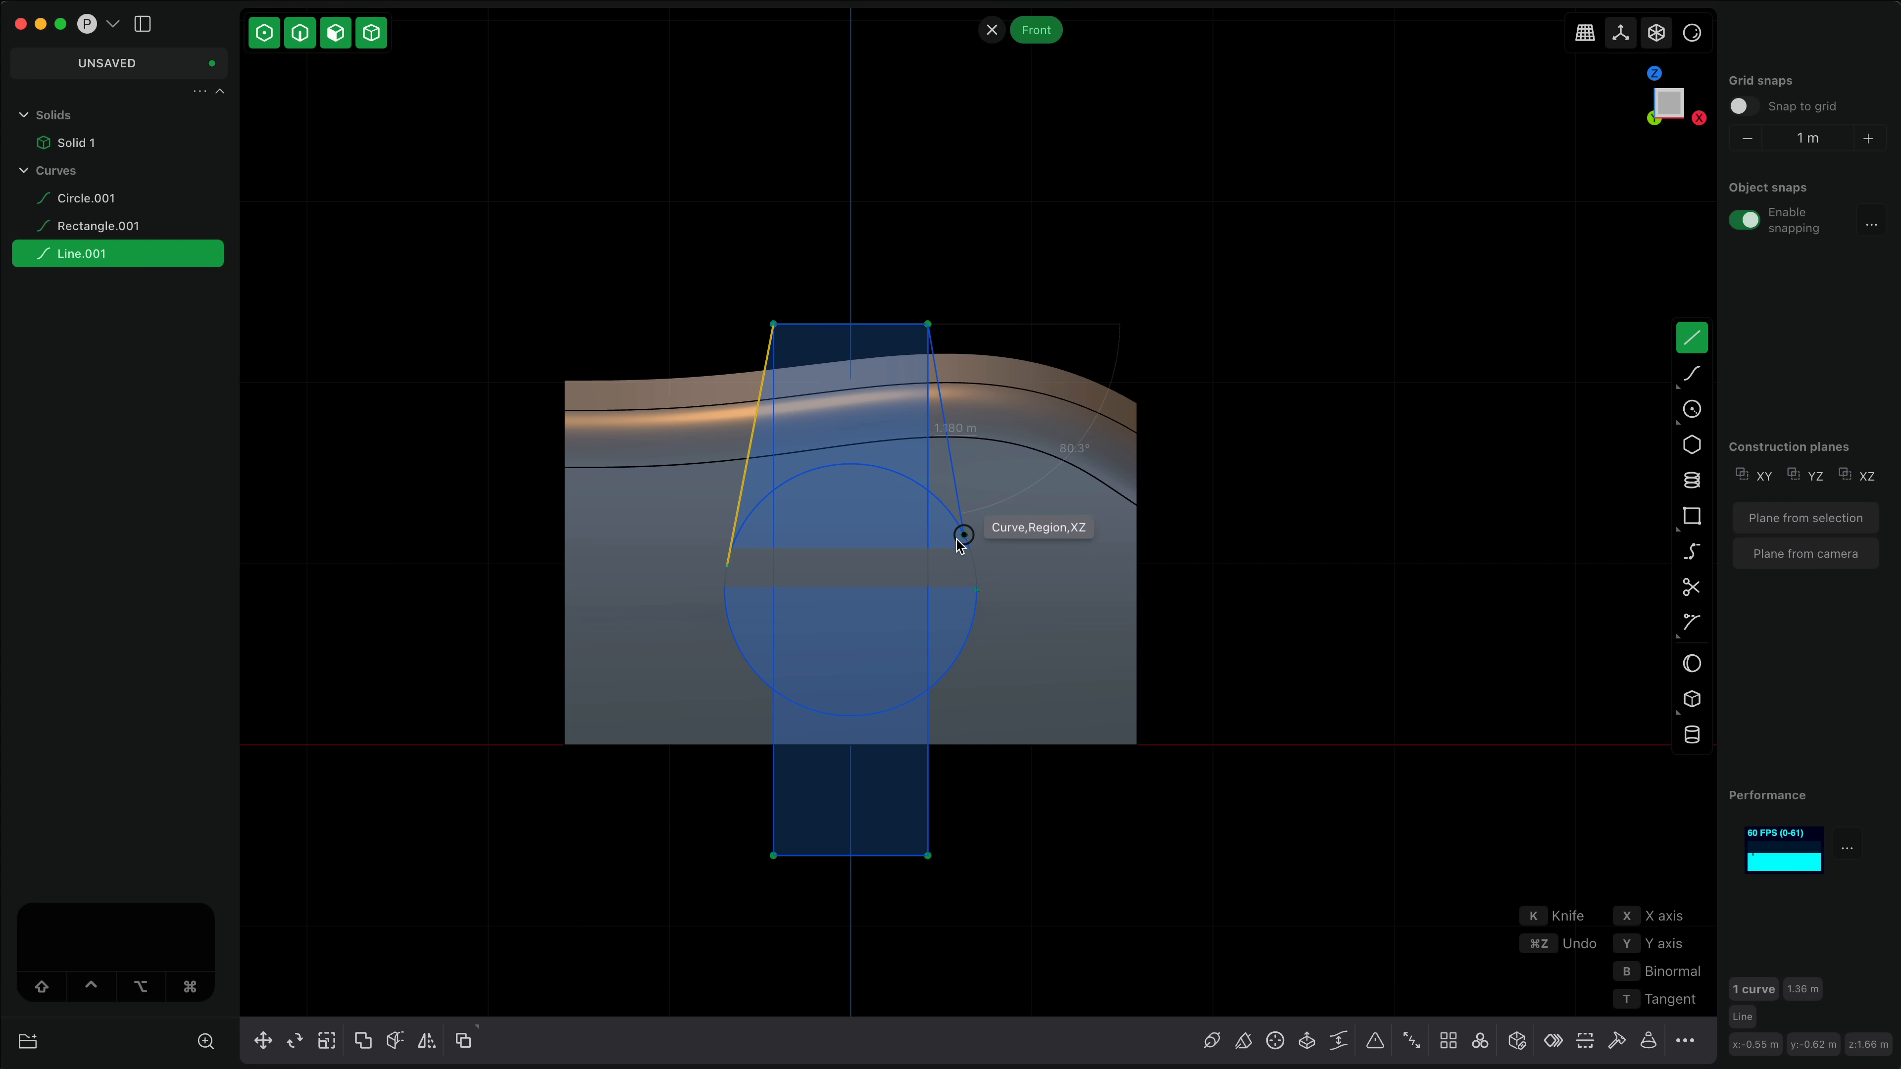
pyautogui.click(971, 567)
pyautogui.press('t')
# Step: Extrude the circle regions and the tapered regions above them by about 1.12 m back through the body as a separate solid
pyautogui.moveTo(1082, 934); pyautogui.dragTo(742, 806)
pyautogui.moveTo(857, 810); pyautogui.dragTo(771, 833, button='middle')
pyautogui.press('3')
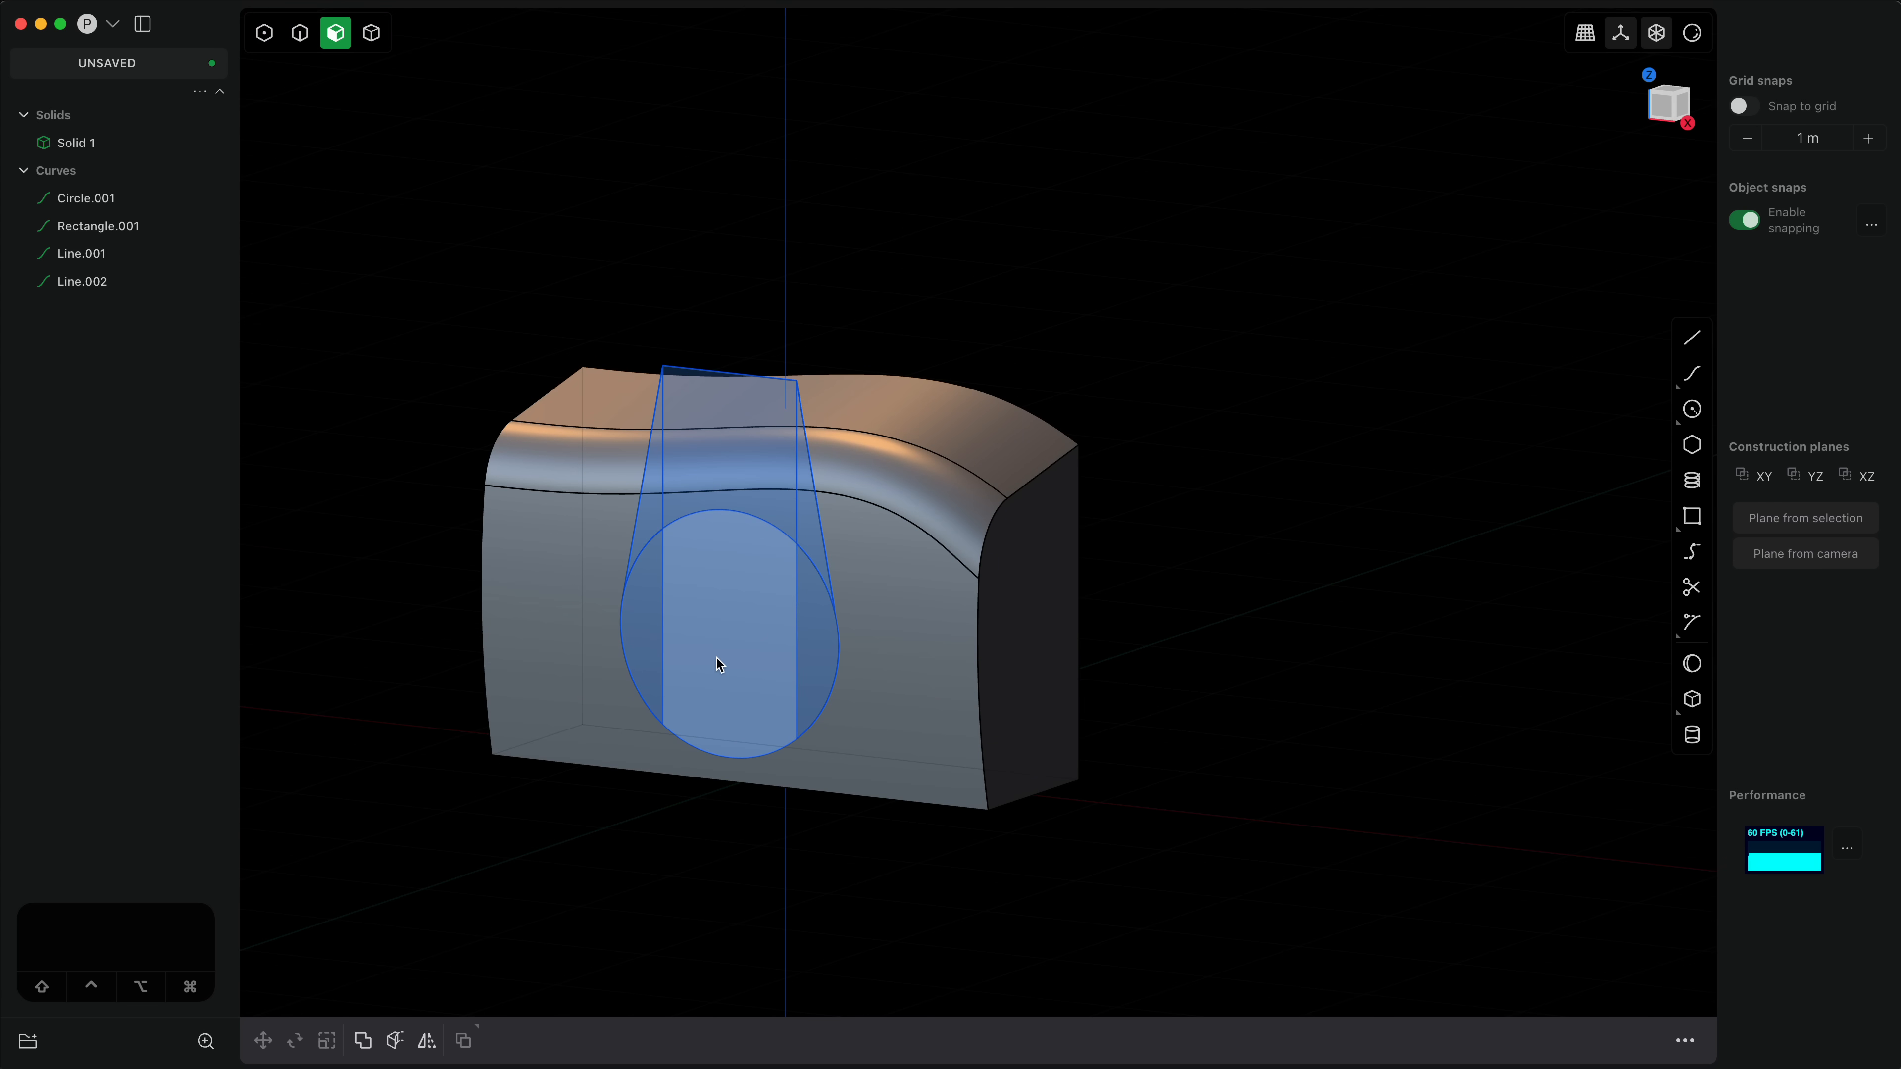
pyautogui.click(719, 664)
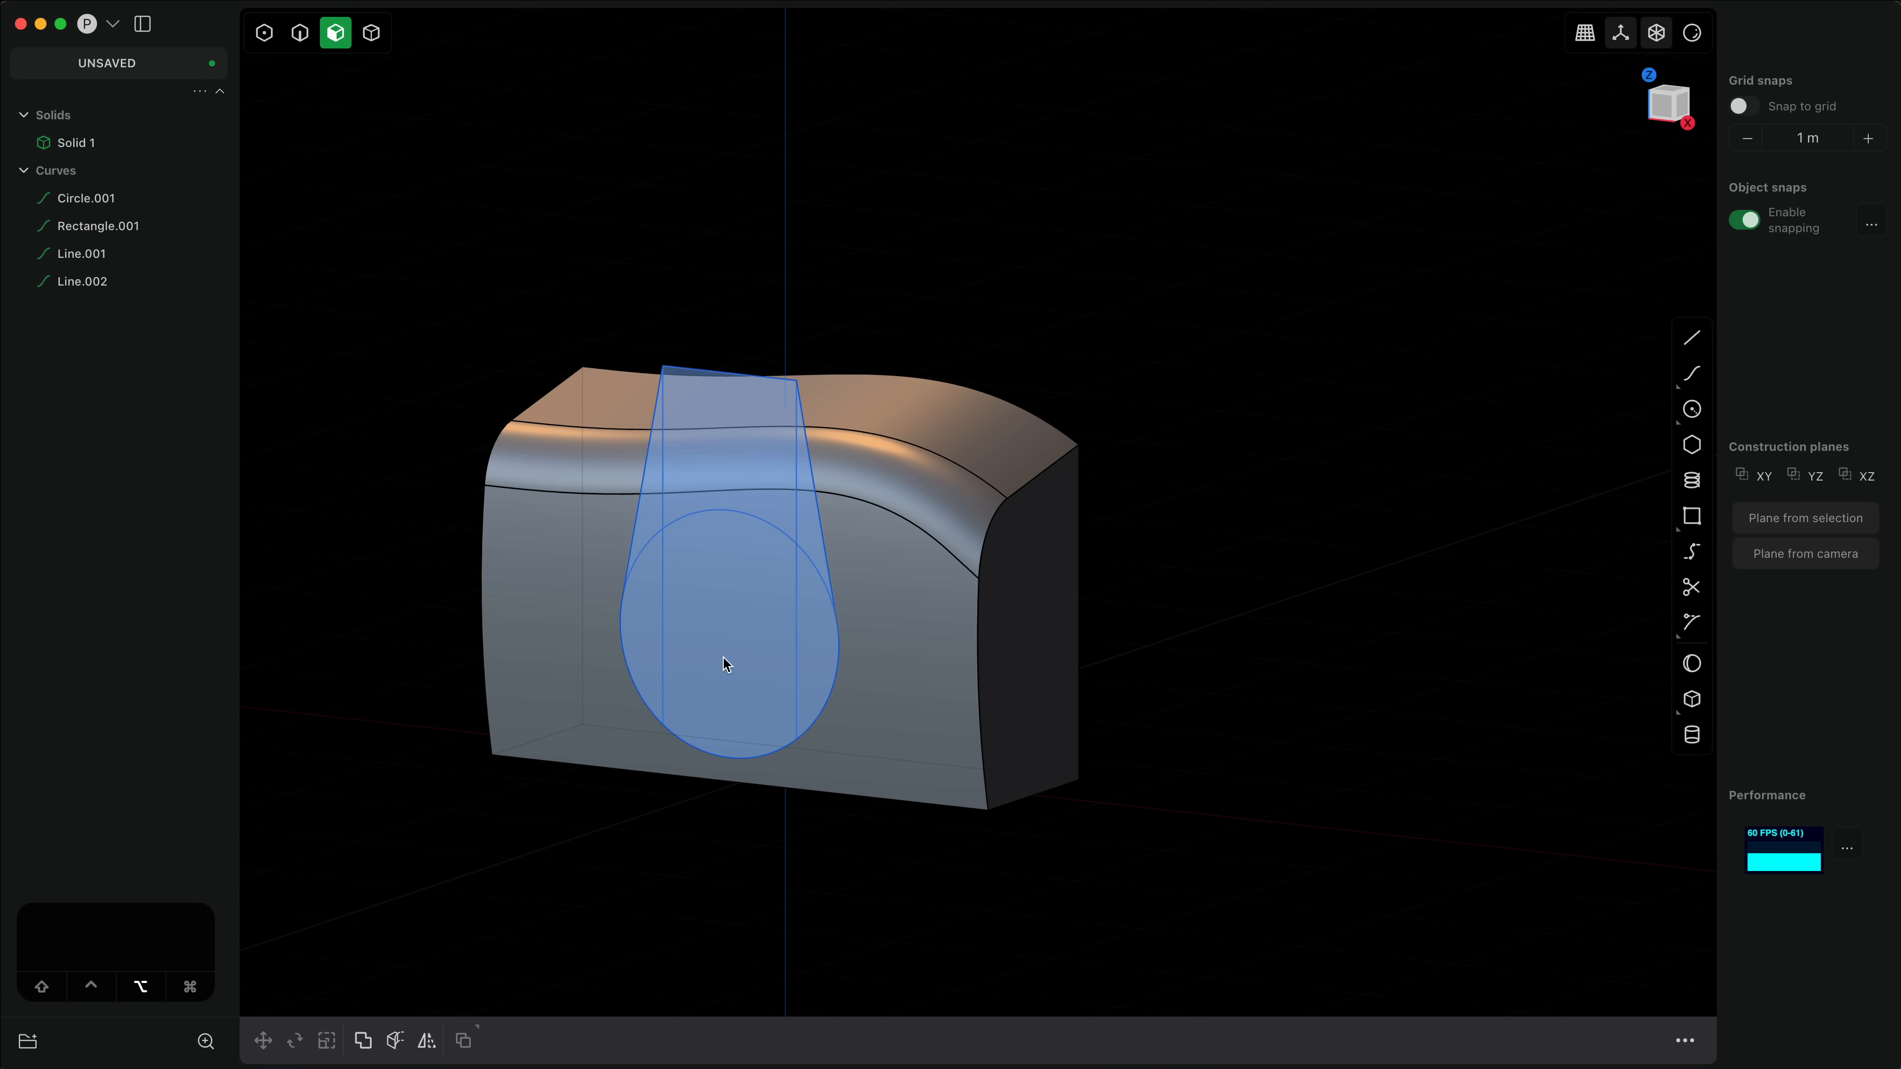
pyautogui.press('e')
pyautogui.moveTo(709, 666); pyautogui.dragTo(683, 703, button='middle')
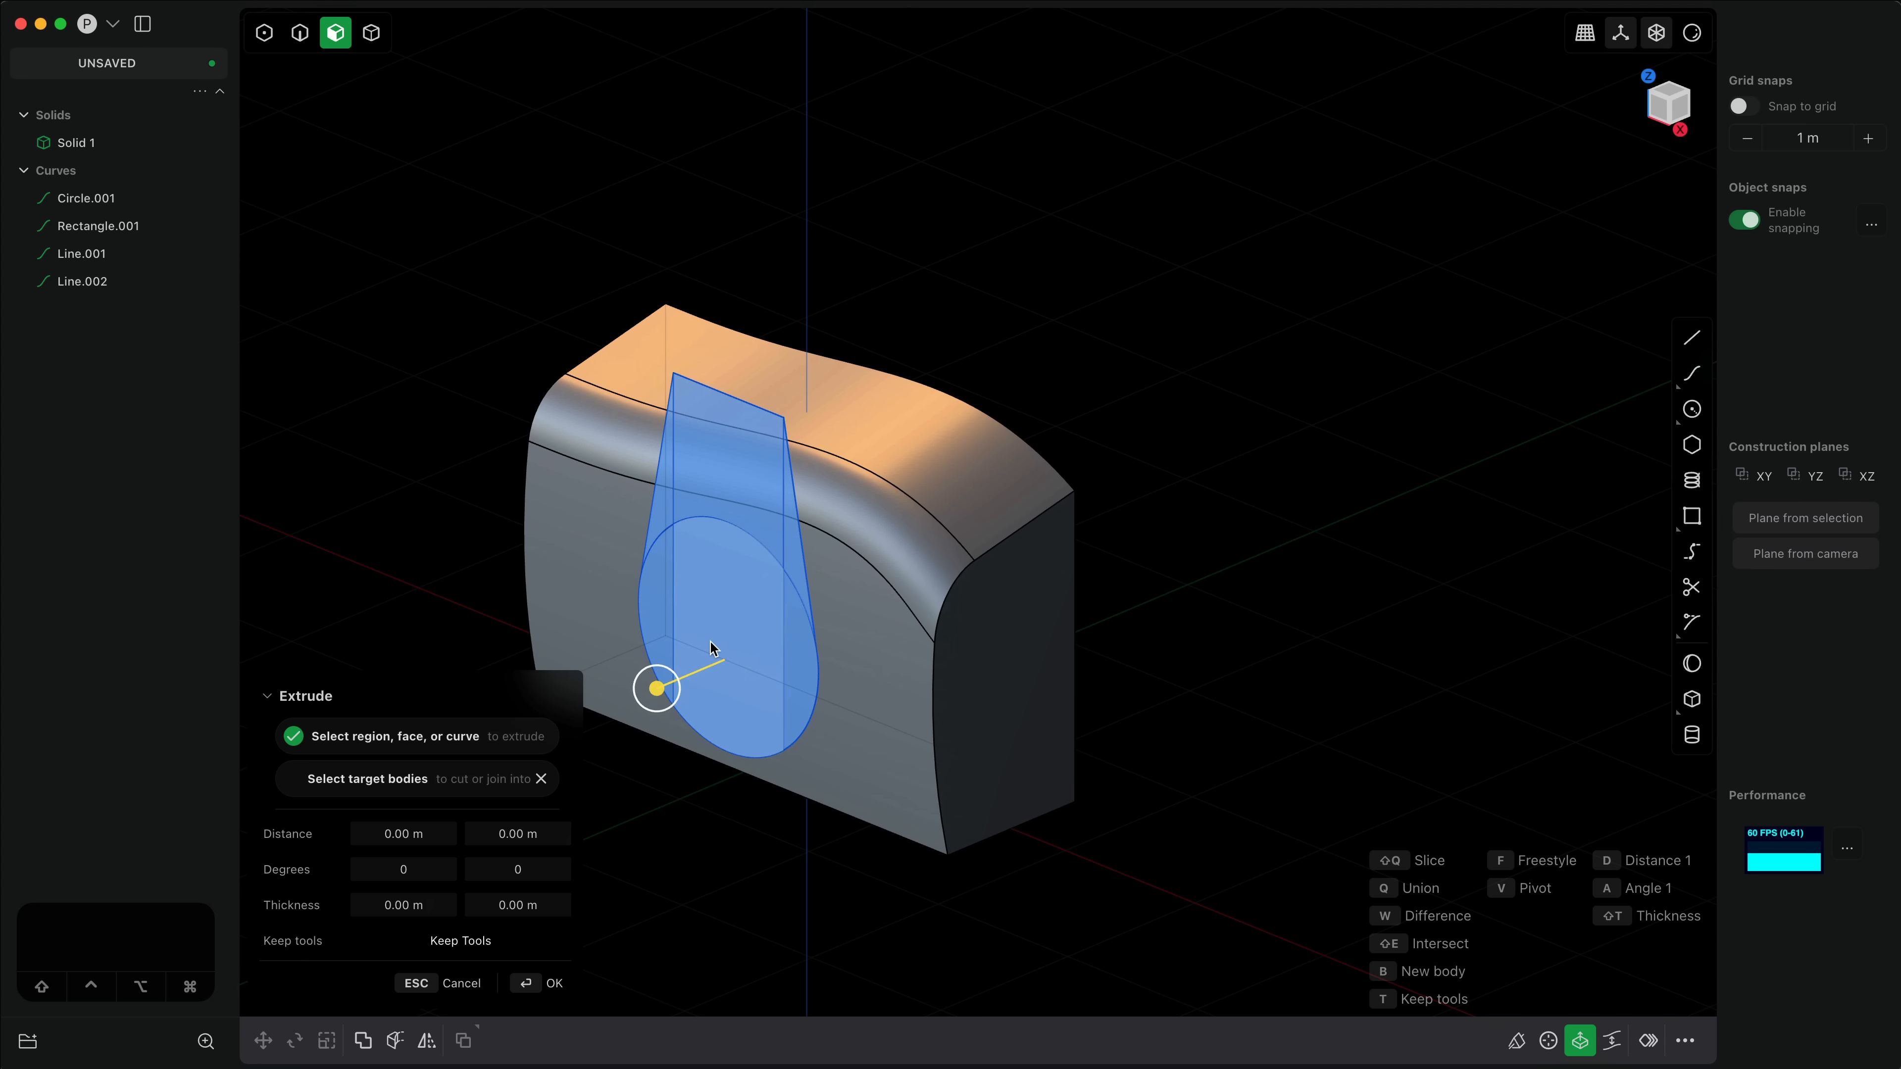
pyautogui.moveTo(678, 686); pyautogui.dragTo(997, 449)
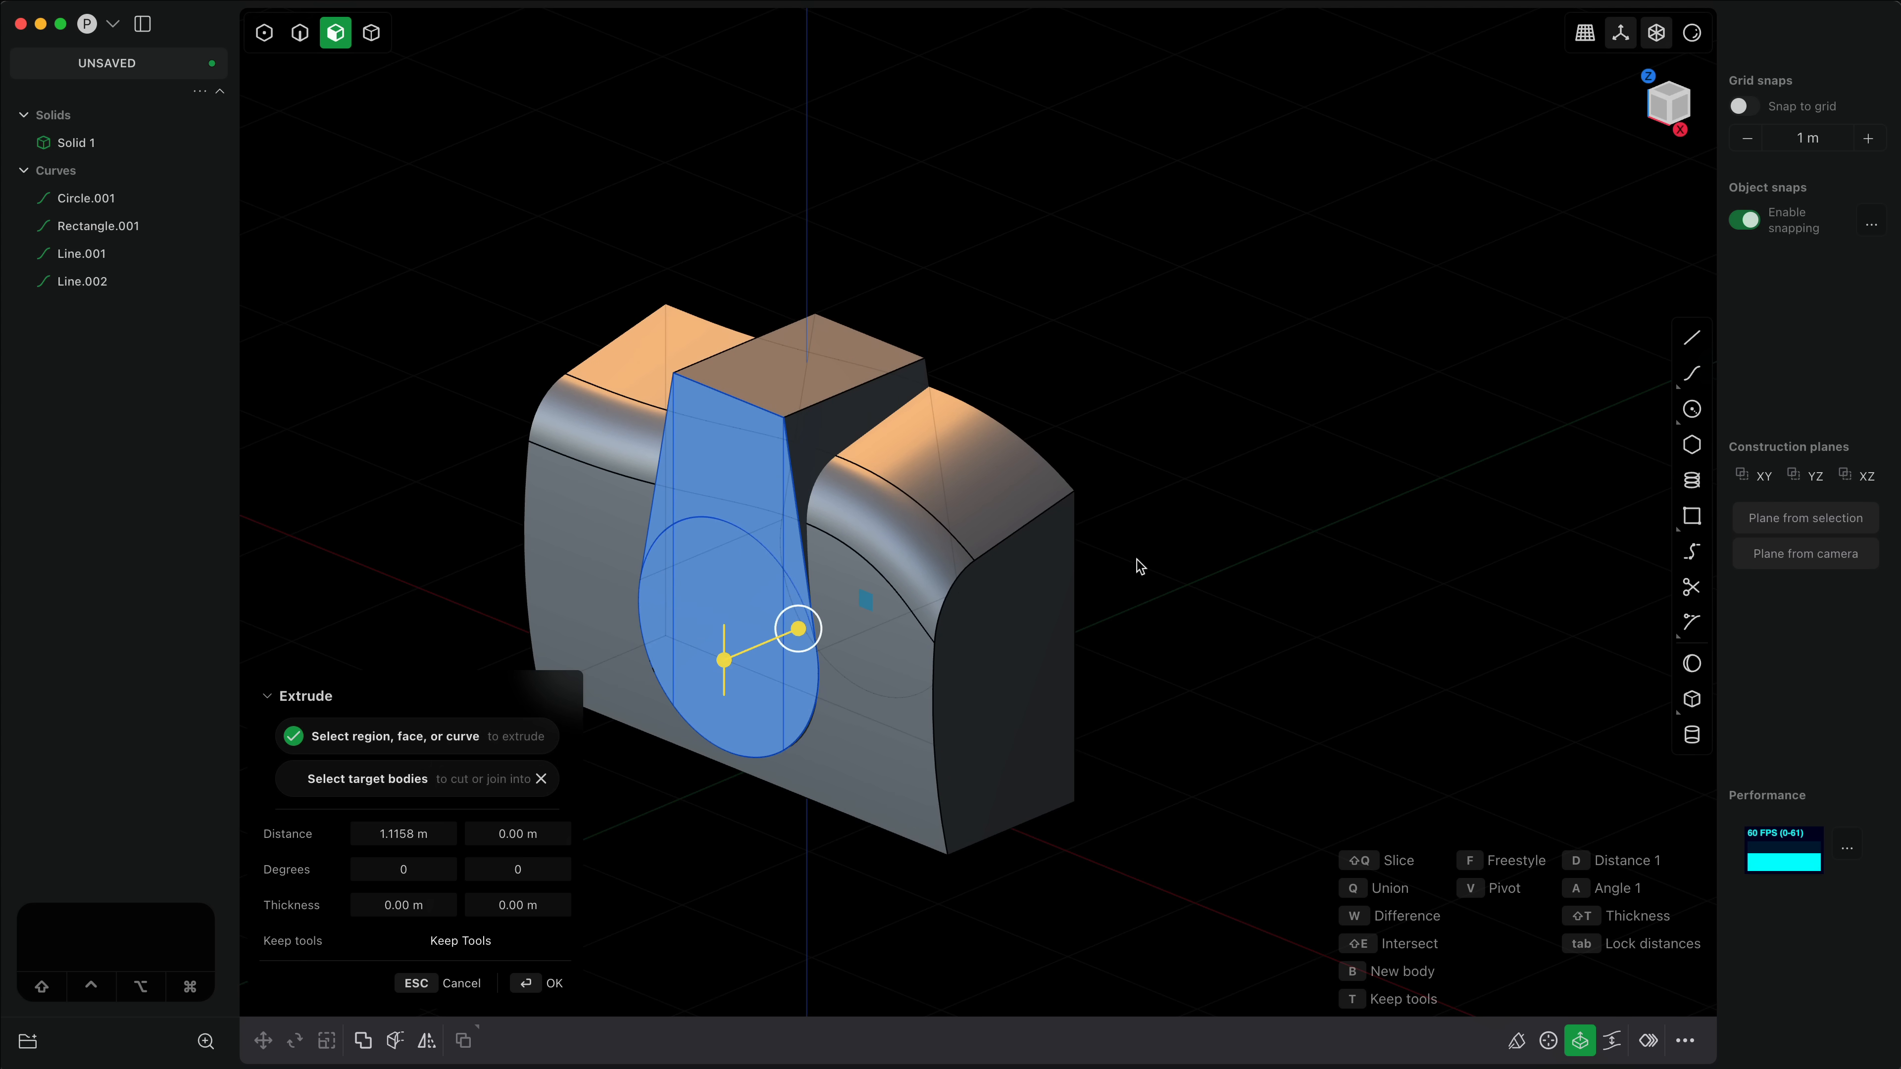
pyautogui.press('Return')
# Step: Delete the circle, rectangle and both line curves used for the extrusion
pyautogui.press('2')
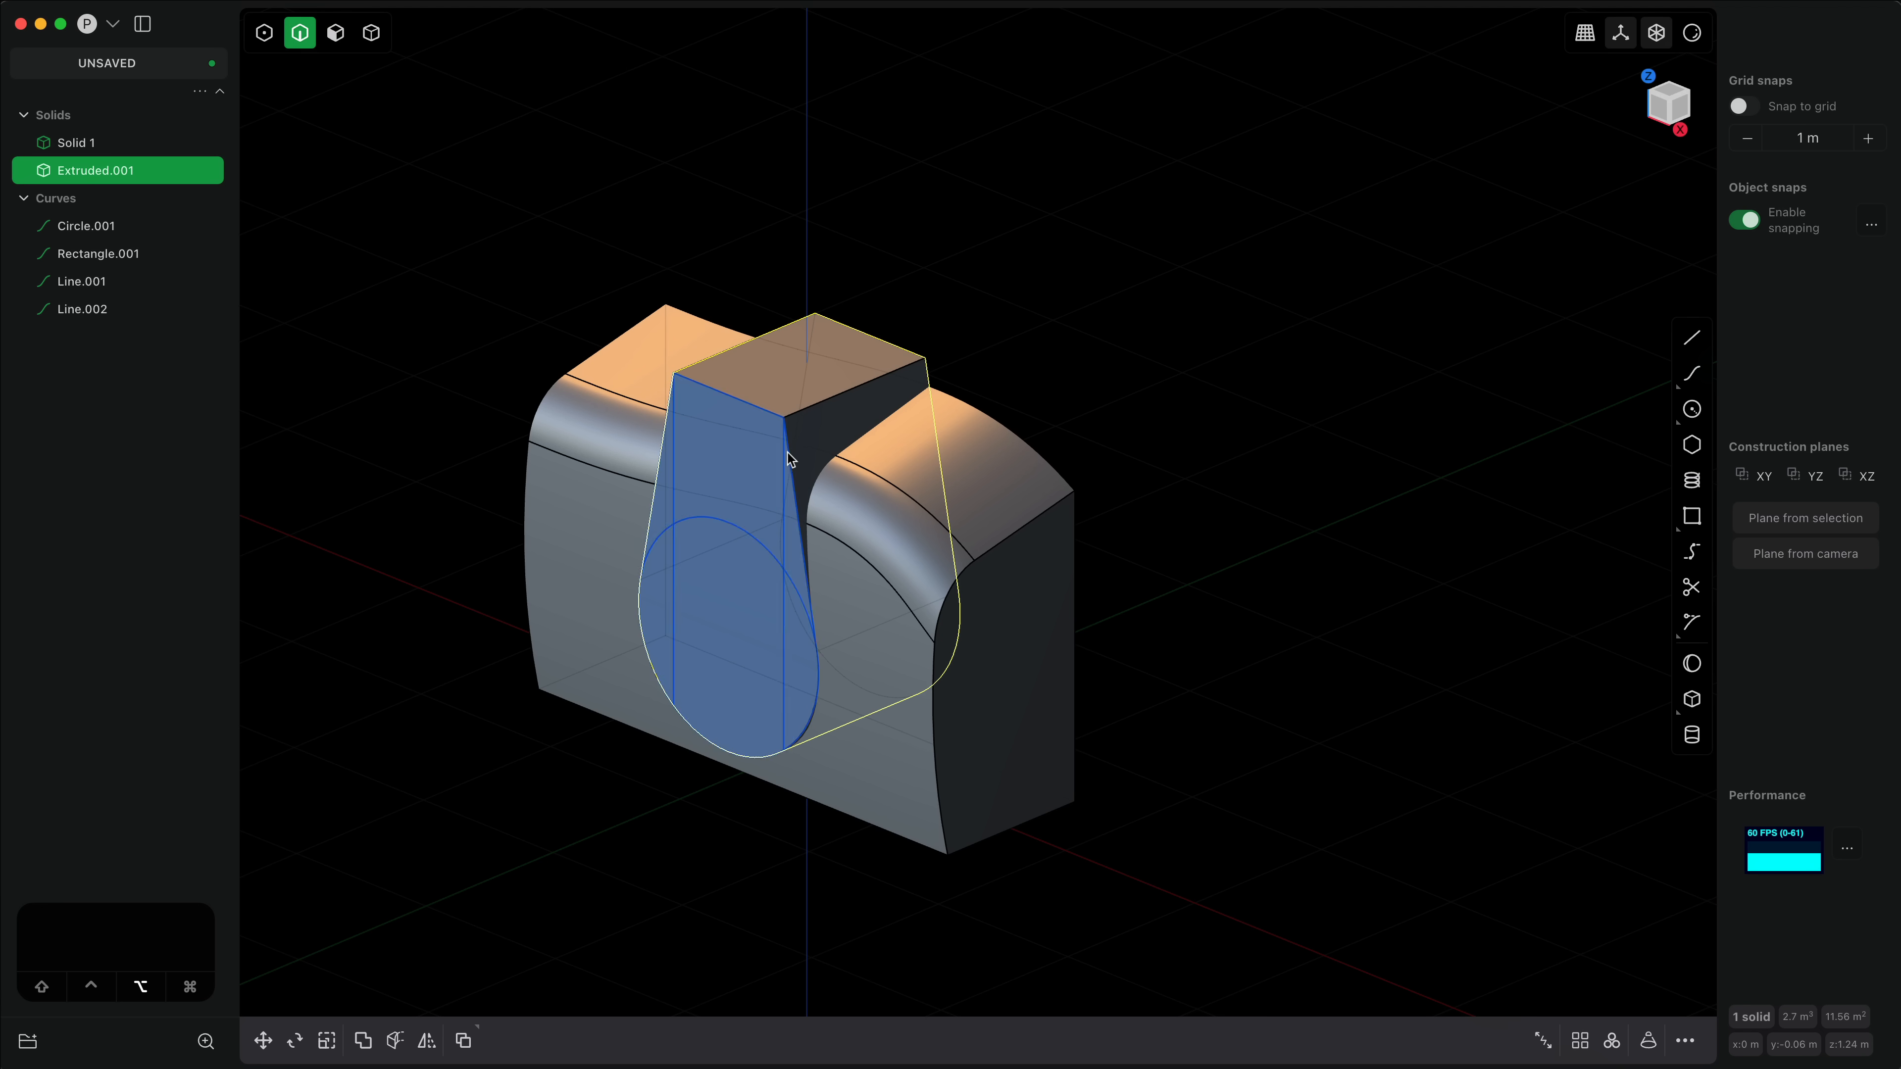
pyautogui.press('super+a')
pyautogui.press('Delete')
# Step: Offset the front face of the extruded hump outward by about 0.3 m
pyautogui.press('3')
pyautogui.moveTo(777, 471); pyautogui.dragTo(679, 581)
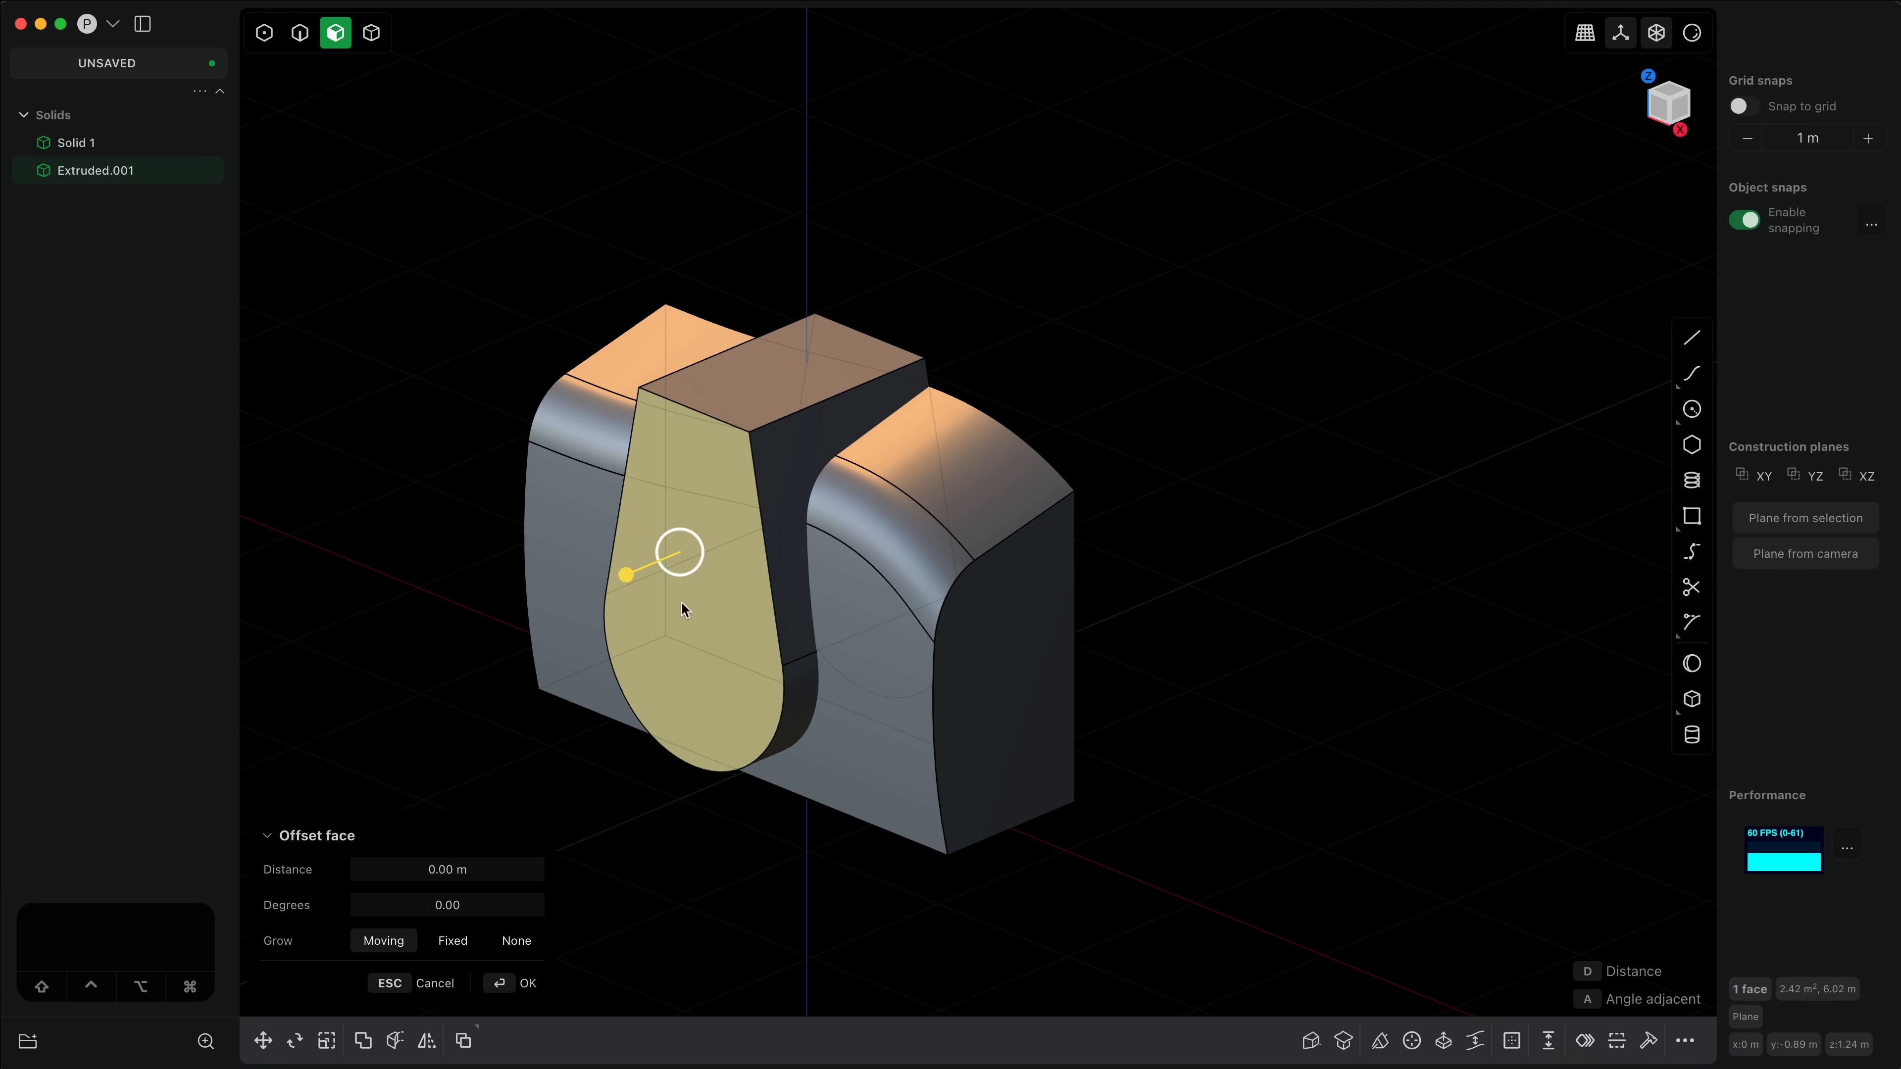
pyautogui.moveTo(682, 602); pyautogui.dragTo(646, 694, button='middle')
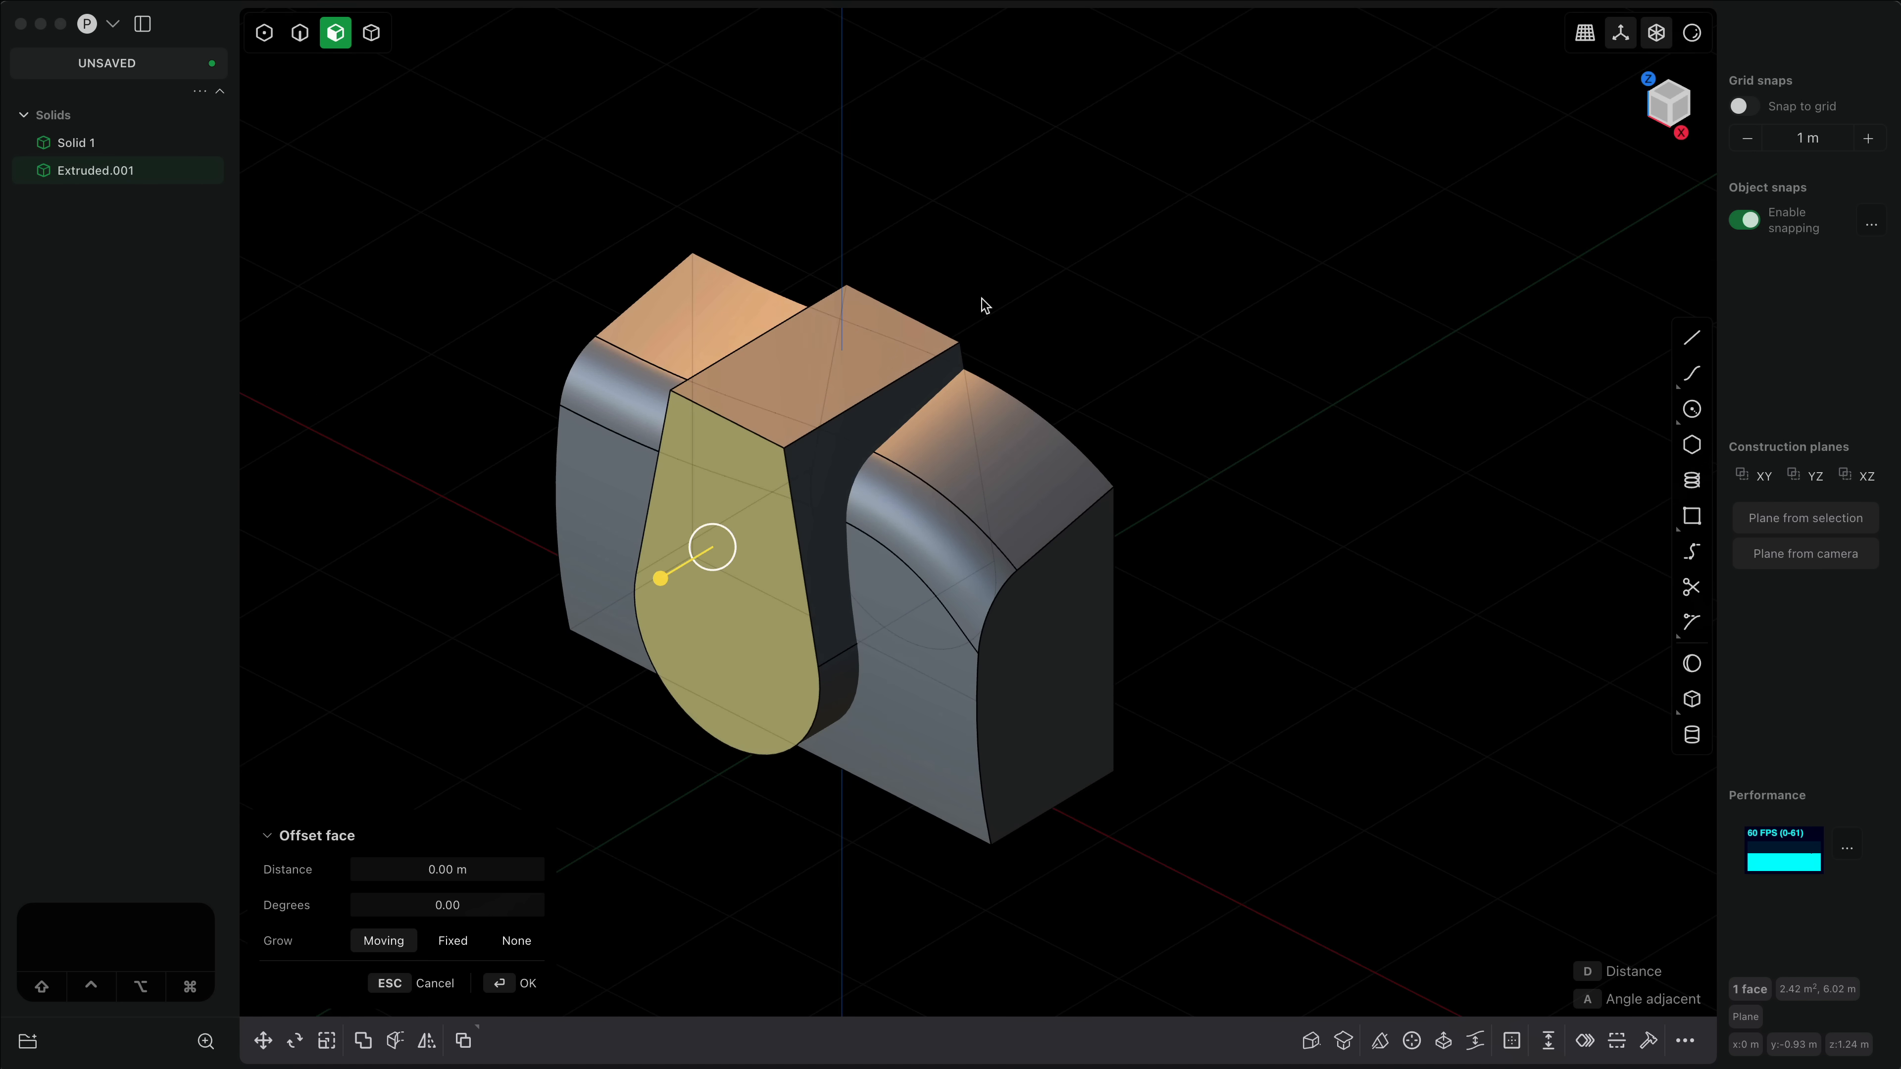
# Step: Raise the degree of the hump's two flat side faces and enable control point selection
pyautogui.click(869, 418)
pyautogui.moveTo(868, 418); pyautogui.dragTo(955, 390, button='middle')
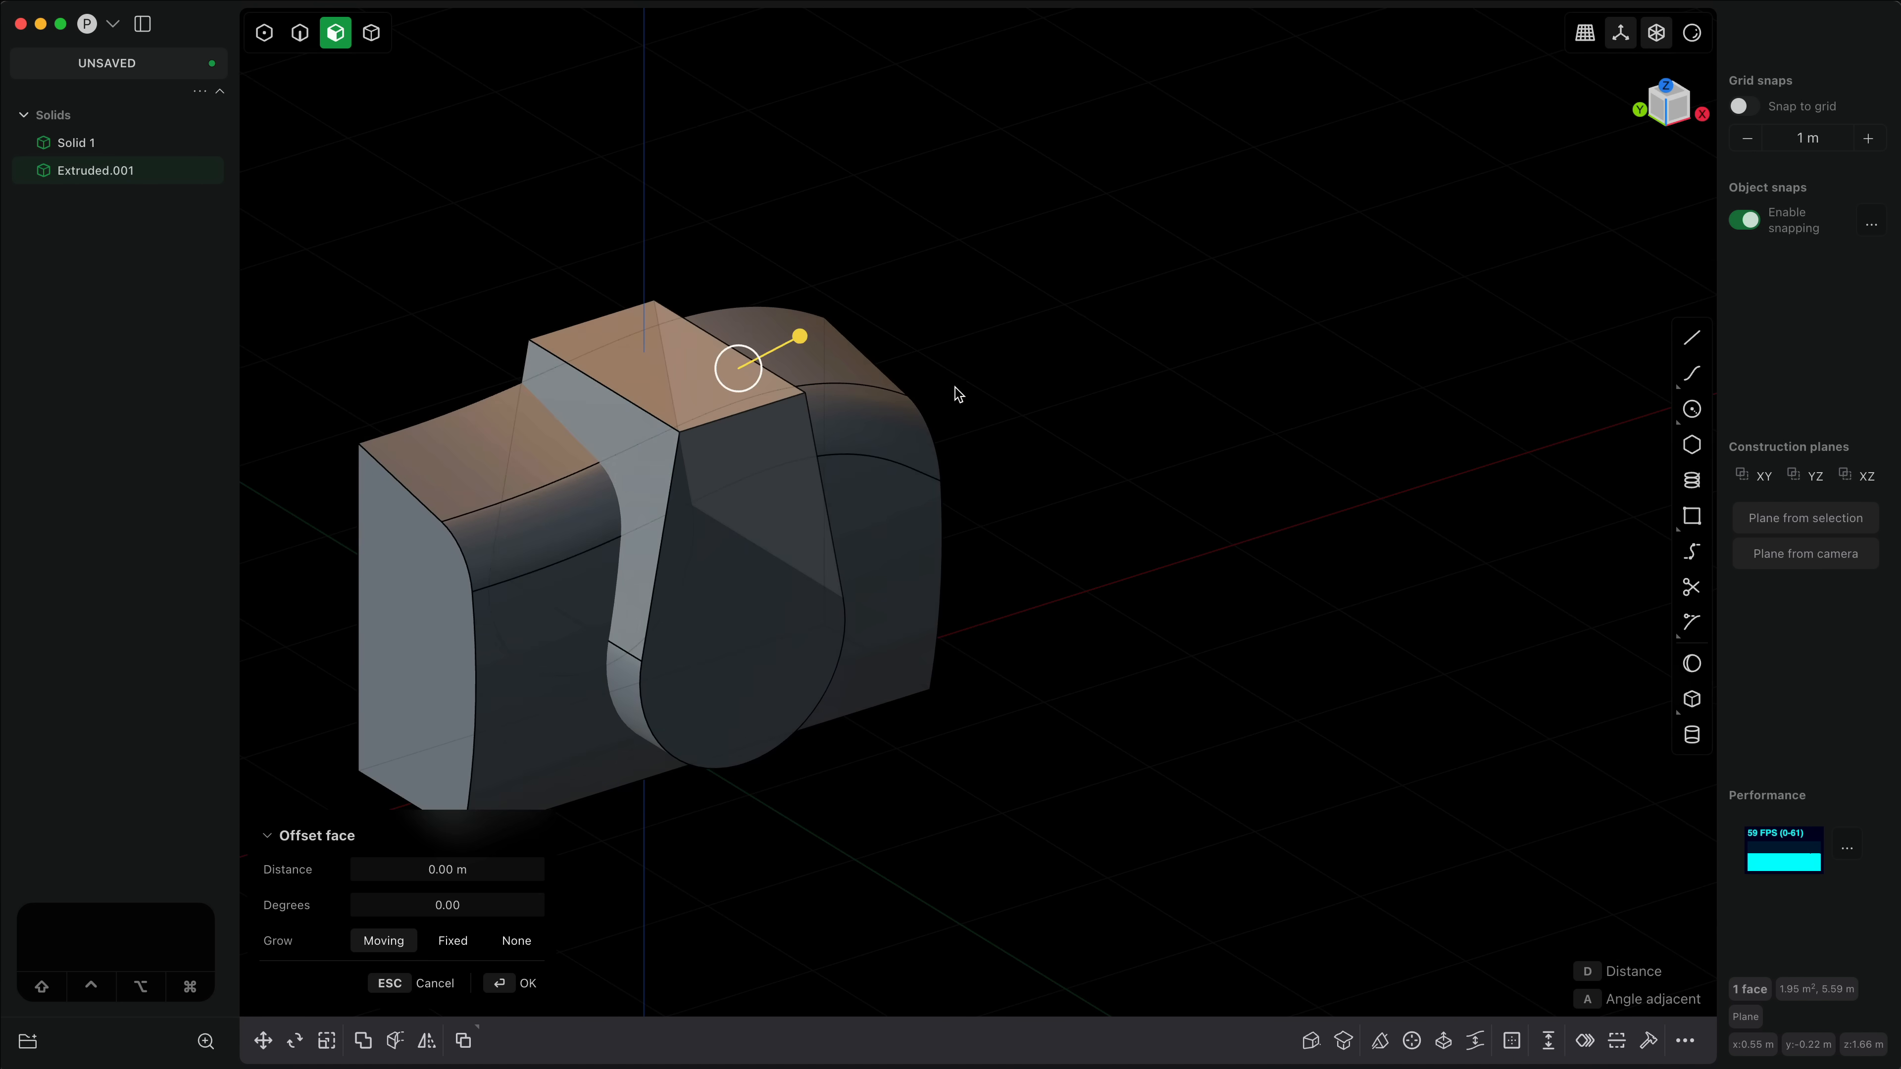
pyautogui.keyDown('shift'); pyautogui.click(586, 388); pyautogui.keyUp('shift')
pyautogui.moveTo(587, 388); pyautogui.dragTo(711, 694, button='middle')
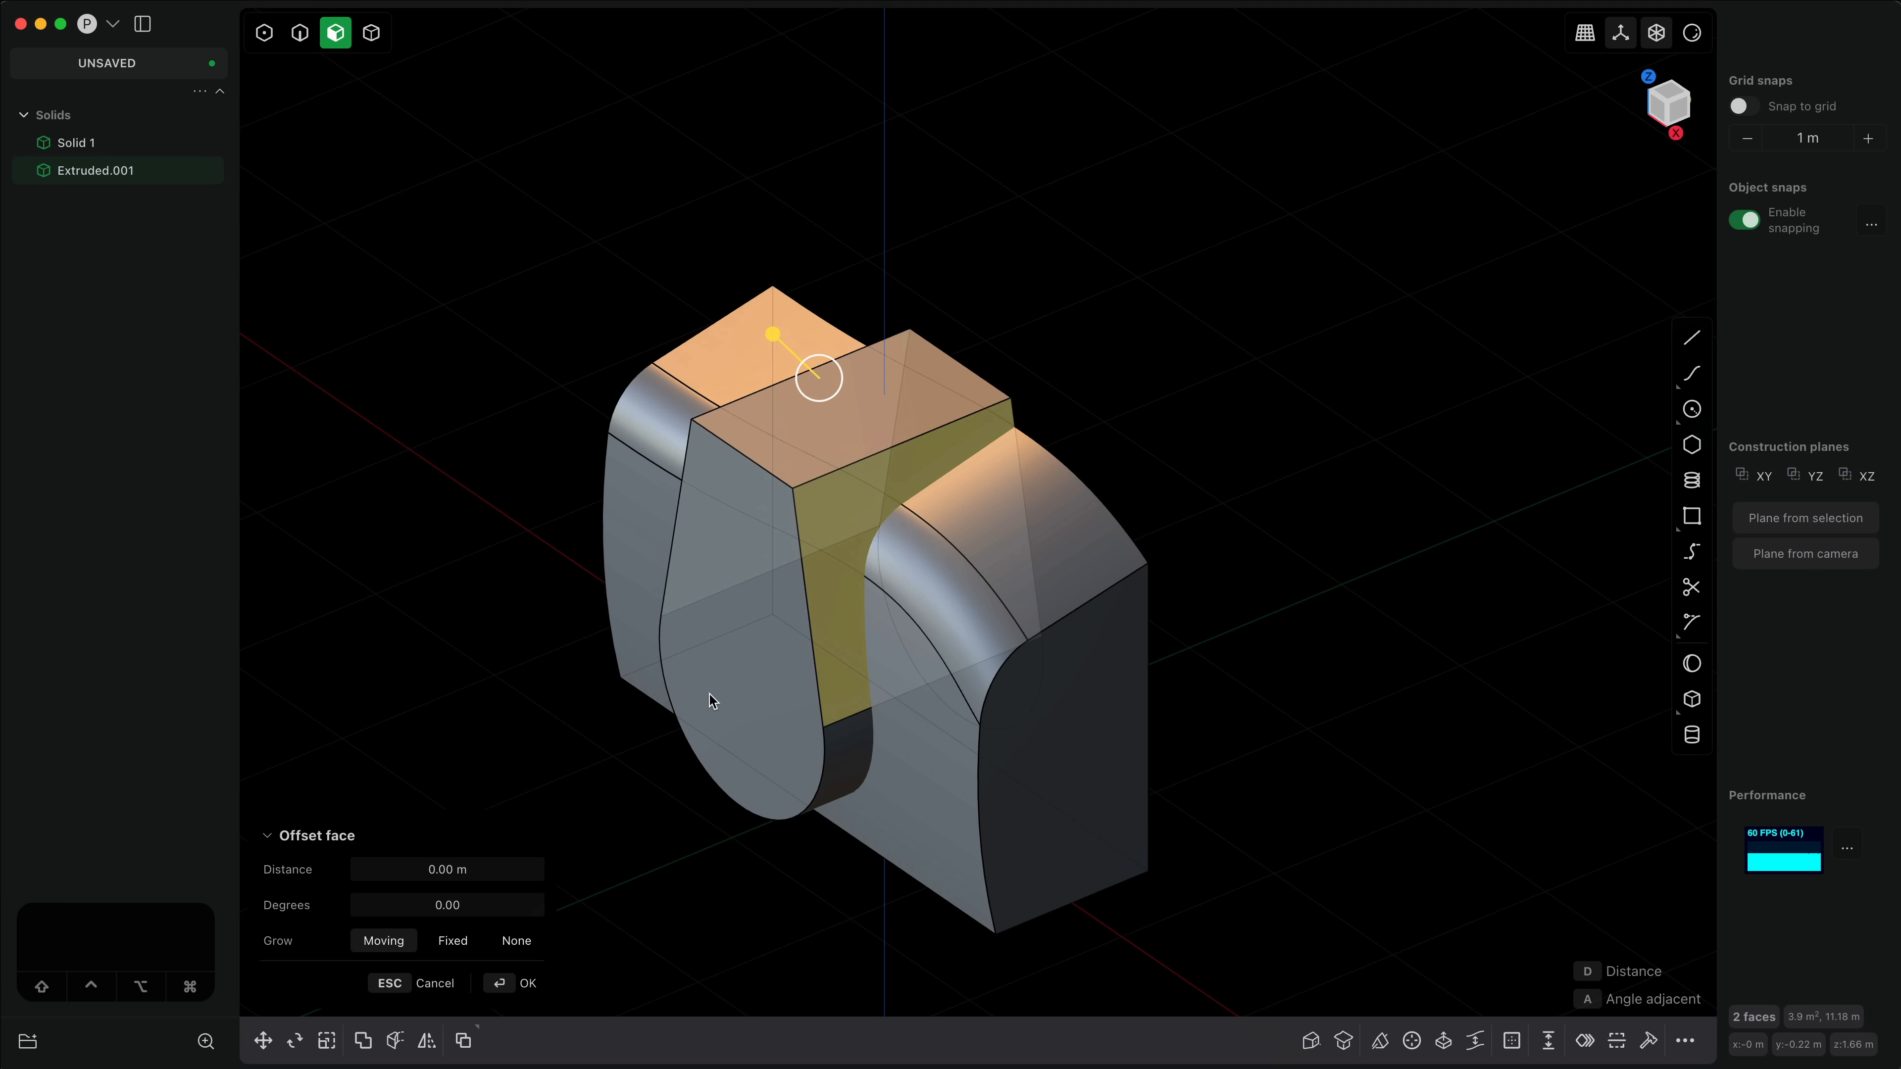
pyautogui.hotkey('shift', '1')
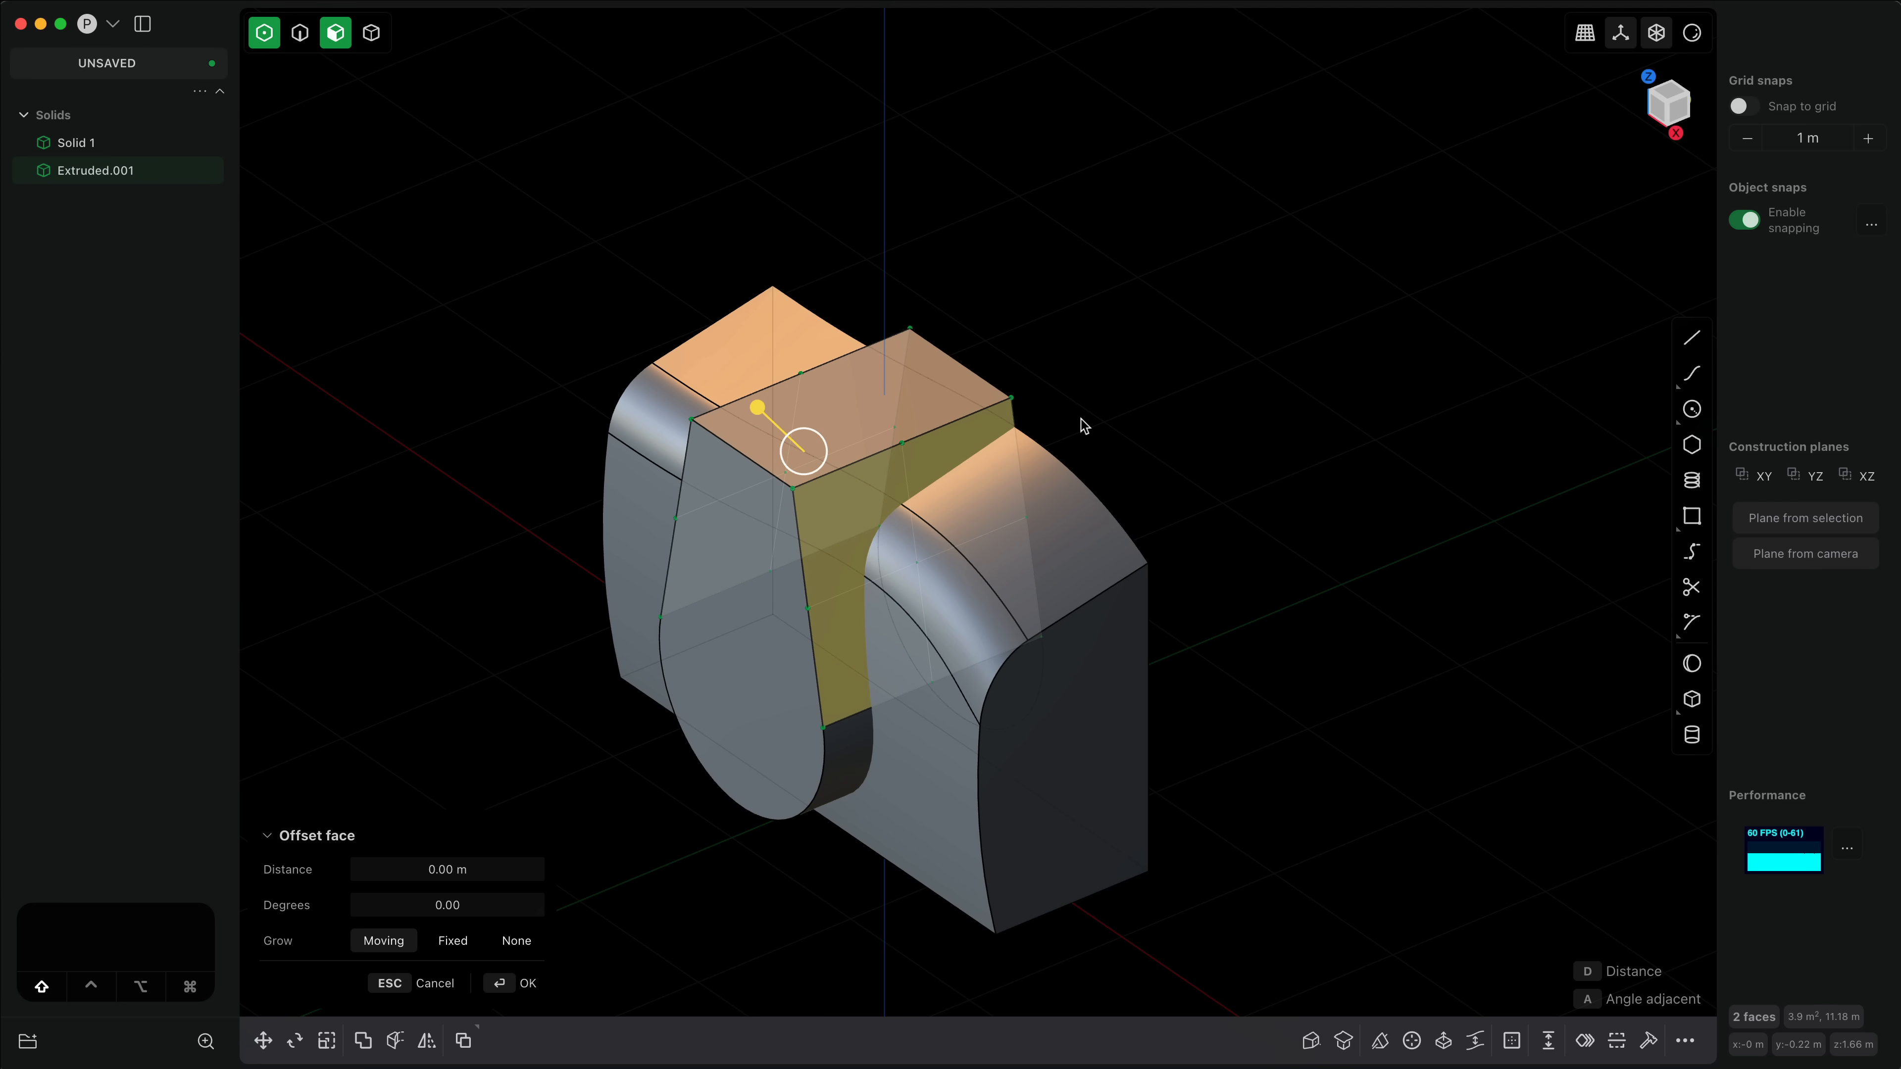
pyautogui.moveTo(1071, 402); pyautogui.dragTo(1009, 392, button='middle')
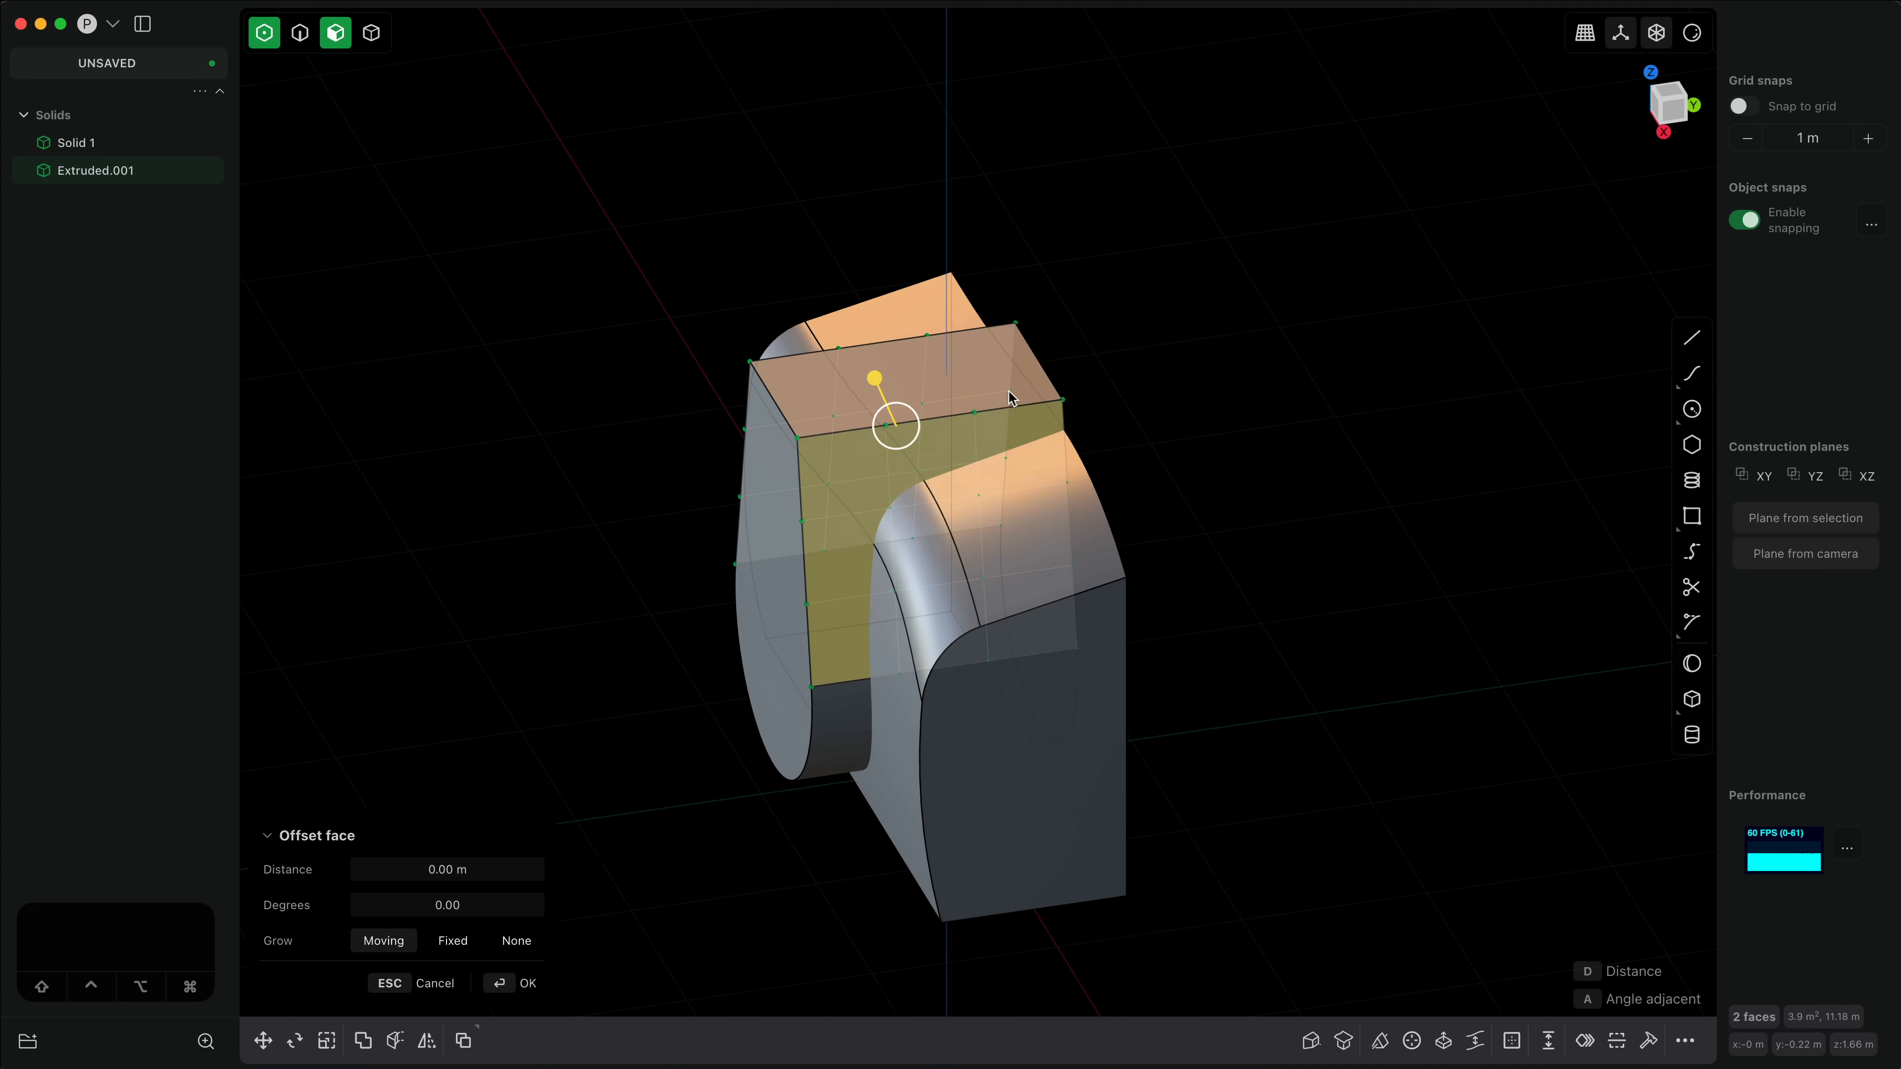
# Step: Scale the control points at the hump's rear top corners uniformly by about 0.64 to narrow its back
pyautogui.click(1130, 421)
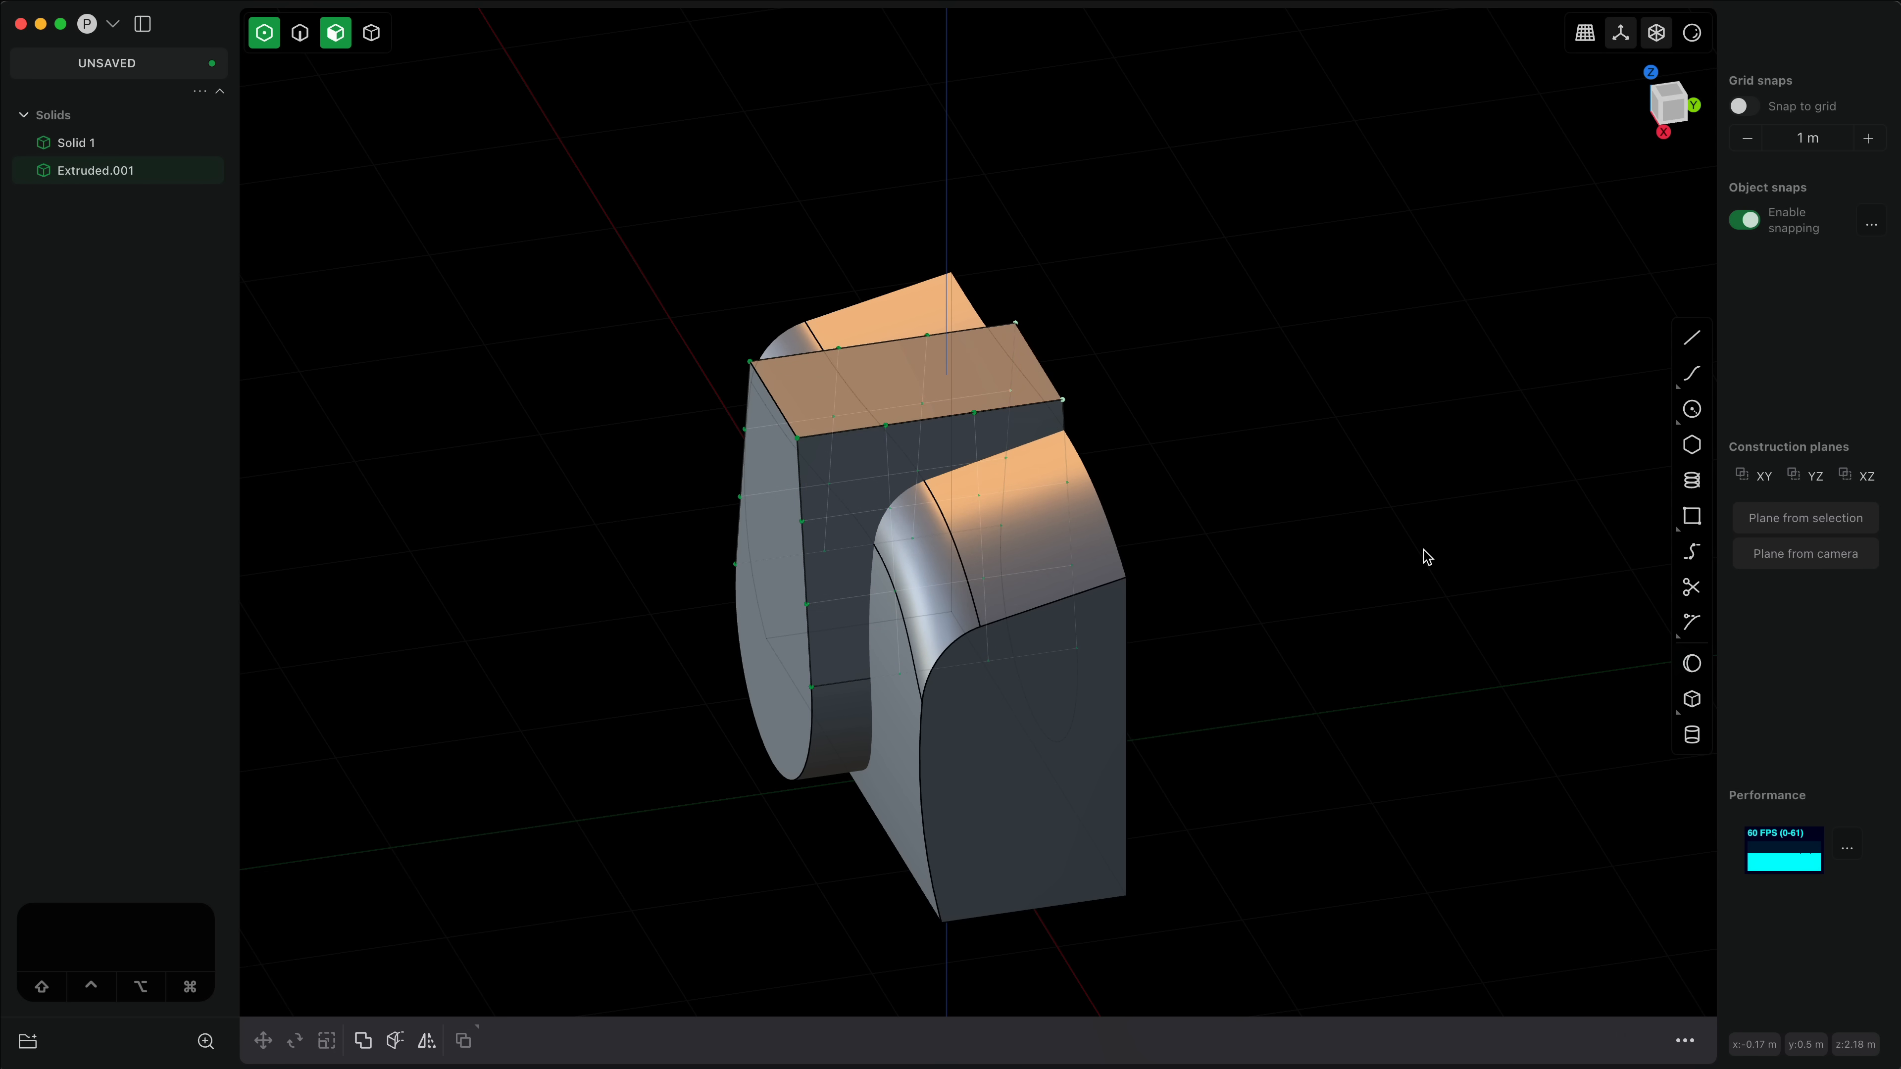
pyautogui.press('s')
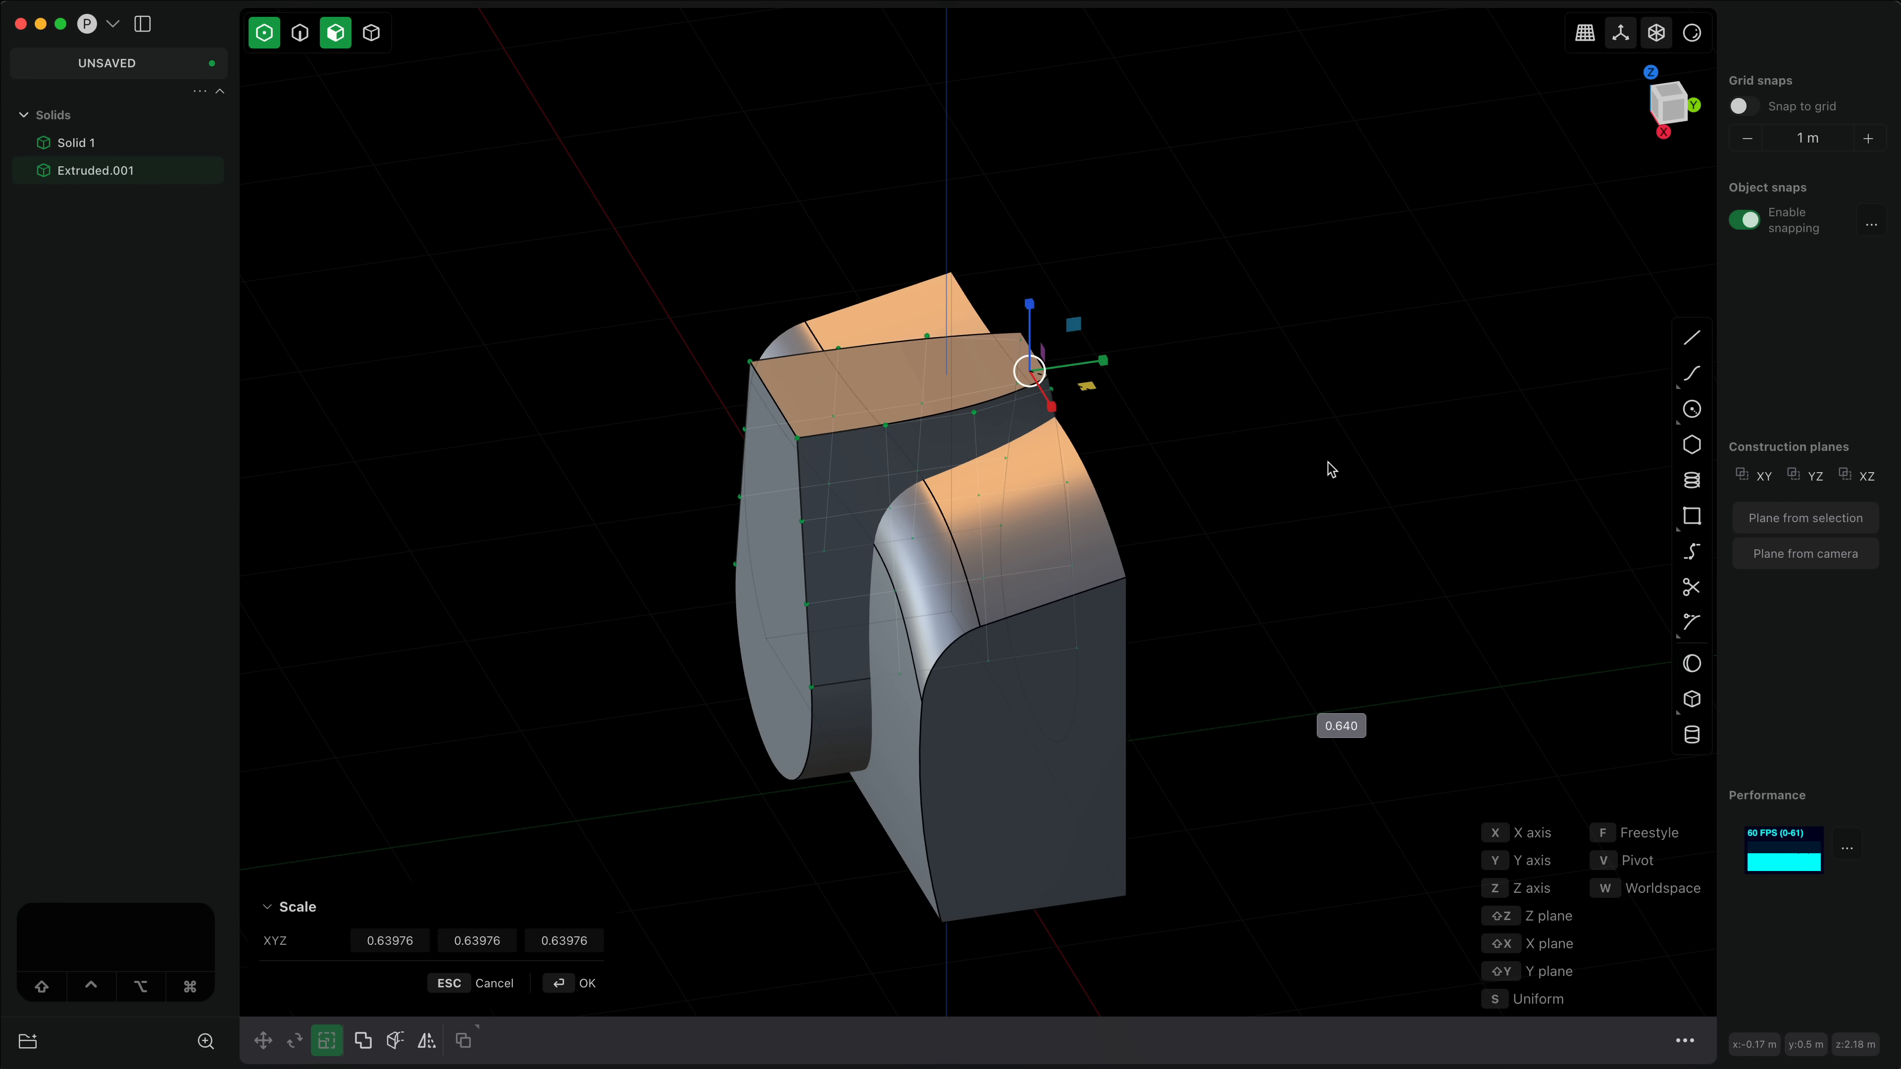
pyautogui.click(1329, 468)
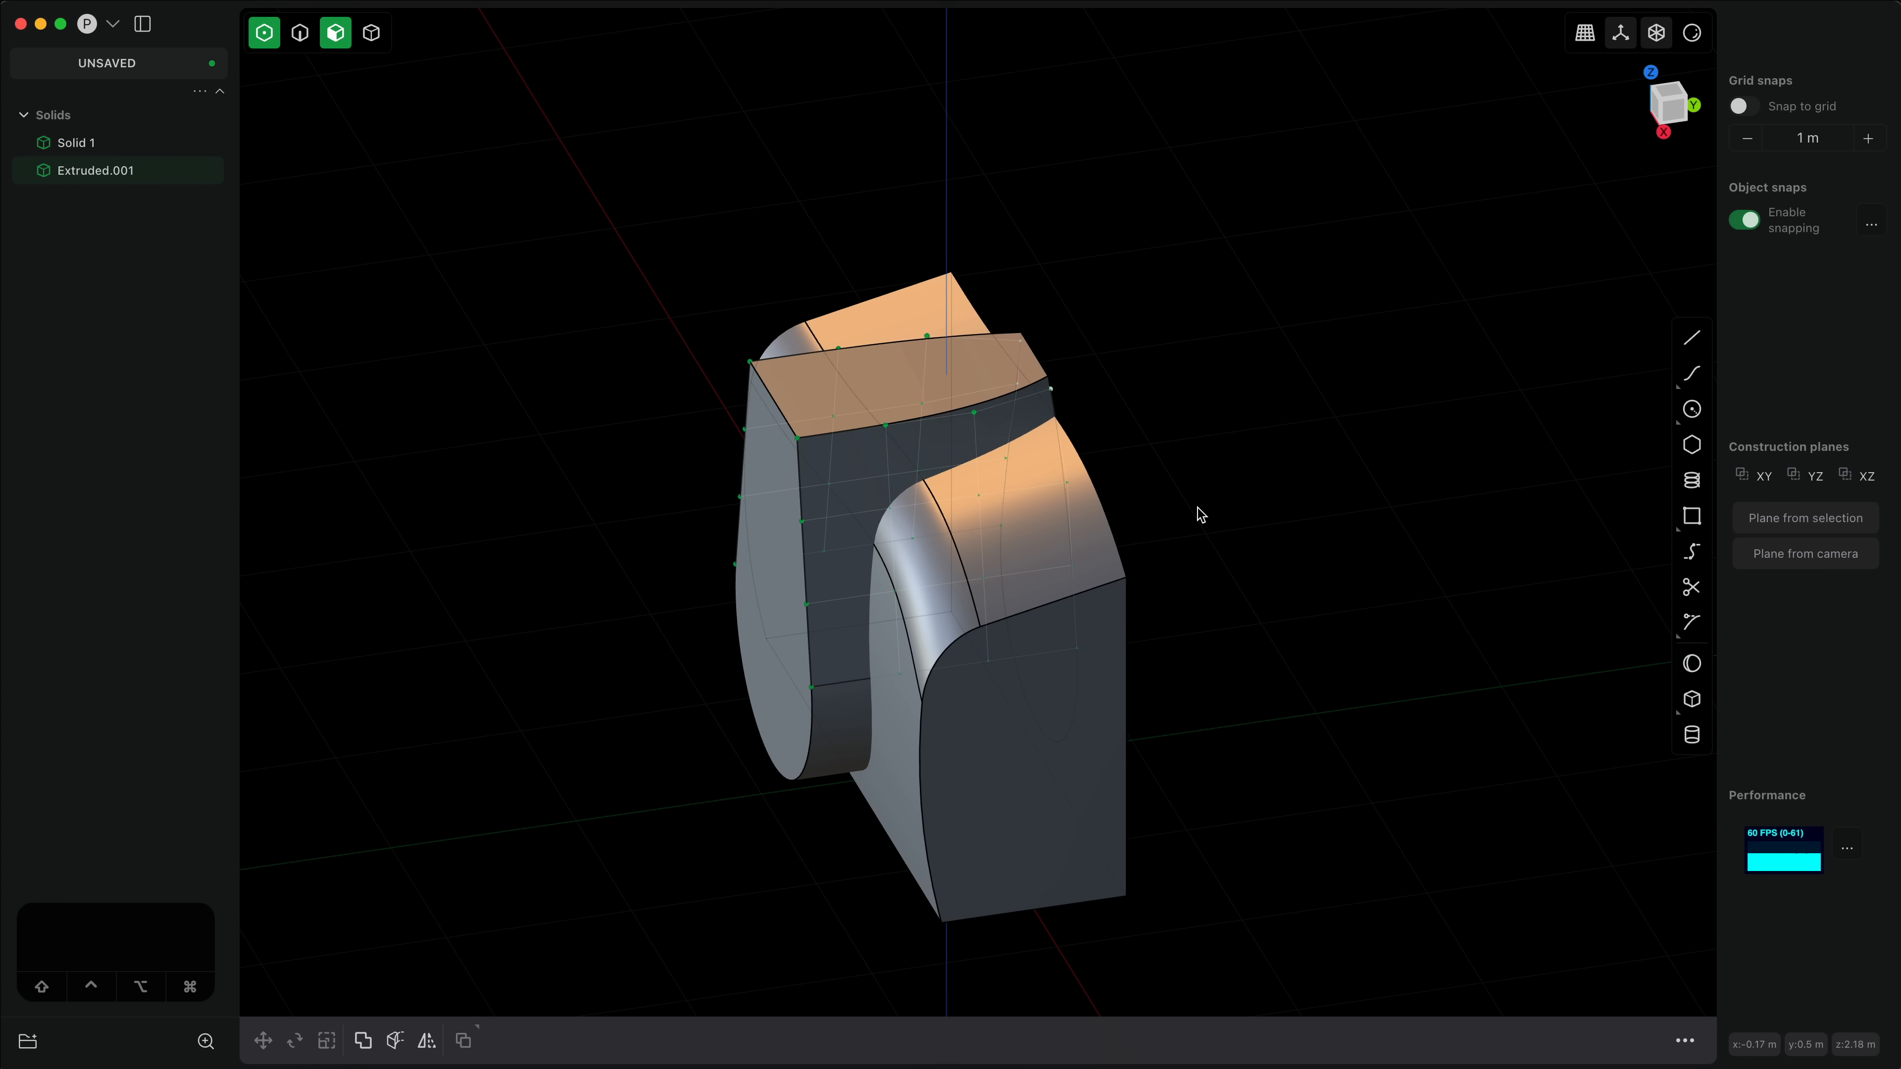
# Step: Raise the degree of the hump's top face to 3 x 3
pyautogui.click(950, 445)
pyautogui.moveTo(1039, 582); pyautogui.dragTo(1082, 590, button='middle')
pyautogui.click(827, 407)
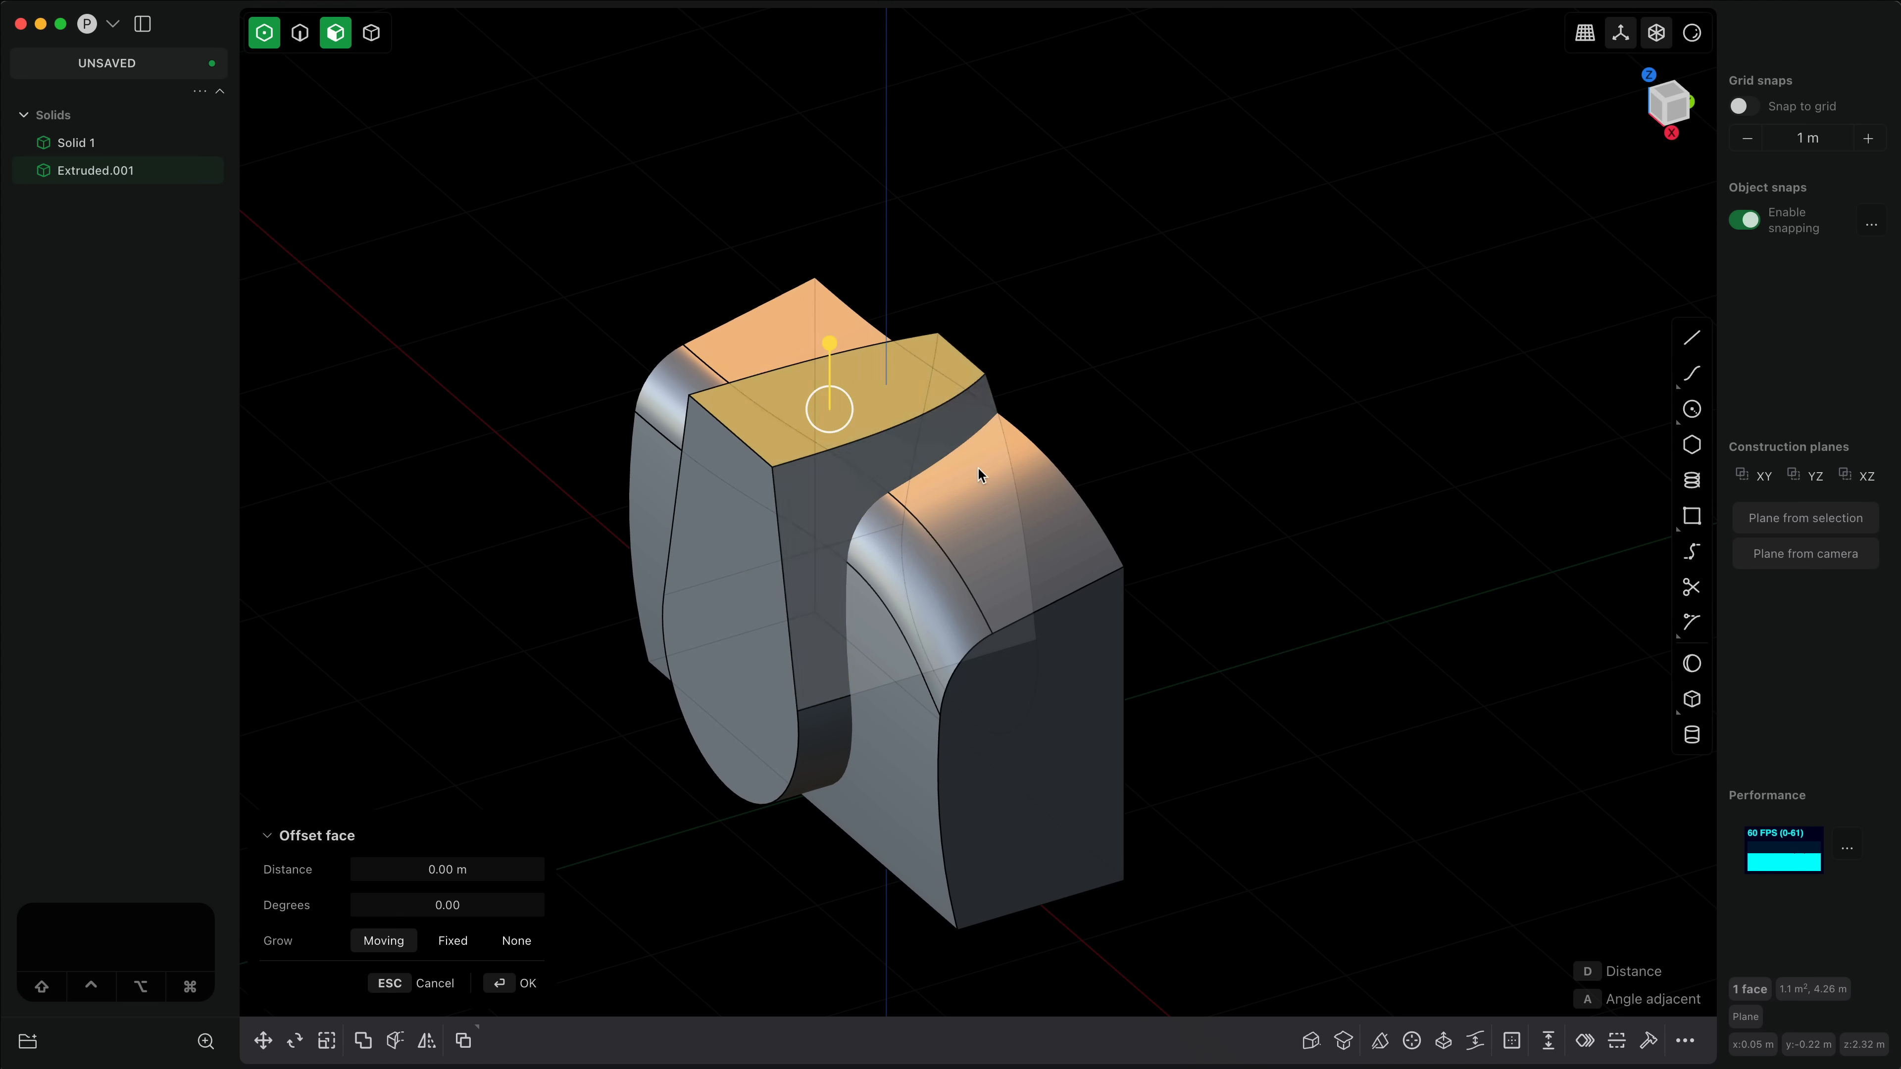
pyautogui.hotkey('shift', 'r')
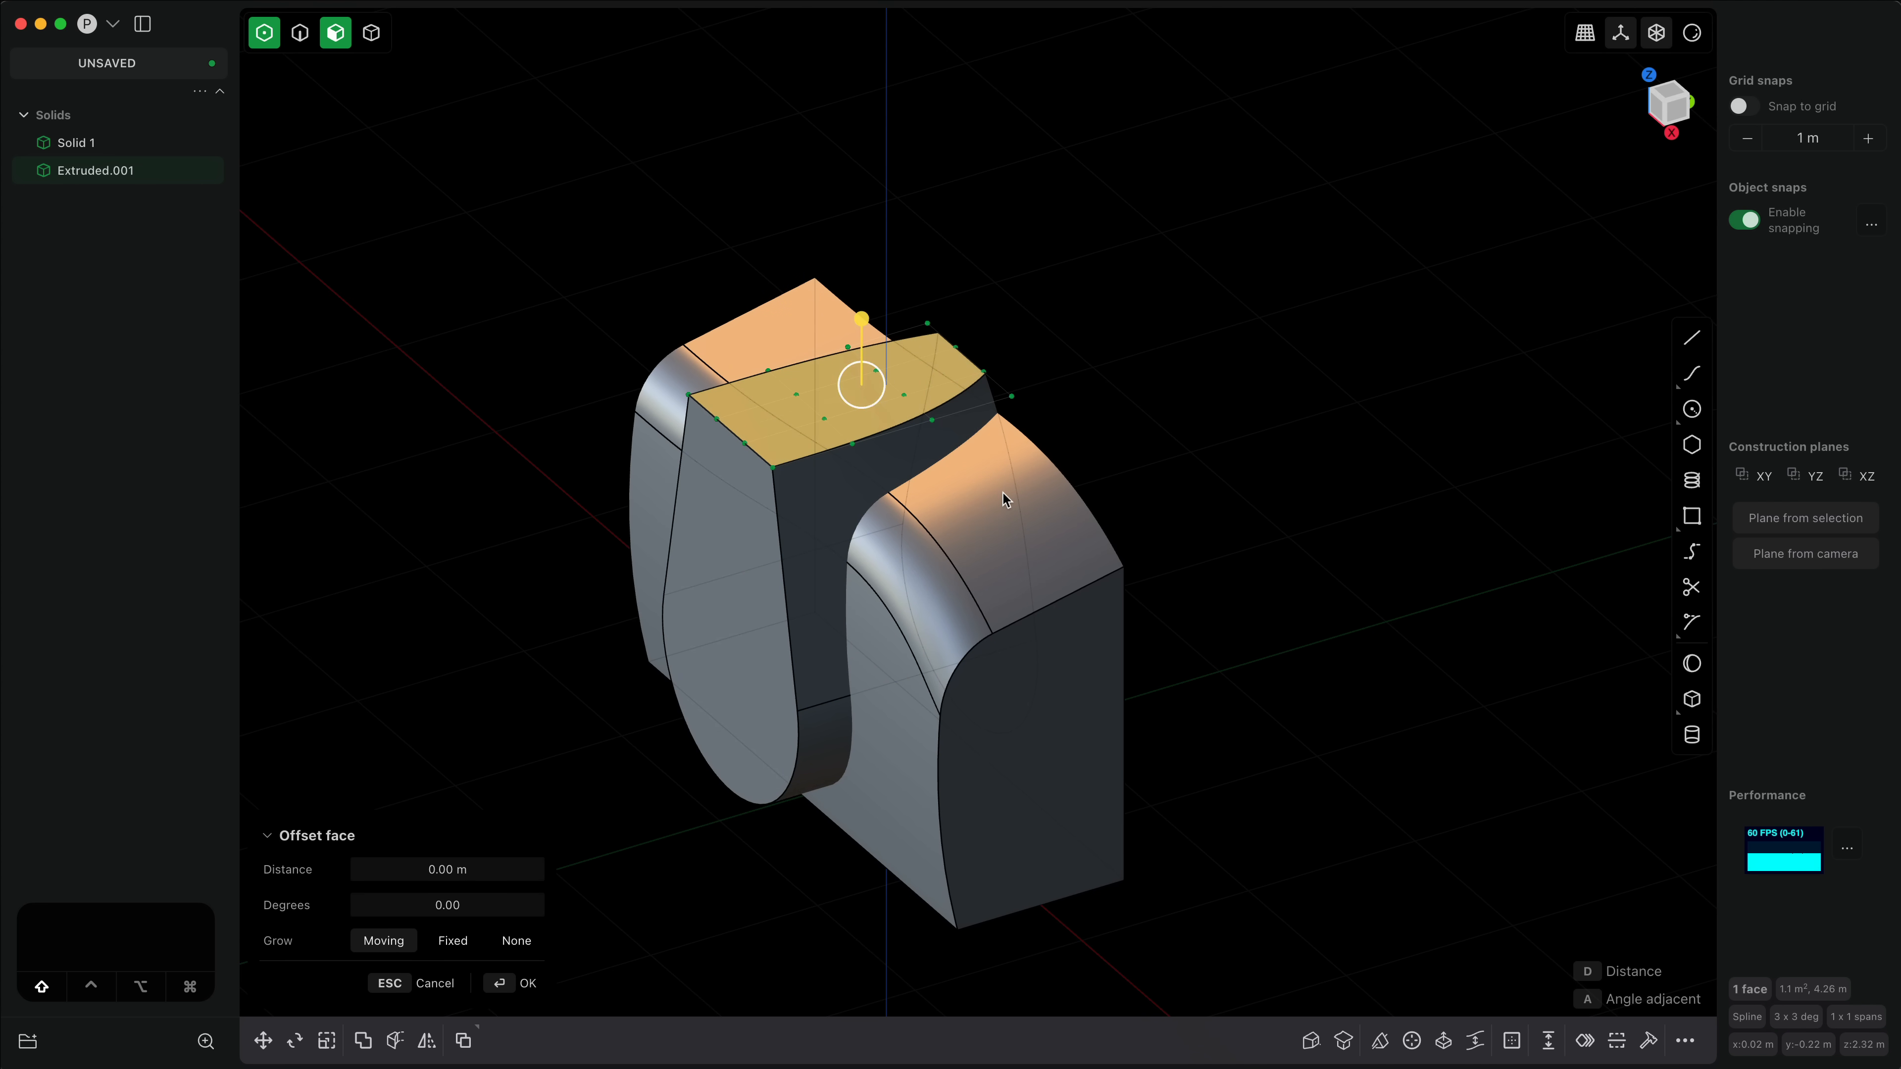
# Step: Lower the front row of control points on the hump's top face
pyautogui.moveTo(994, 492); pyautogui.dragTo(798, 429, button='middle')
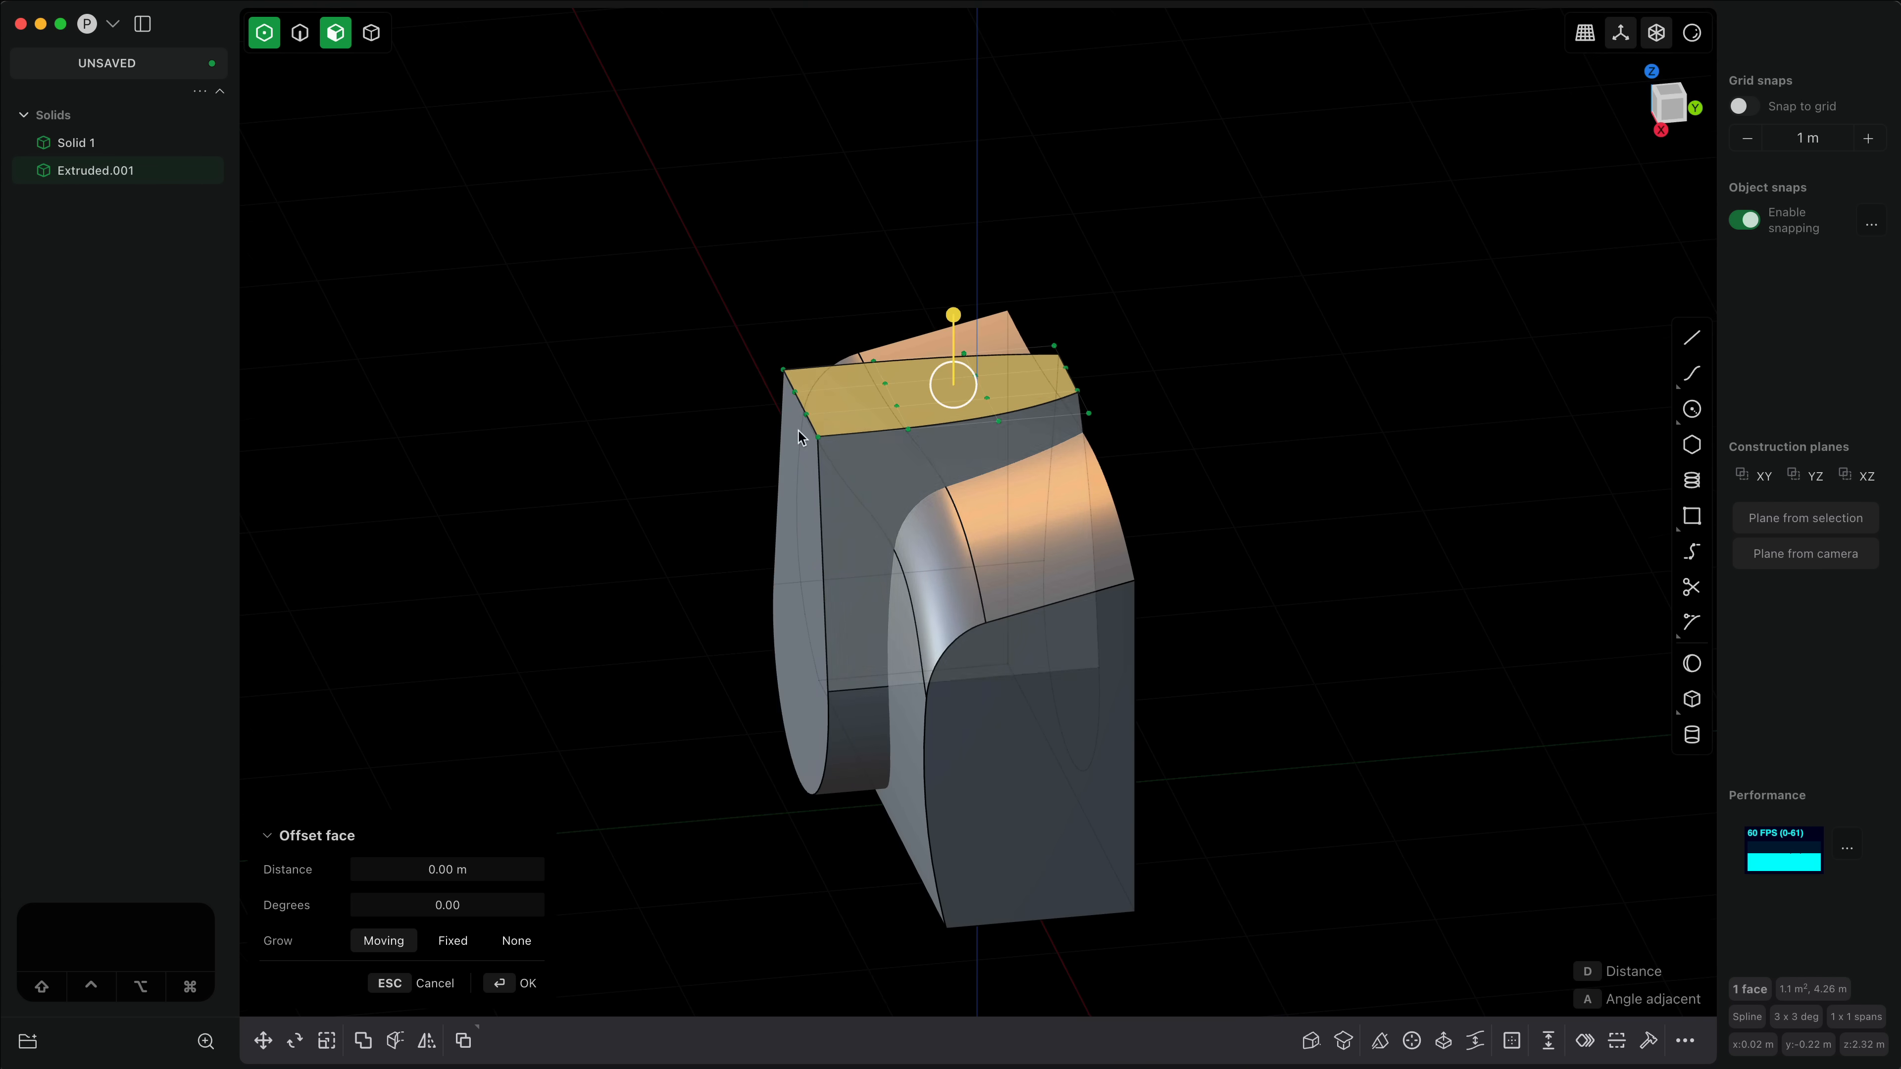
pyautogui.moveTo(804, 462); pyautogui.dragTo(840, 462)
pyautogui.moveTo(802, 338); pyautogui.dragTo(800, 370)
pyautogui.rightClick(800, 372)
# Step: Move the two middle rows of the top face's control points upward along Z to arch the hump
pyautogui.moveTo(969, 479); pyautogui.dragTo(936, 453, button='middle')
pyautogui.moveTo(882, 285); pyautogui.dragTo(1032, 437)
pyautogui.press('g')
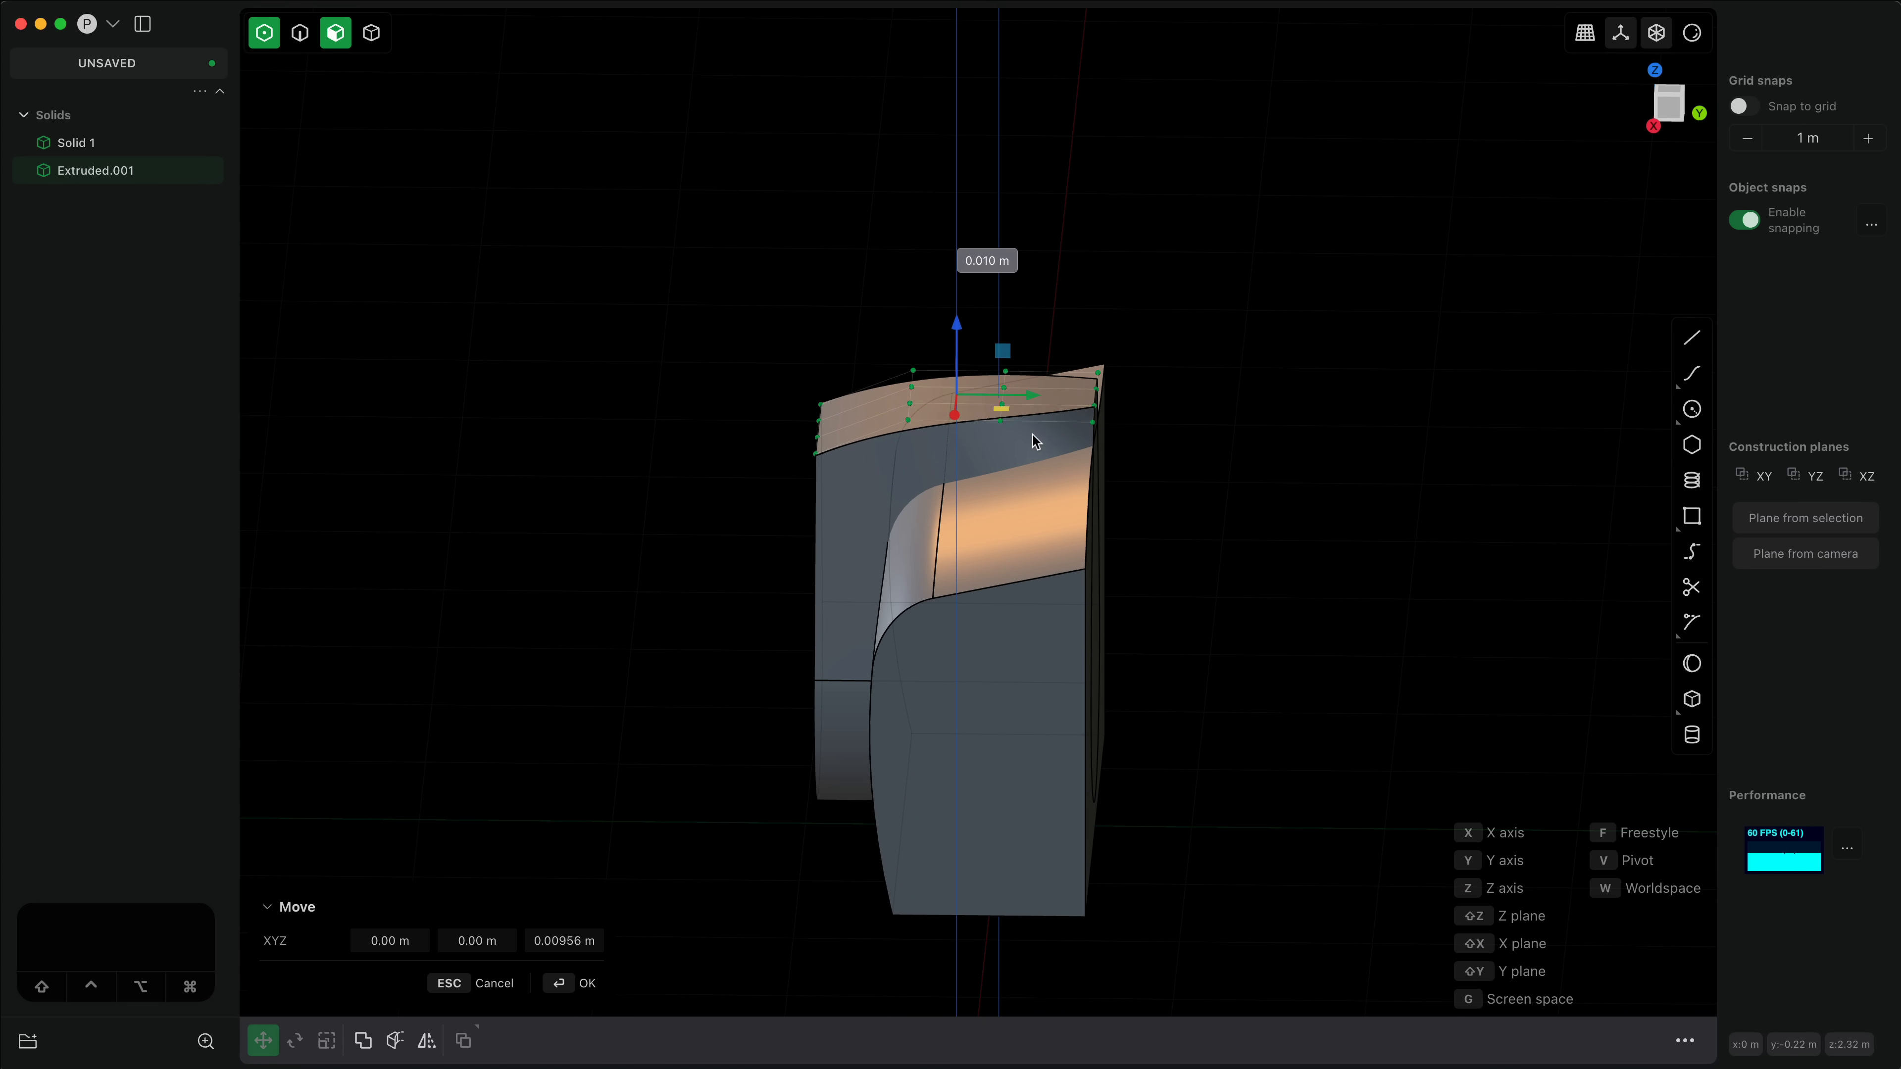
pyautogui.click(1031, 417)
# Step: Move the outer control point columns on both sides of the hump's top face down by about 0.11 m along Z
pyautogui.moveTo(1031, 417); pyautogui.dragTo(1165, 500, button='middle')
pyautogui.press('KP_1')
pyautogui.moveTo(687, 290); pyautogui.dragTo(753, 548)
pyautogui.keyDown('shift'); pyautogui.moveTo(862, 331); pyautogui.dragTo(955, 596); pyautogui.keyUp('shift')
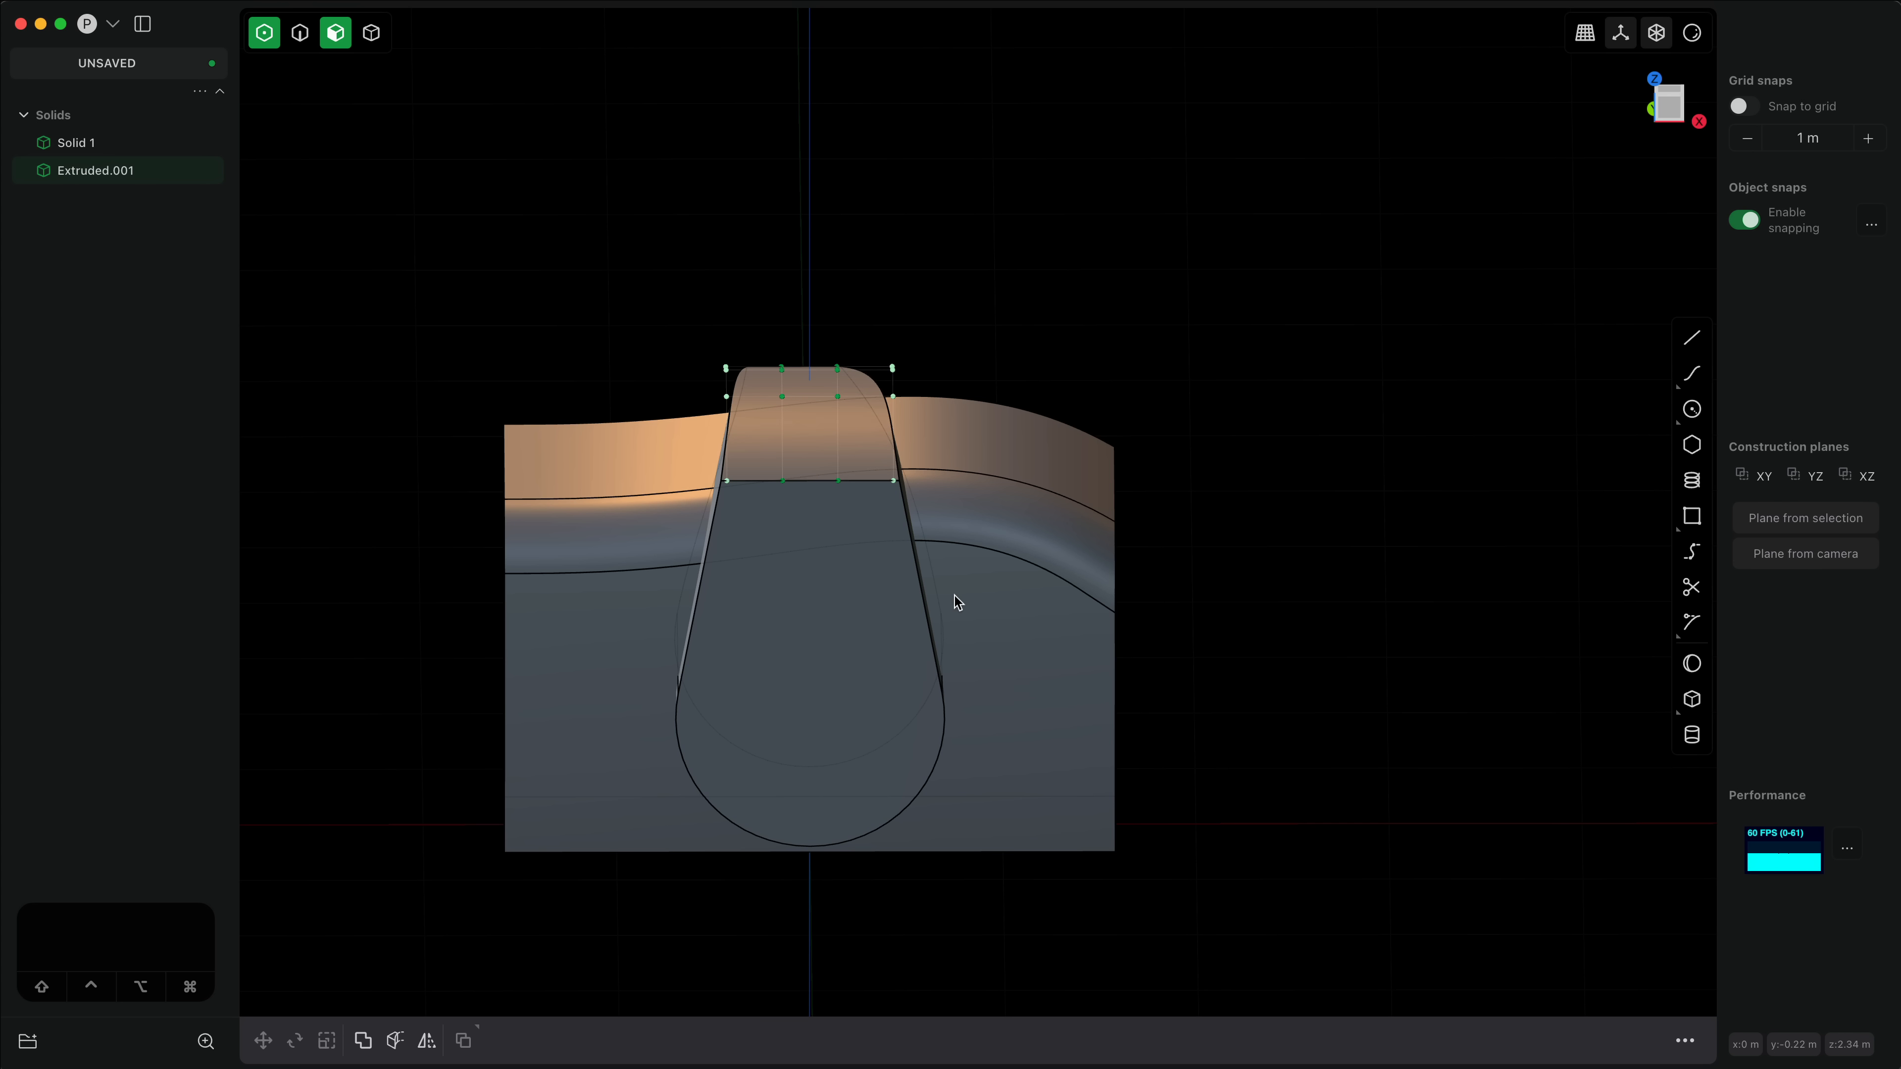
pyautogui.press('g')
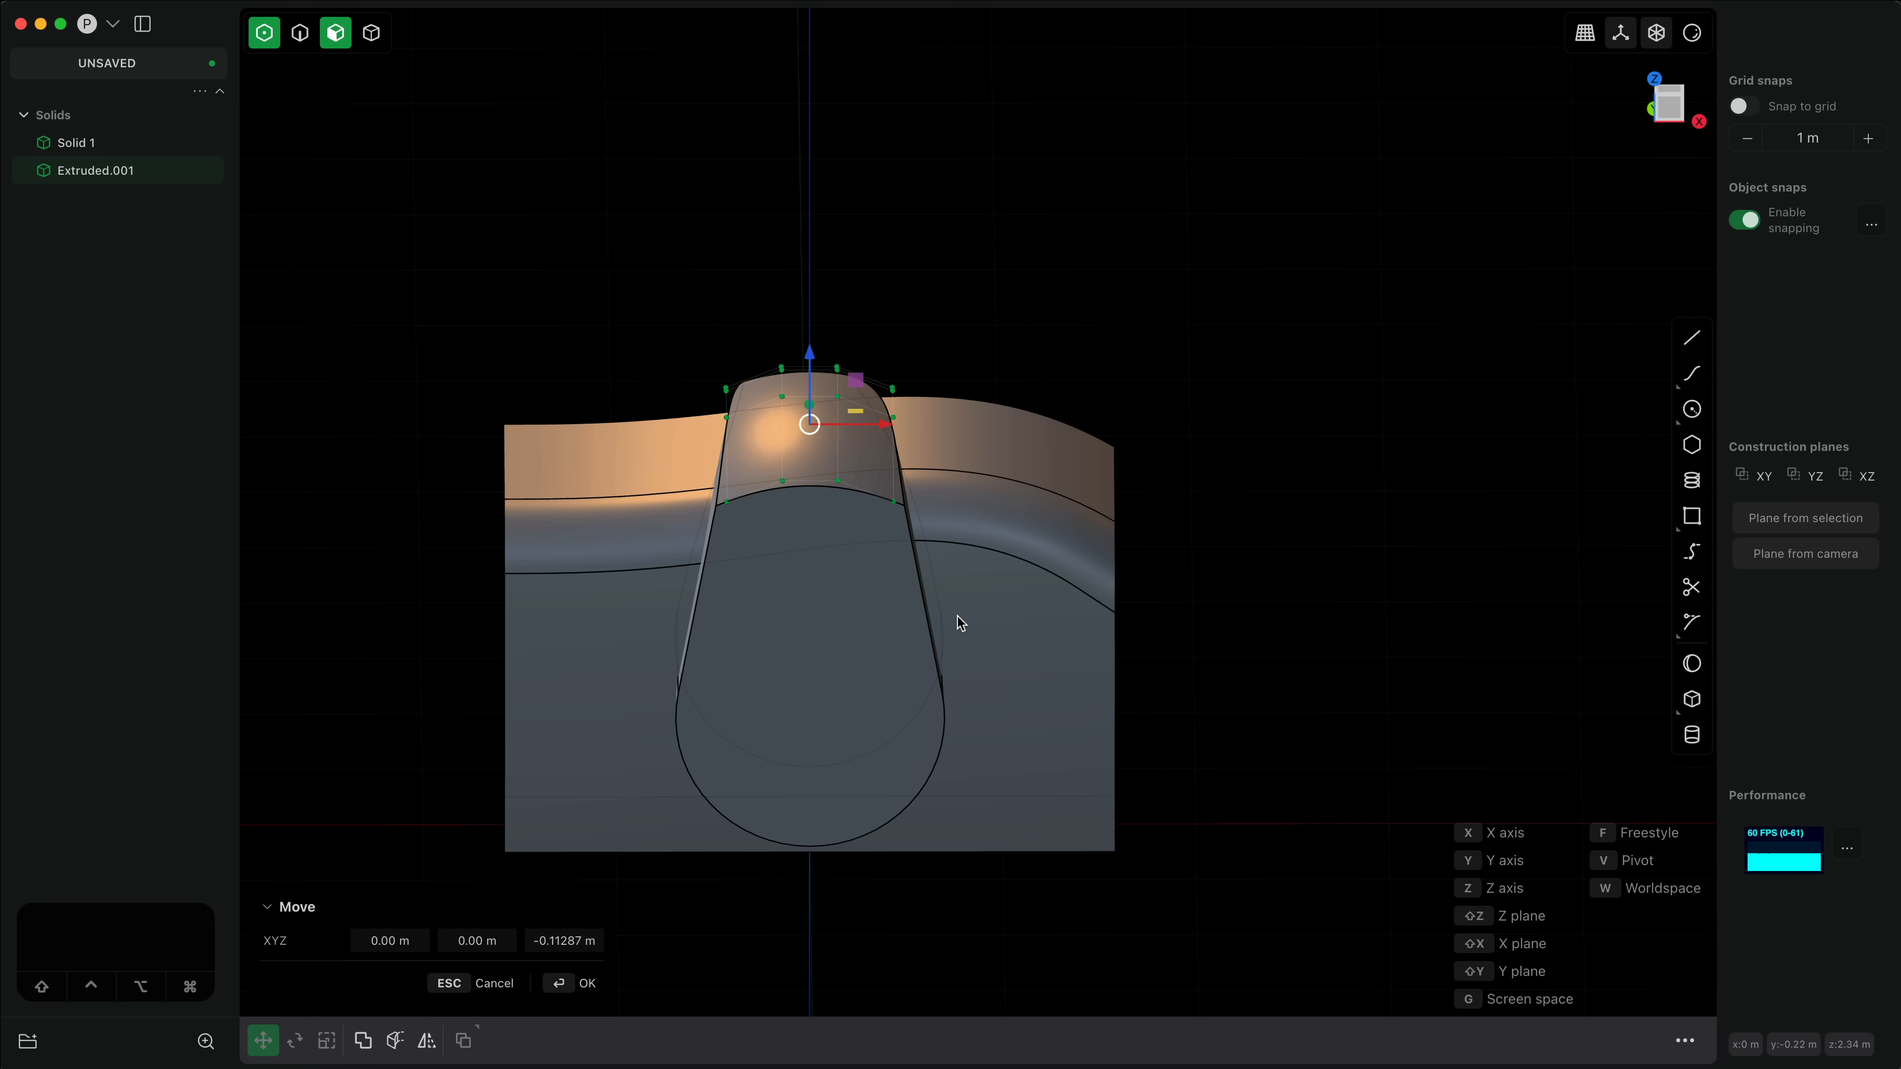
pyautogui.moveTo(958, 624); pyautogui.dragTo(863, 625, button='middle')
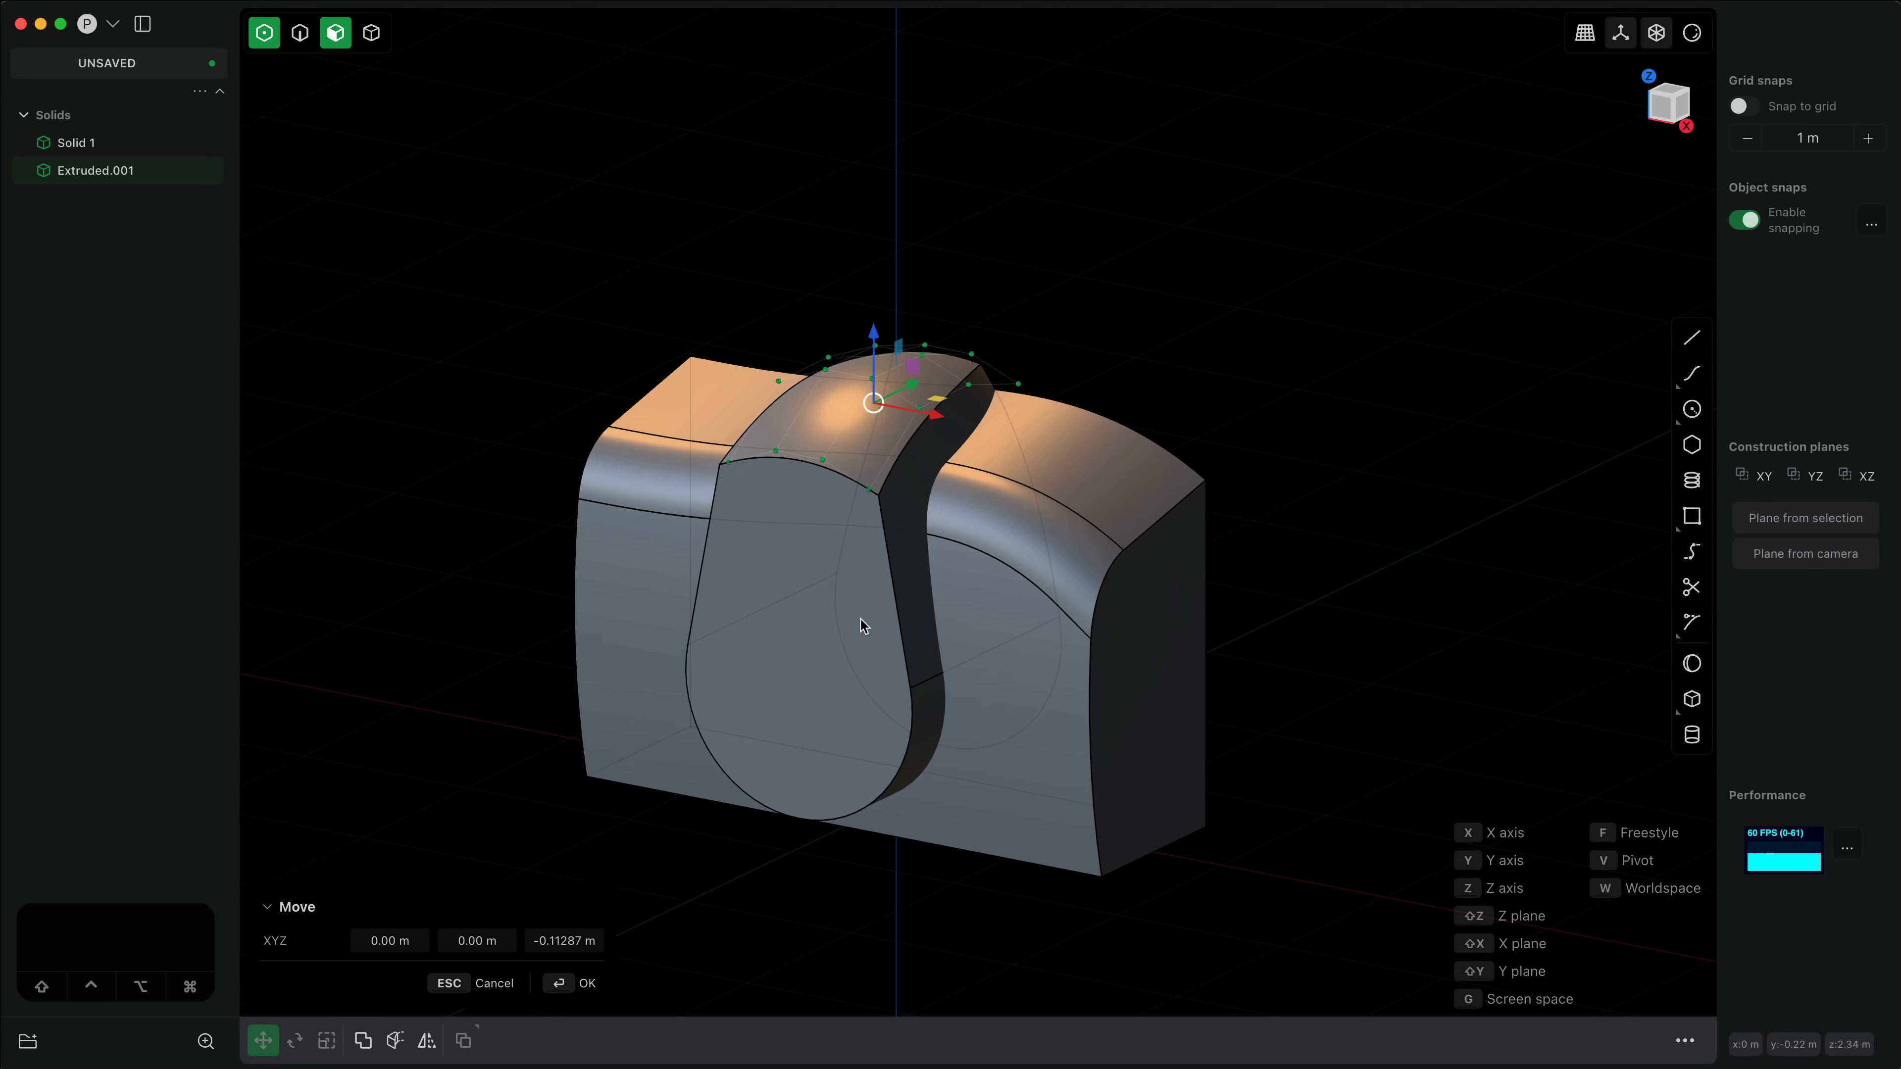
pyautogui.press('Return')
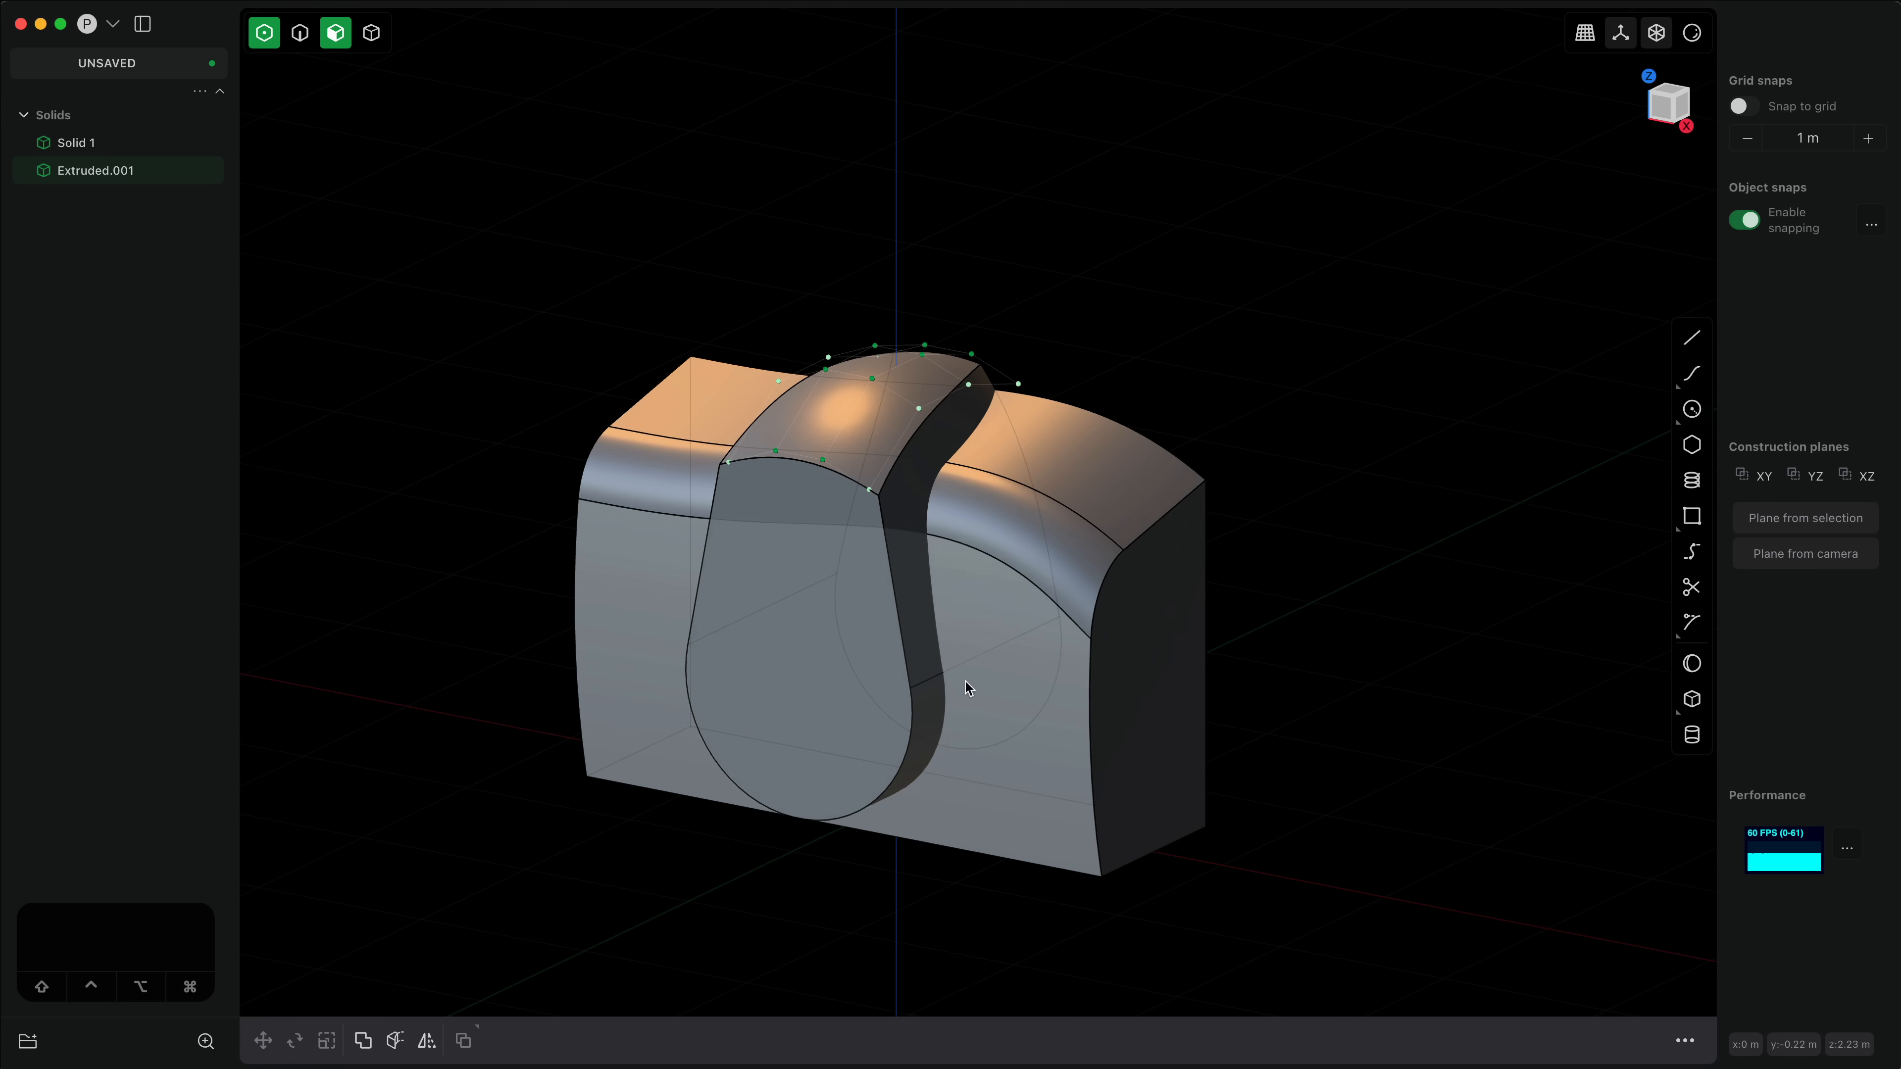
# Step: In the Right view, draw a polyline going vertically up through the hump's front part, with its upper segment slanting forward and up
pyautogui.moveTo(965, 682); pyautogui.dragTo(866, 662, button='middle')
pyautogui.scroll(-3, 1621, 407)
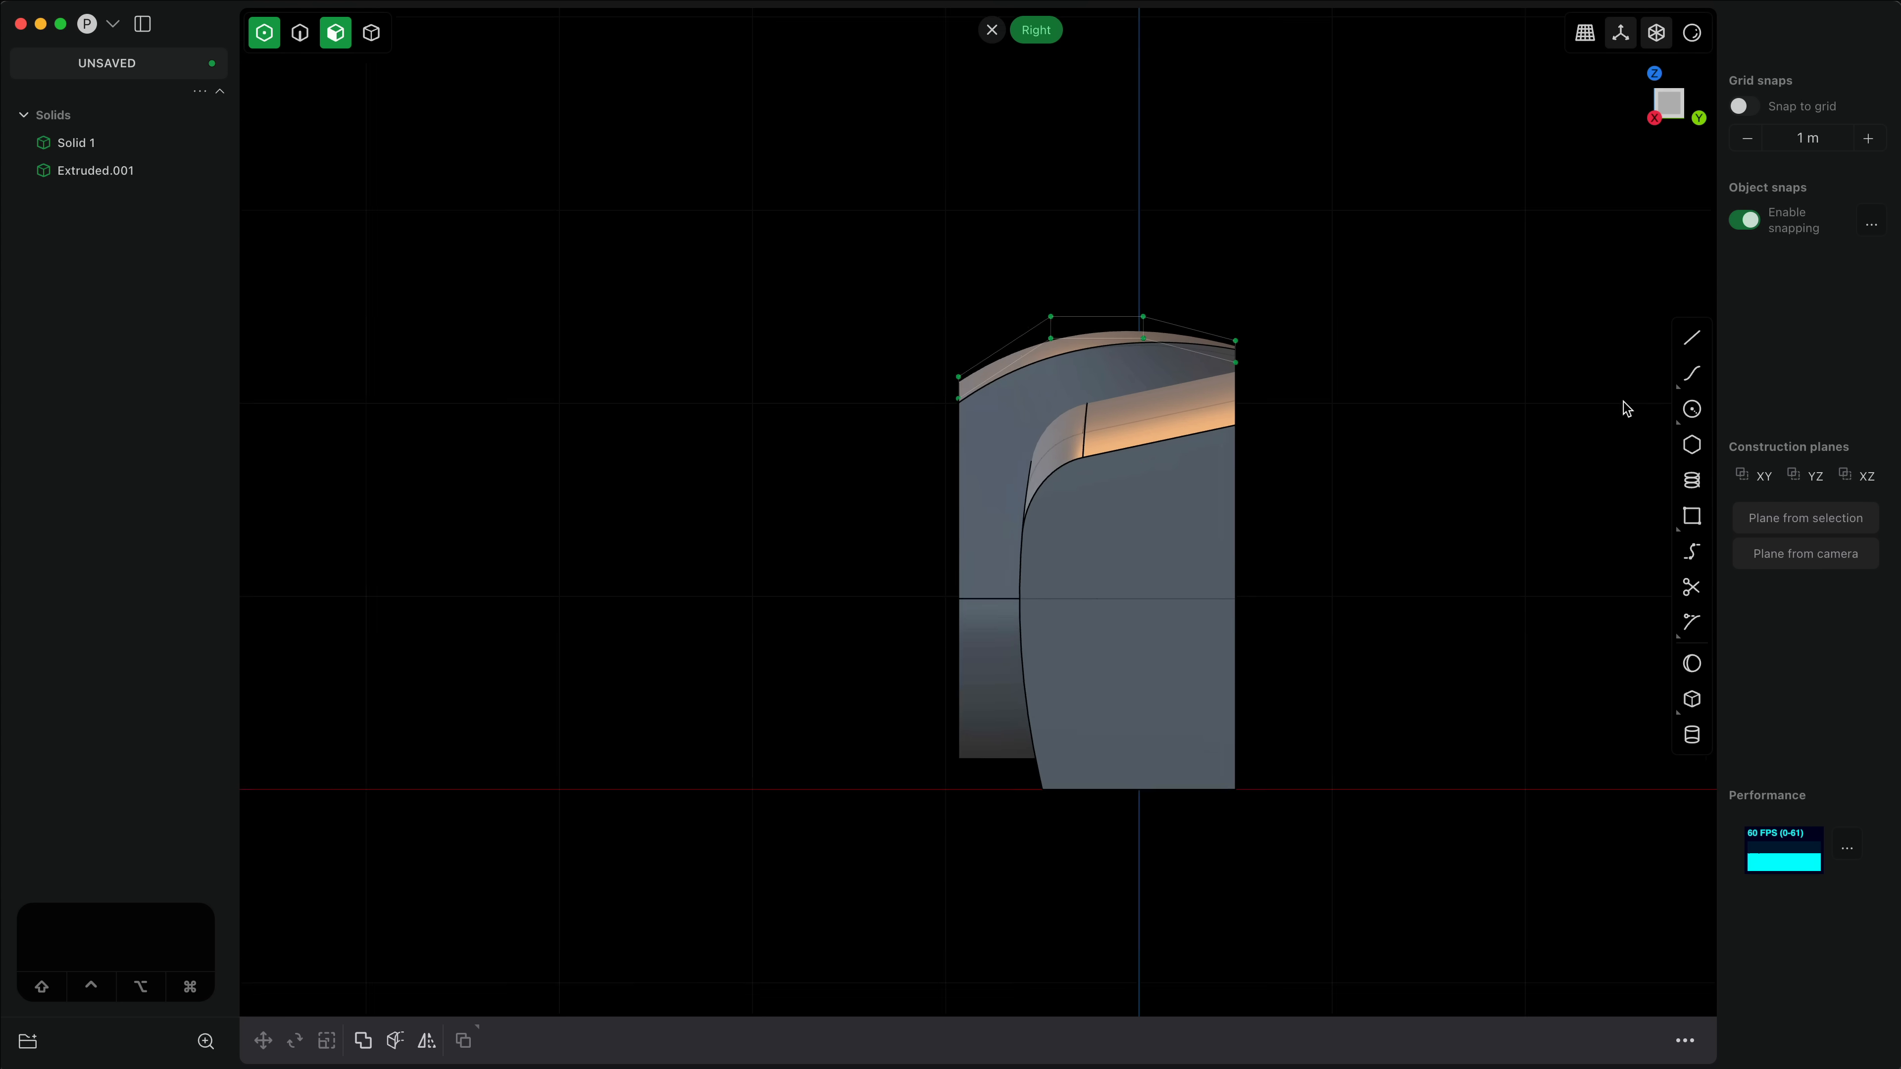
pyautogui.click(1692, 338)
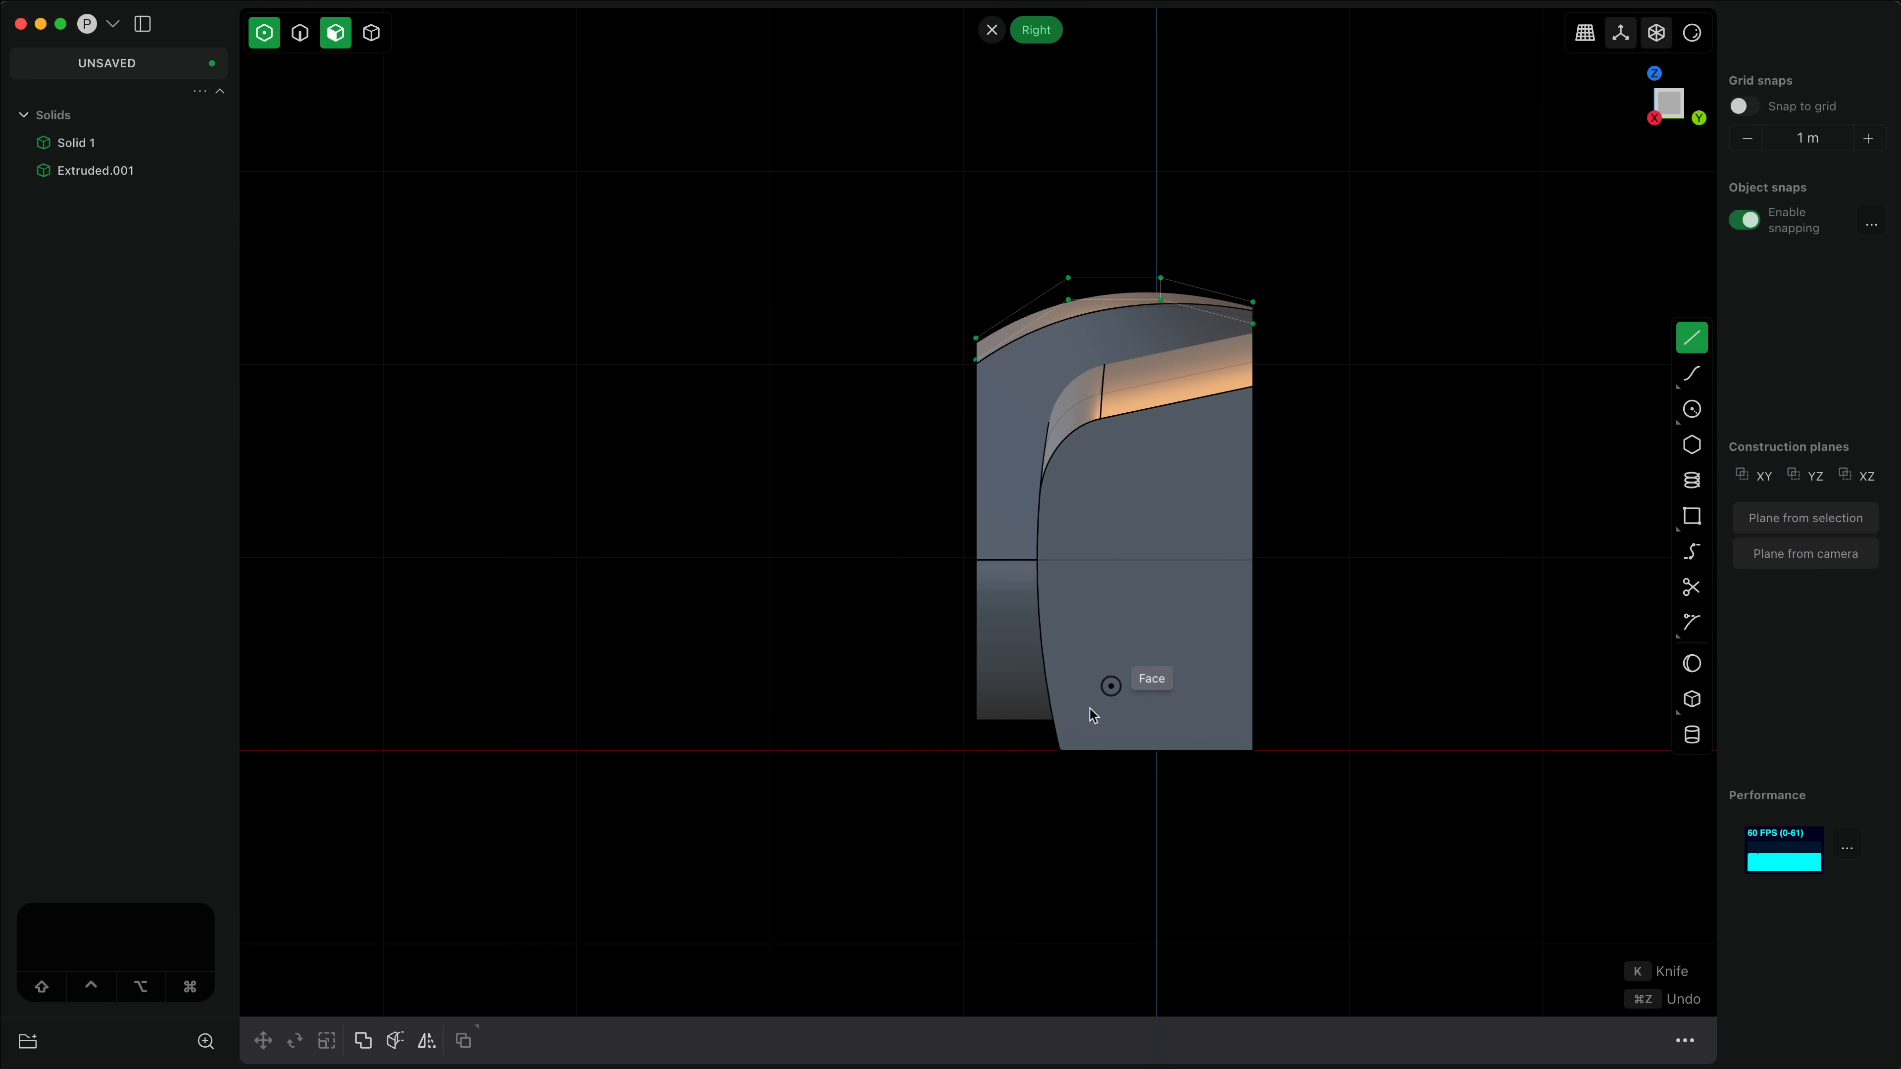
pyautogui.click(1019, 799)
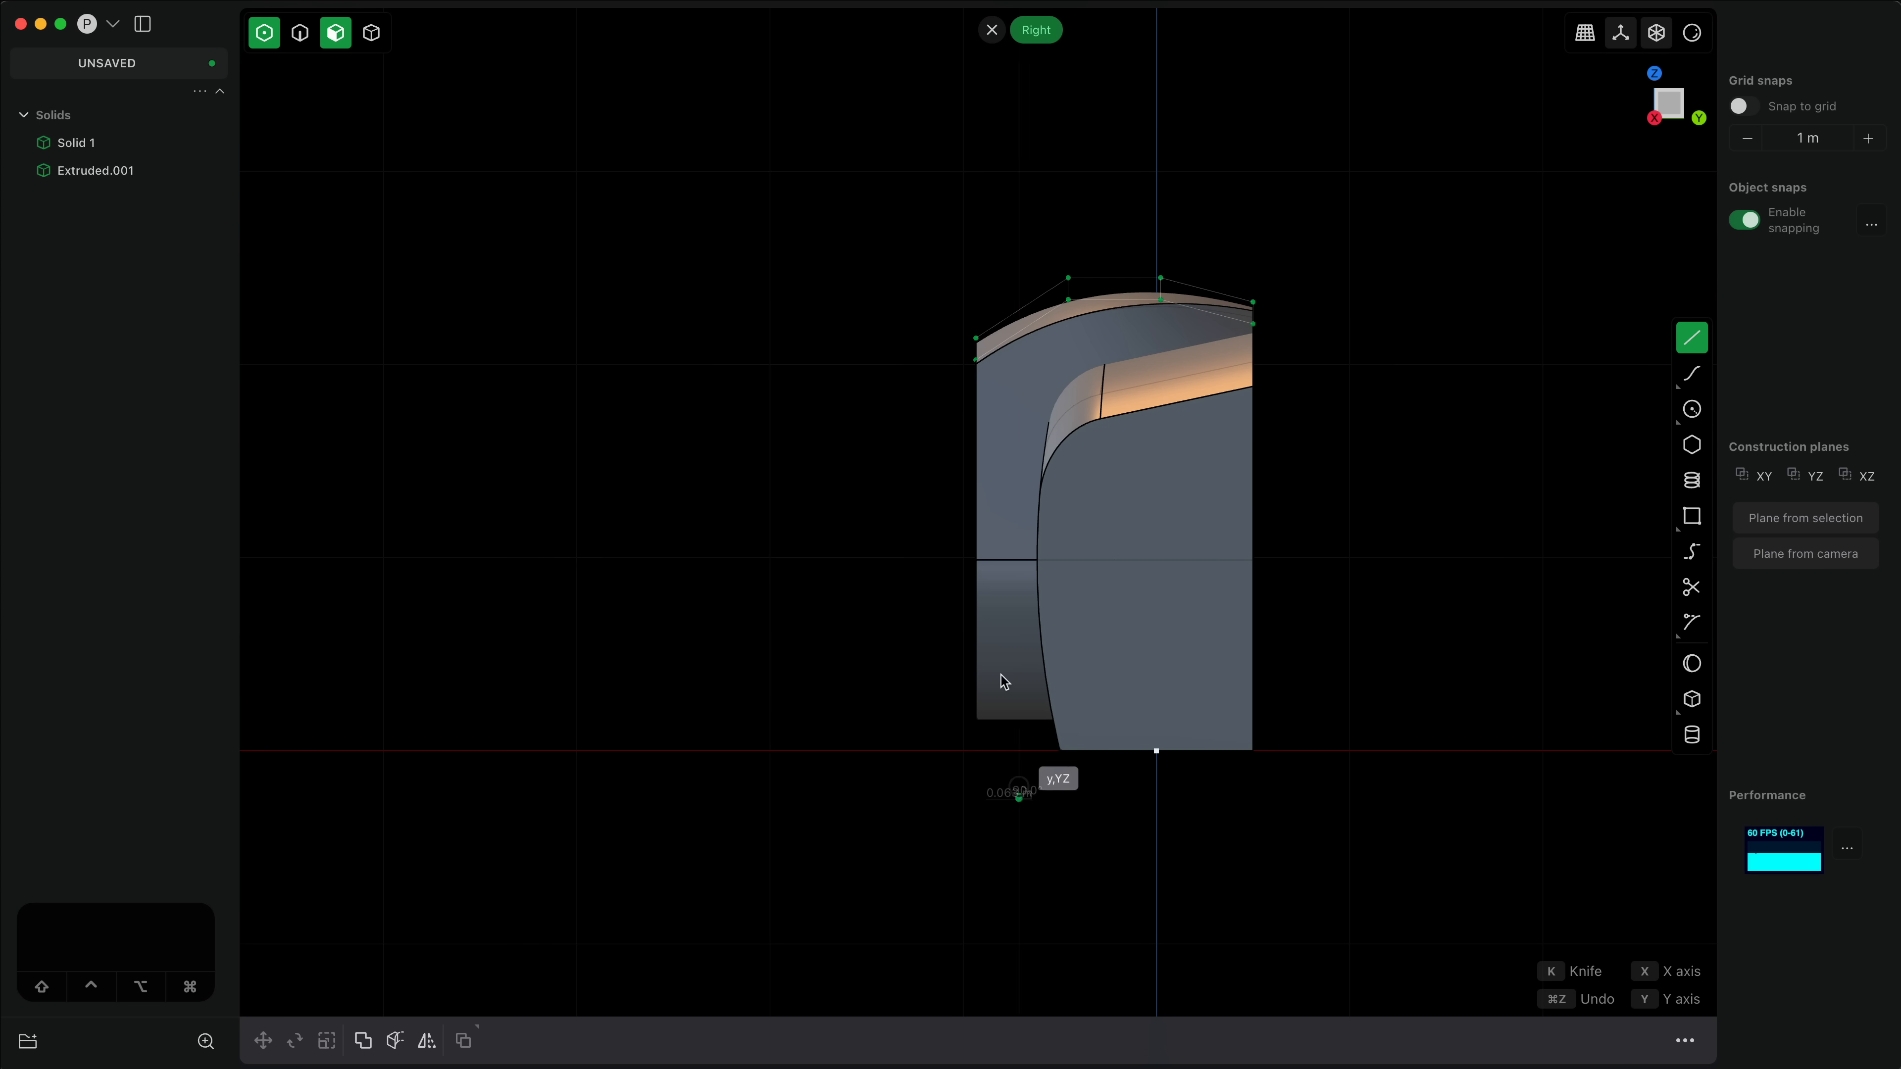
pyautogui.click(1018, 425)
pyautogui.click(877, 356)
pyautogui.rightClick(877, 356)
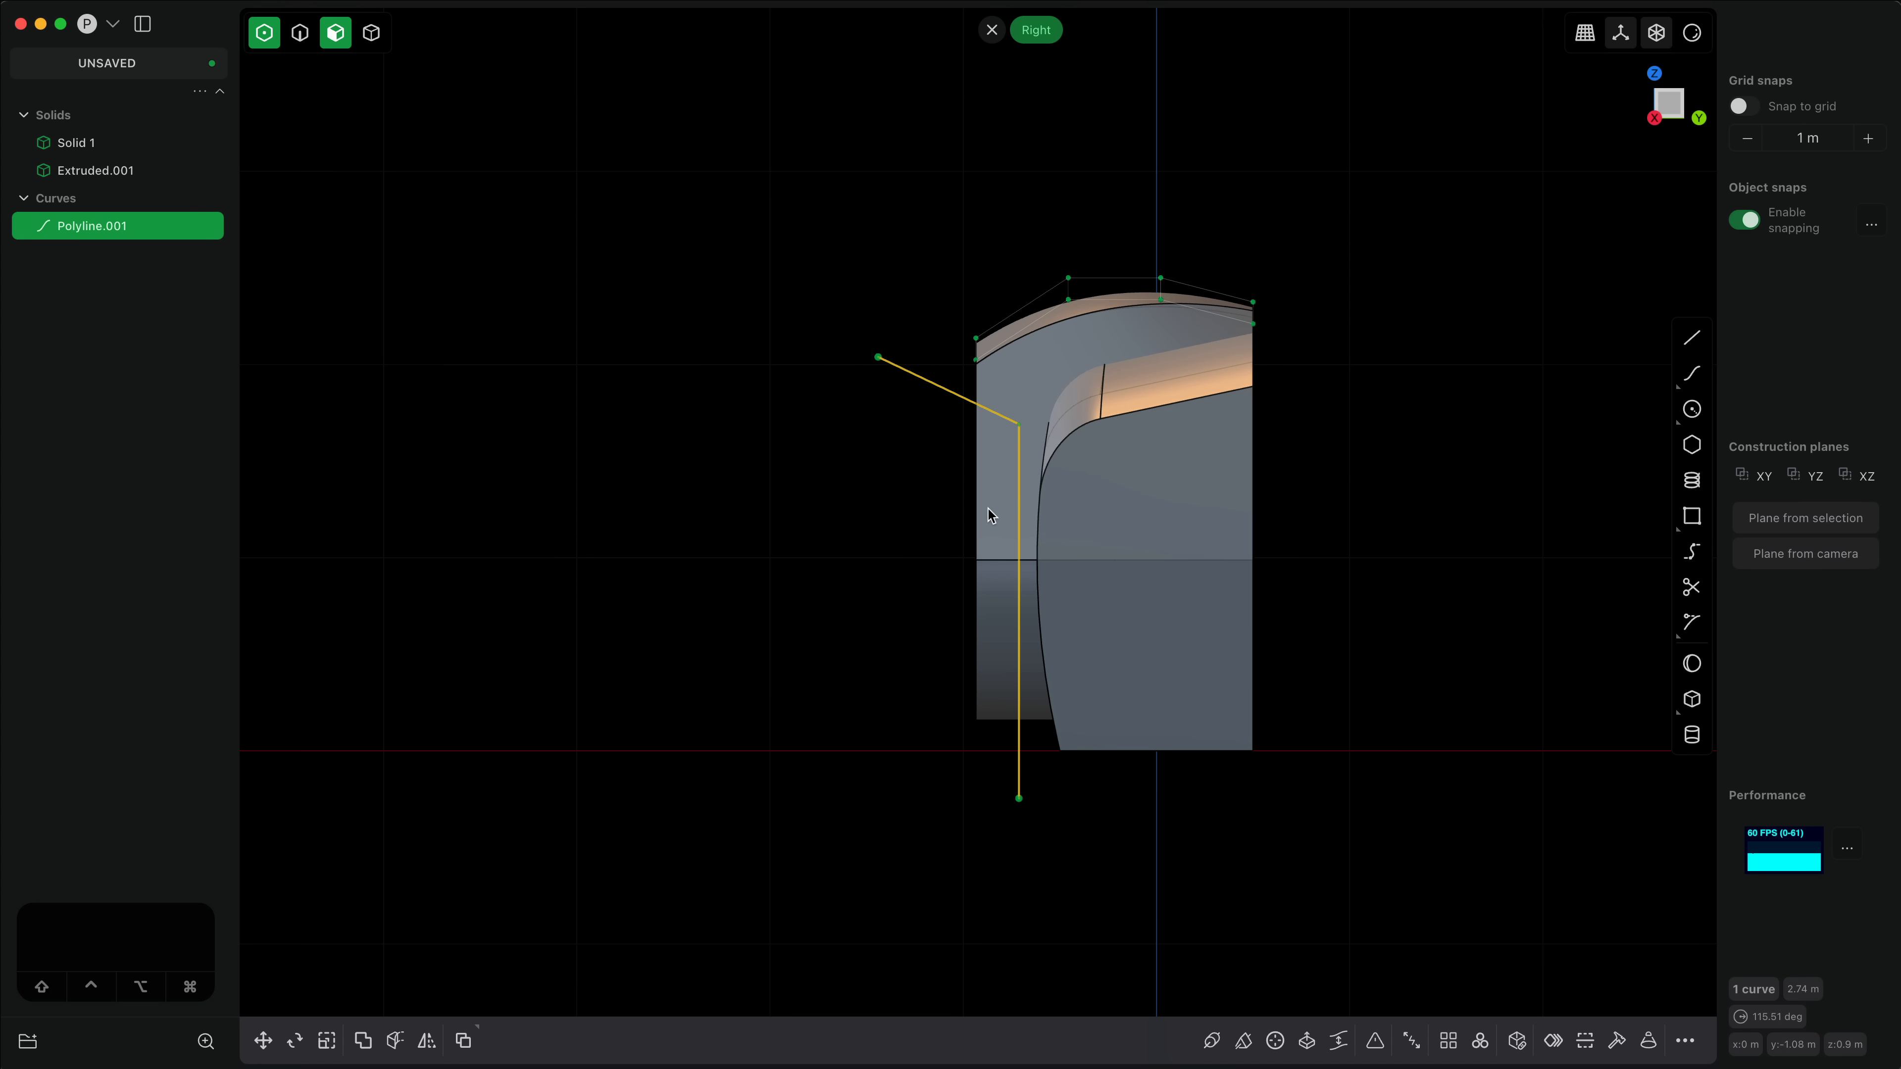
# Step: Cut the hump with the polyline and delete the lower front piece to leave an overhang
pyautogui.press('c')
pyautogui.click(994, 494)
pyautogui.rightClick(888, 766)
pyautogui.press('x')
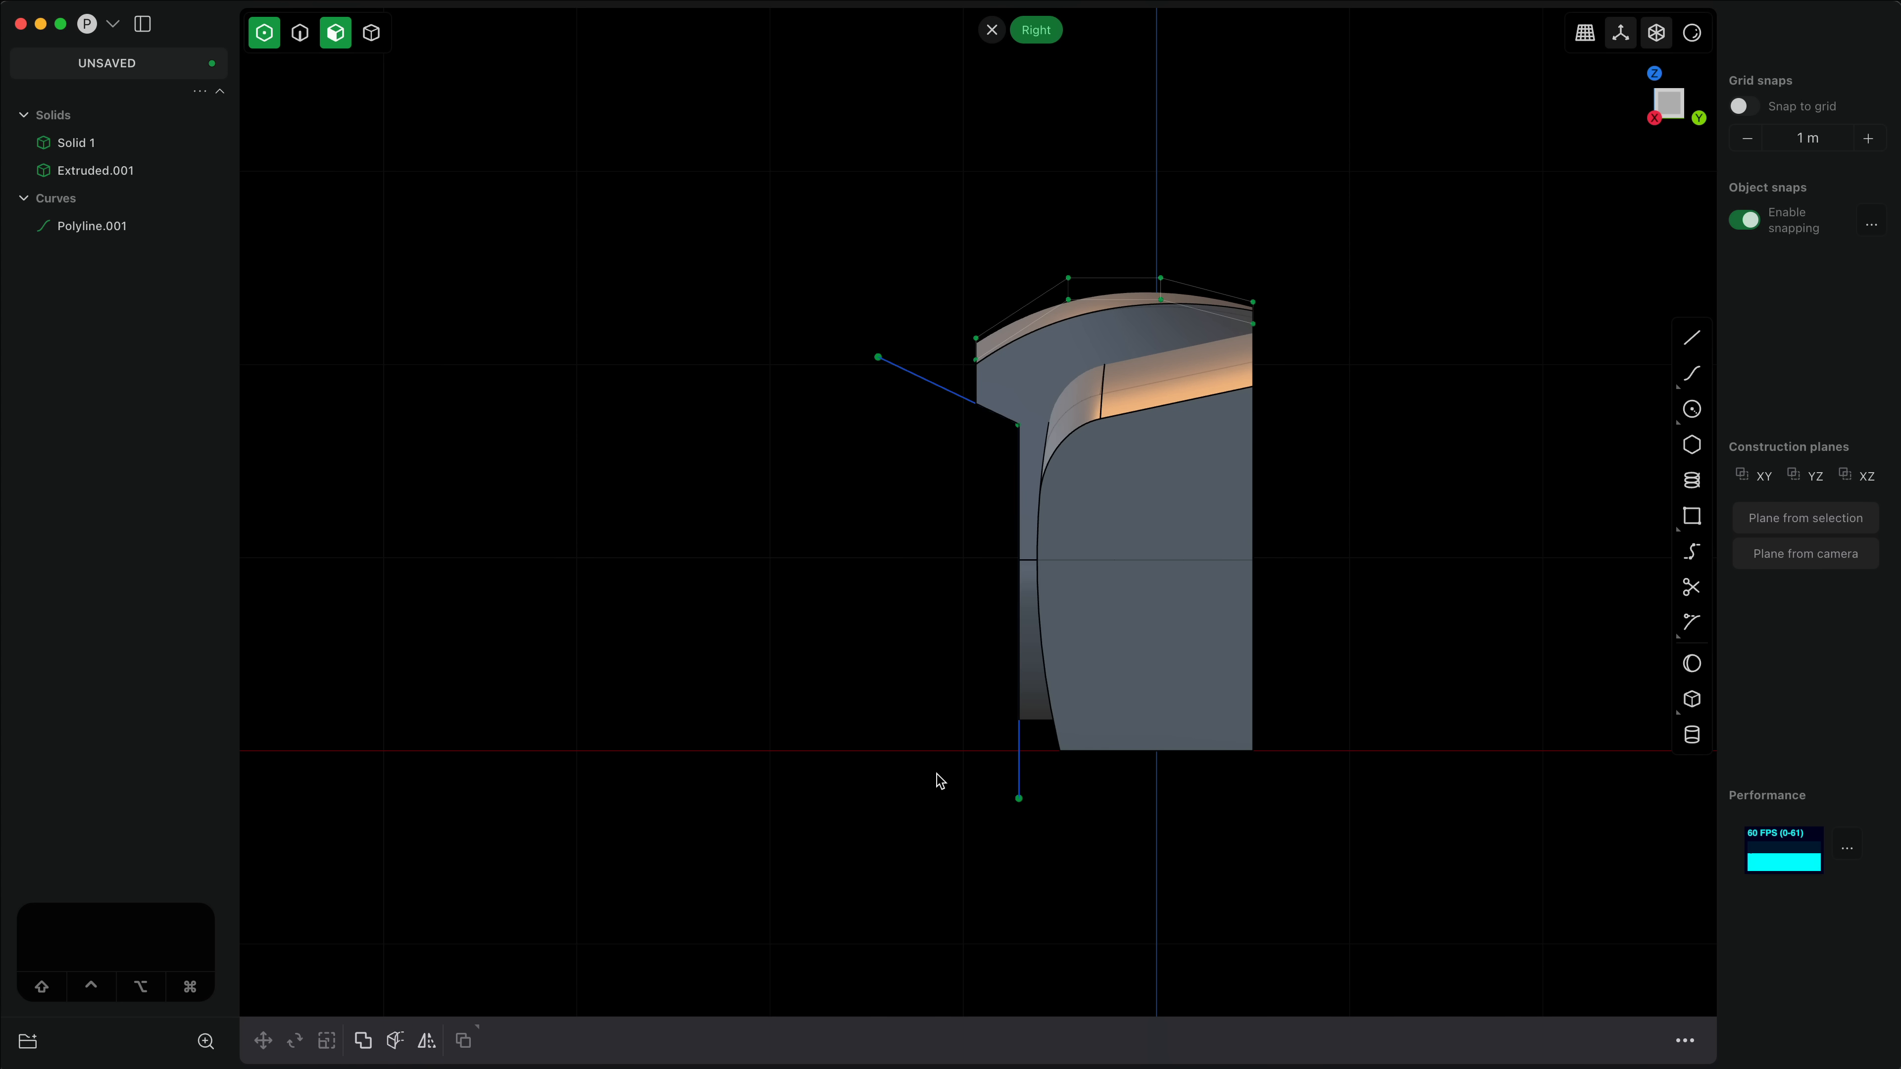
# Step: Delete the cutting polyline
pyautogui.press('2')
pyautogui.click(1009, 774)
pyautogui.press('x')
pyautogui.moveTo(936, 759); pyautogui.dragTo(1073, 776, button='middle')
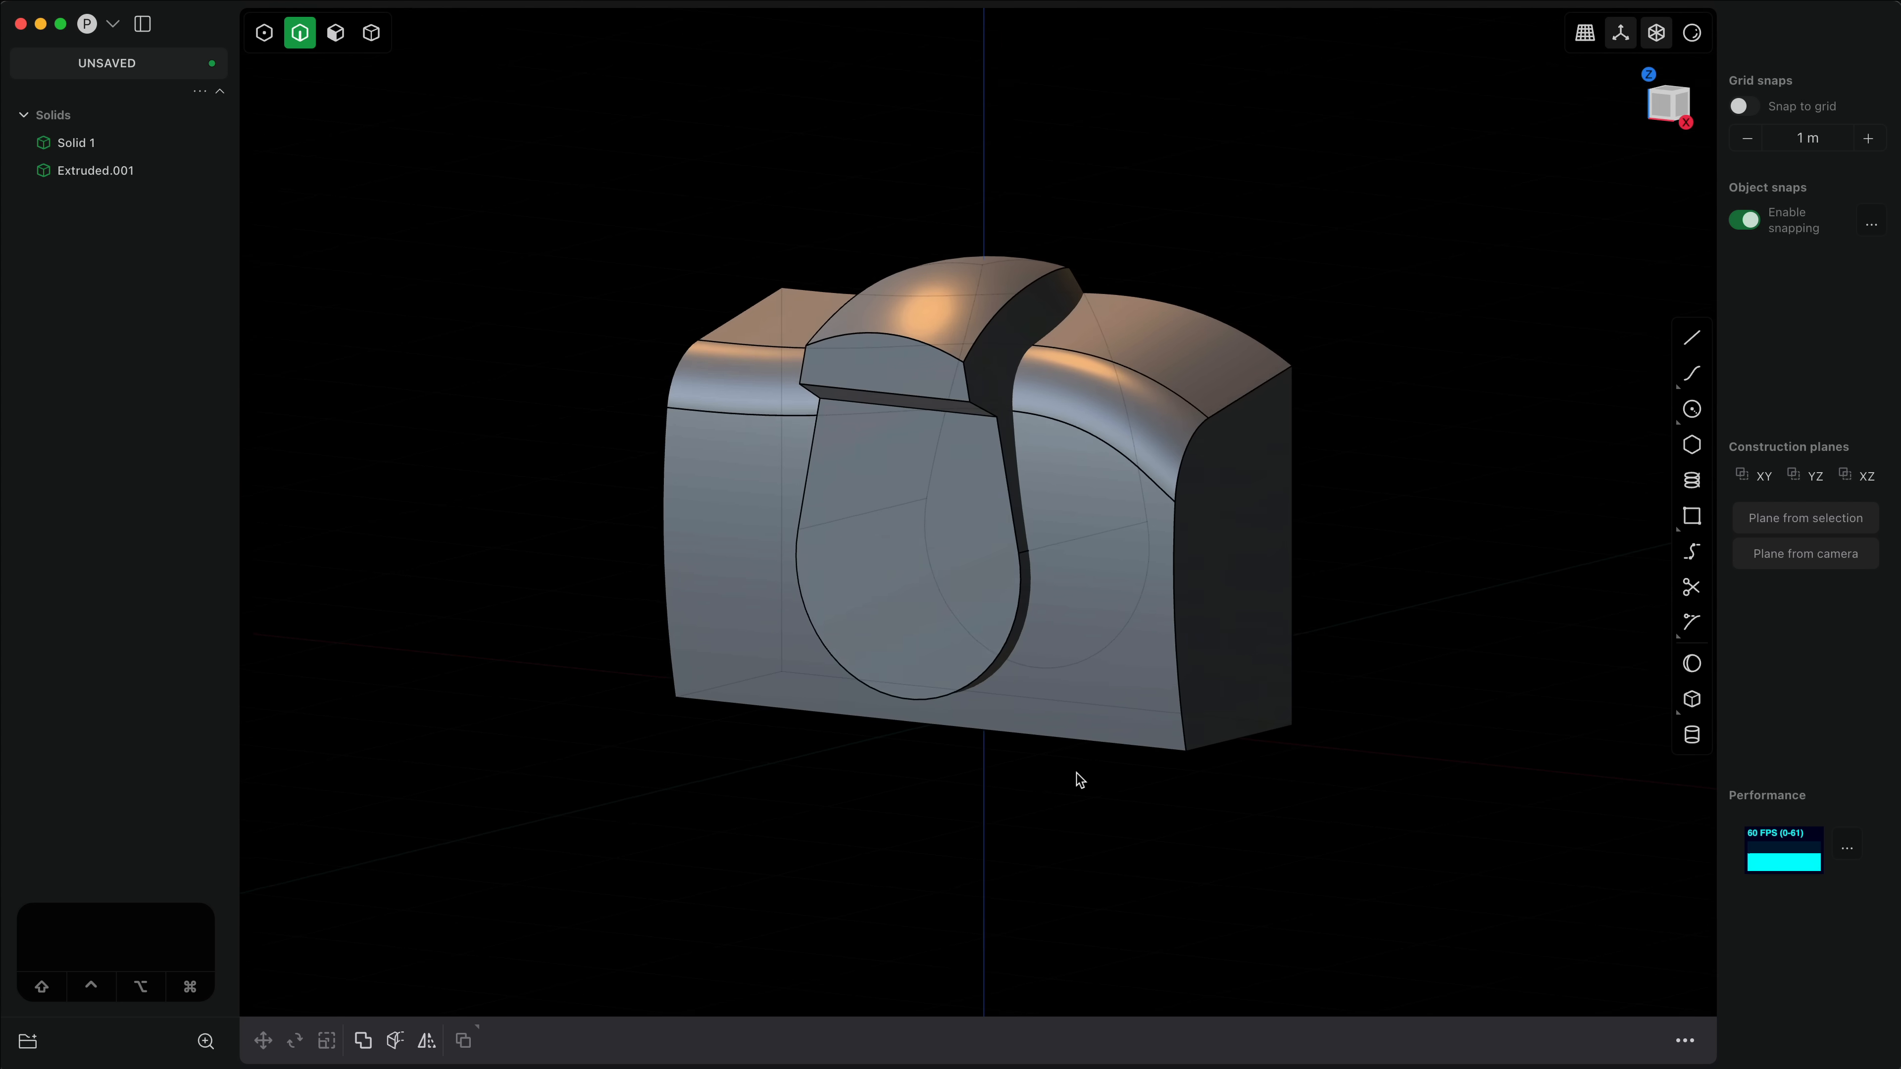
# Step: Fillet the two side edges of the hump's front face beneath the overhang by about 0.11 m
pyautogui.moveTo(908, 641); pyautogui.dragTo(1019, 705, button='middle')
pyautogui.click(841, 476)
pyautogui.press('f')
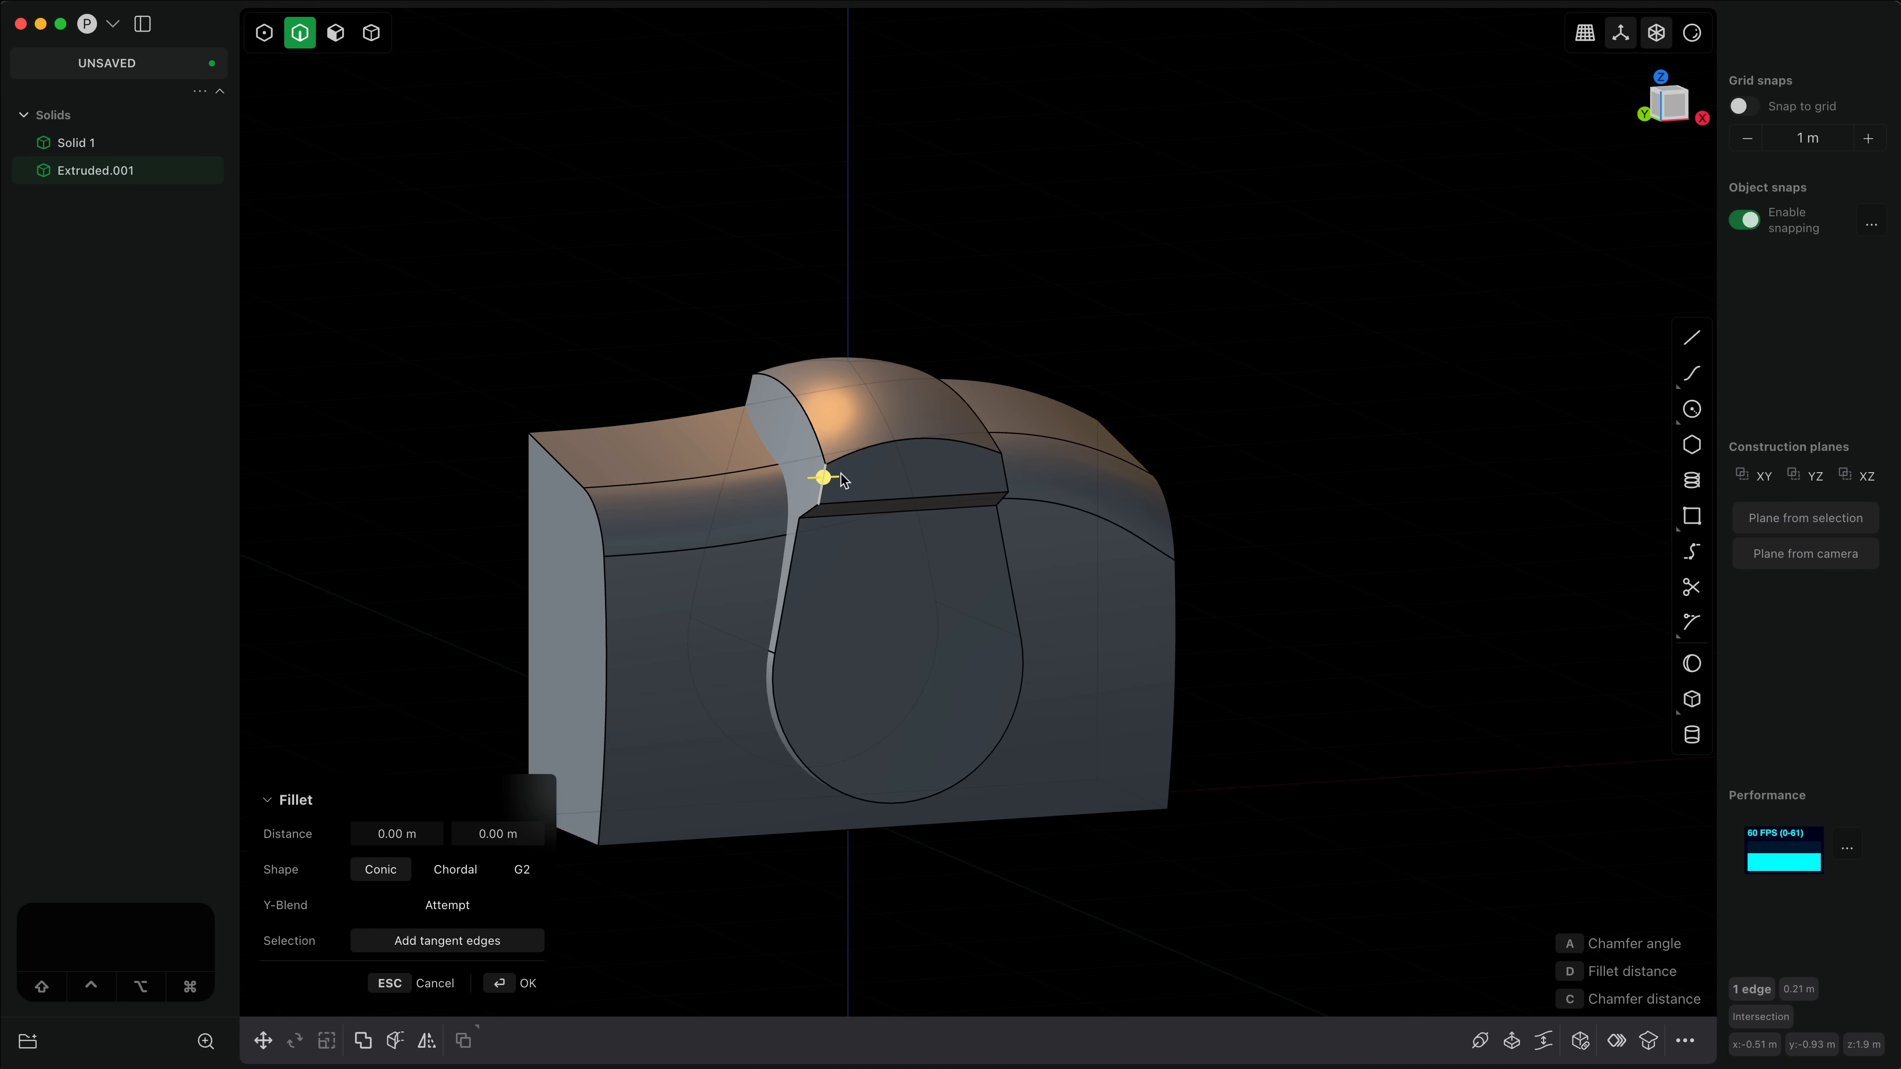
pyautogui.click(993, 460)
pyautogui.press('d')
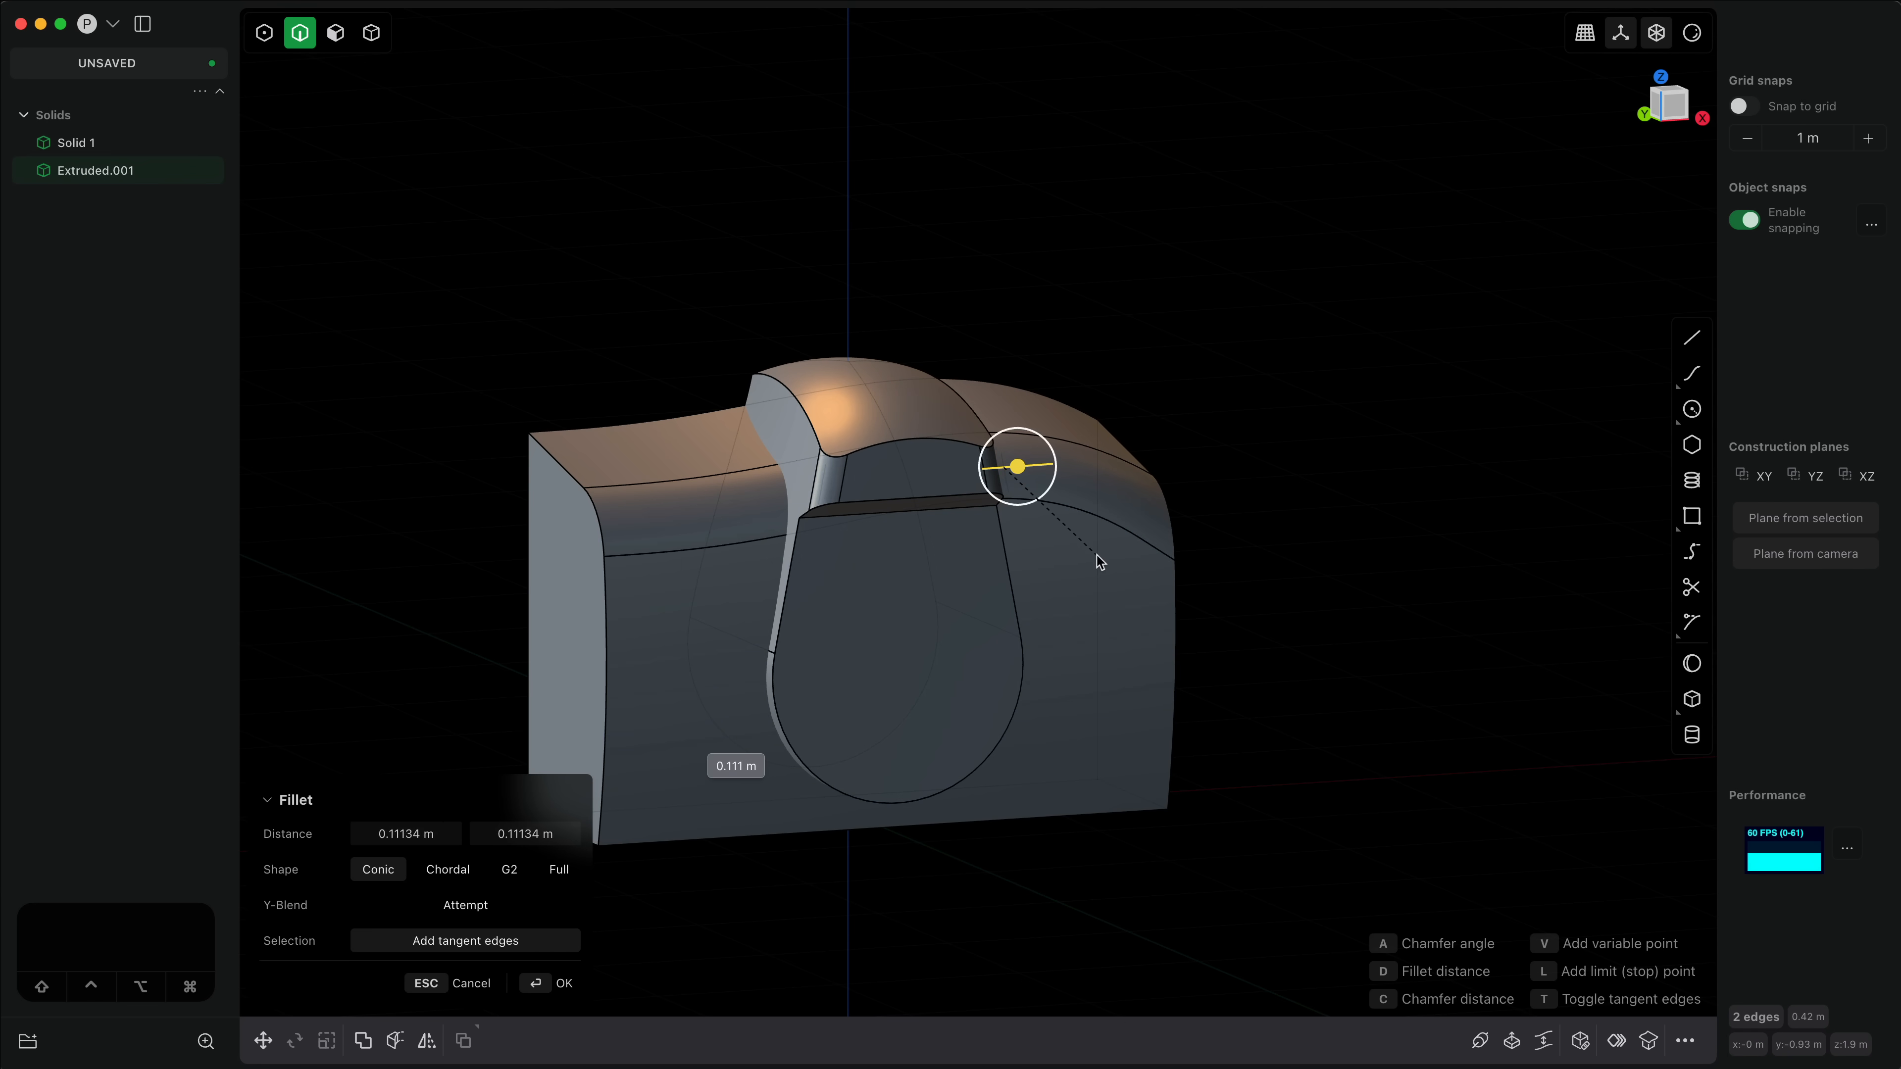
pyautogui.press('Return')
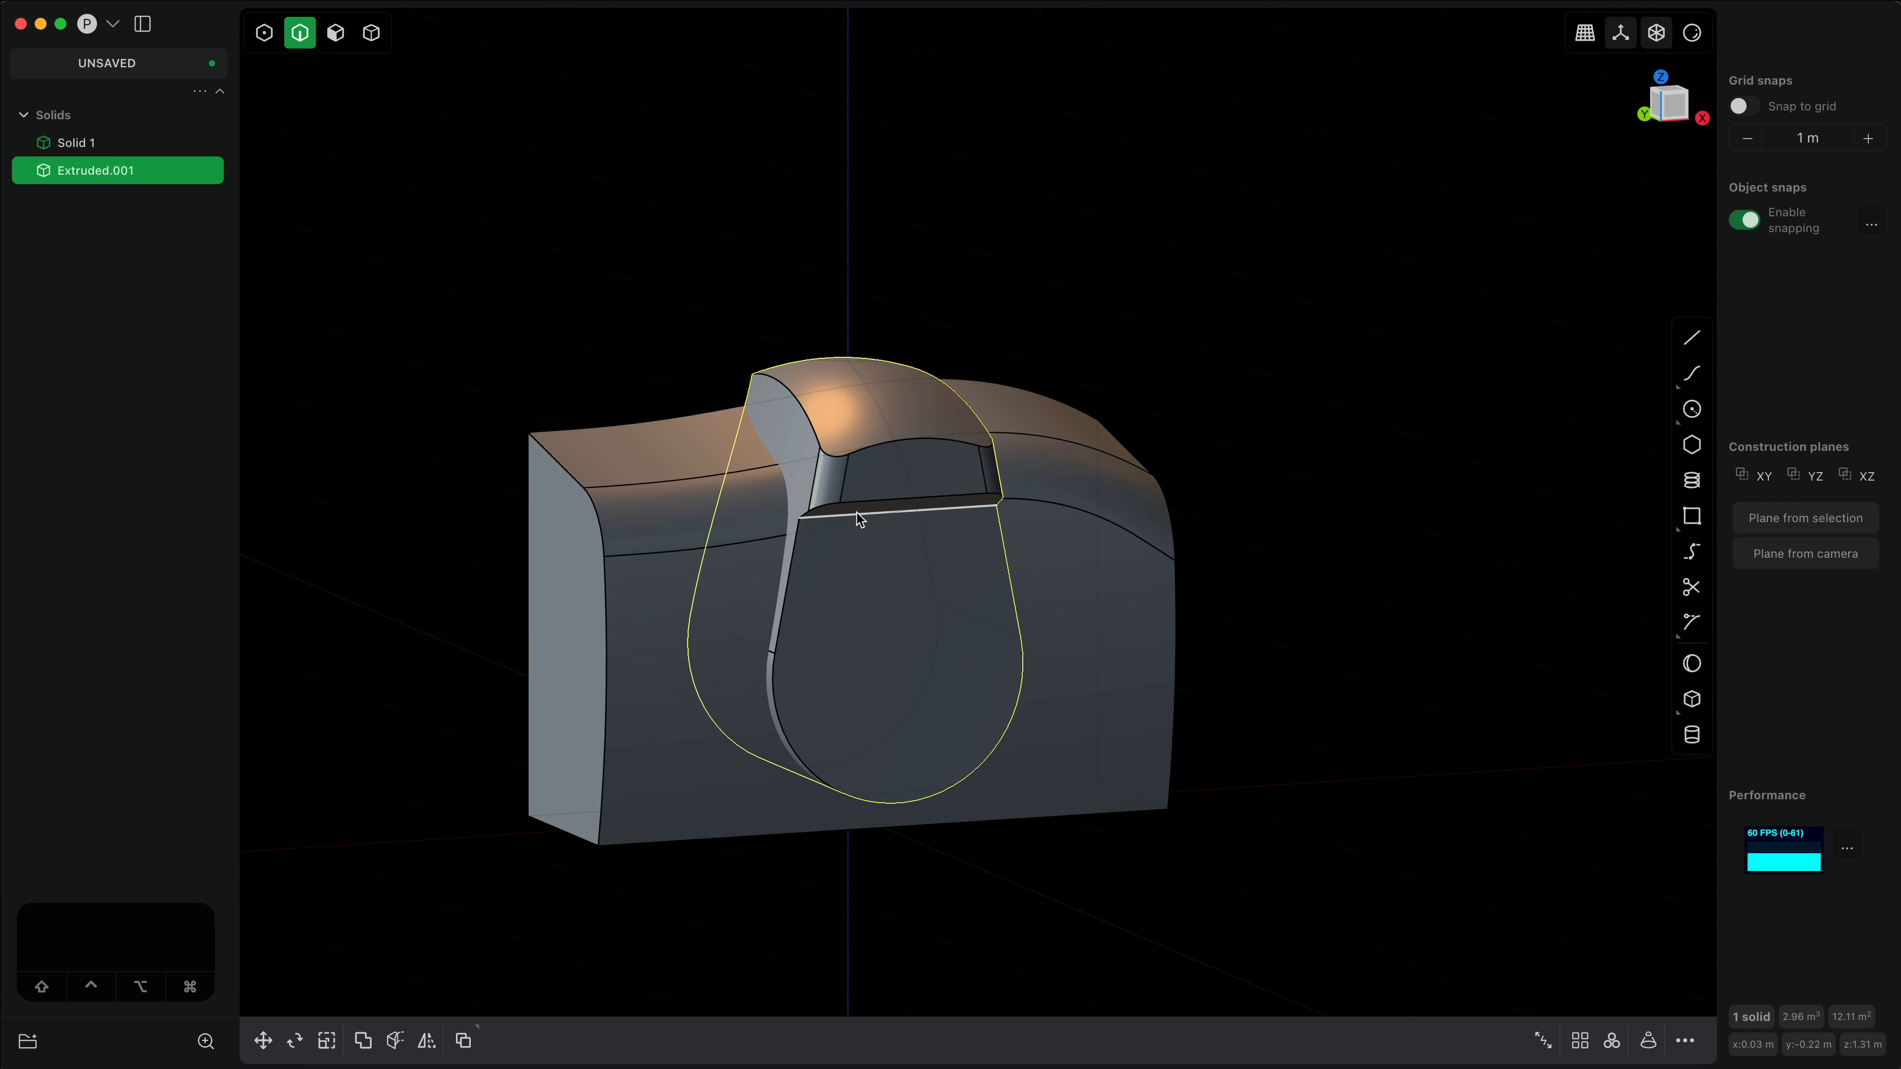
# Step: Add a small fillet to the front edge of the ledge just below the hump's overhang
pyautogui.click(868, 520)
pyautogui.press('f')
pyautogui.press('d')
pyautogui.click(936, 563)
pyautogui.press('Return')
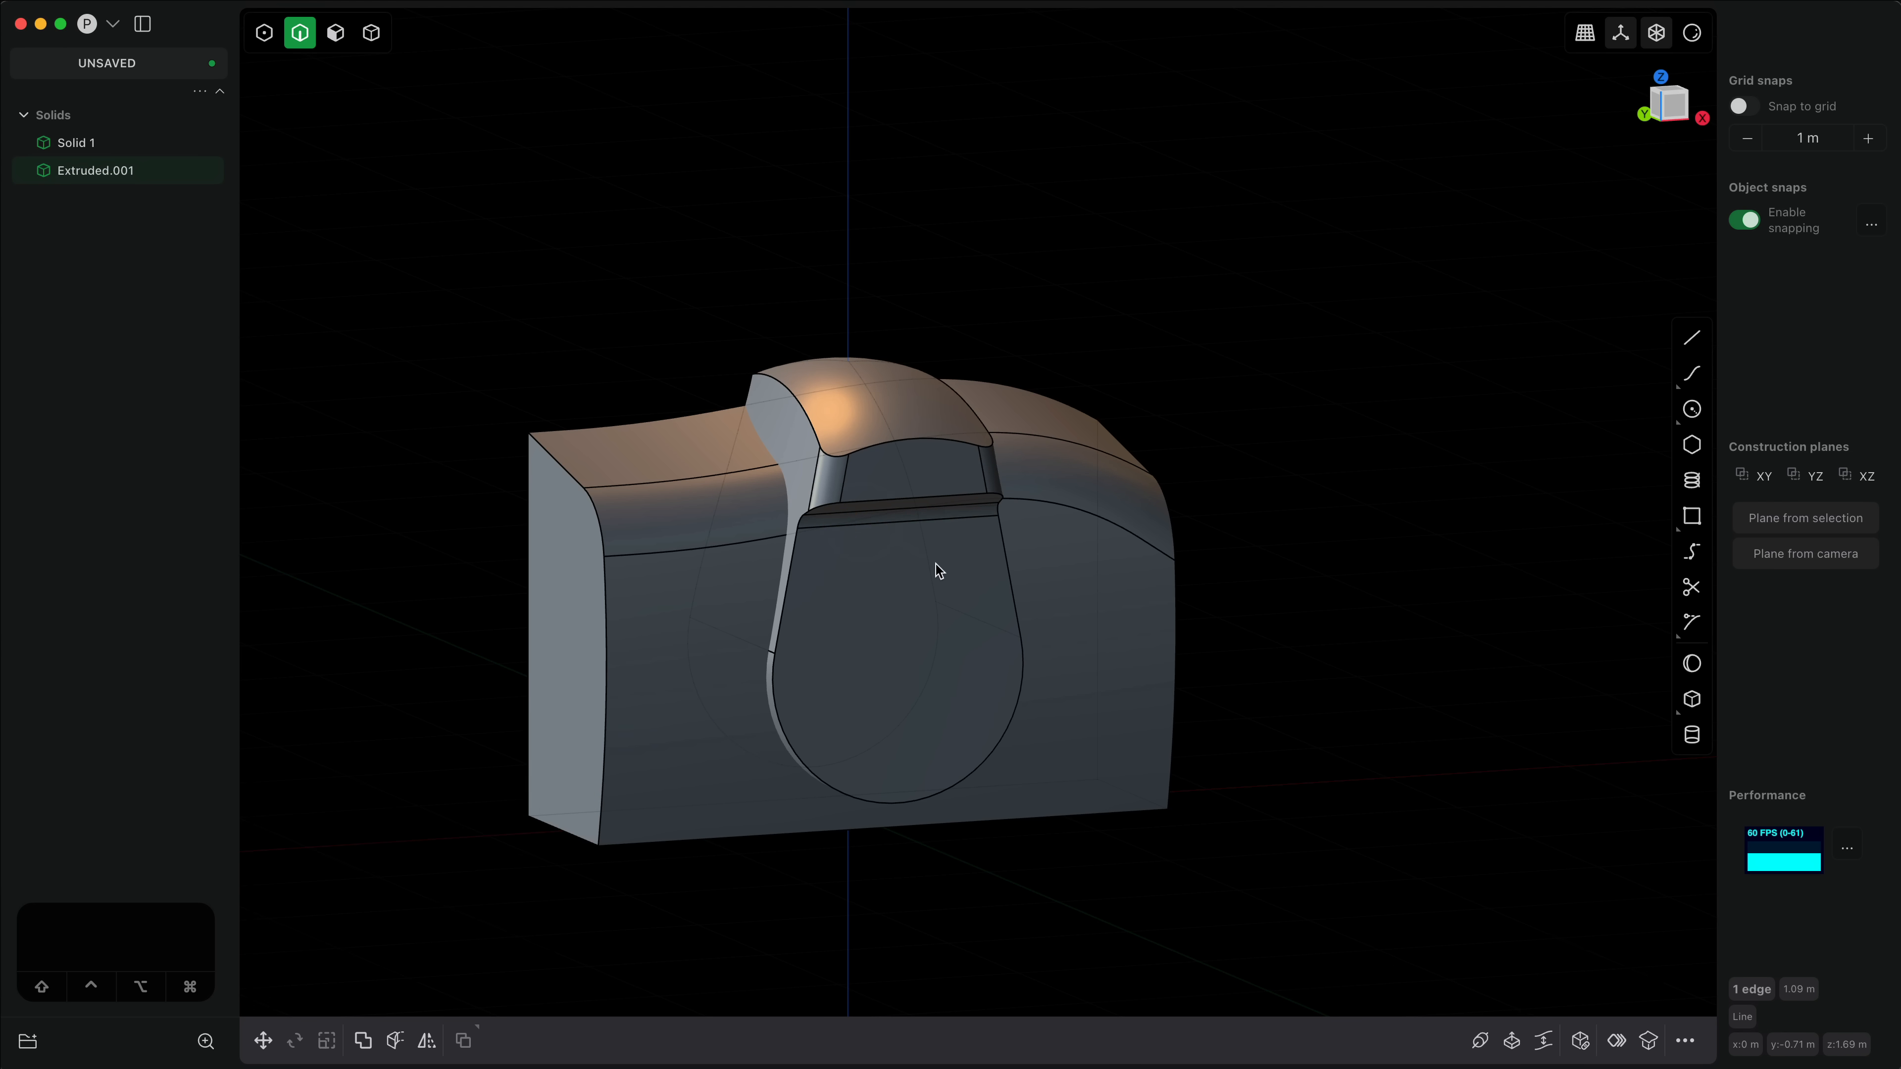
# Step: Union the main body and the central hump into one solid
pyautogui.moveTo(939, 591); pyautogui.dragTo(825, 682, button='middle')
pyautogui.press('super+a')
pyautogui.press('q')
pyautogui.press('q')
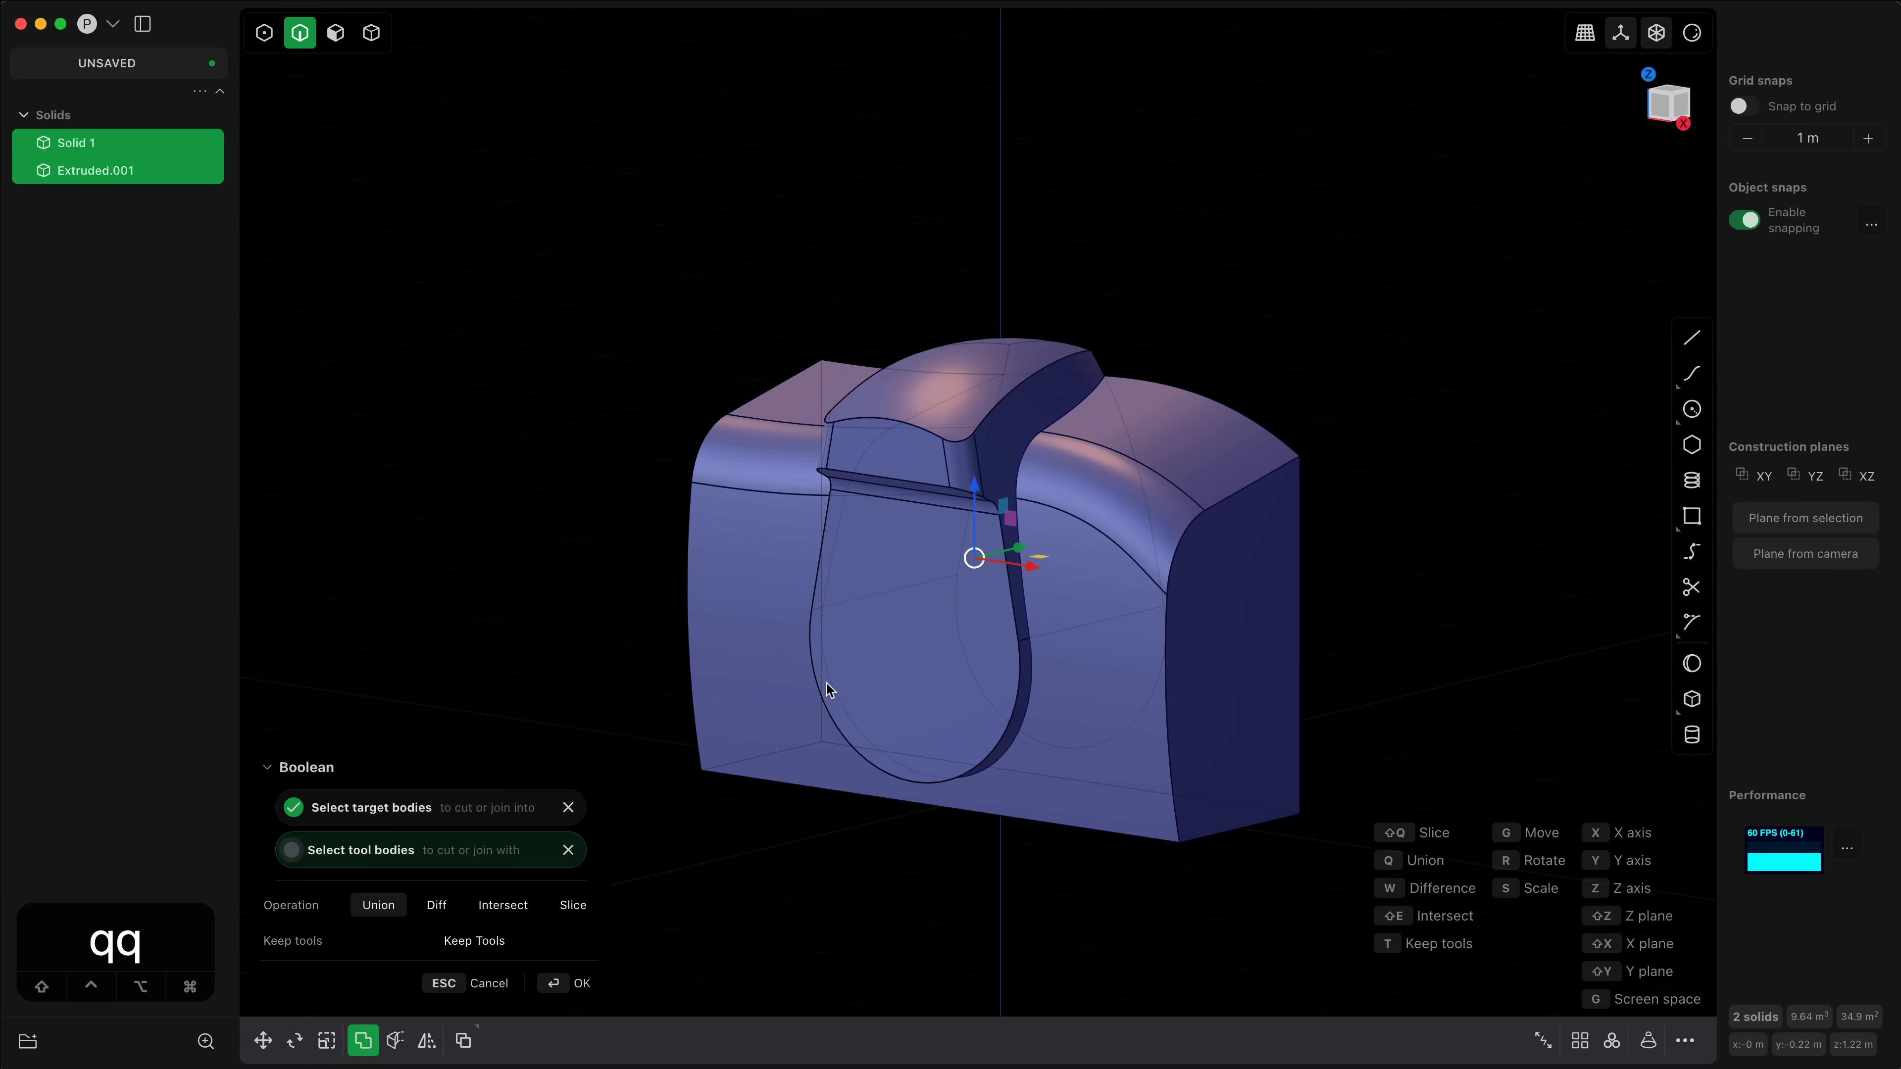
pyautogui.rightClick(860, 714)
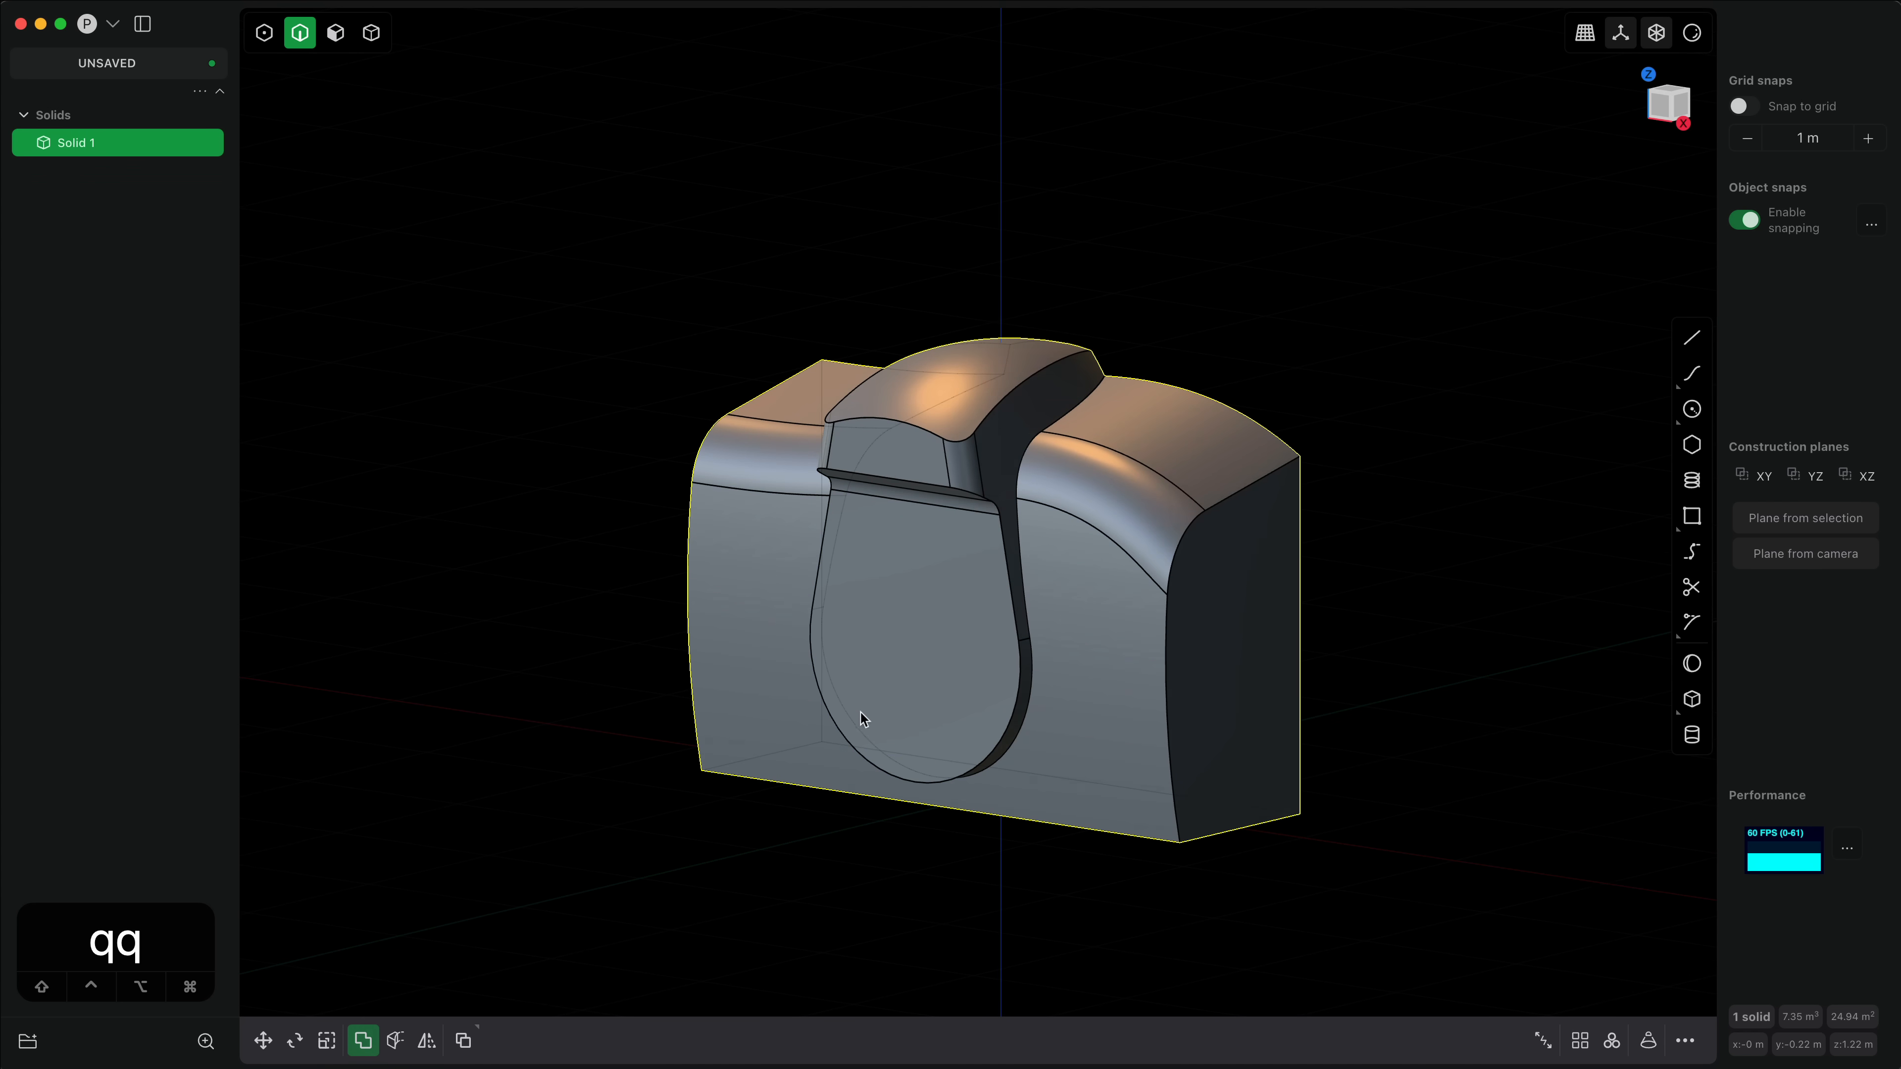
# Step: Fillet the hump's top outline and its seam with the main body by about 0.05 m
pyautogui.click(1035, 377)
pyautogui.click(1075, 410)
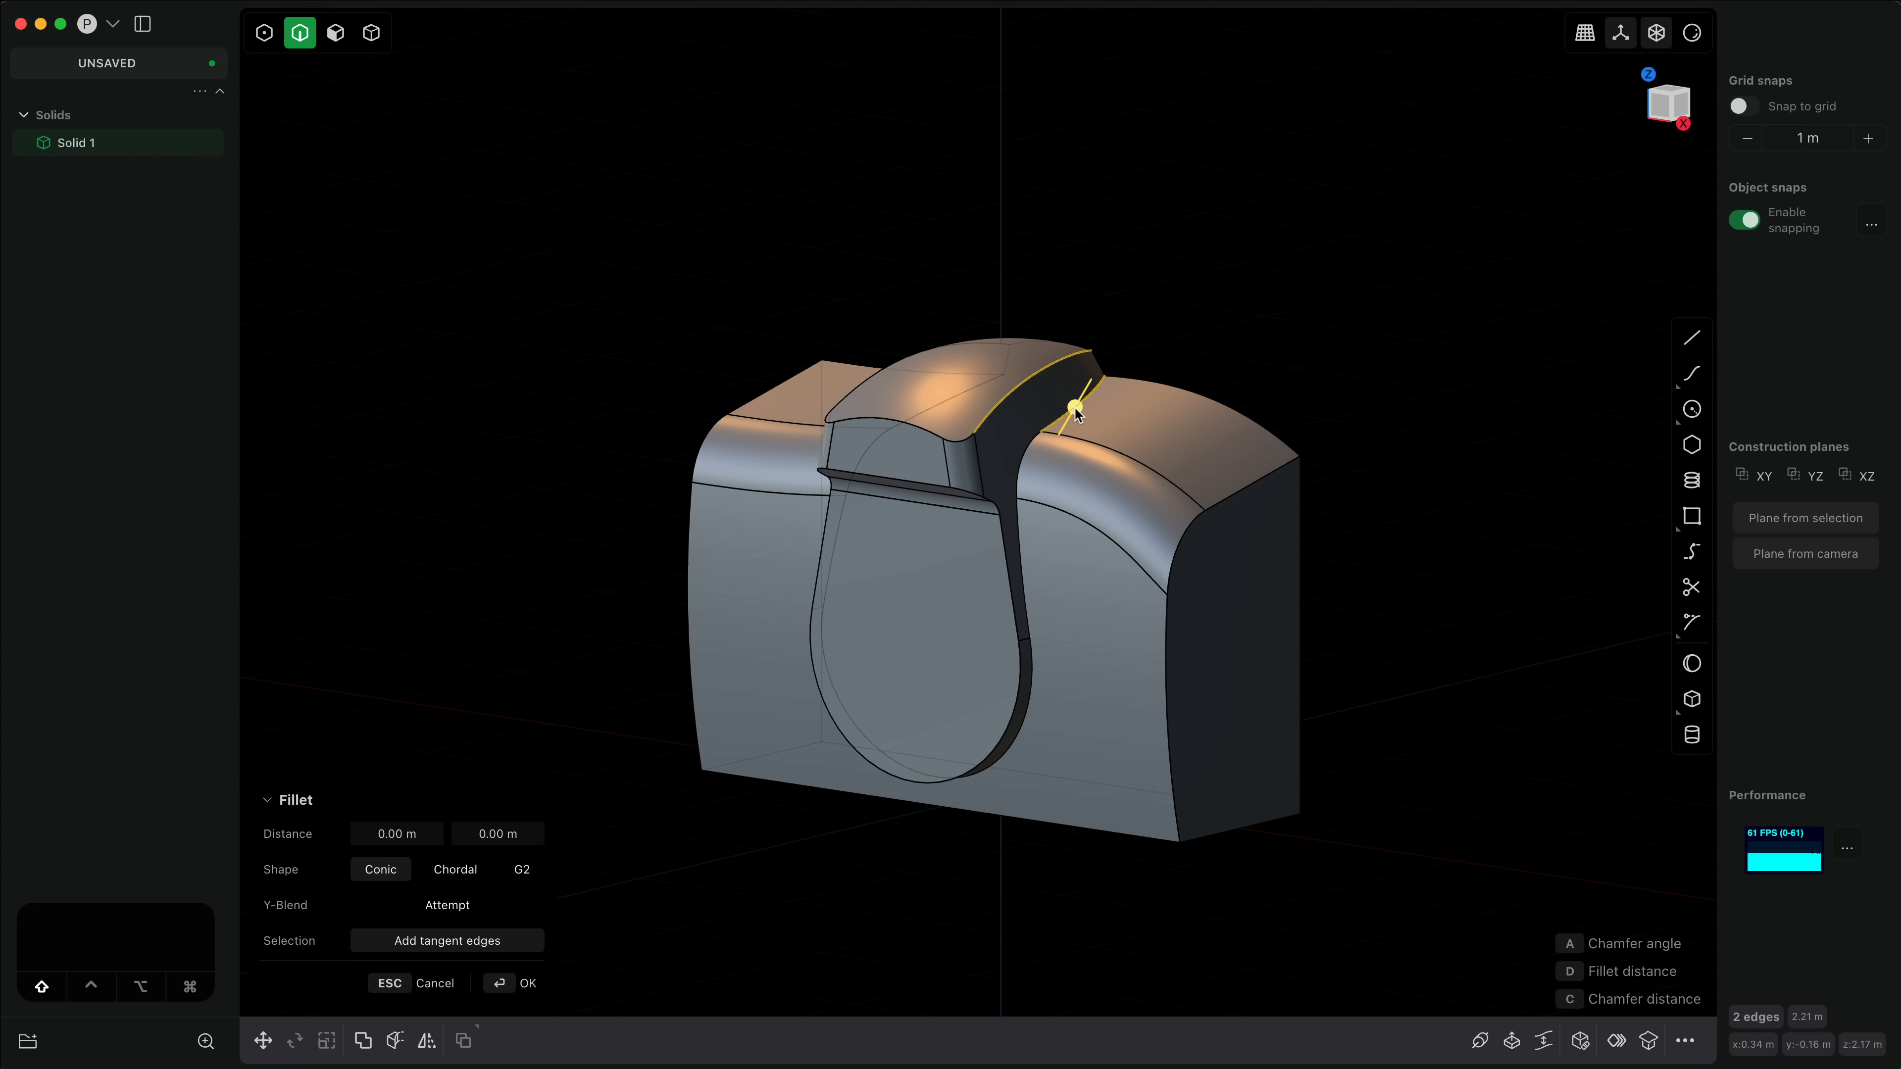
pyautogui.press('d')
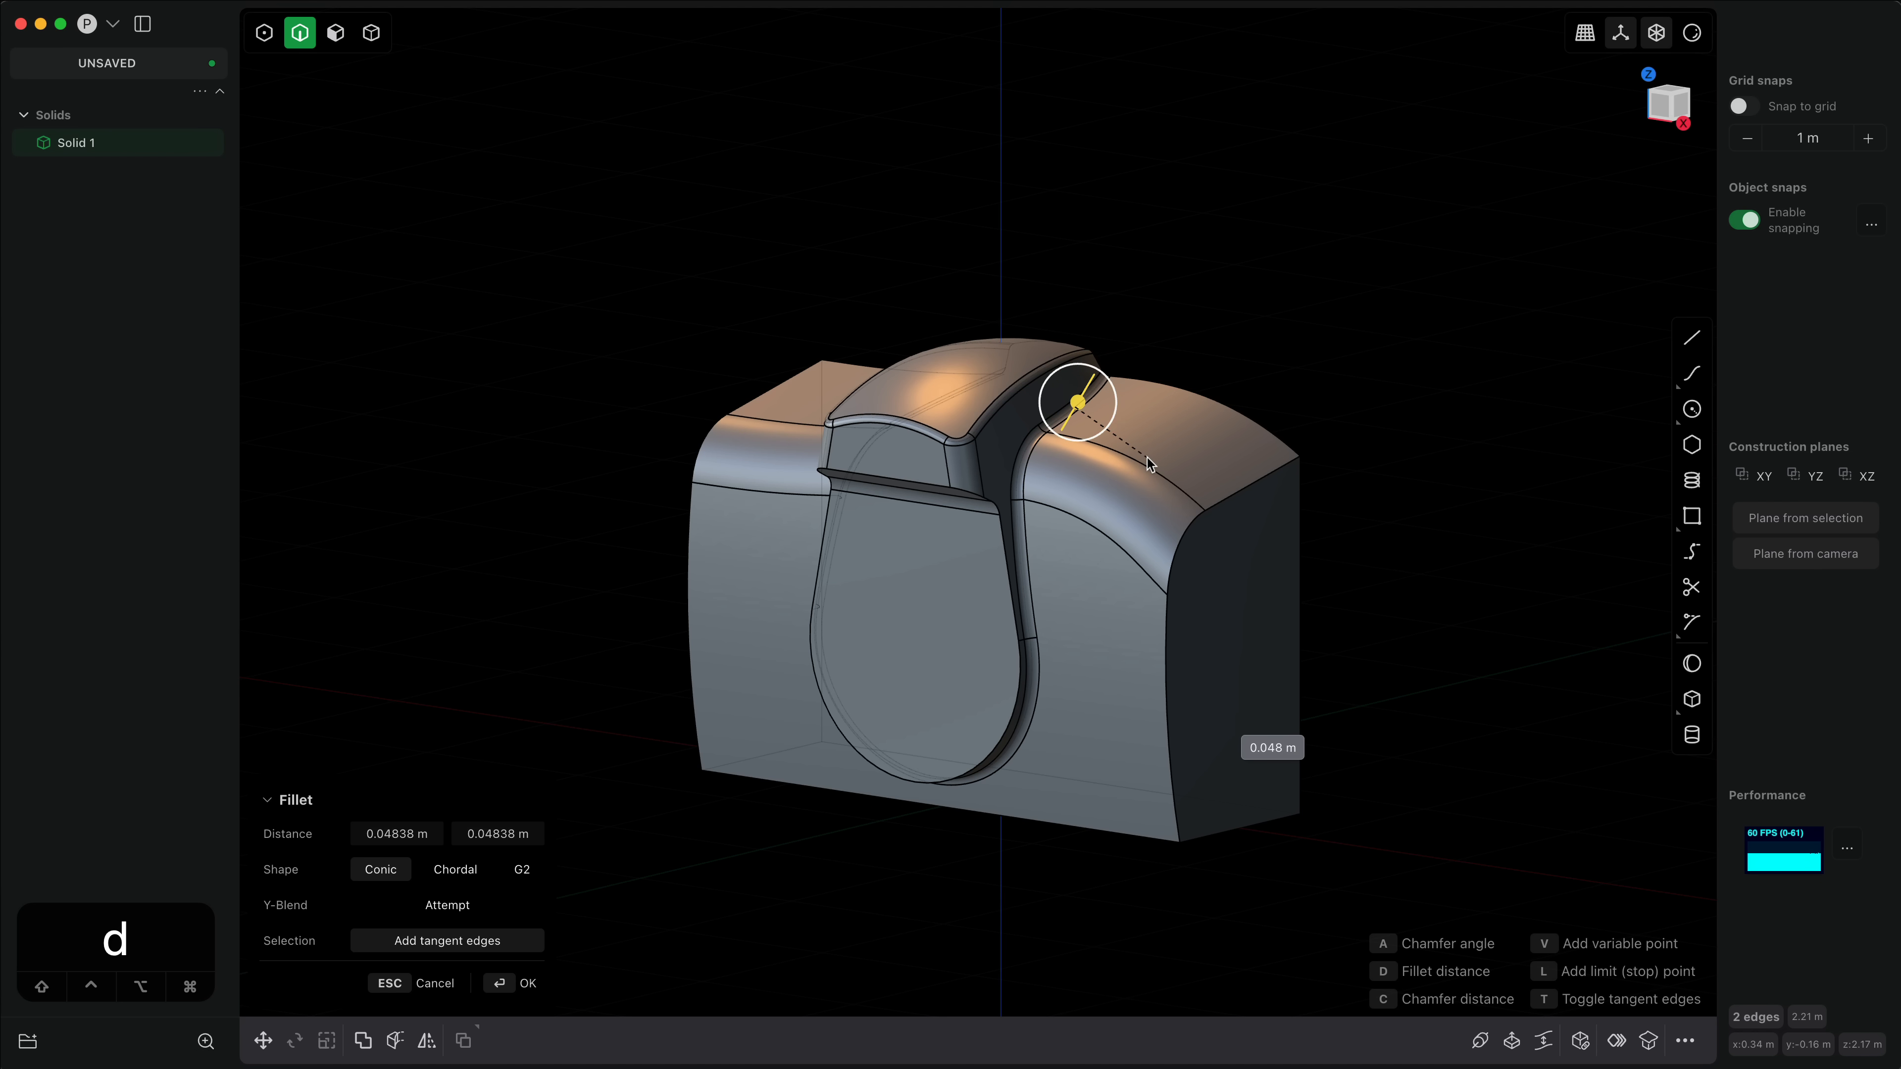
pyautogui.click(1151, 463)
# Step: Fillet the bottom edge of the body's +X end by about 0.38 m
pyautogui.click(1230, 828)
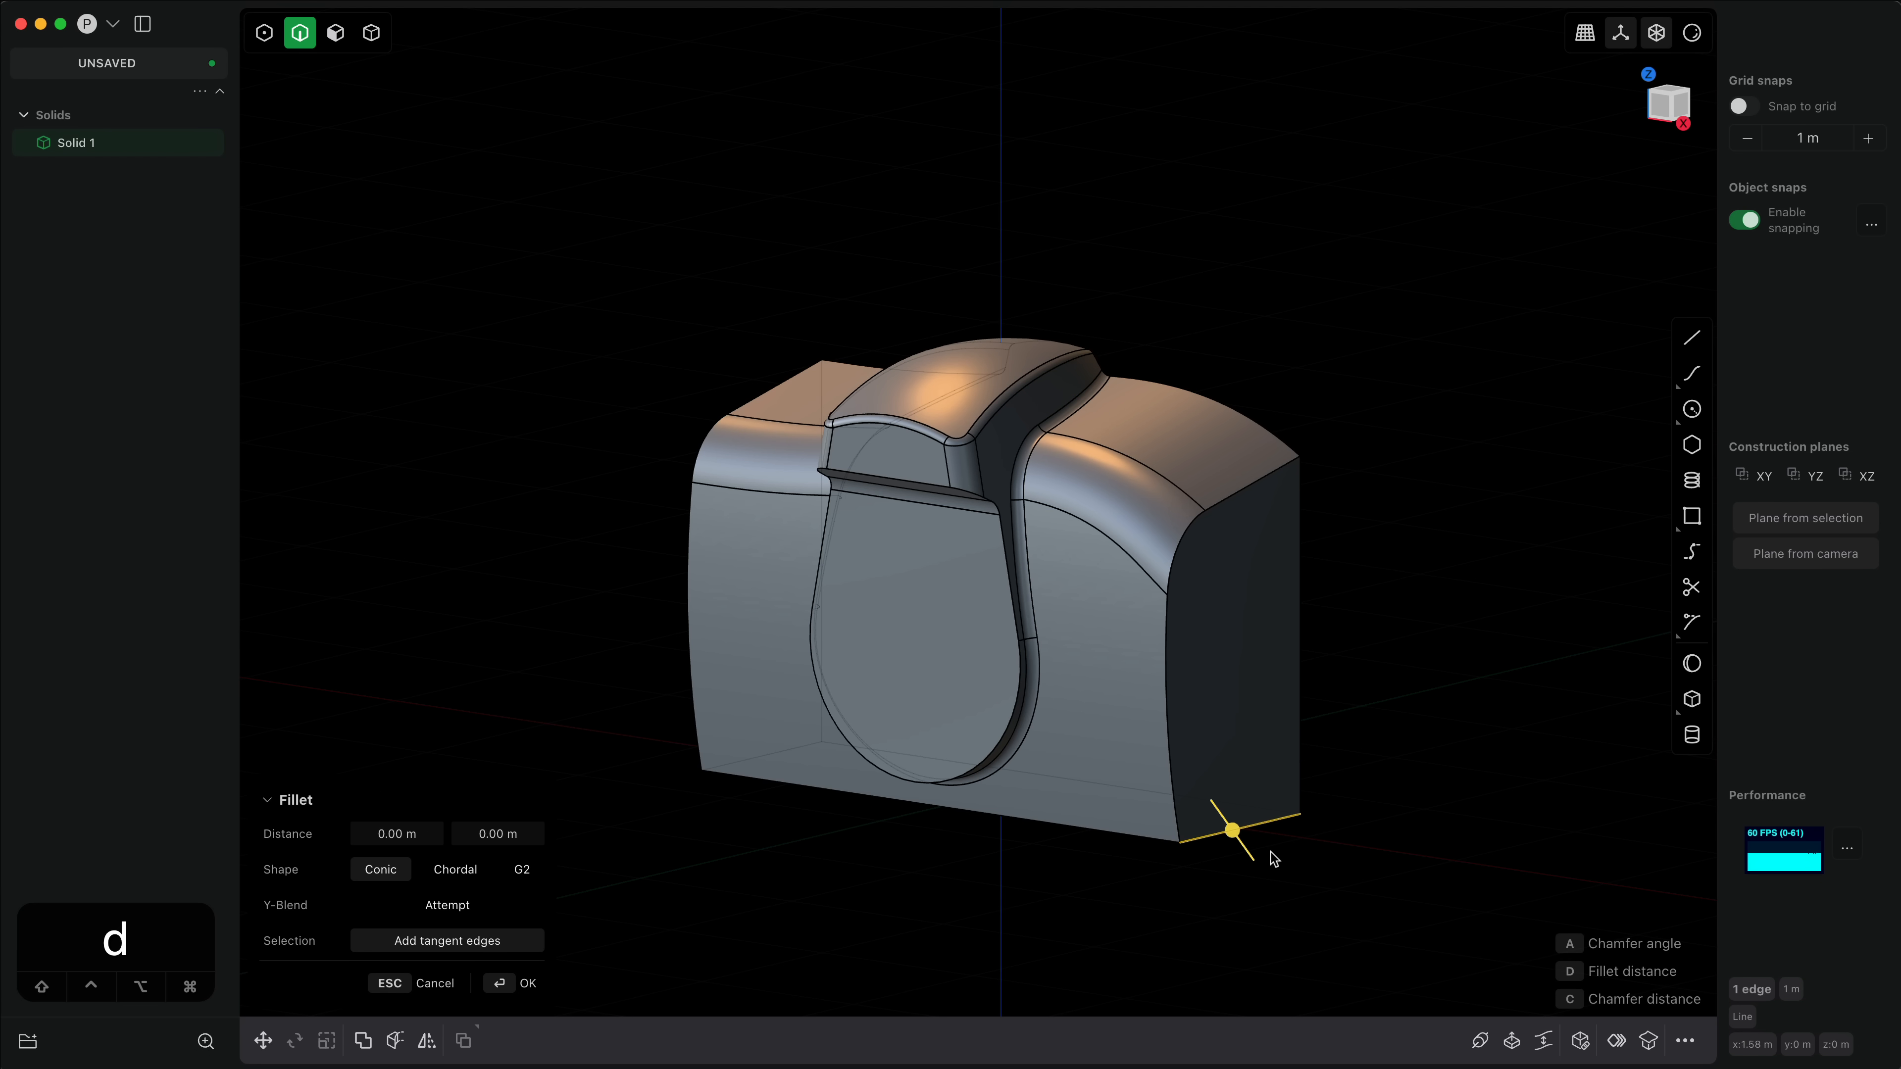
pyautogui.press('d')
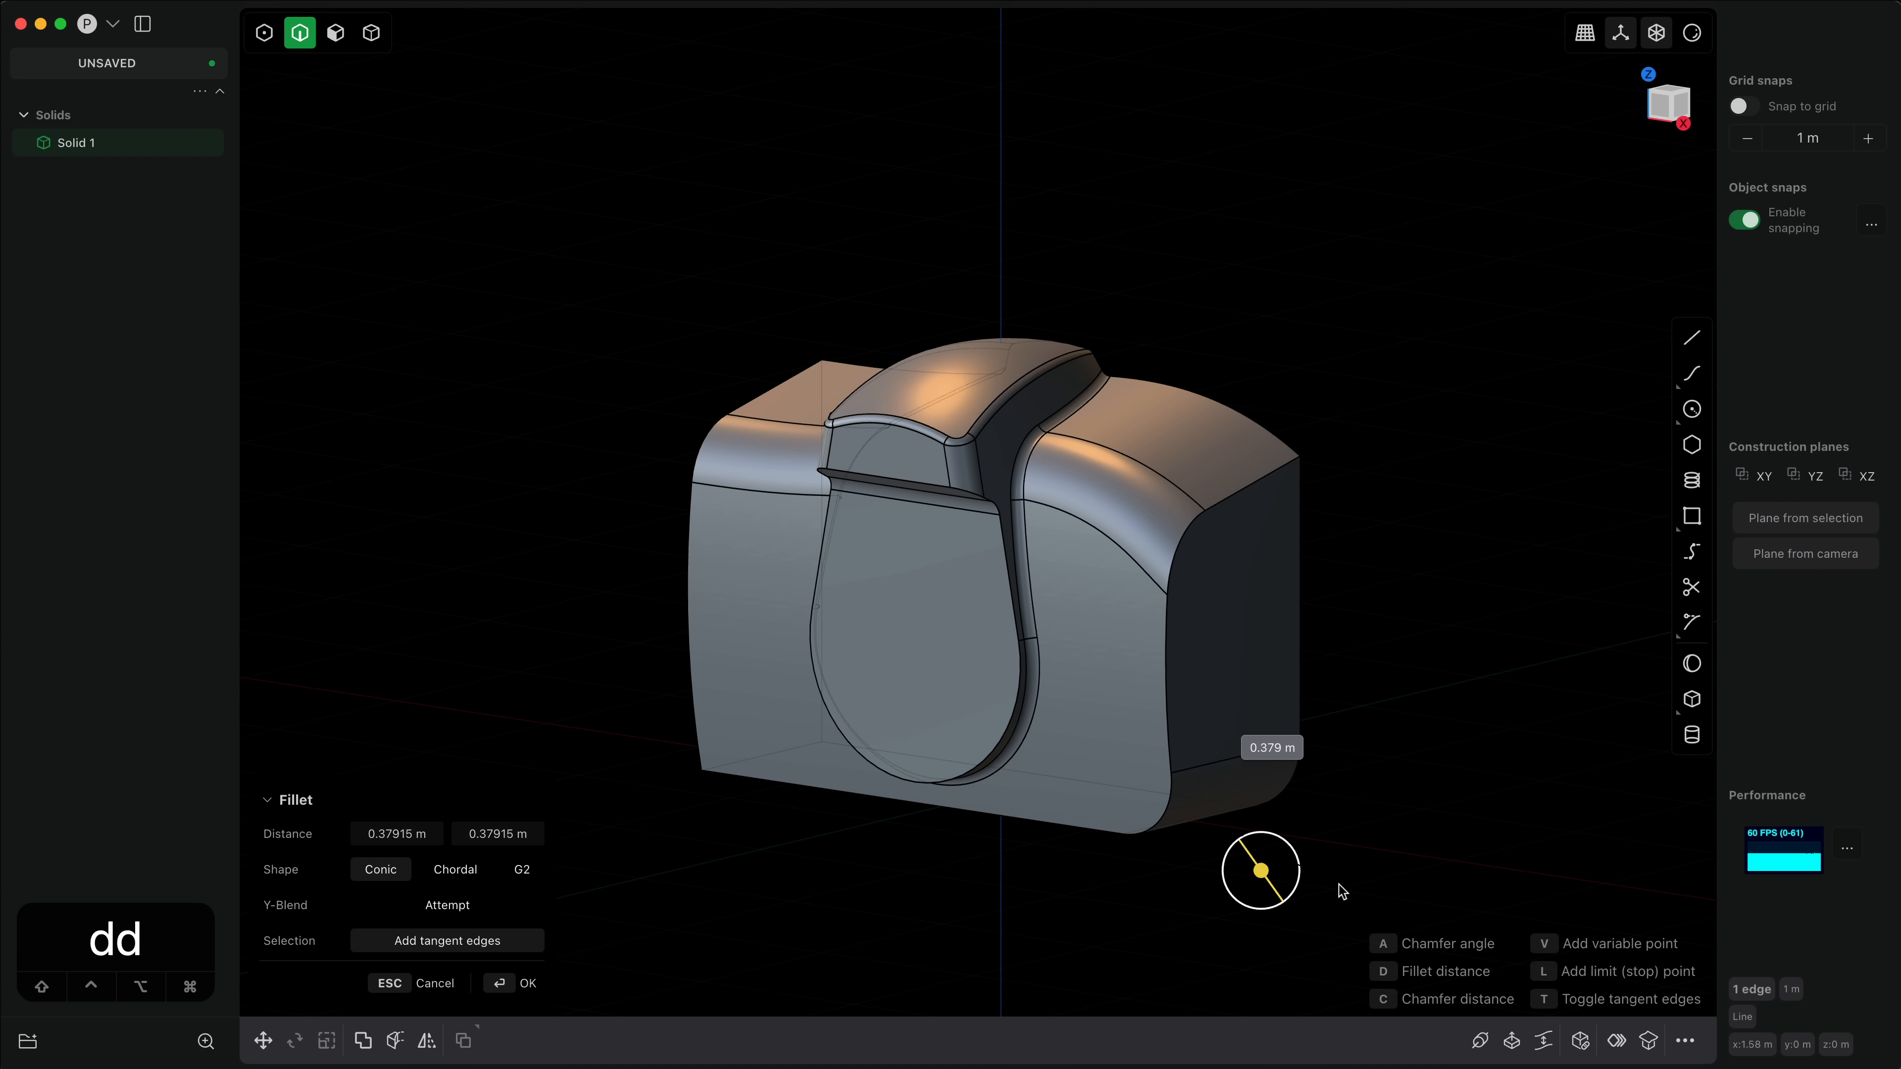
pyautogui.click(1338, 885)
pyautogui.click(1334, 788)
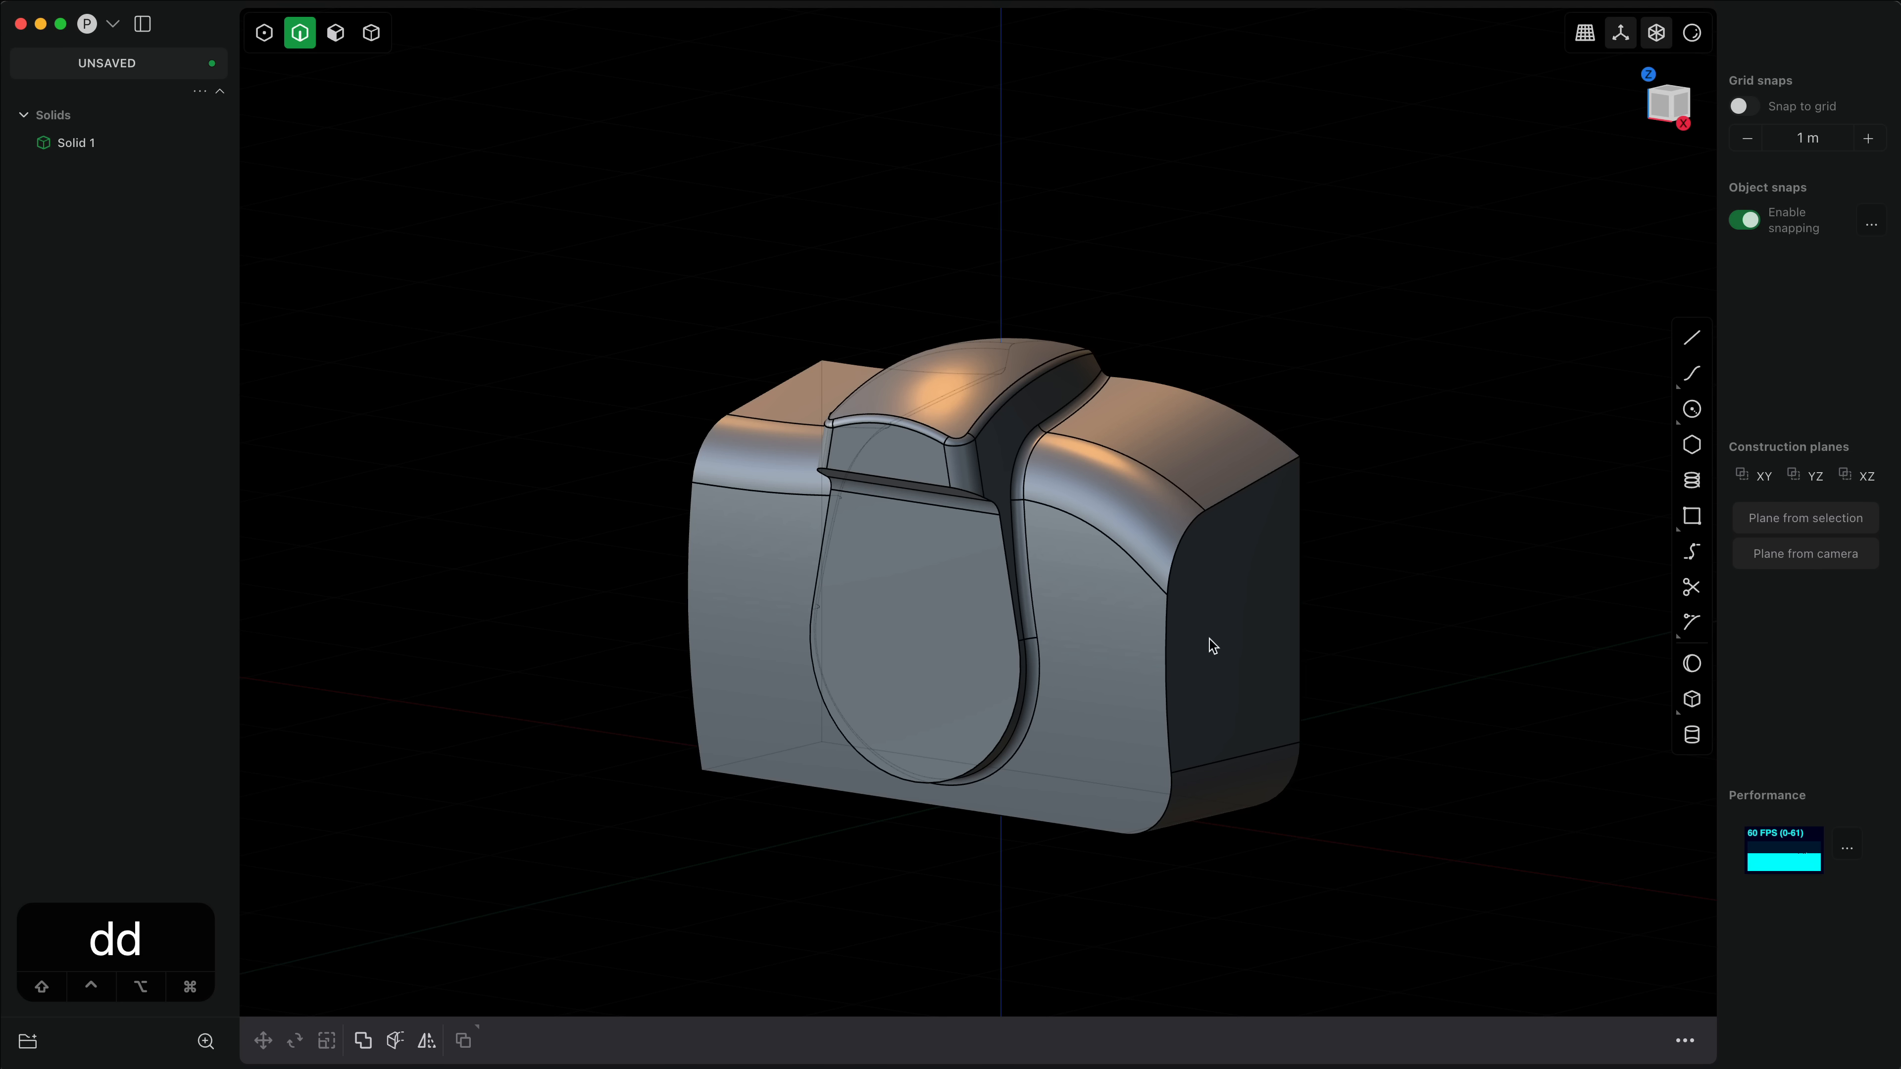
# Step: Turn the body's +X end face into a spline surface of degree 2 x 2 with 1 x 1 spans and show its control points
pyautogui.moveTo(1212, 646); pyautogui.dragTo(1200, 678, button='middle')
pyautogui.press('3')
pyautogui.moveTo(1248, 648); pyautogui.dragTo(1226, 663)
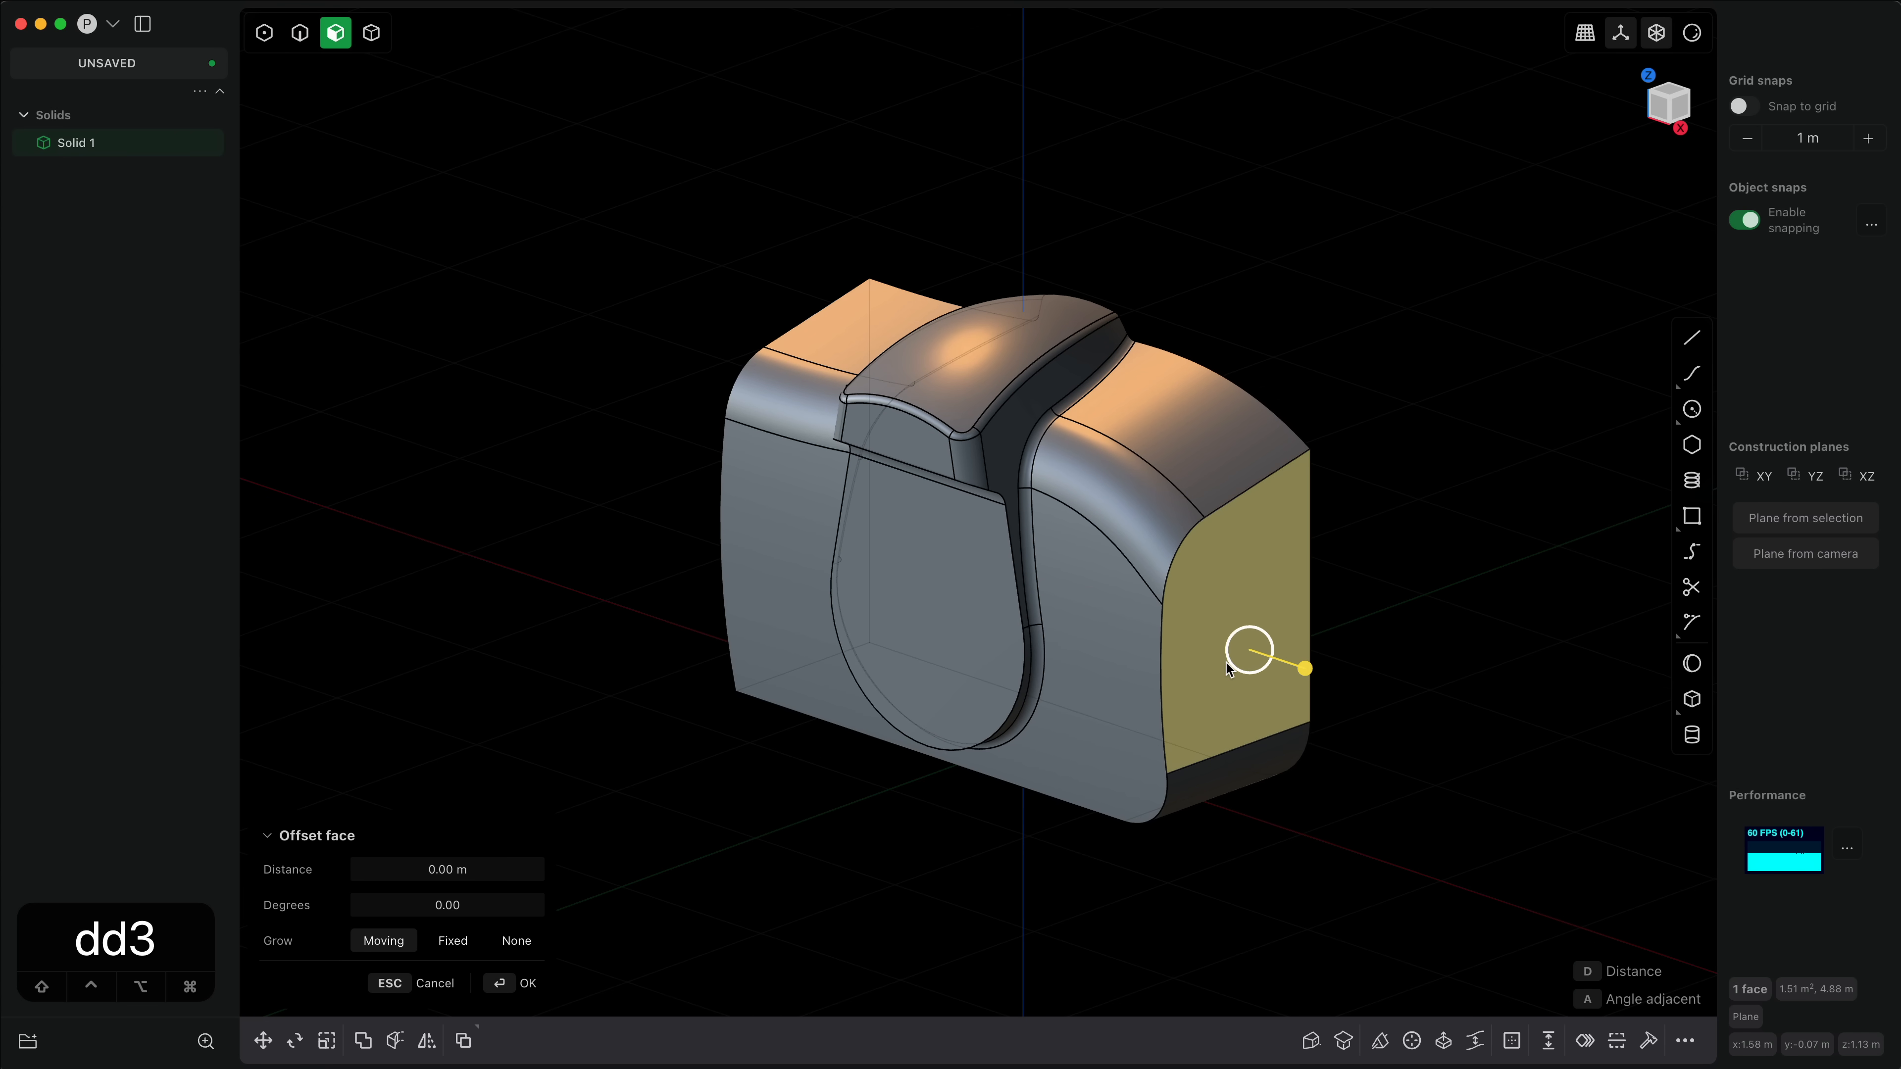
pyautogui.hotkey('shift', 's')
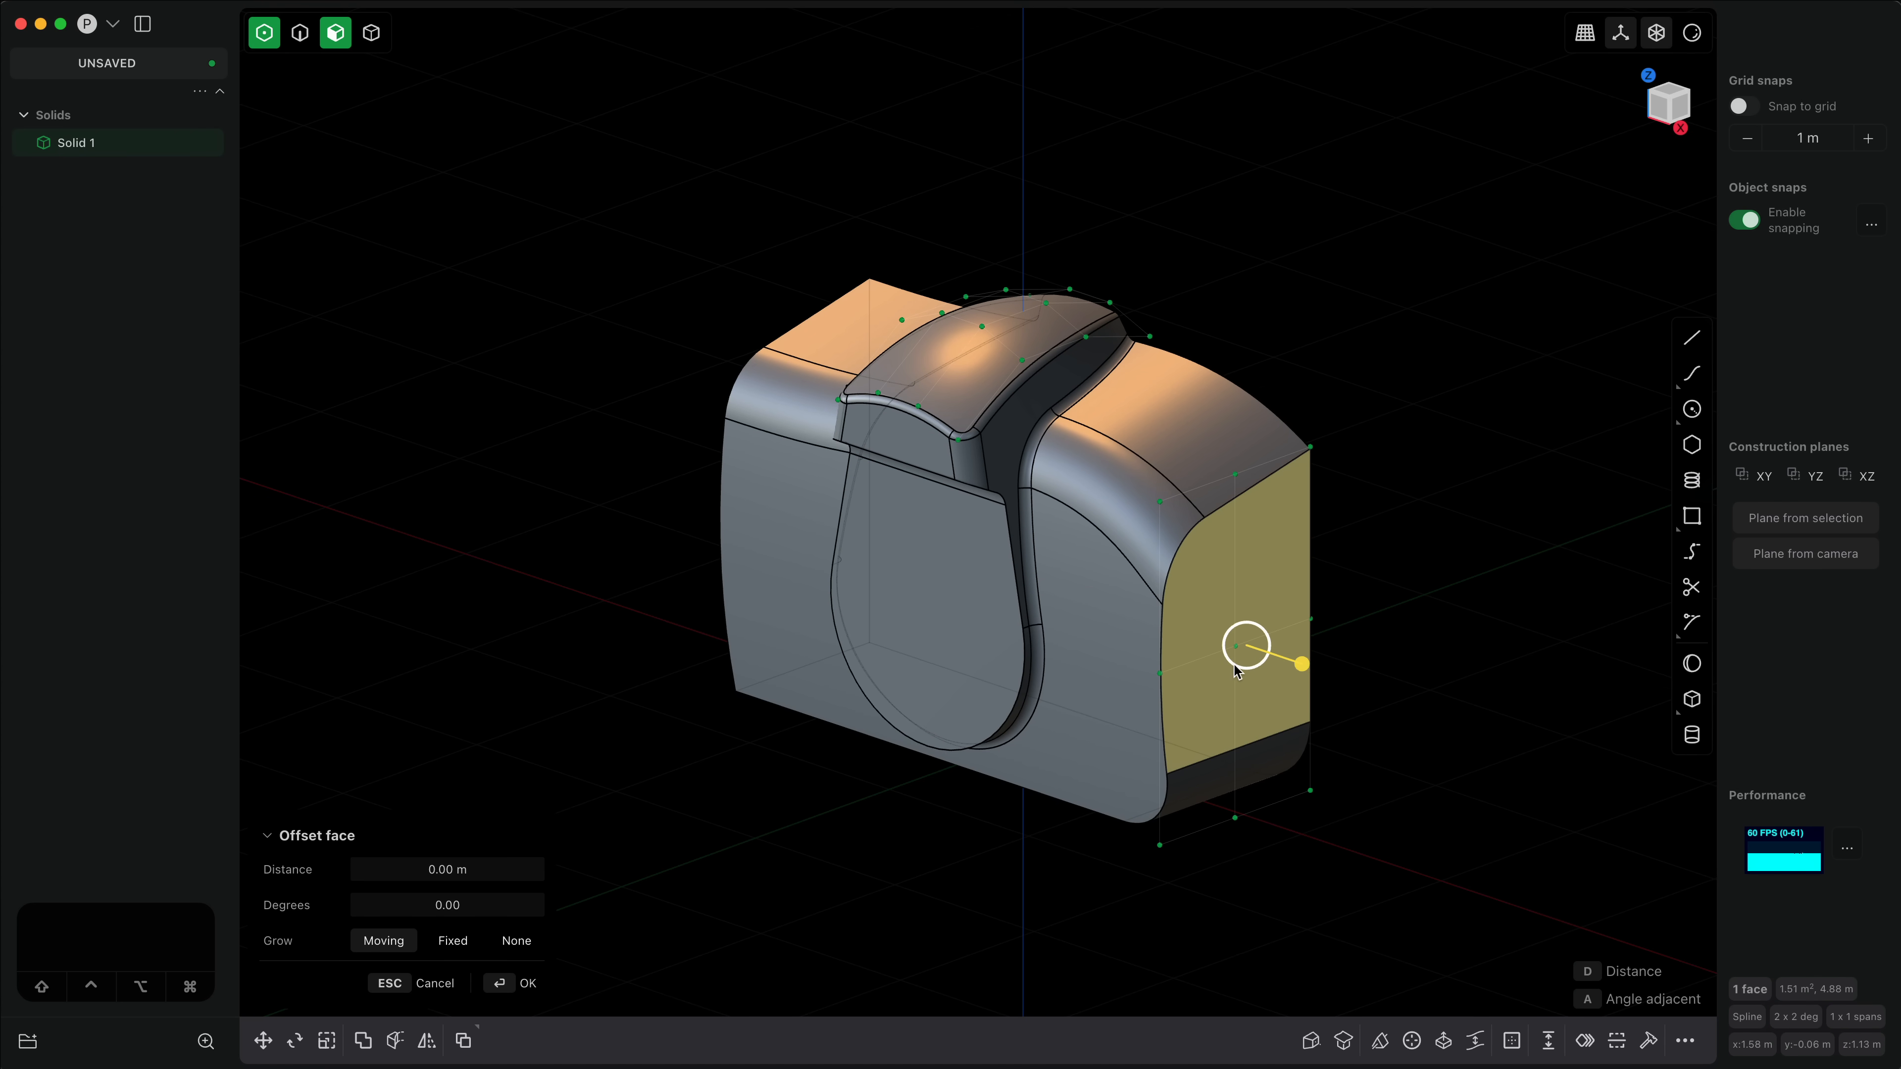
pyautogui.moveTo(1346, 833); pyautogui.dragTo(1360, 830, button='middle')
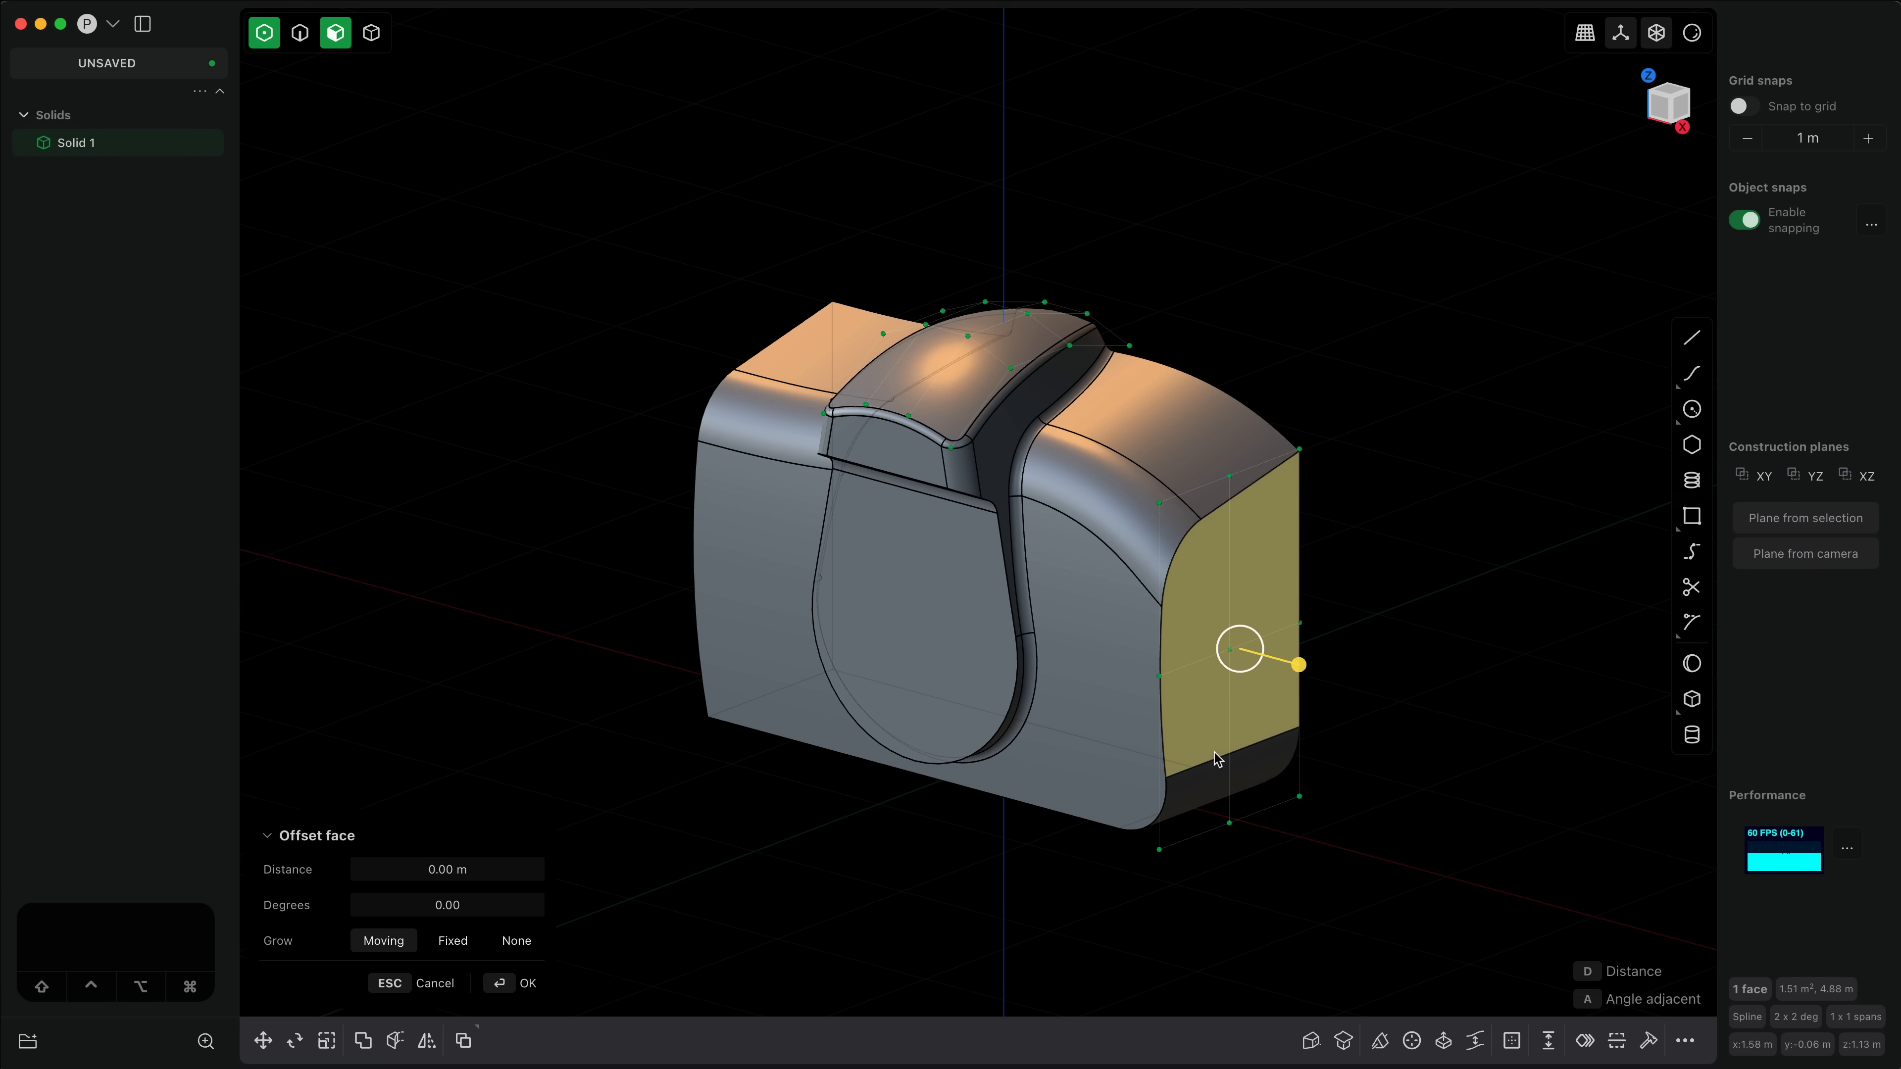
pyautogui.moveTo(1215, 753); pyautogui.dragTo(1158, 480, button='middle')
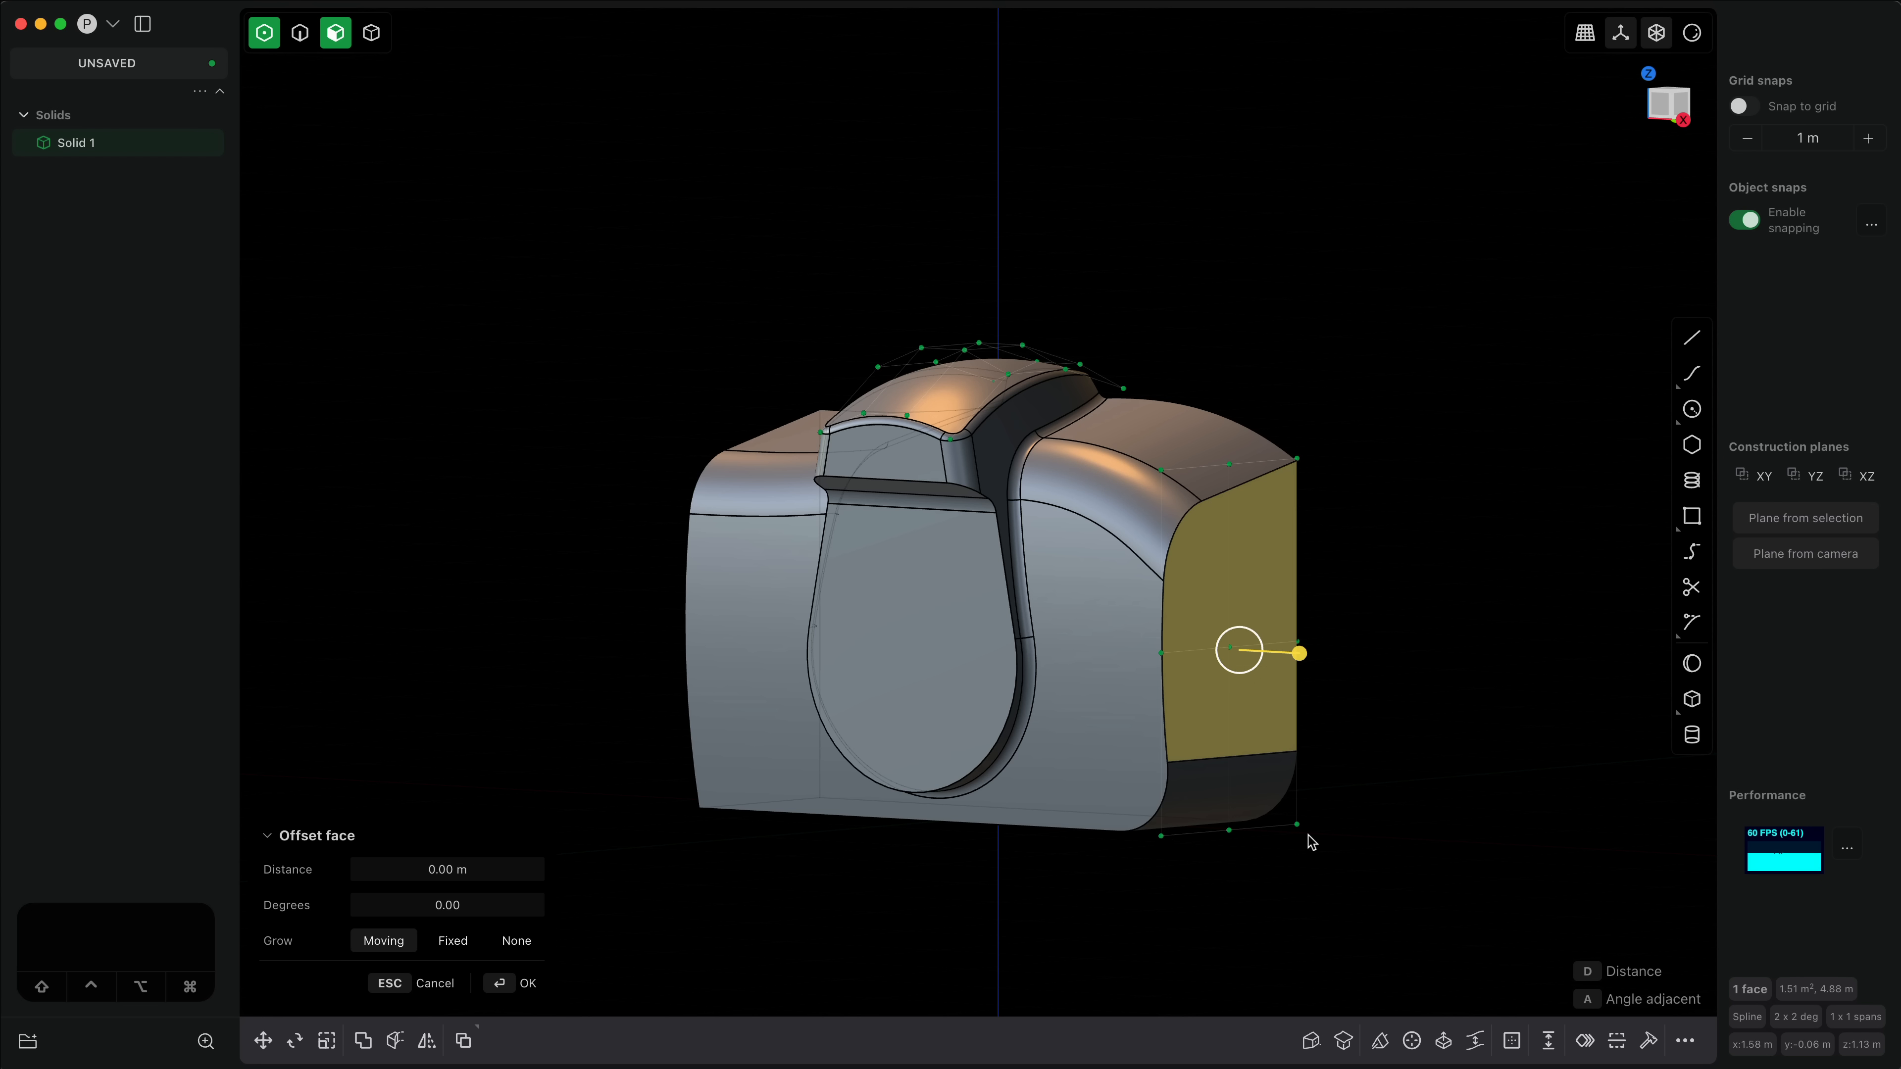
pyautogui.moveTo(1115, 839); pyautogui.dragTo(1125, 846, button='middle')
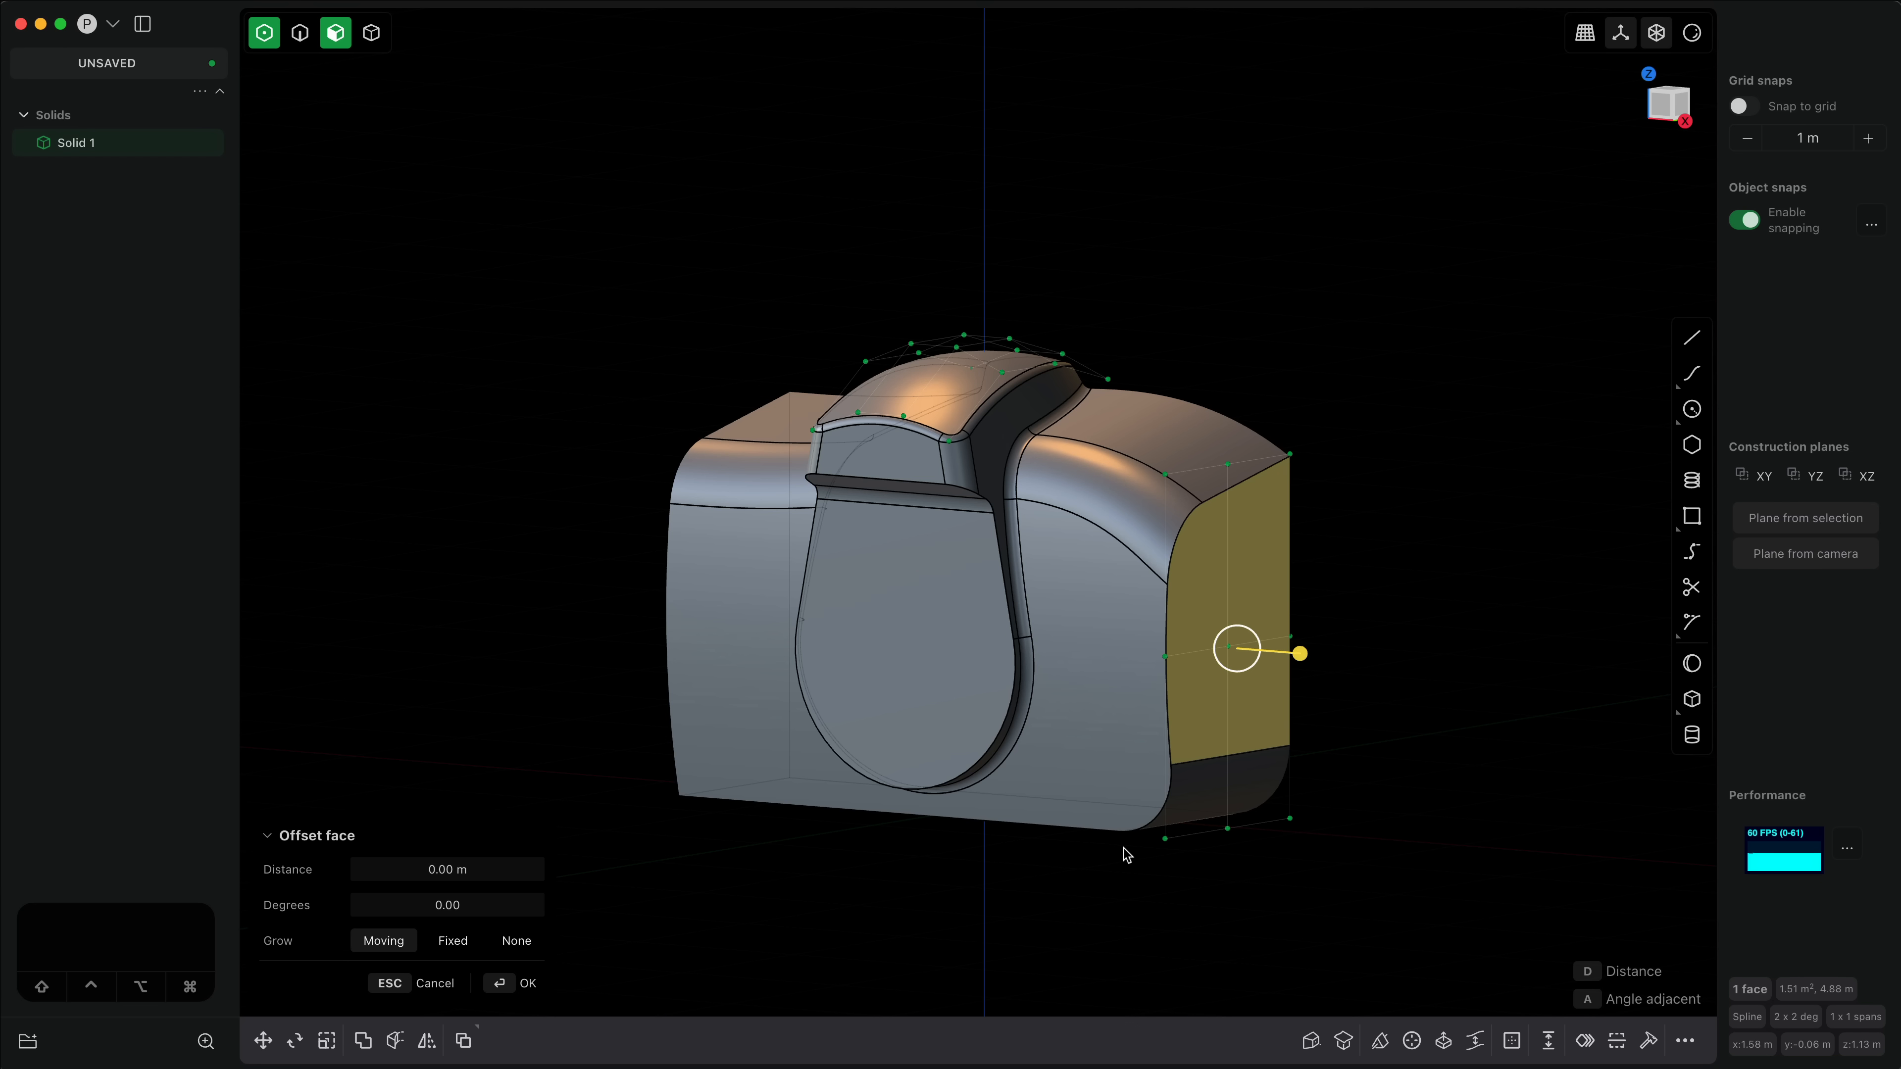
pyautogui.moveTo(1225, 919); pyautogui.dragTo(1219, 917, button='middle')
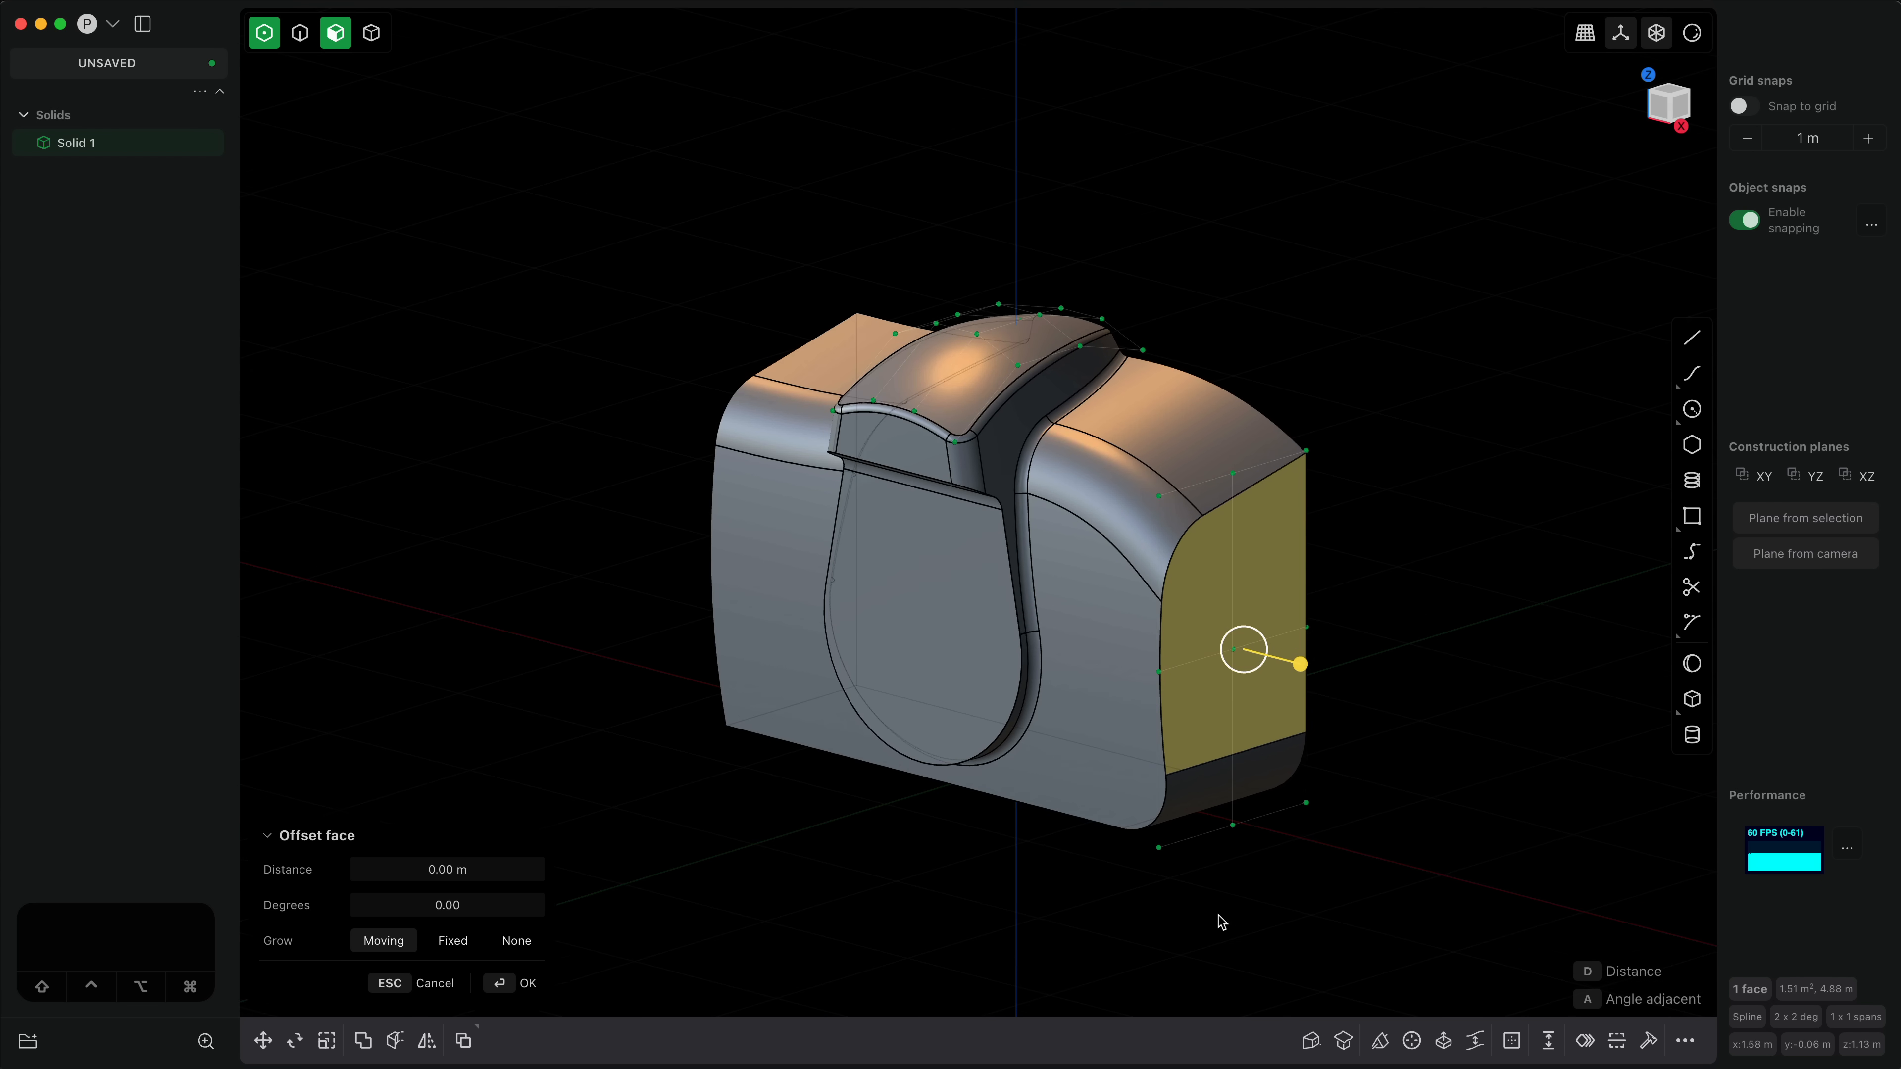
# Step: Move the middle column of the +X end face's control points outward about 0.64 m along X to bulge the face
pyautogui.click(1219, 917)
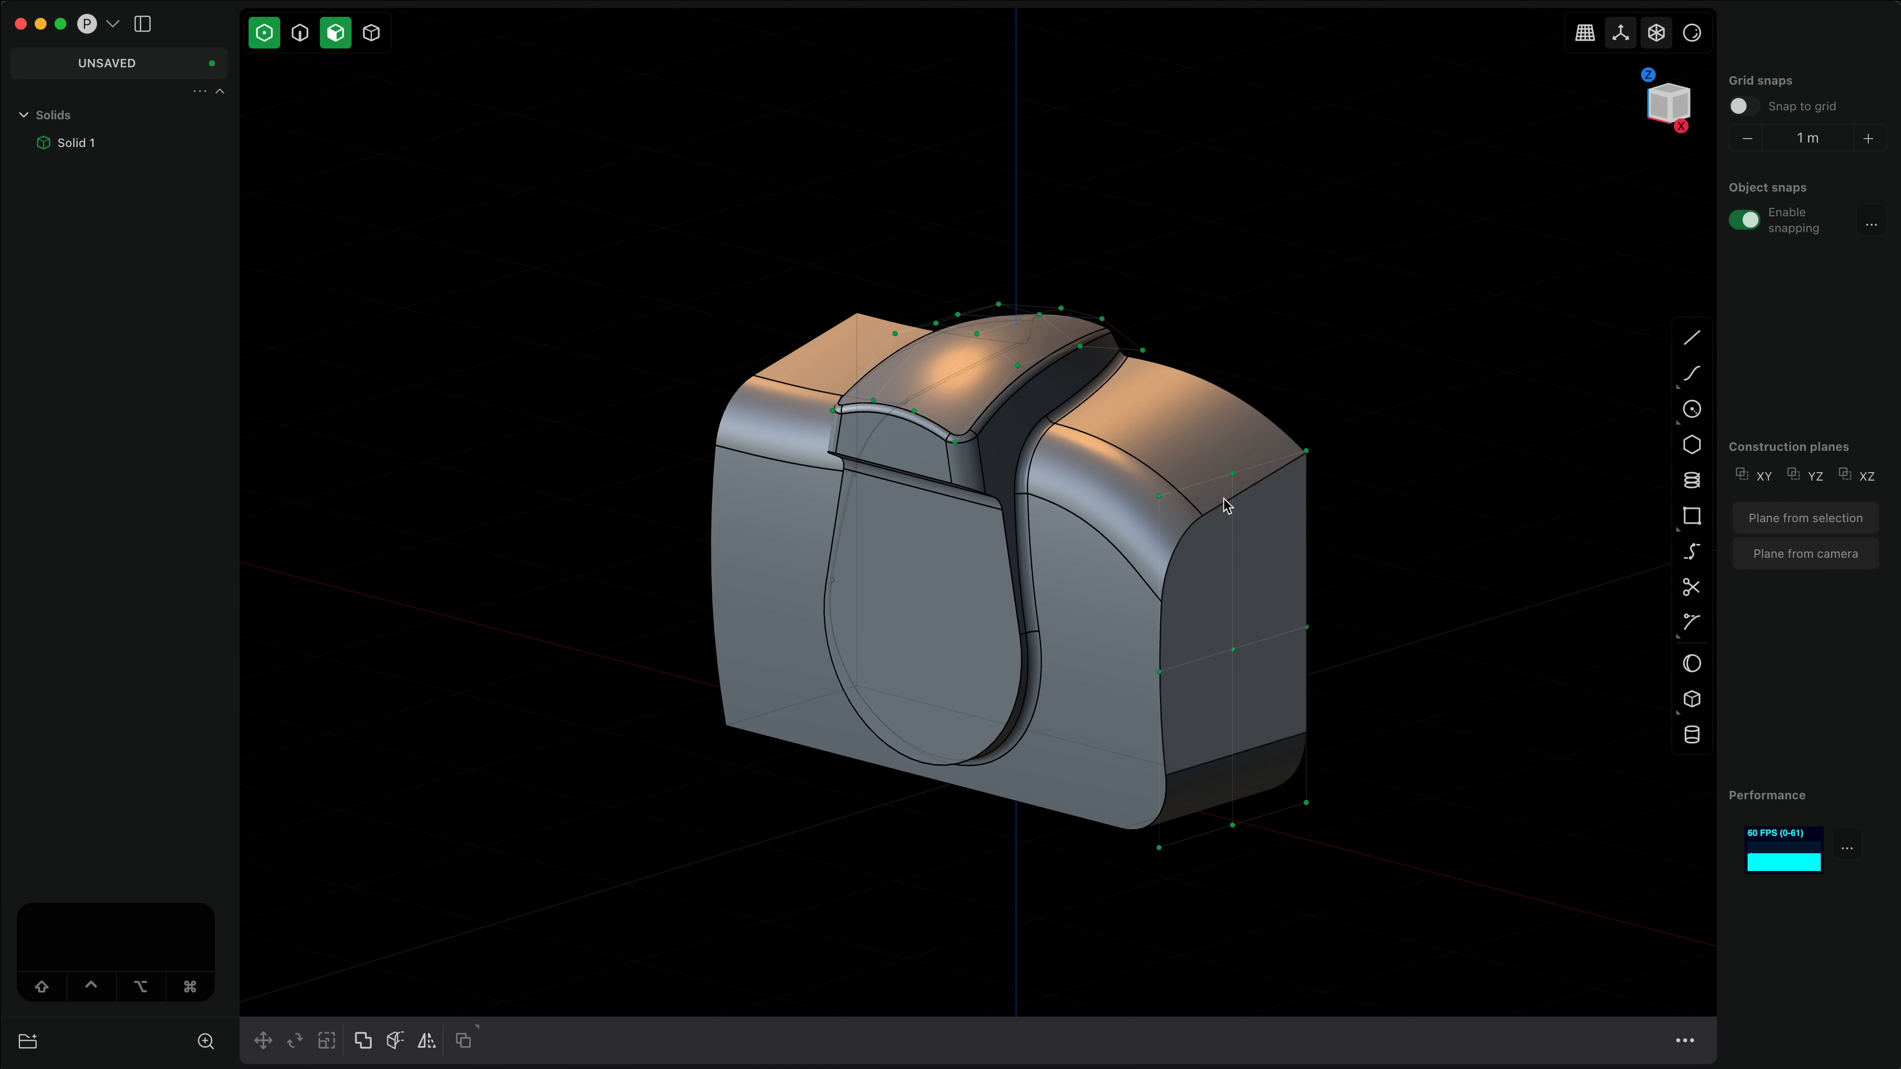
pyautogui.click(1267, 884)
pyautogui.press('g')
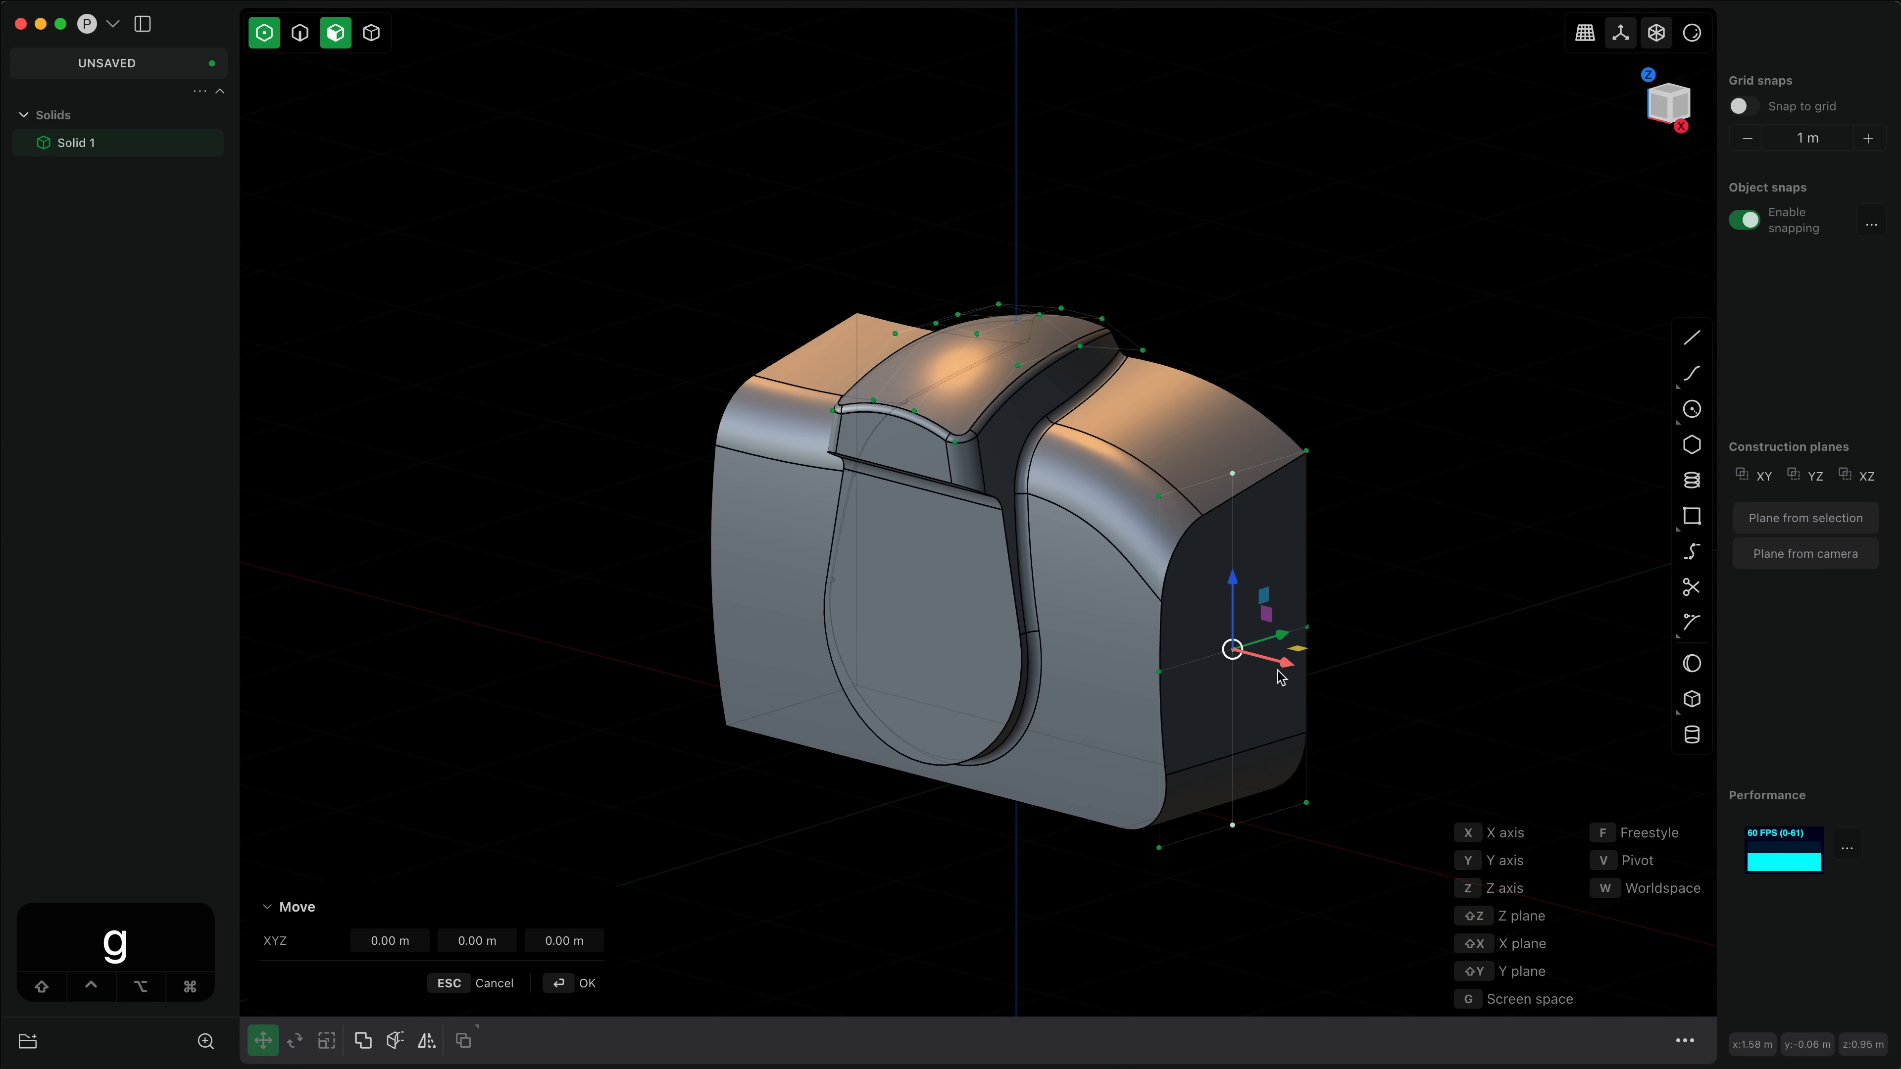
pyautogui.moveTo(1282, 663); pyautogui.dragTo(1347, 697)
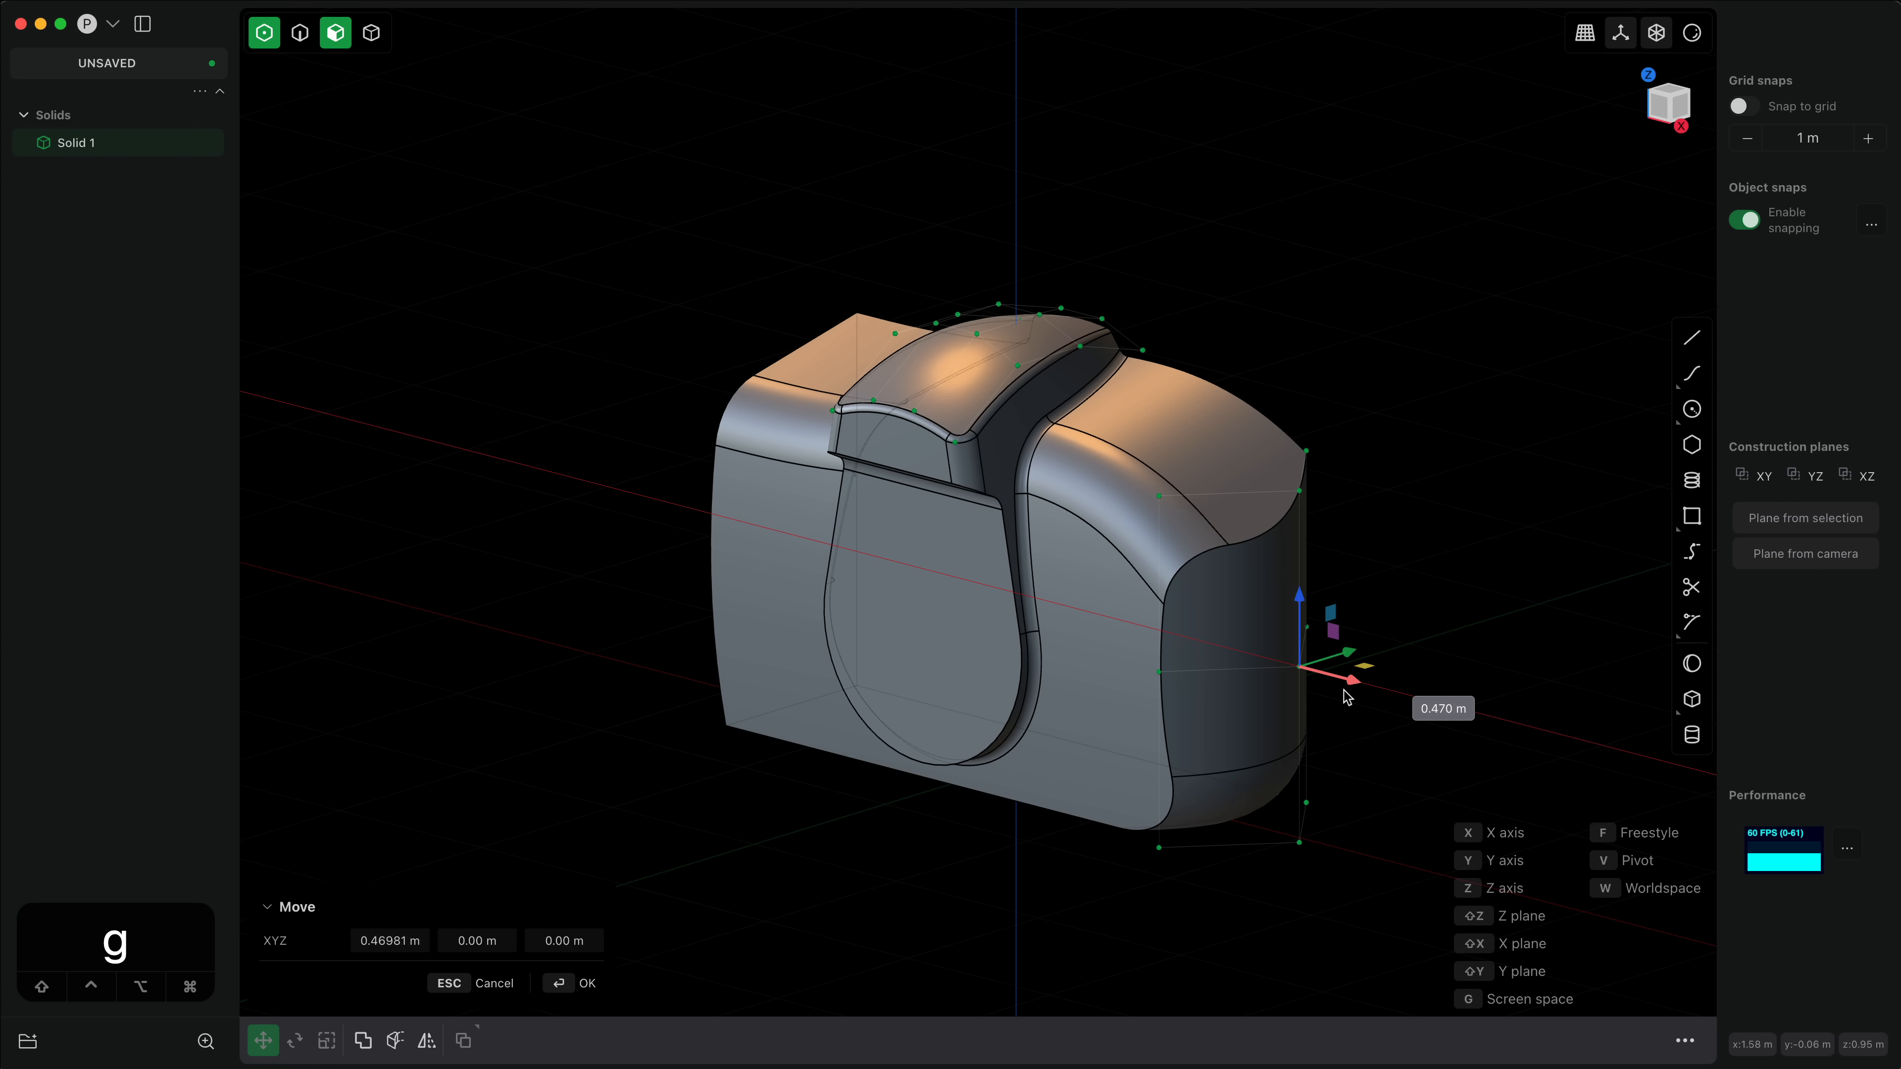
pyautogui.moveTo(1347, 696); pyautogui.dragTo(1169, 729, button='middle')
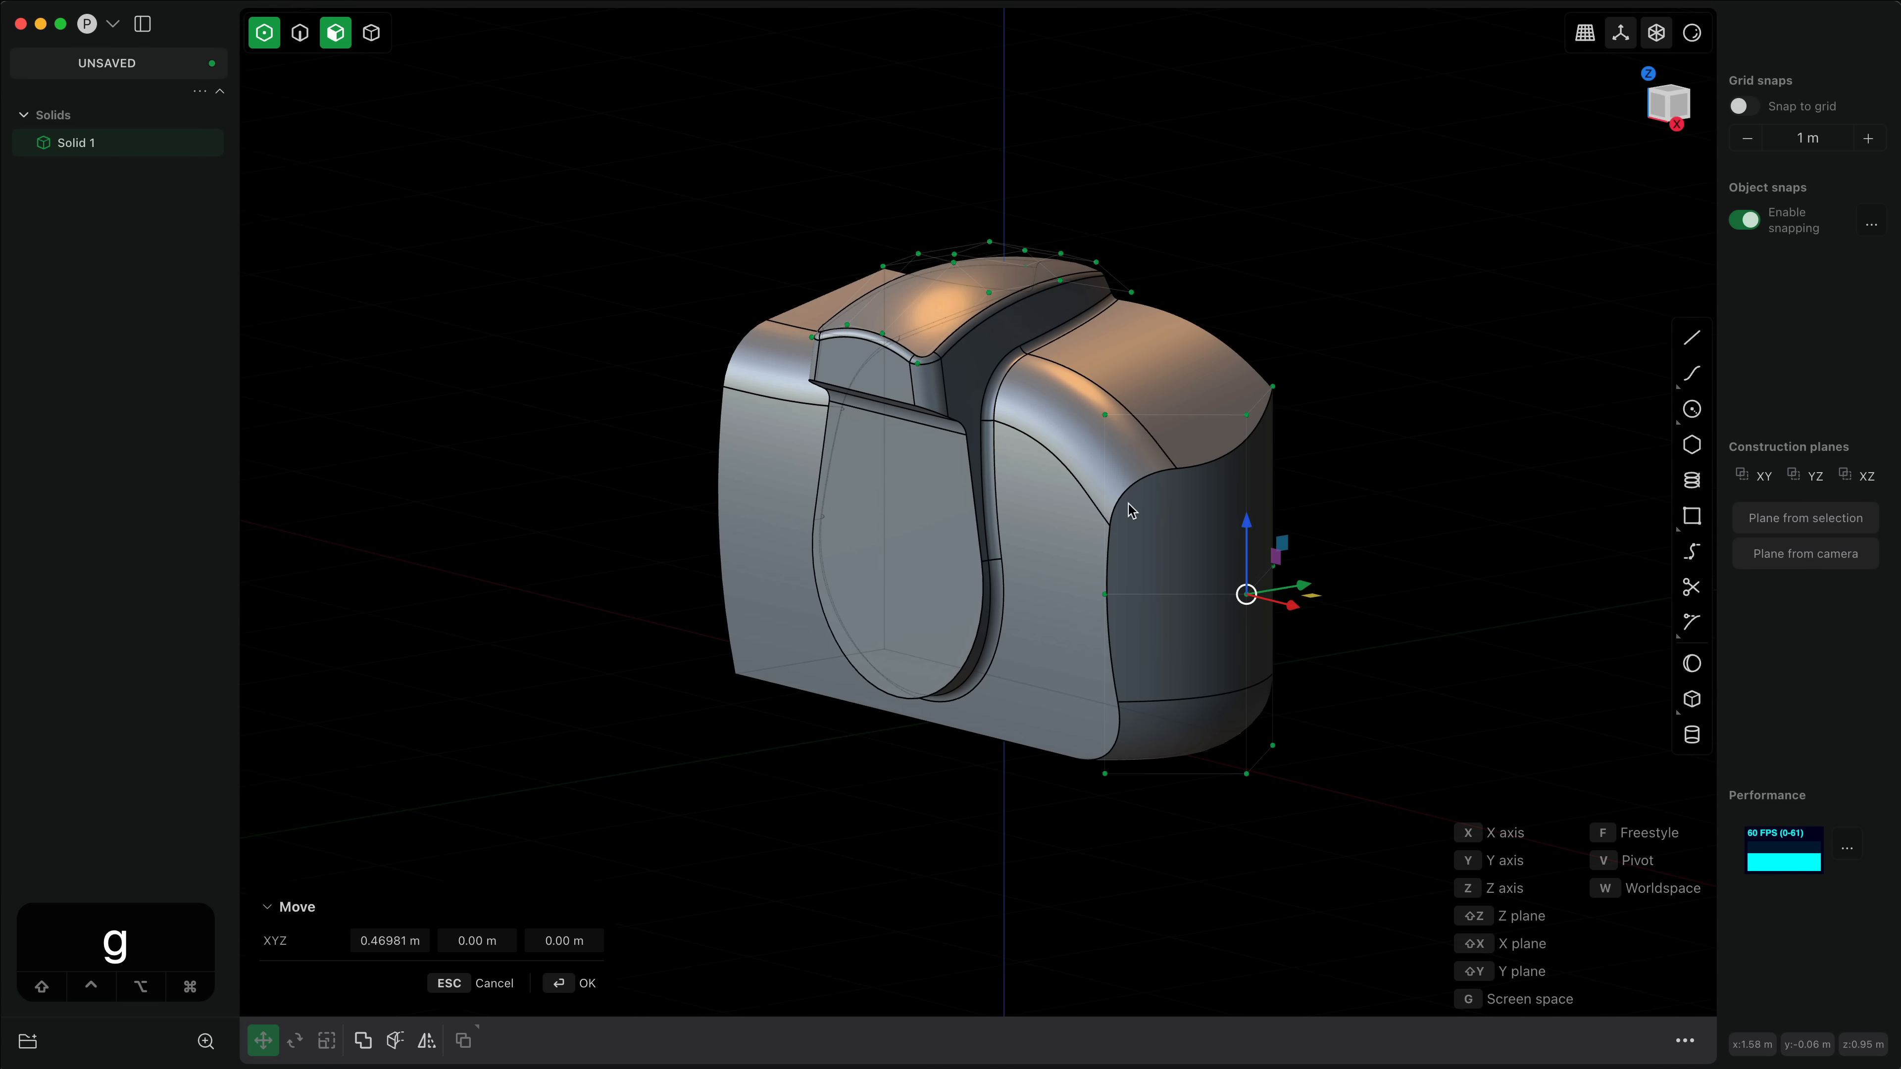
pyautogui.moveTo(1270, 589); pyautogui.dragTo(1324, 620)
pyautogui.moveTo(1237, 631)
pyautogui.mouseDown(button='middle')
pyautogui.moveTo(1339, 587)
pyautogui.moveTo(1247, 656)
pyautogui.mouseUp(button='middle')
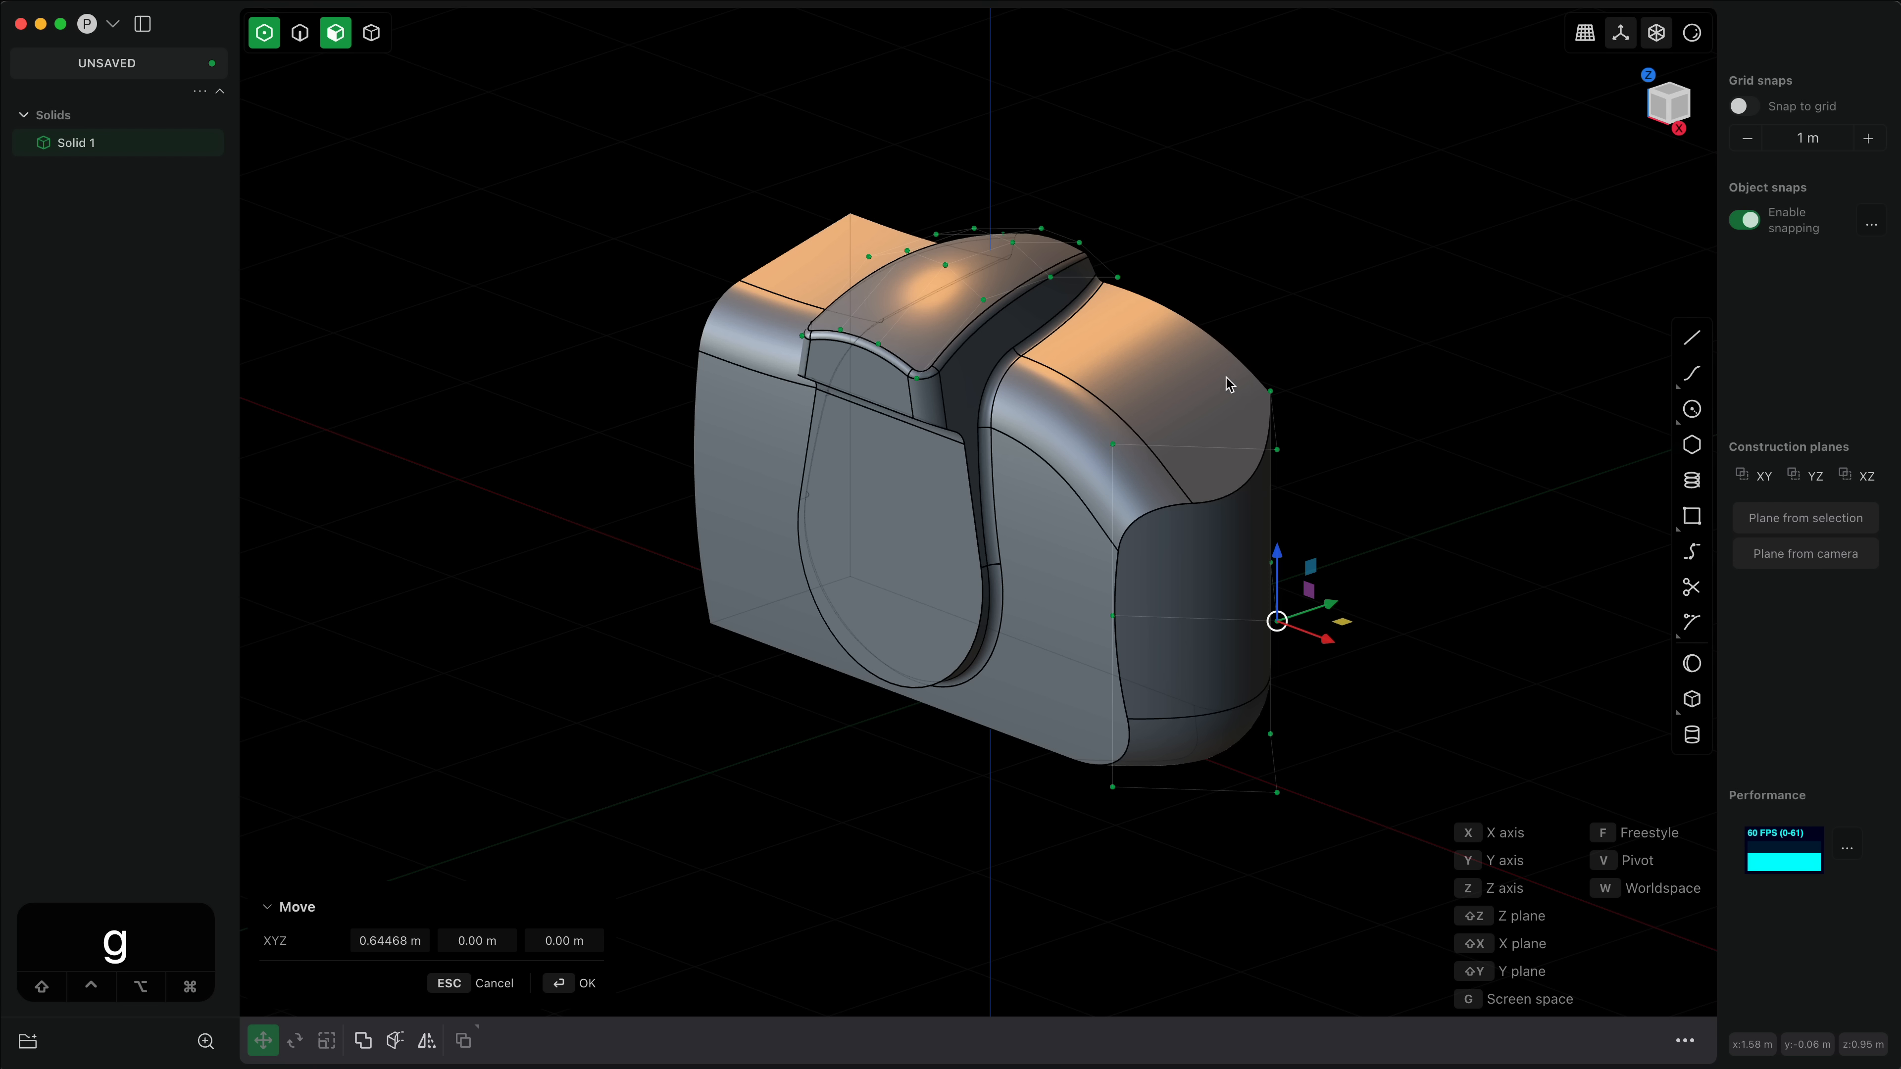
pyautogui.click(937, 625)
pyautogui.moveTo(937, 625); pyautogui.dragTo(1022, 701, button='middle')
# Step: From the Top view, create a box about 0.97 m wide, 1.26 m long and 2.34 m high overlapping the body's flat -X end
pyautogui.press('7')
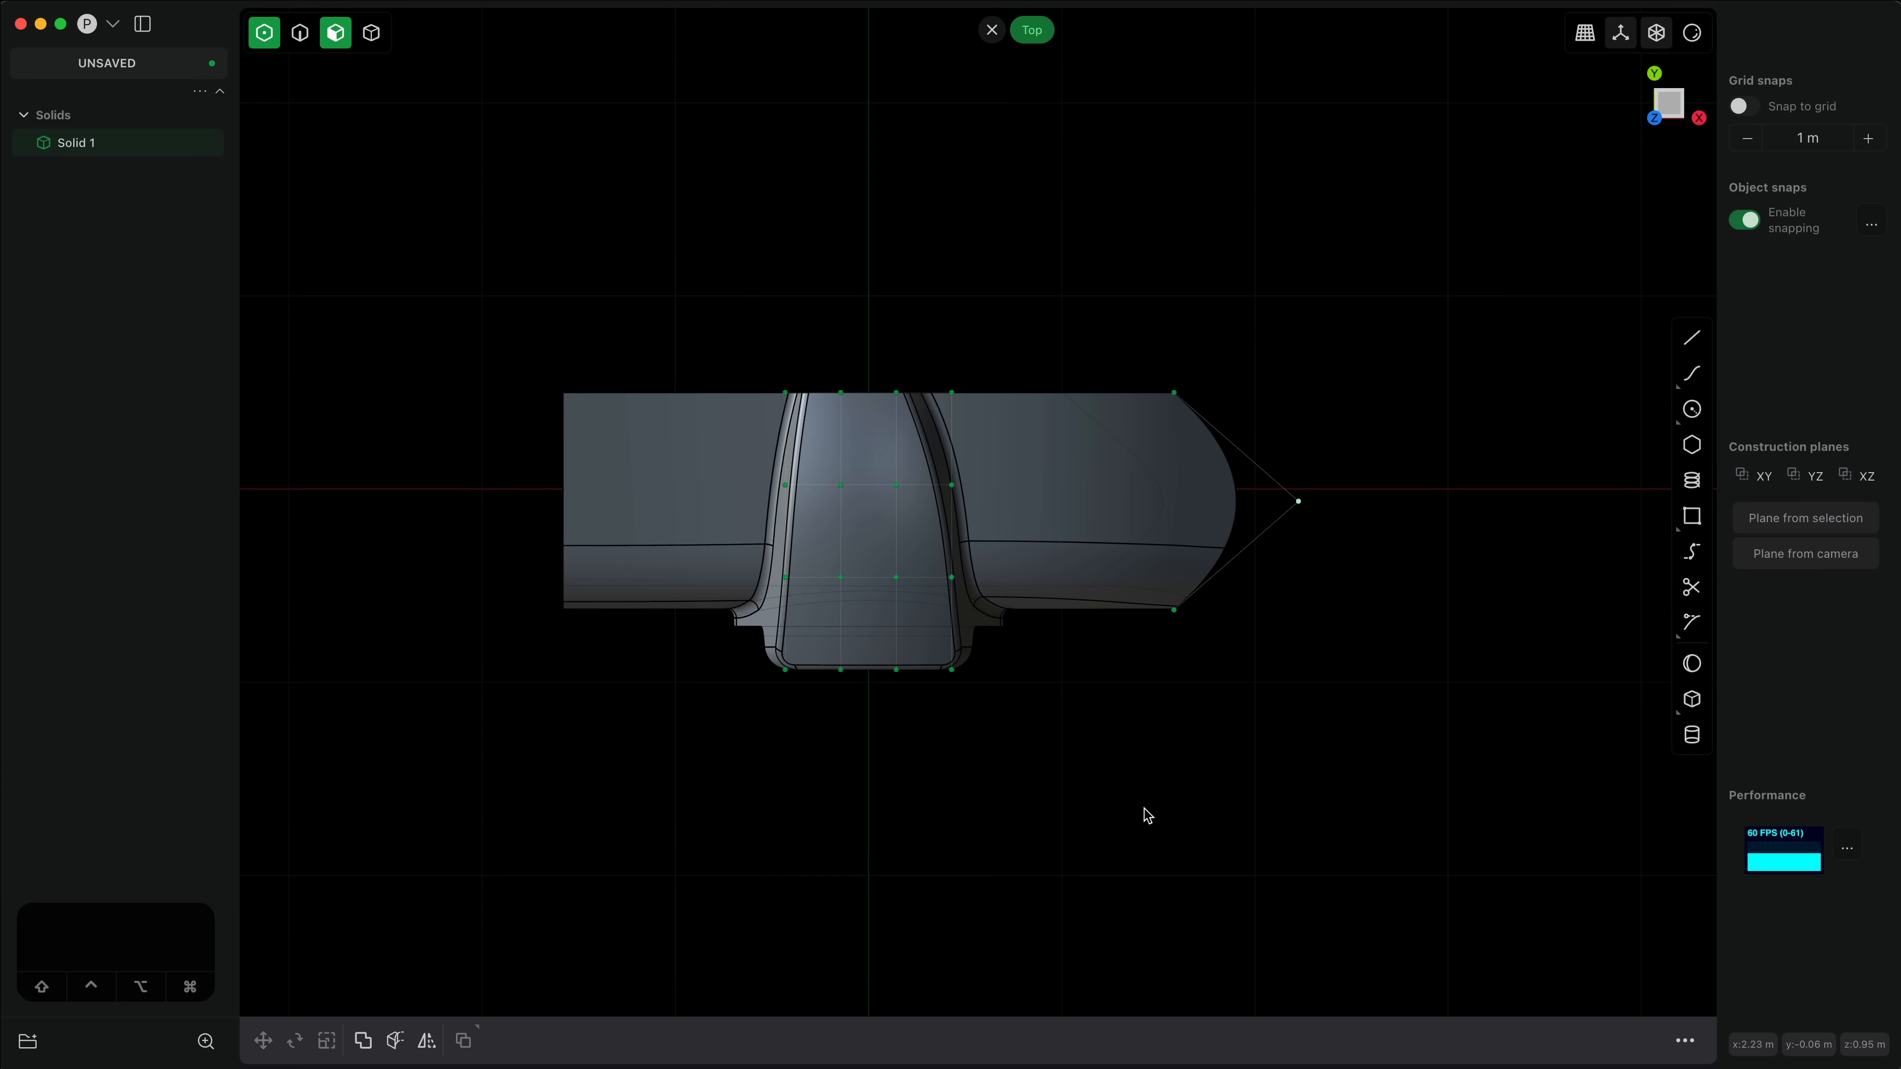
pyautogui.click(1142, 816)
pyautogui.click(1692, 699)
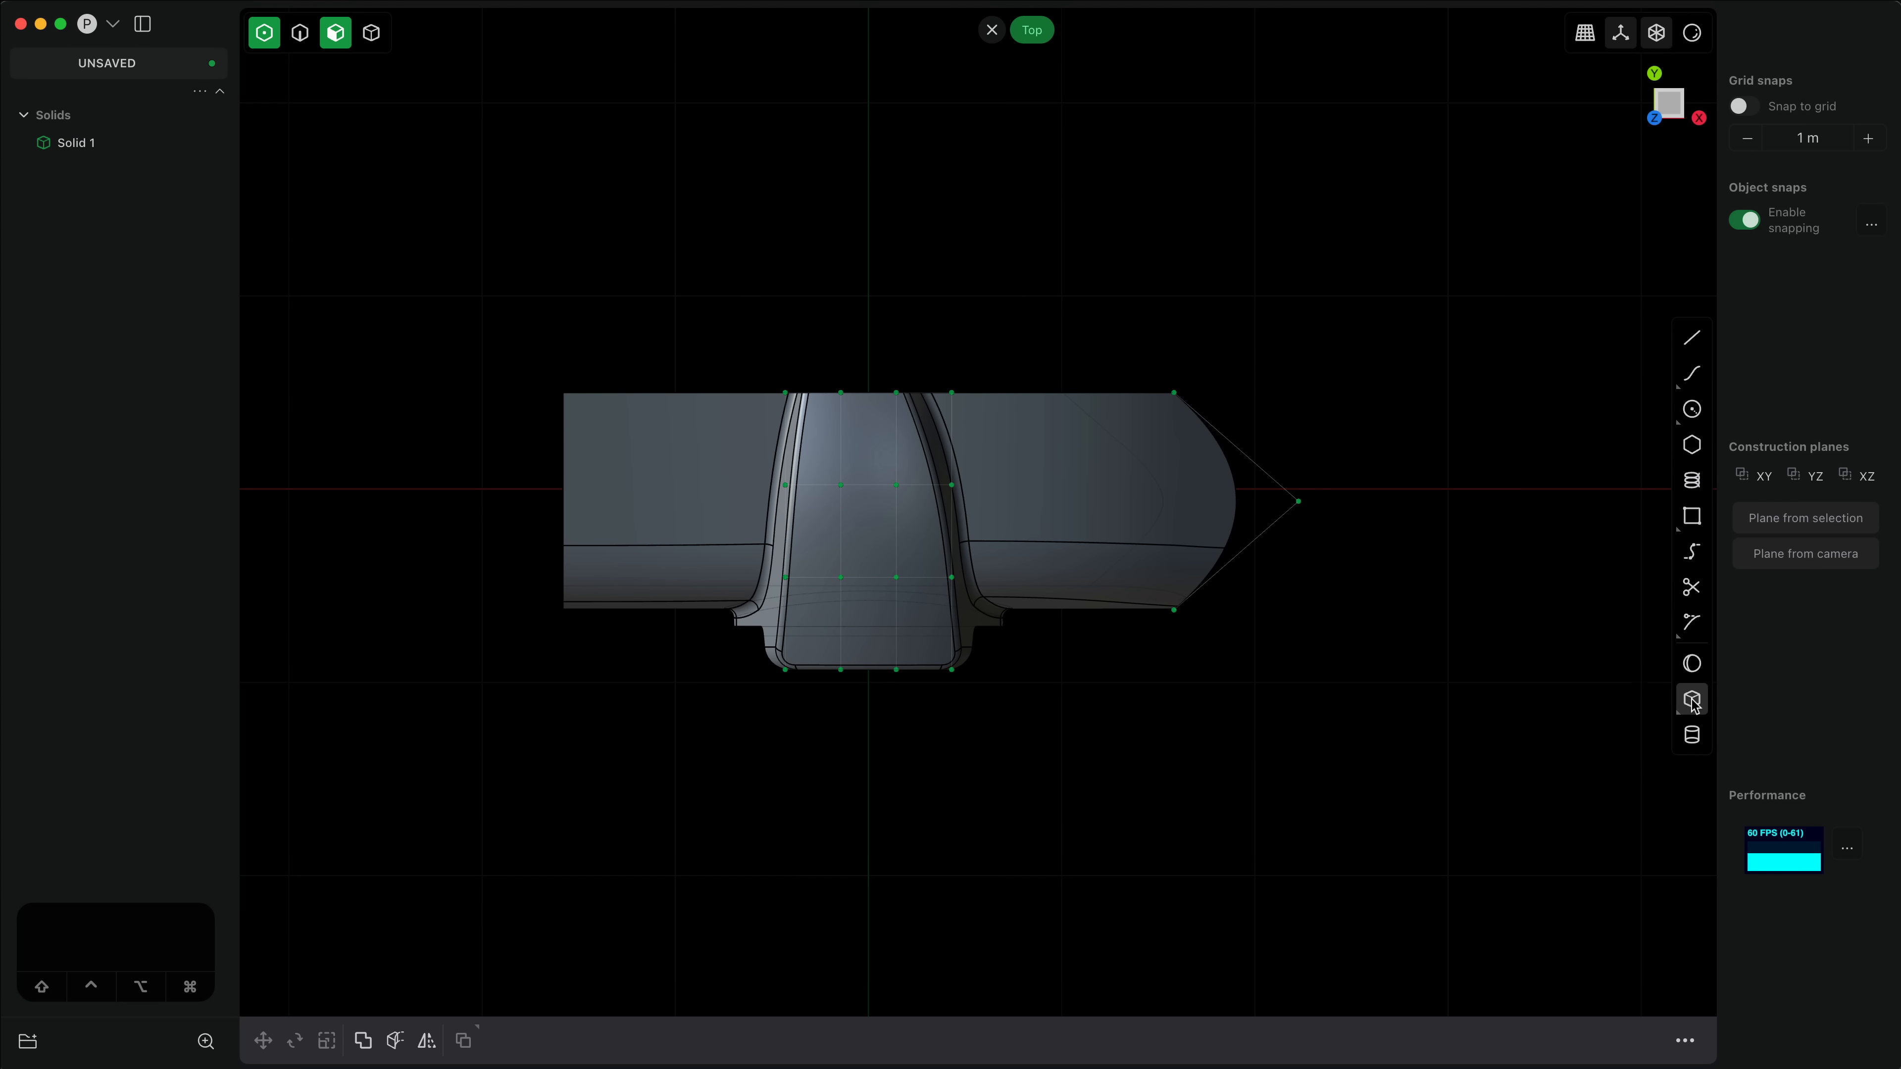
pyautogui.click(498, 424)
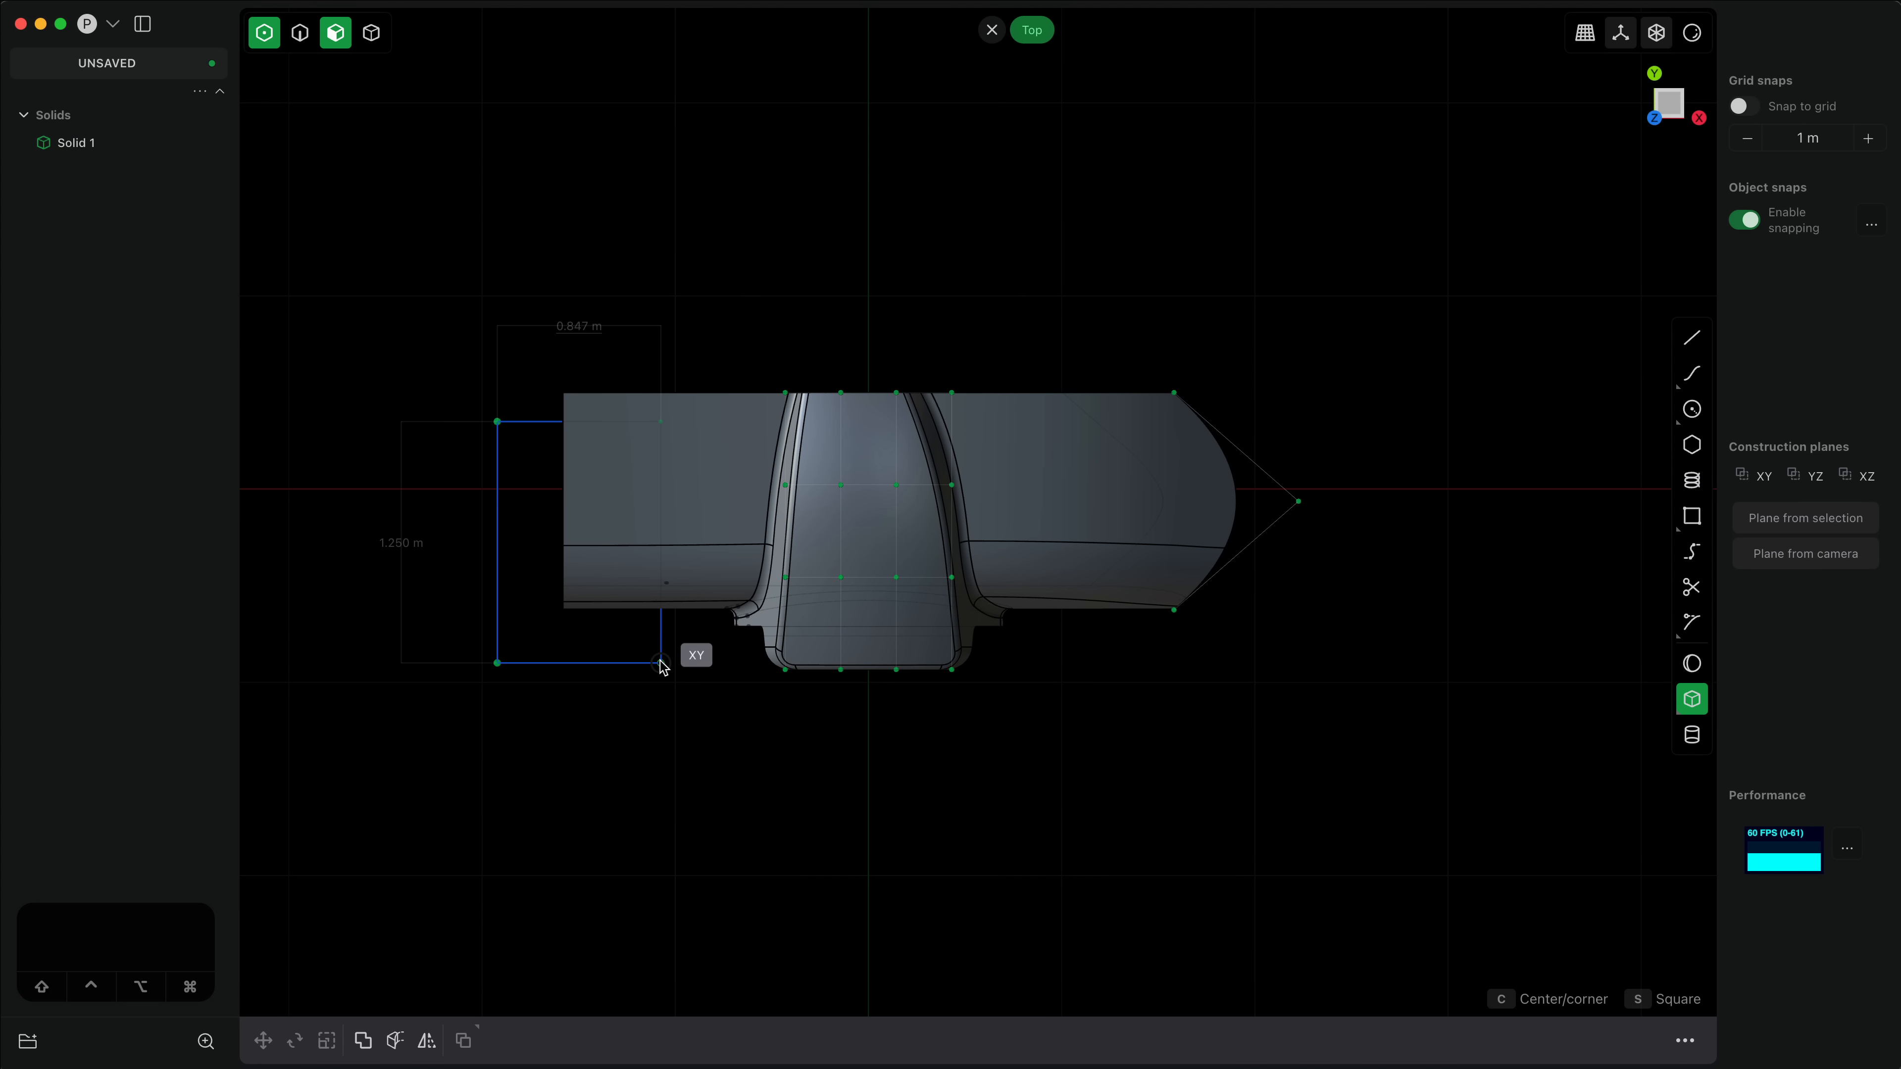
pyautogui.click(687, 666)
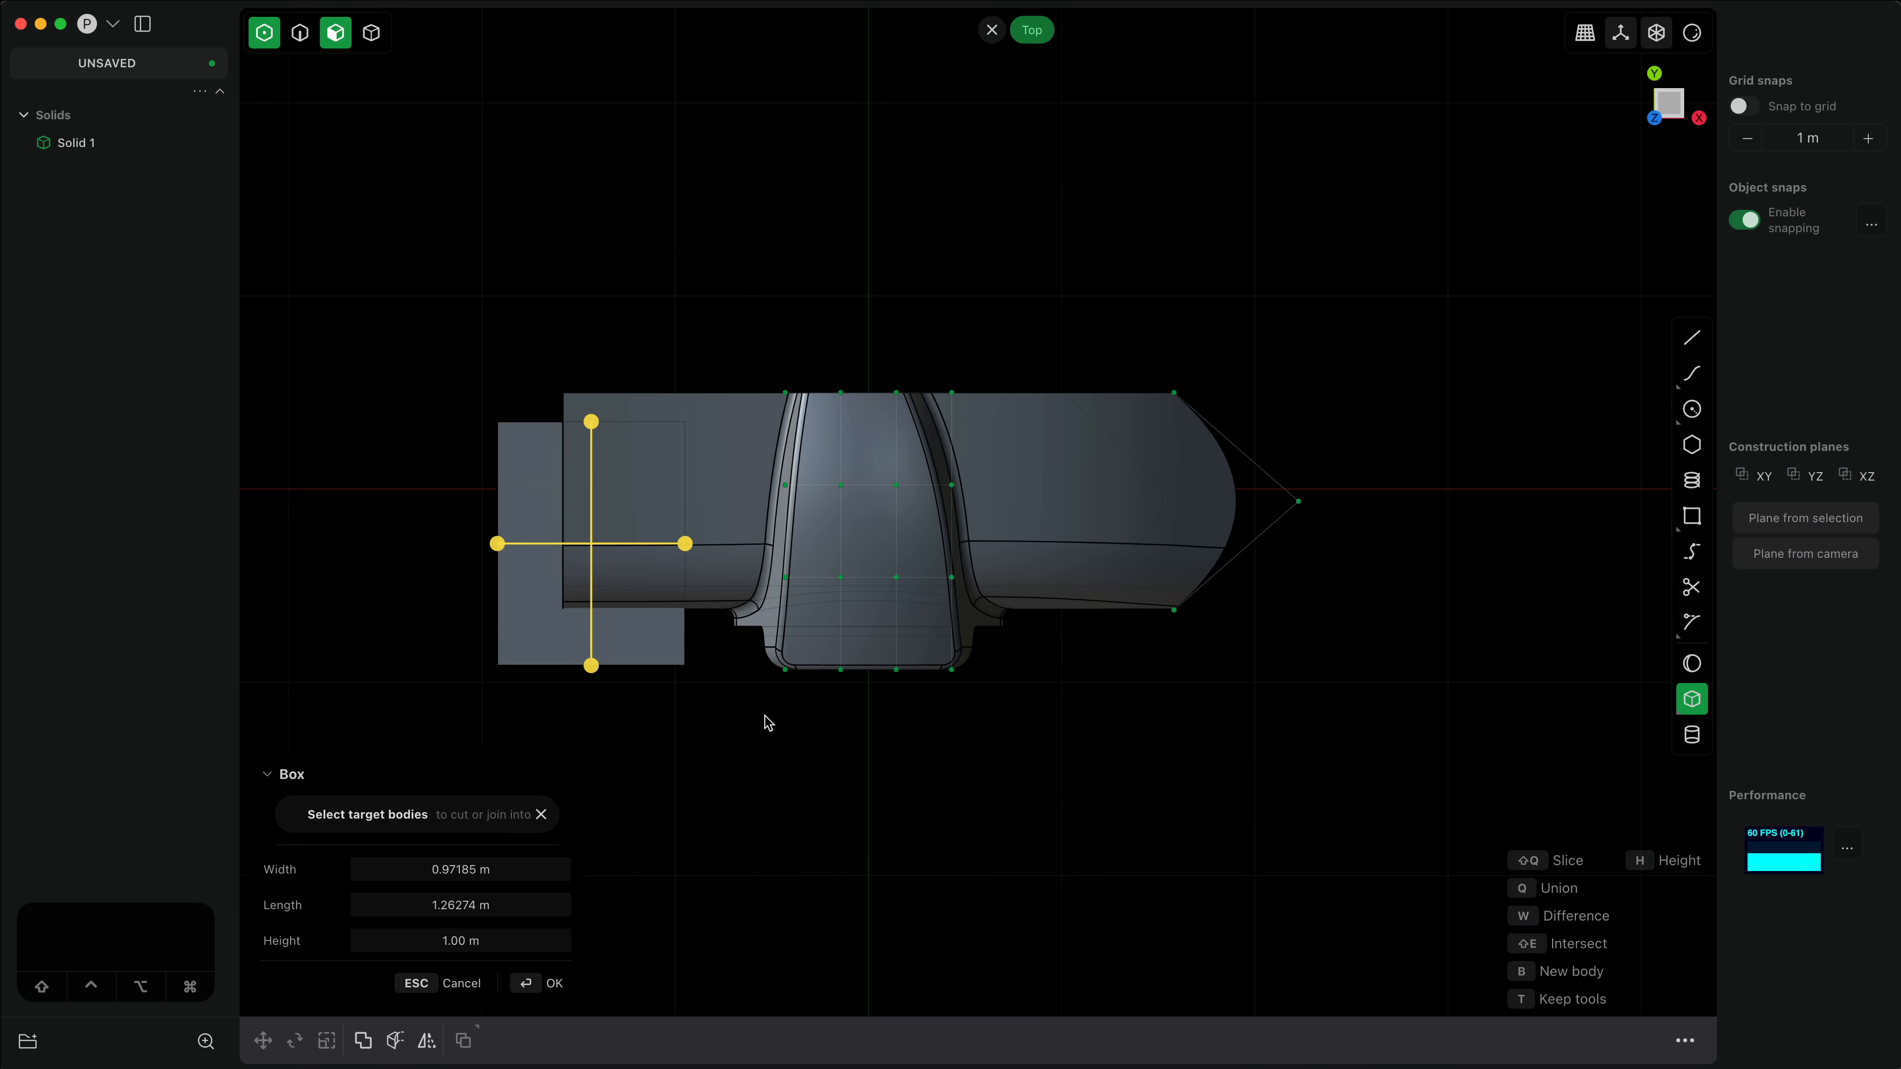
pyautogui.moveTo(767, 721); pyautogui.dragTo(672, 577, button='middle')
pyautogui.moveTo(670, 569); pyautogui.dragTo(675, 333)
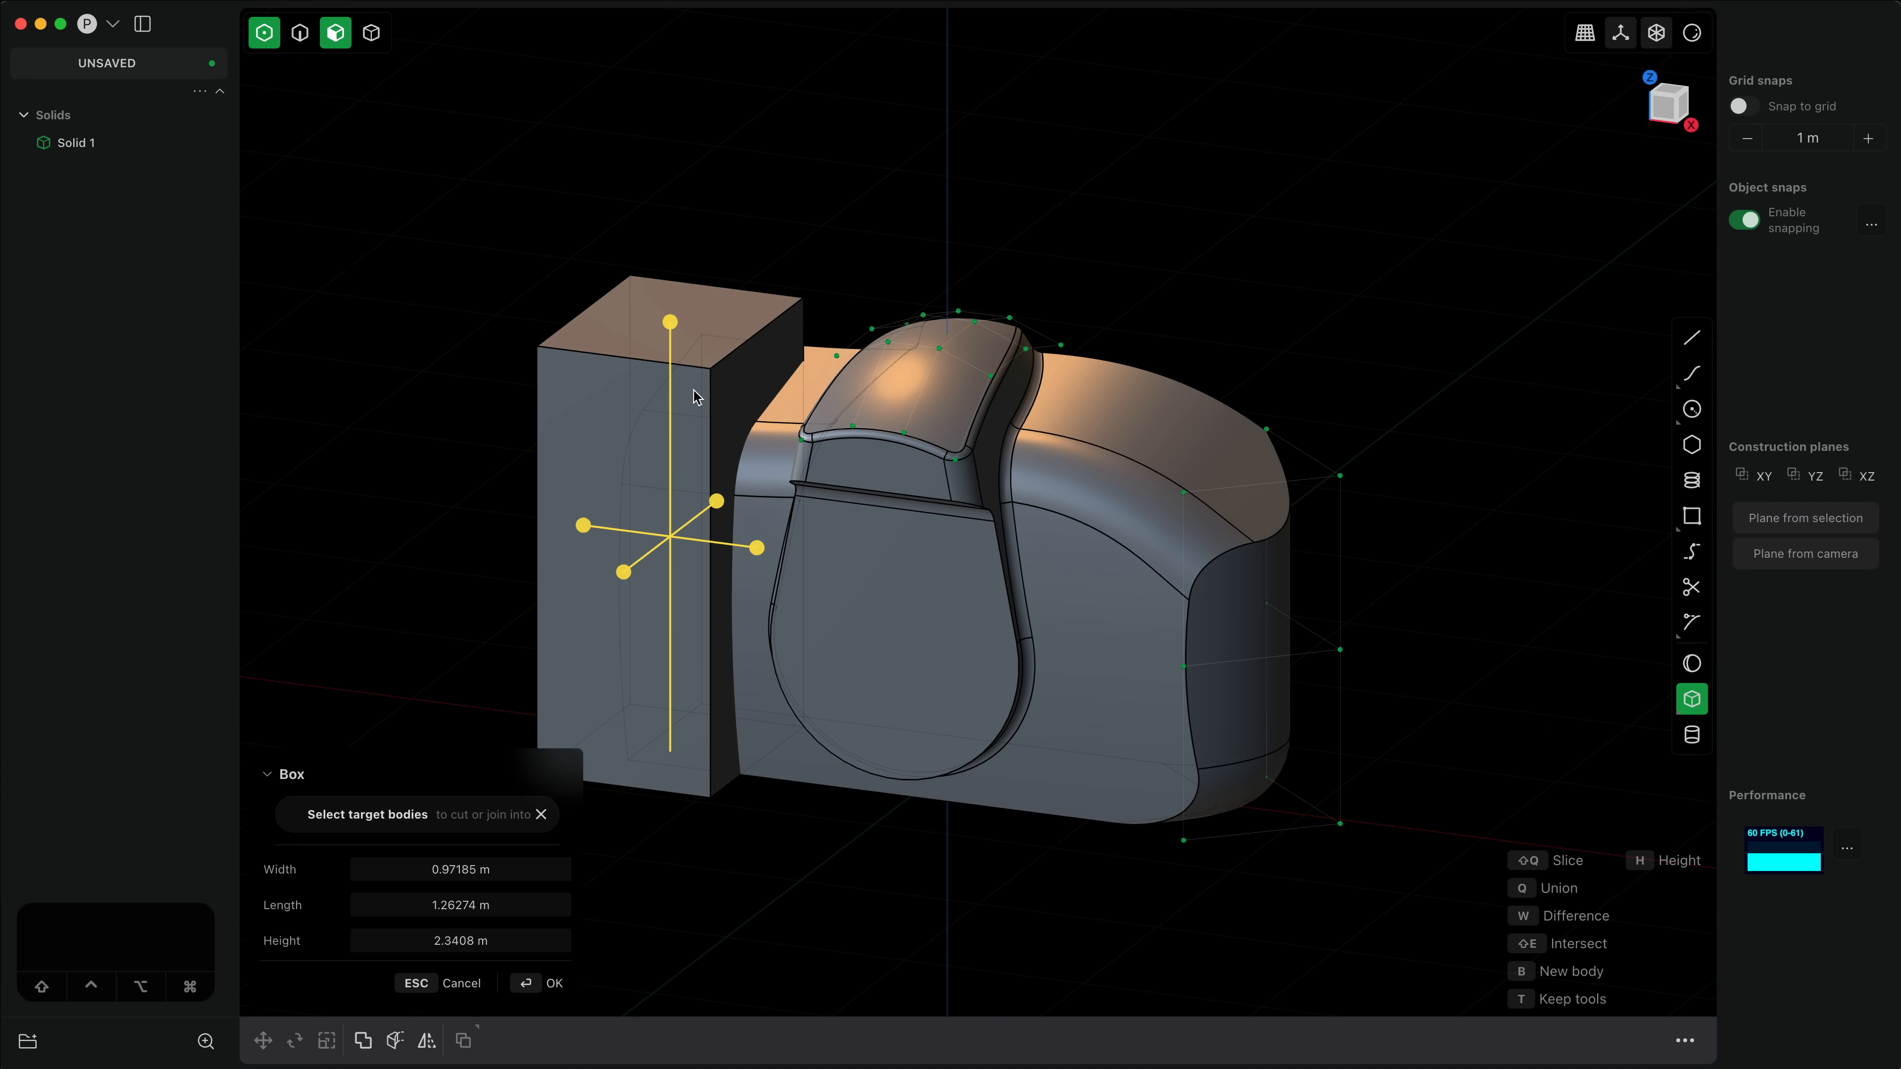
pyautogui.press('Return')
# Step: Try raising the box's top face by about 0.14 m and matching it to the main body's top face
pyautogui.moveTo(869, 891); pyautogui.dragTo(885, 960, button='middle')
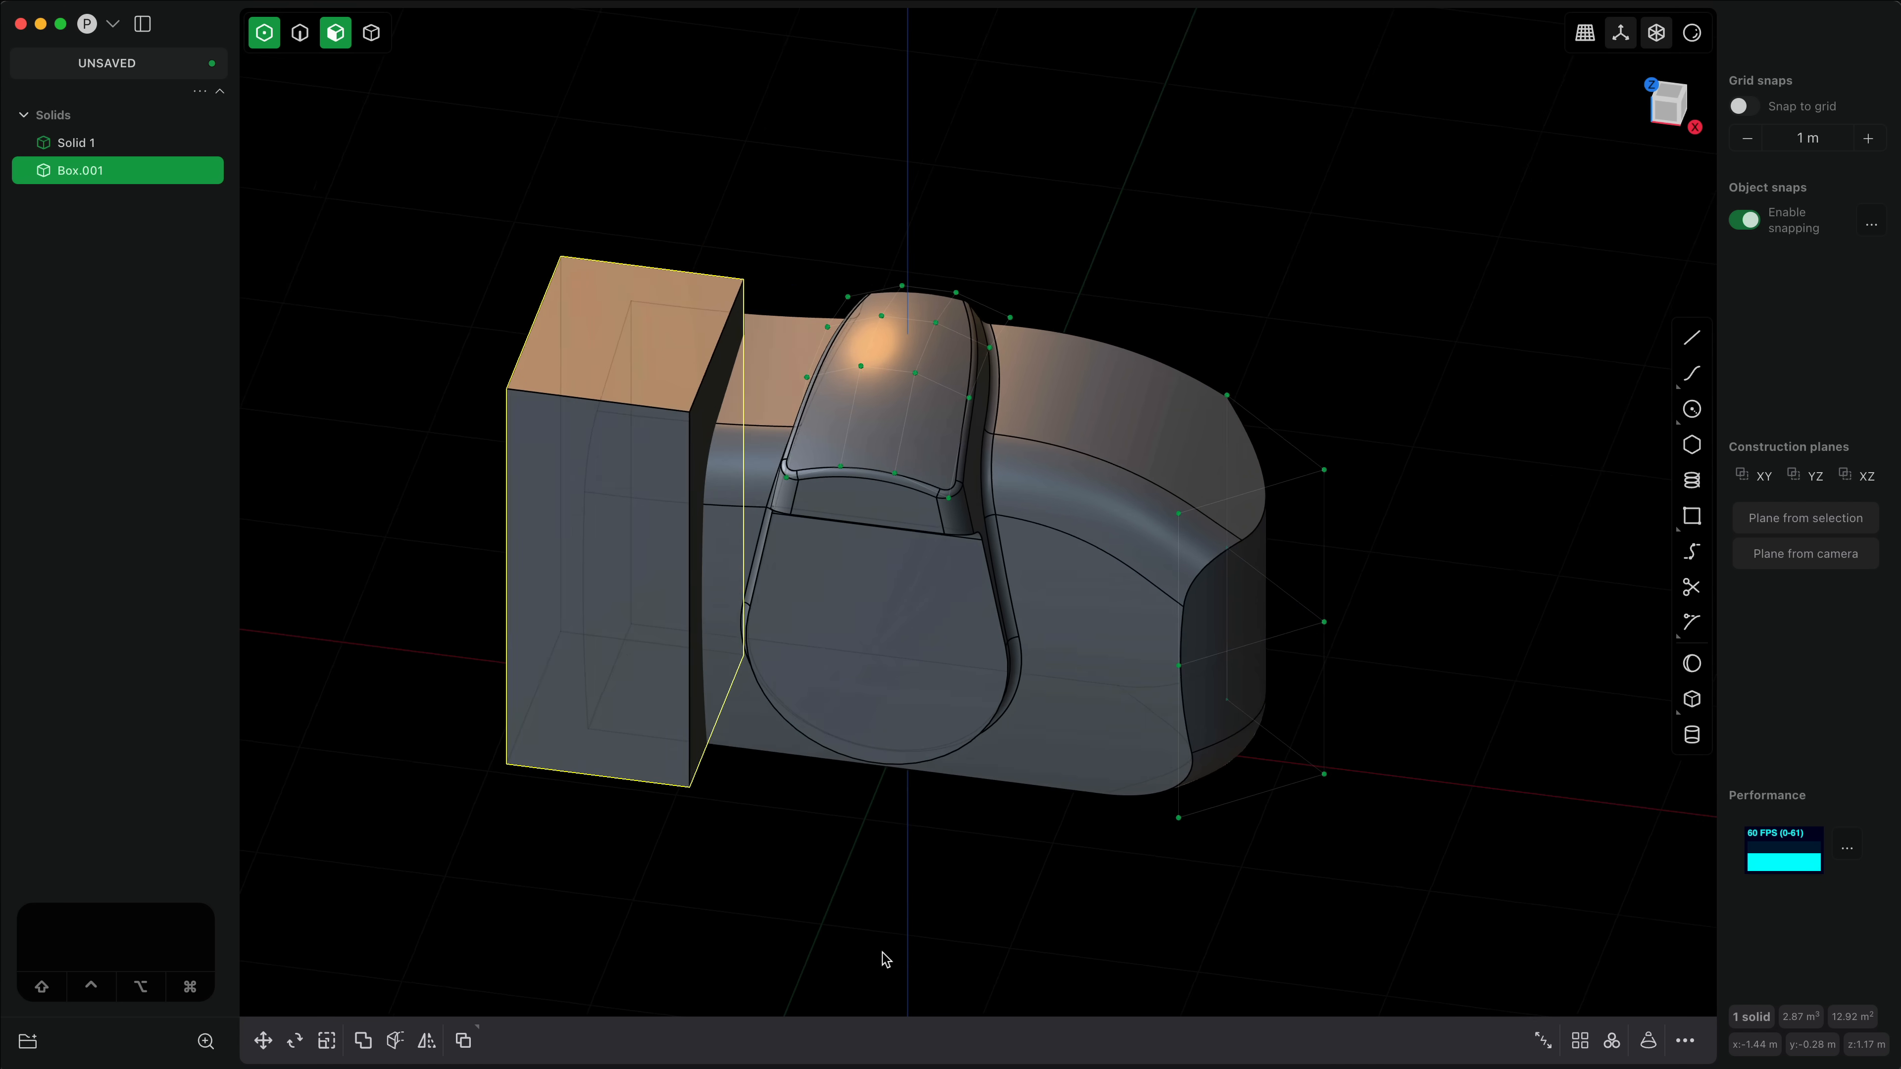
pyautogui.moveTo(835, 873); pyautogui.dragTo(857, 832, button='middle')
pyautogui.click(629, 341)
pyautogui.moveTo(629, 341); pyautogui.dragTo(616, 253)
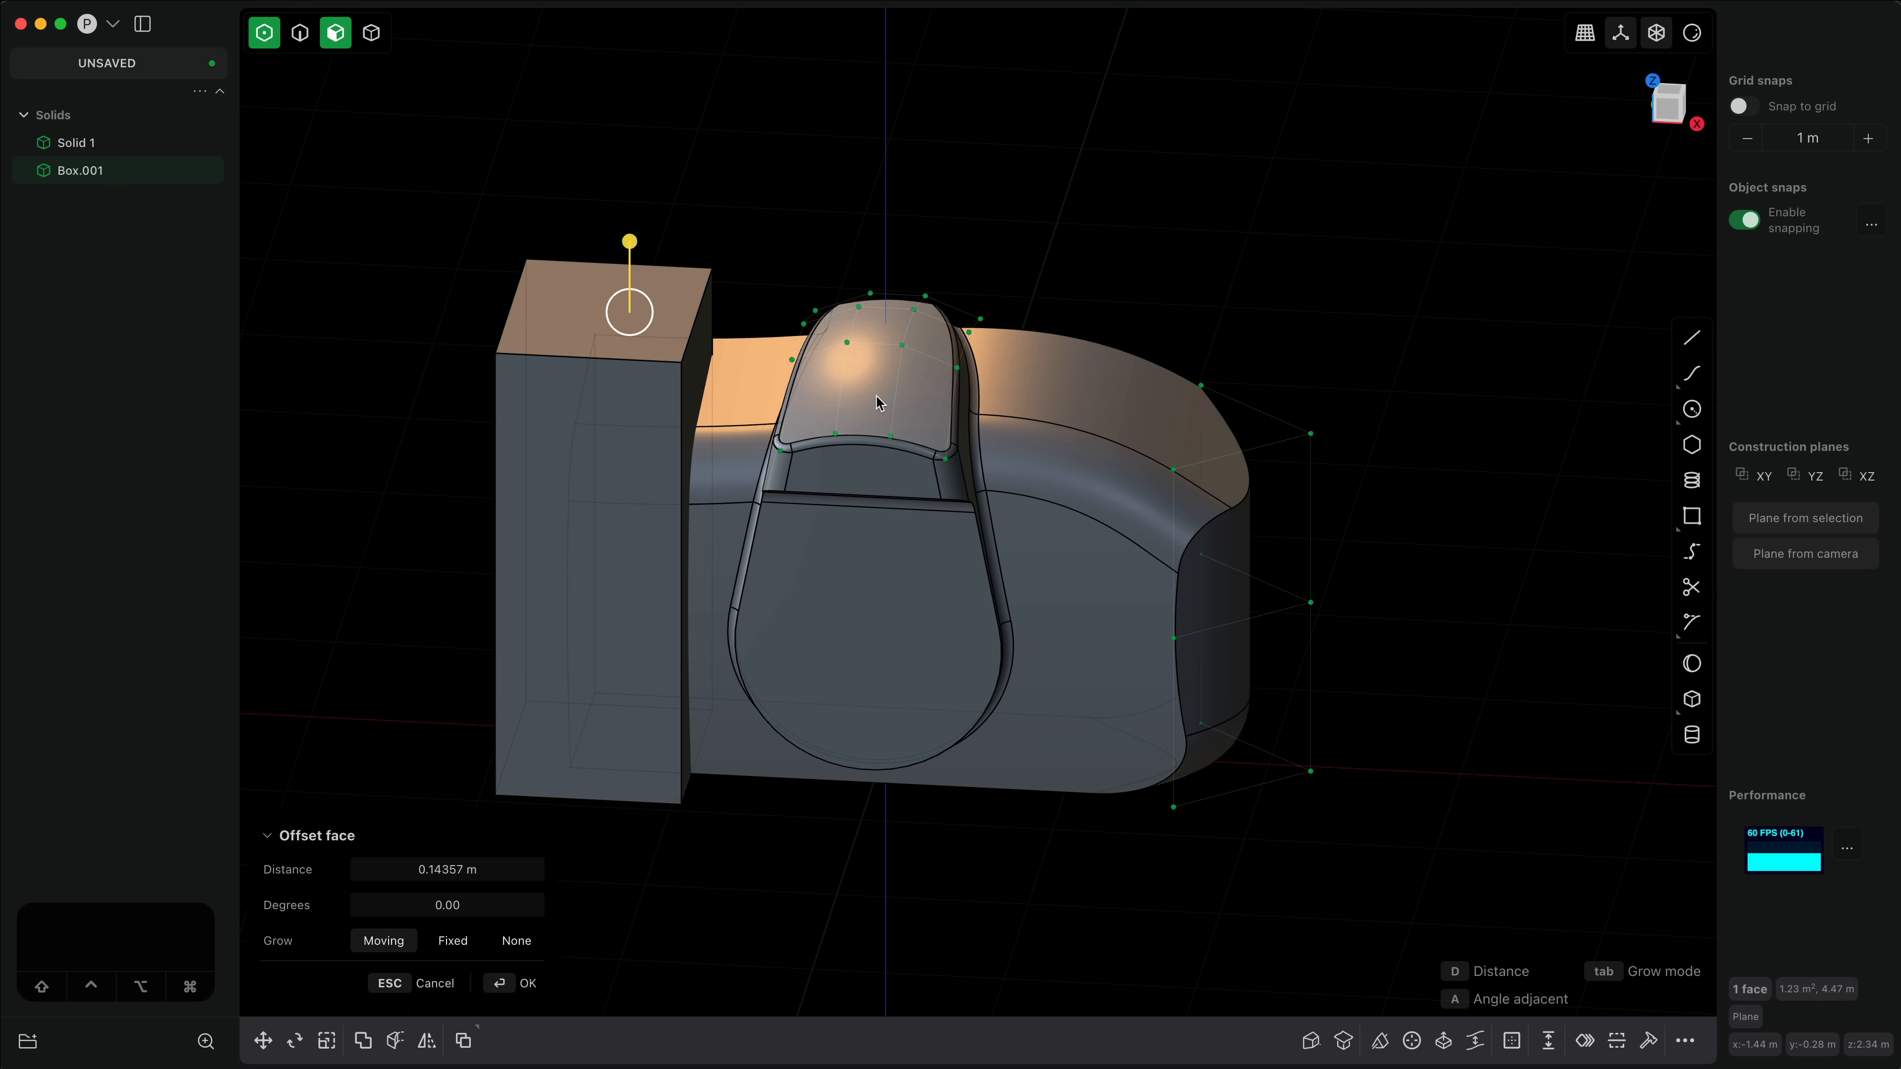
pyautogui.press('super+z')
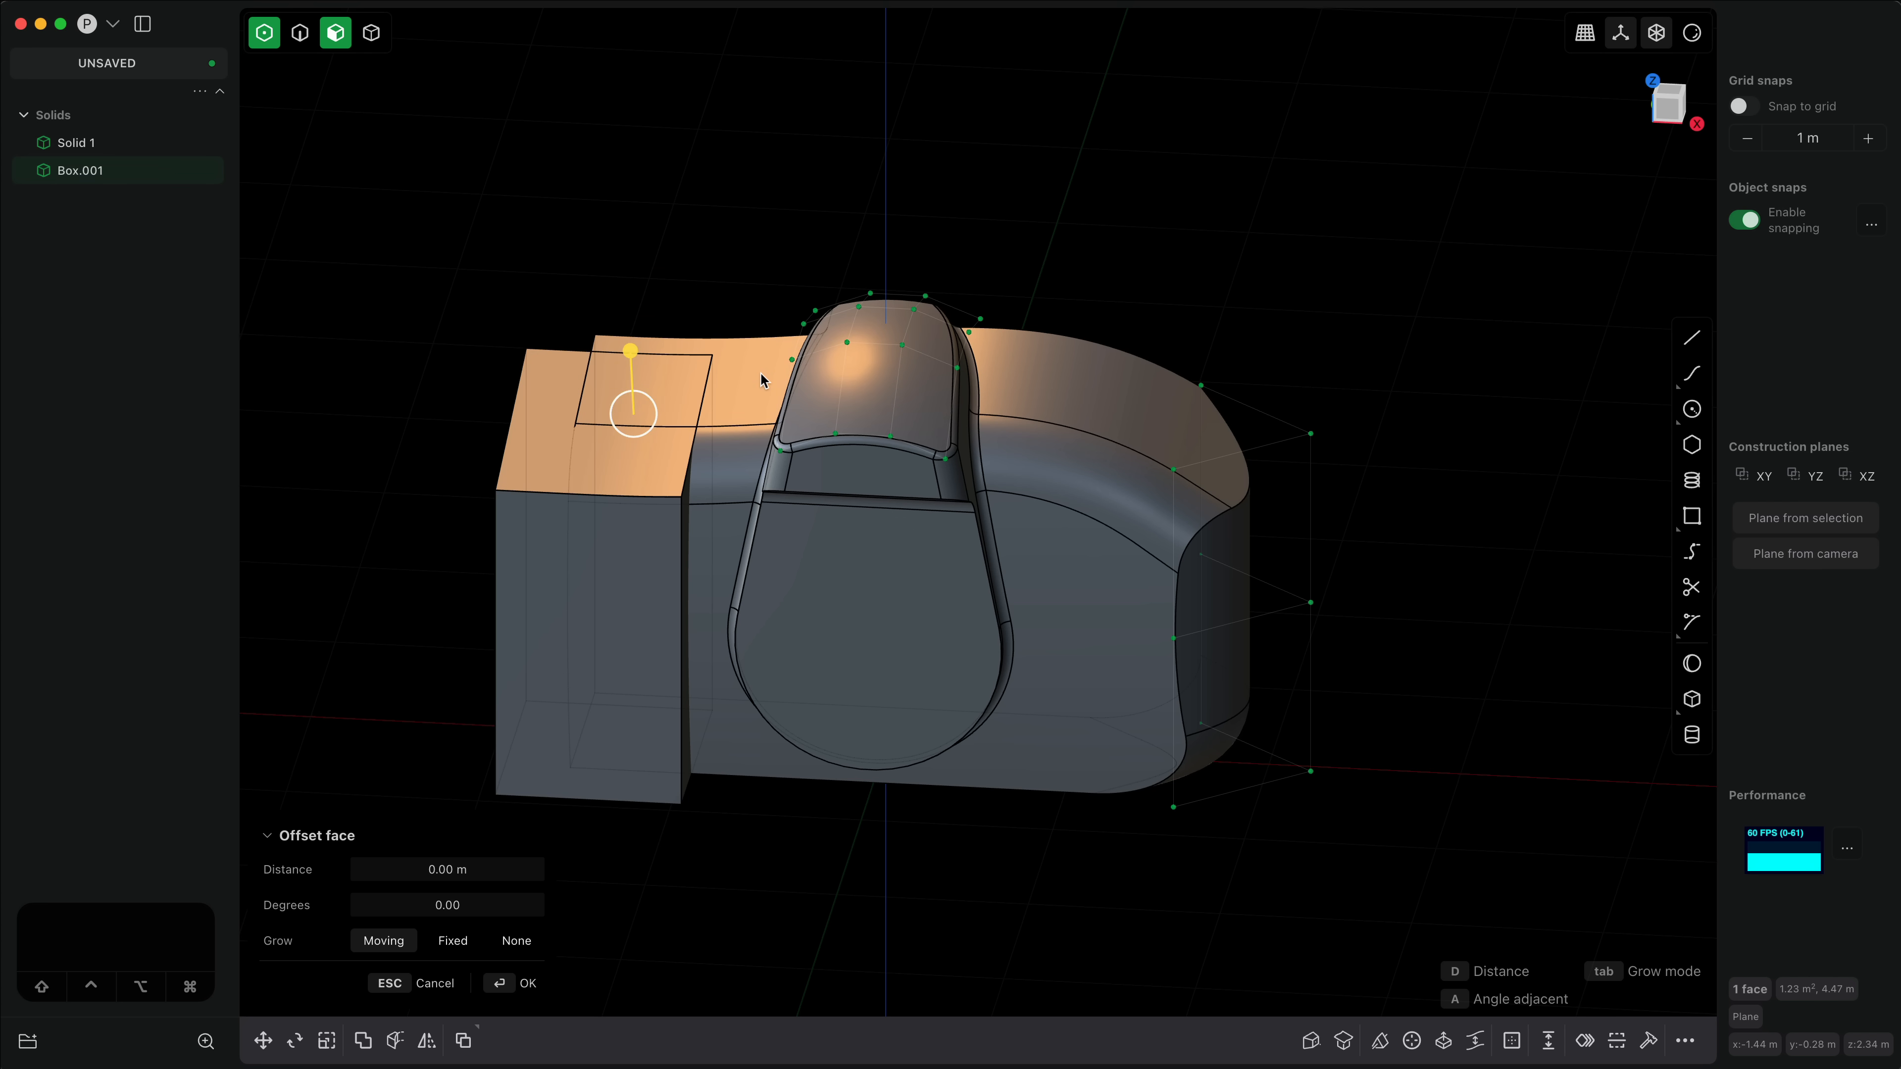
# Step: Raise the box's top face by about 0.40 m and match it to the hump's curved top face
pyautogui.moveTo(702, 545); pyautogui.dragTo(737, 522, button='middle')
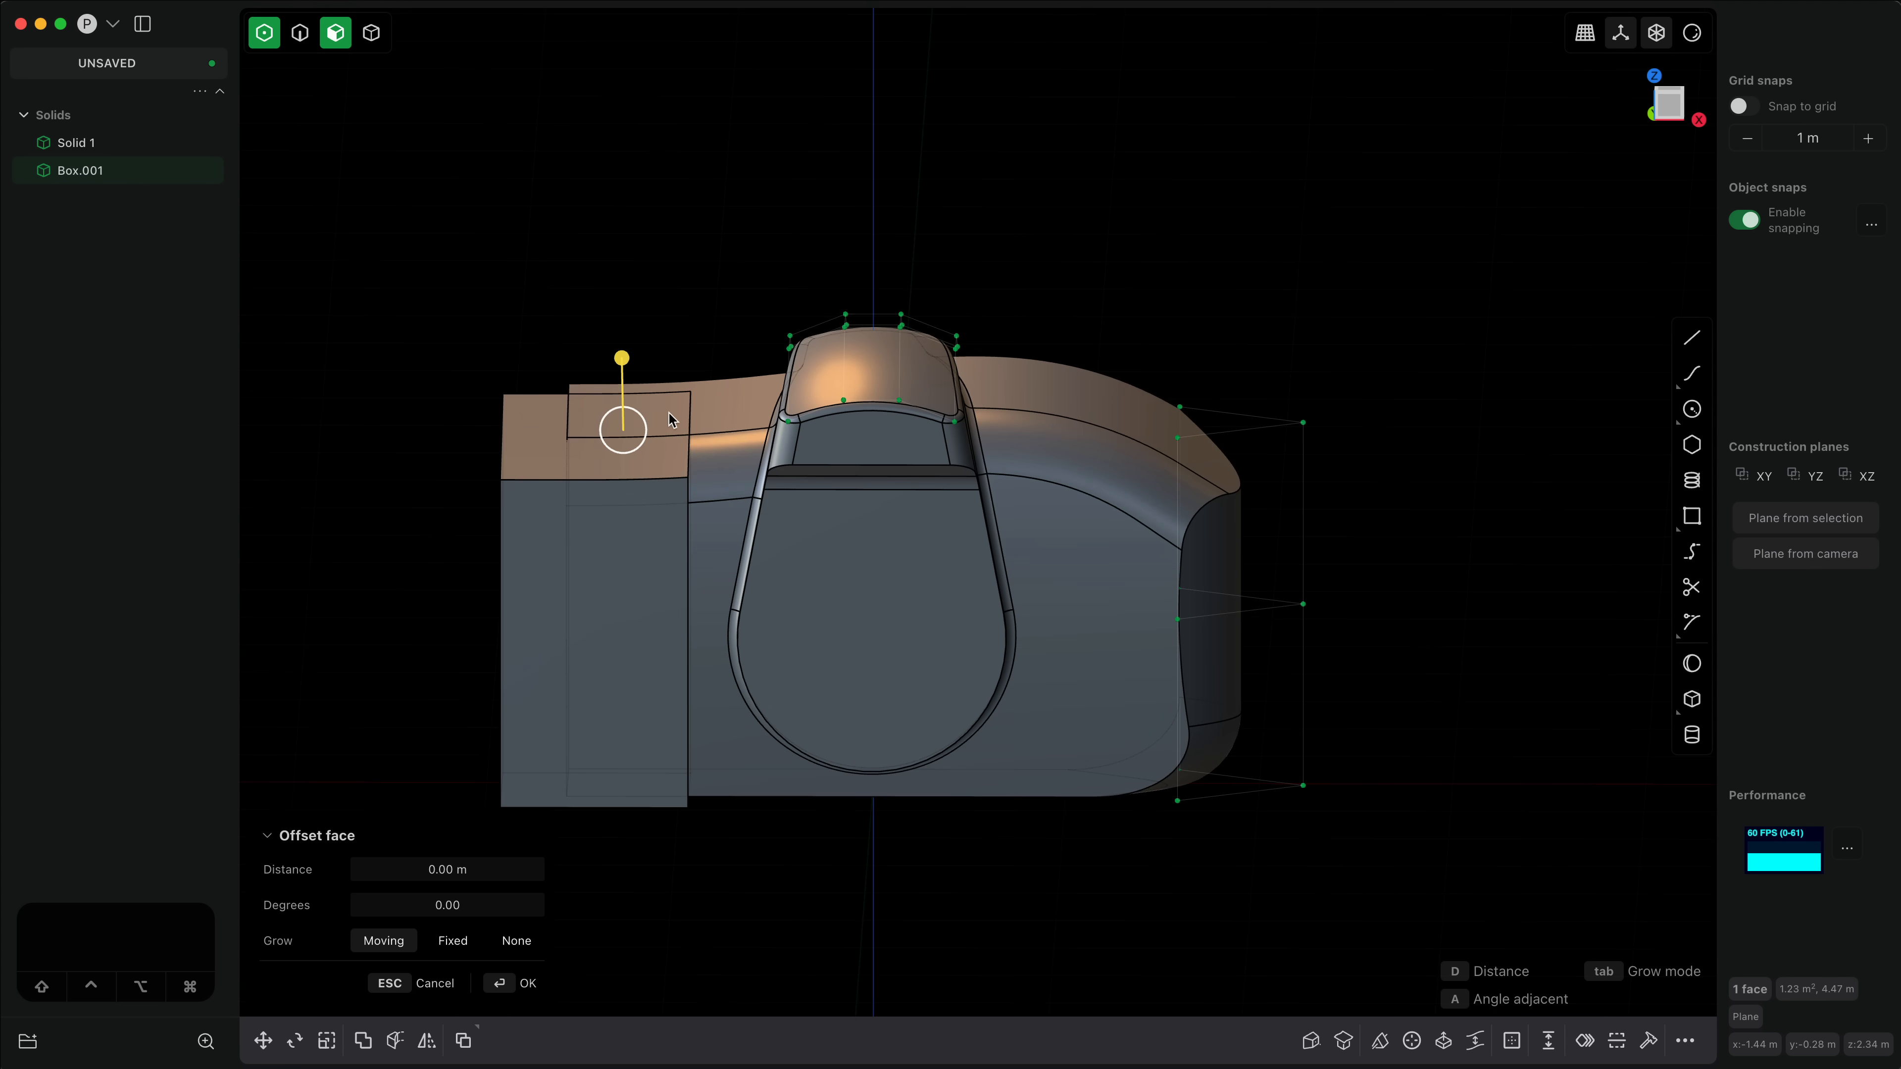
pyautogui.moveTo(672, 402); pyautogui.dragTo(576, 423, button='middle')
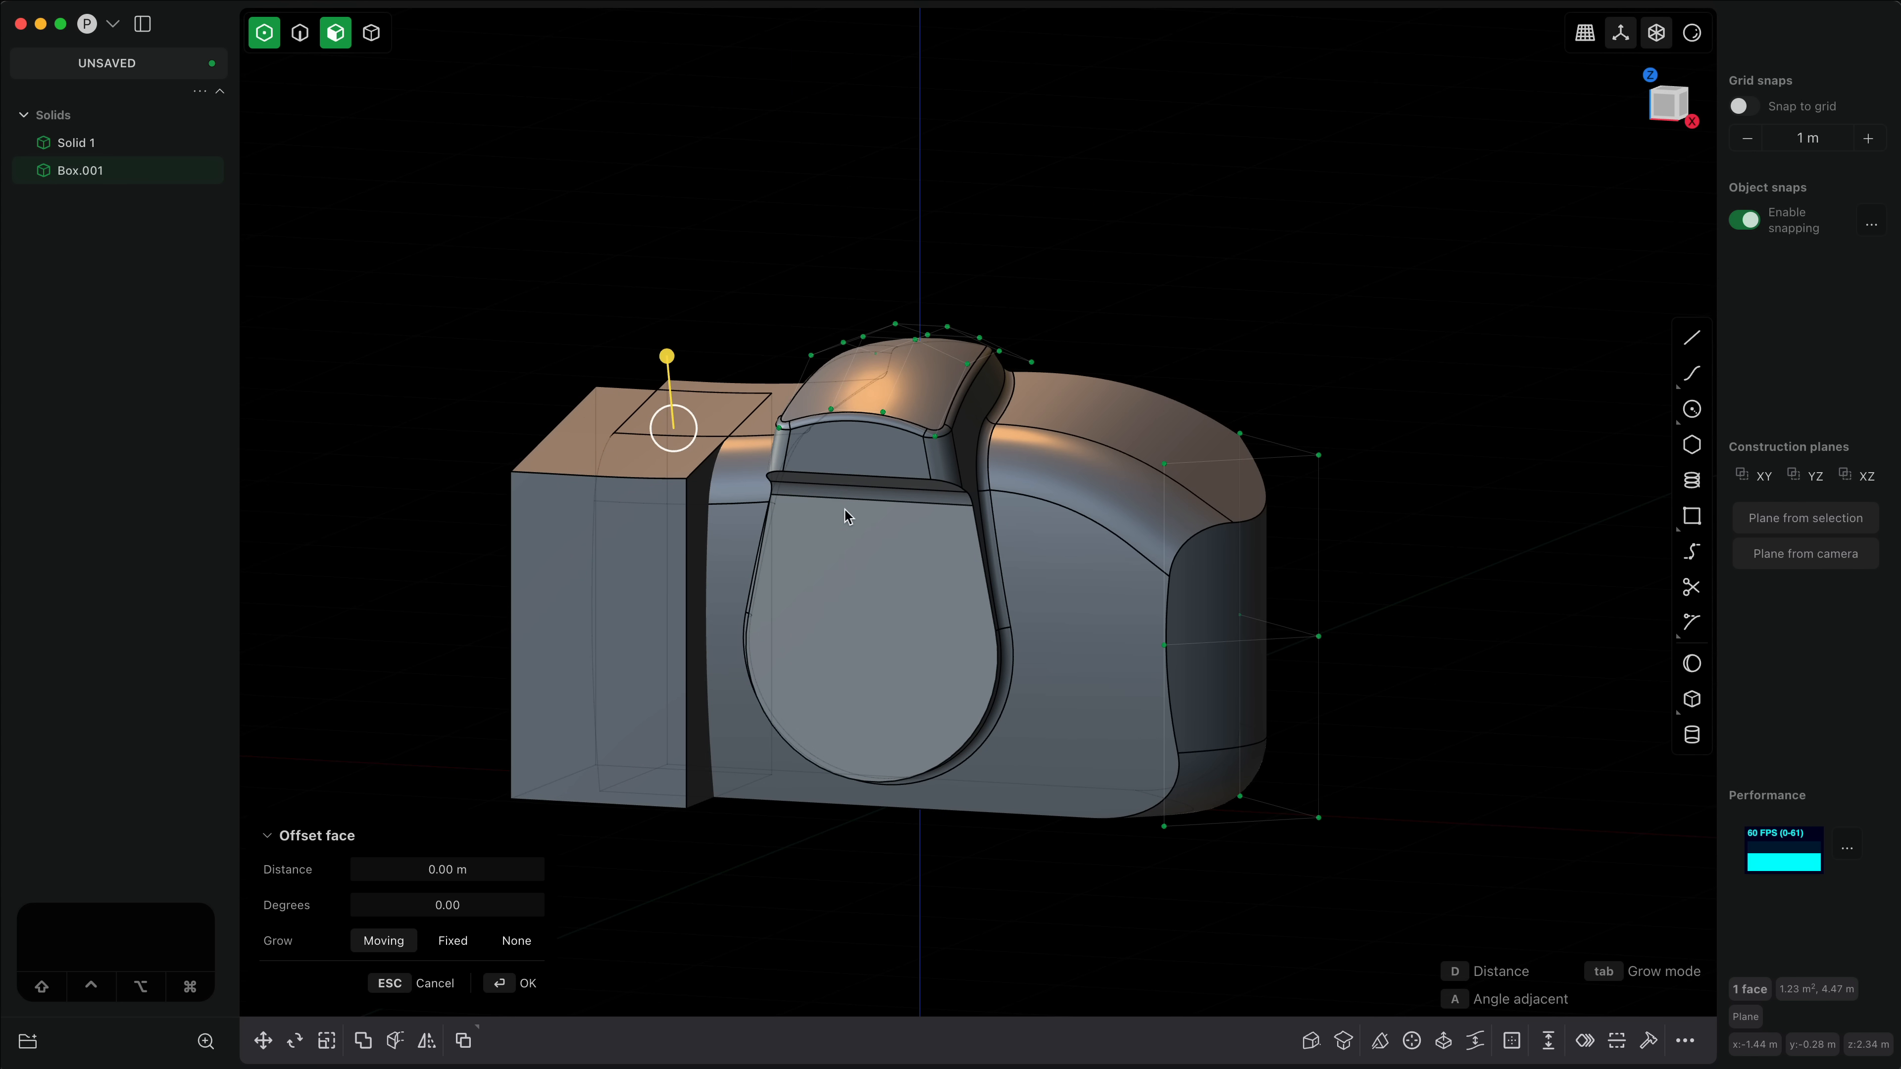
pyautogui.moveTo(746, 499); pyautogui.dragTo(724, 533, button='middle')
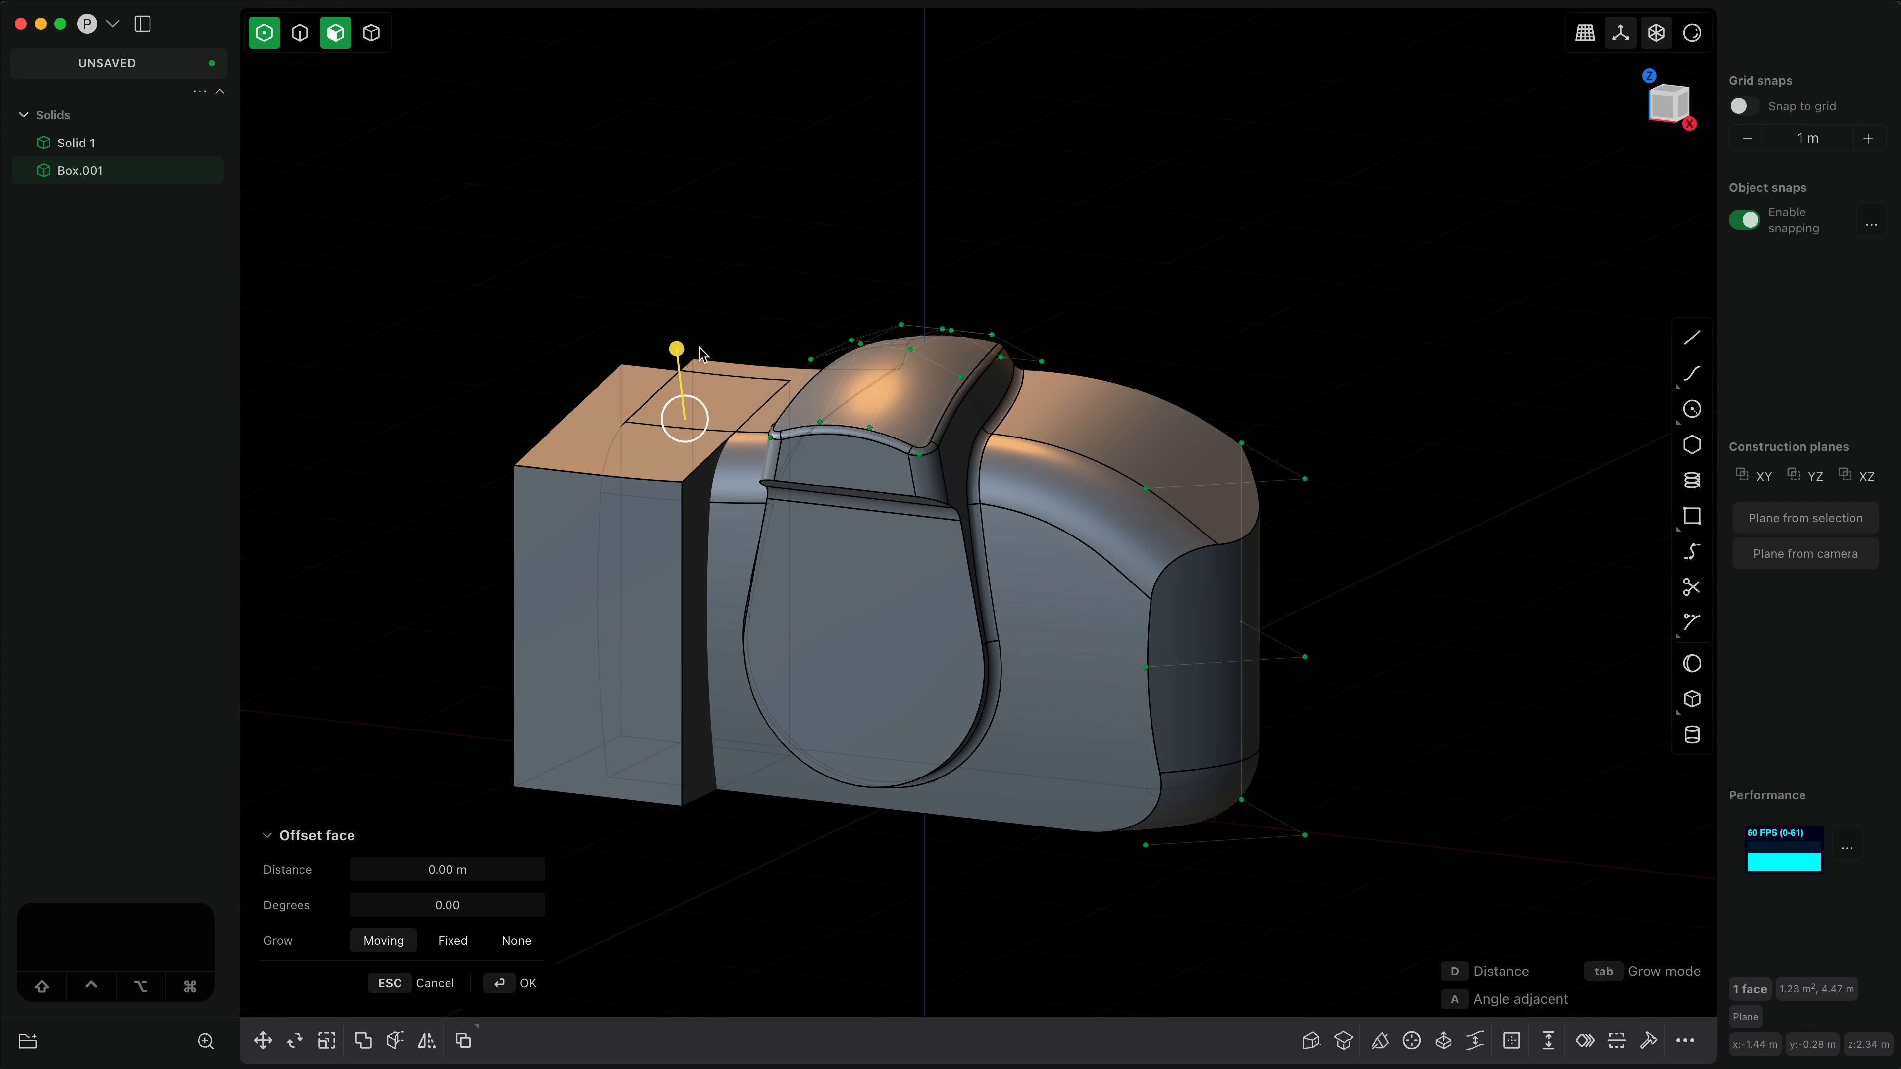
pyautogui.moveTo(682, 355); pyautogui.dragTo(663, 281)
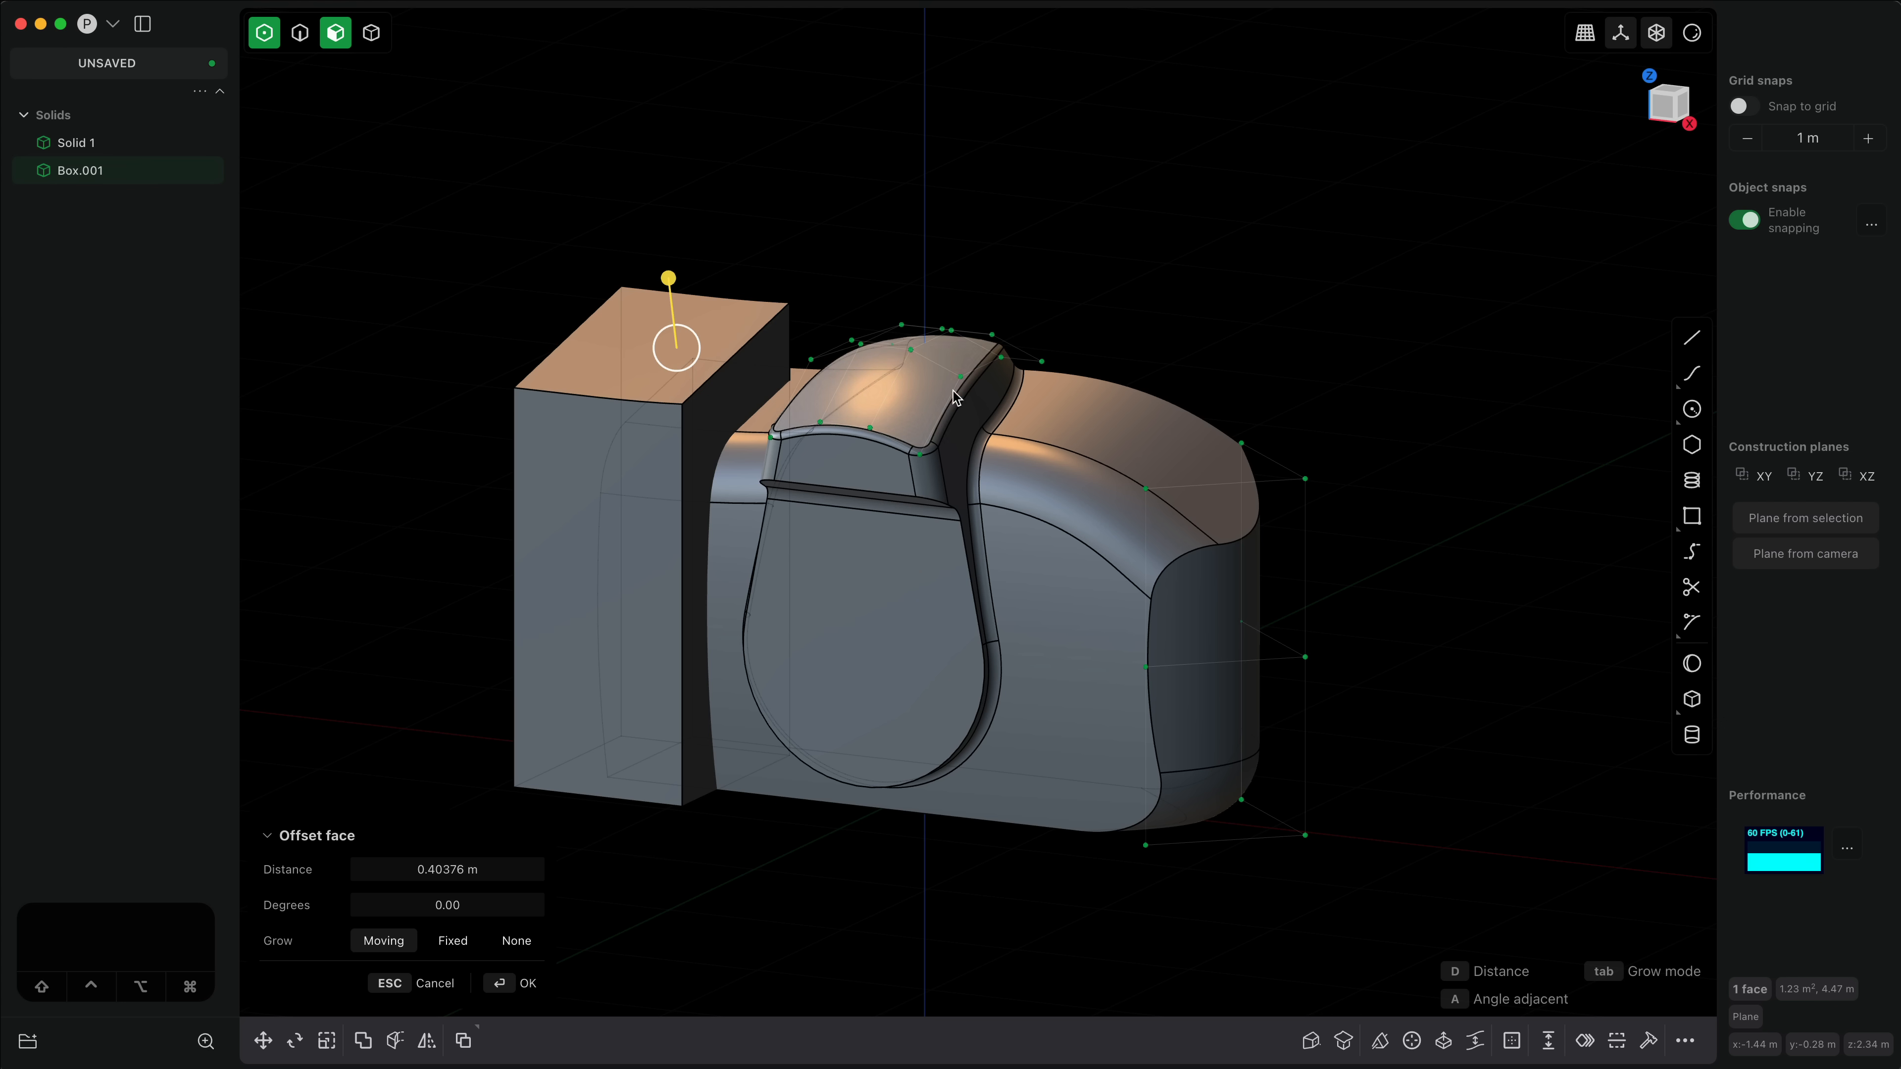
pyautogui.click(906, 408)
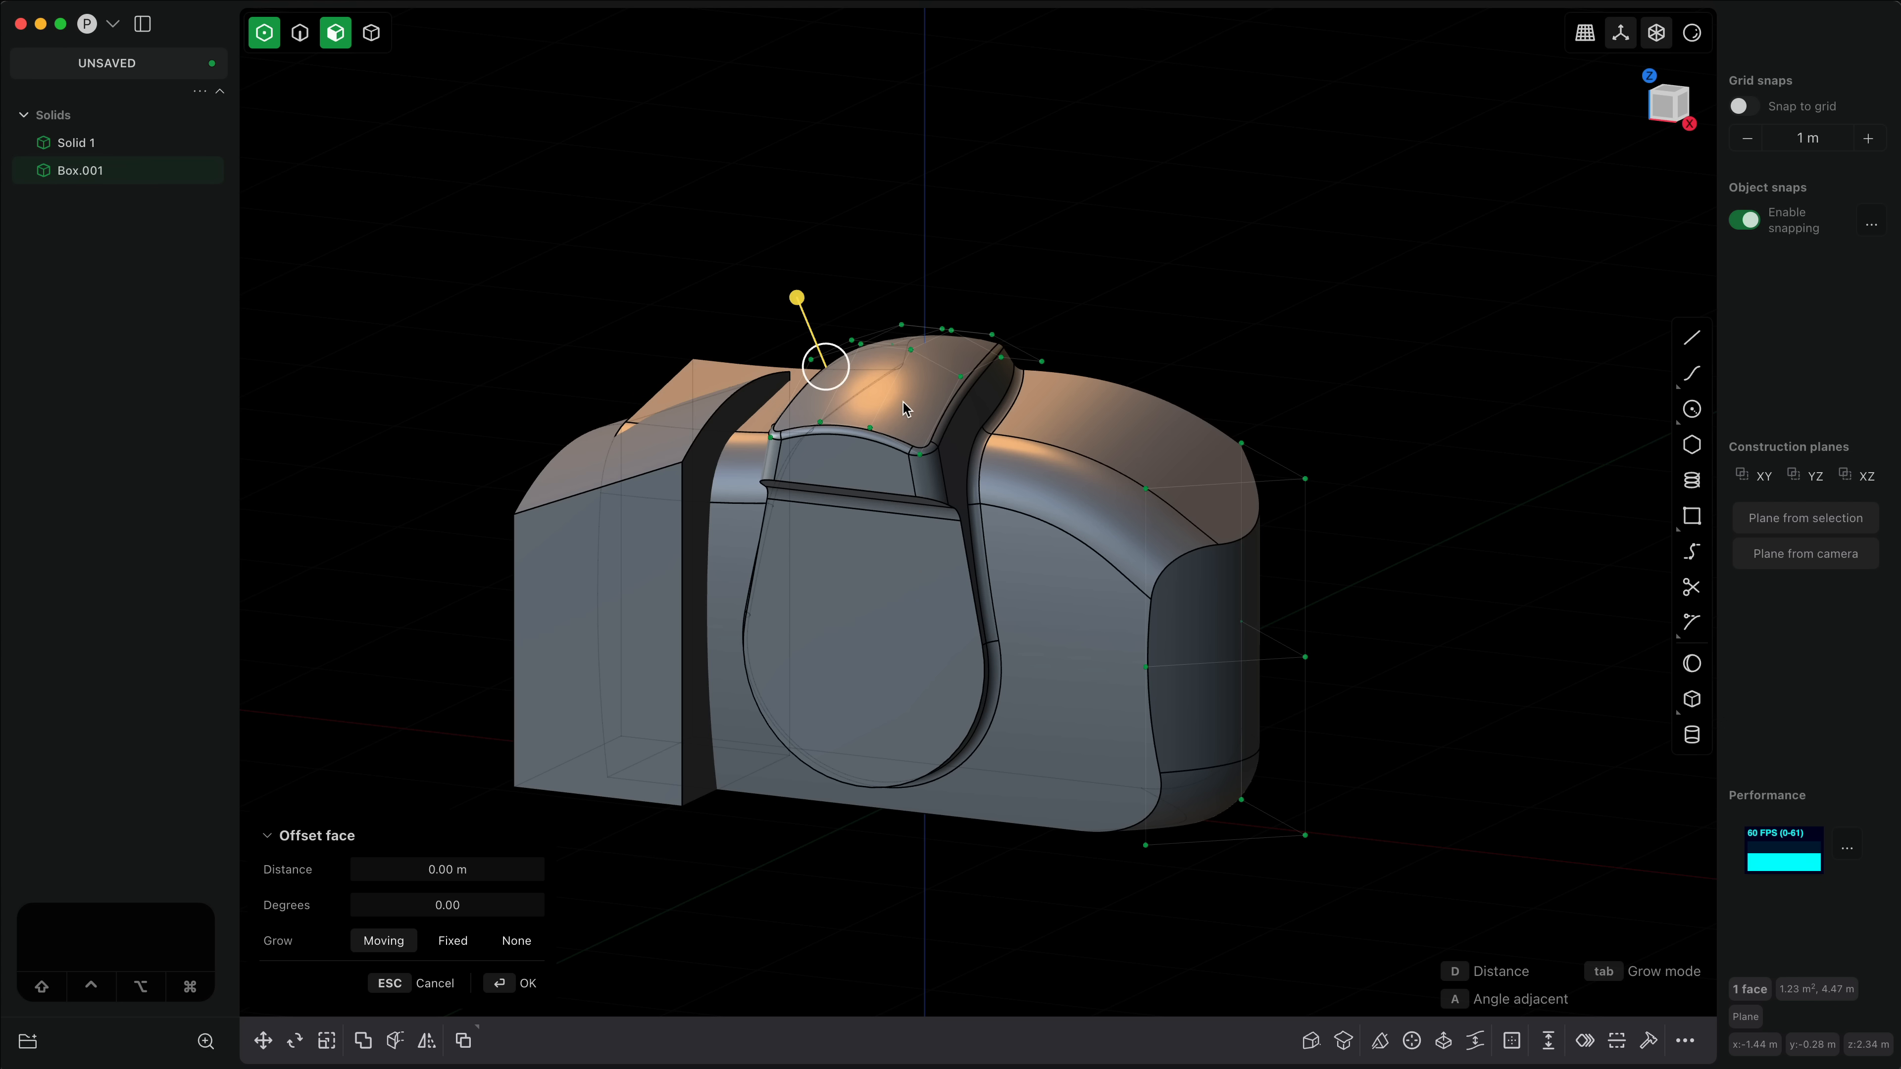
# Step: Try offsetting the box's top face about 0.34 m, then match it to the main body's top face with about the same offset
pyautogui.moveTo(796, 298); pyautogui.dragTo(771, 238)
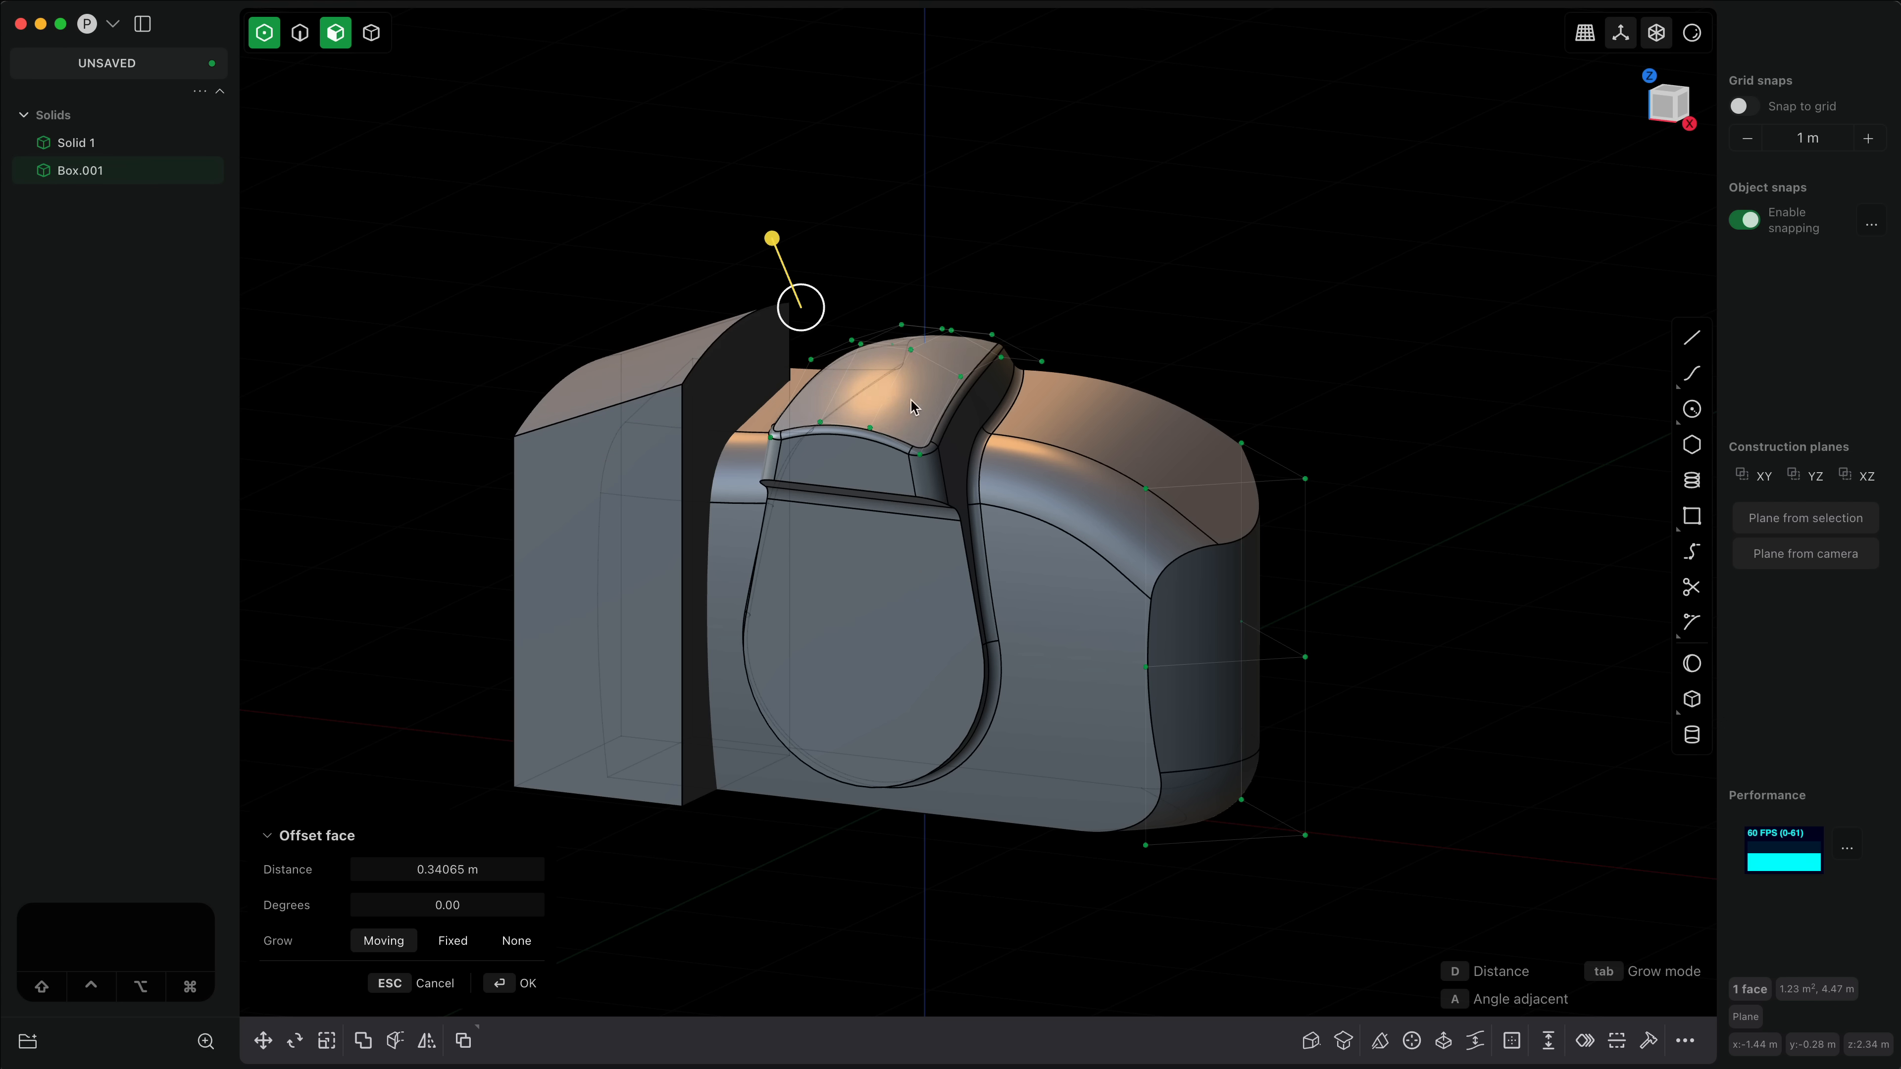
pyautogui.moveTo(911, 400); pyautogui.dragTo(1023, 421, button='middle')
pyautogui.click(1097, 416)
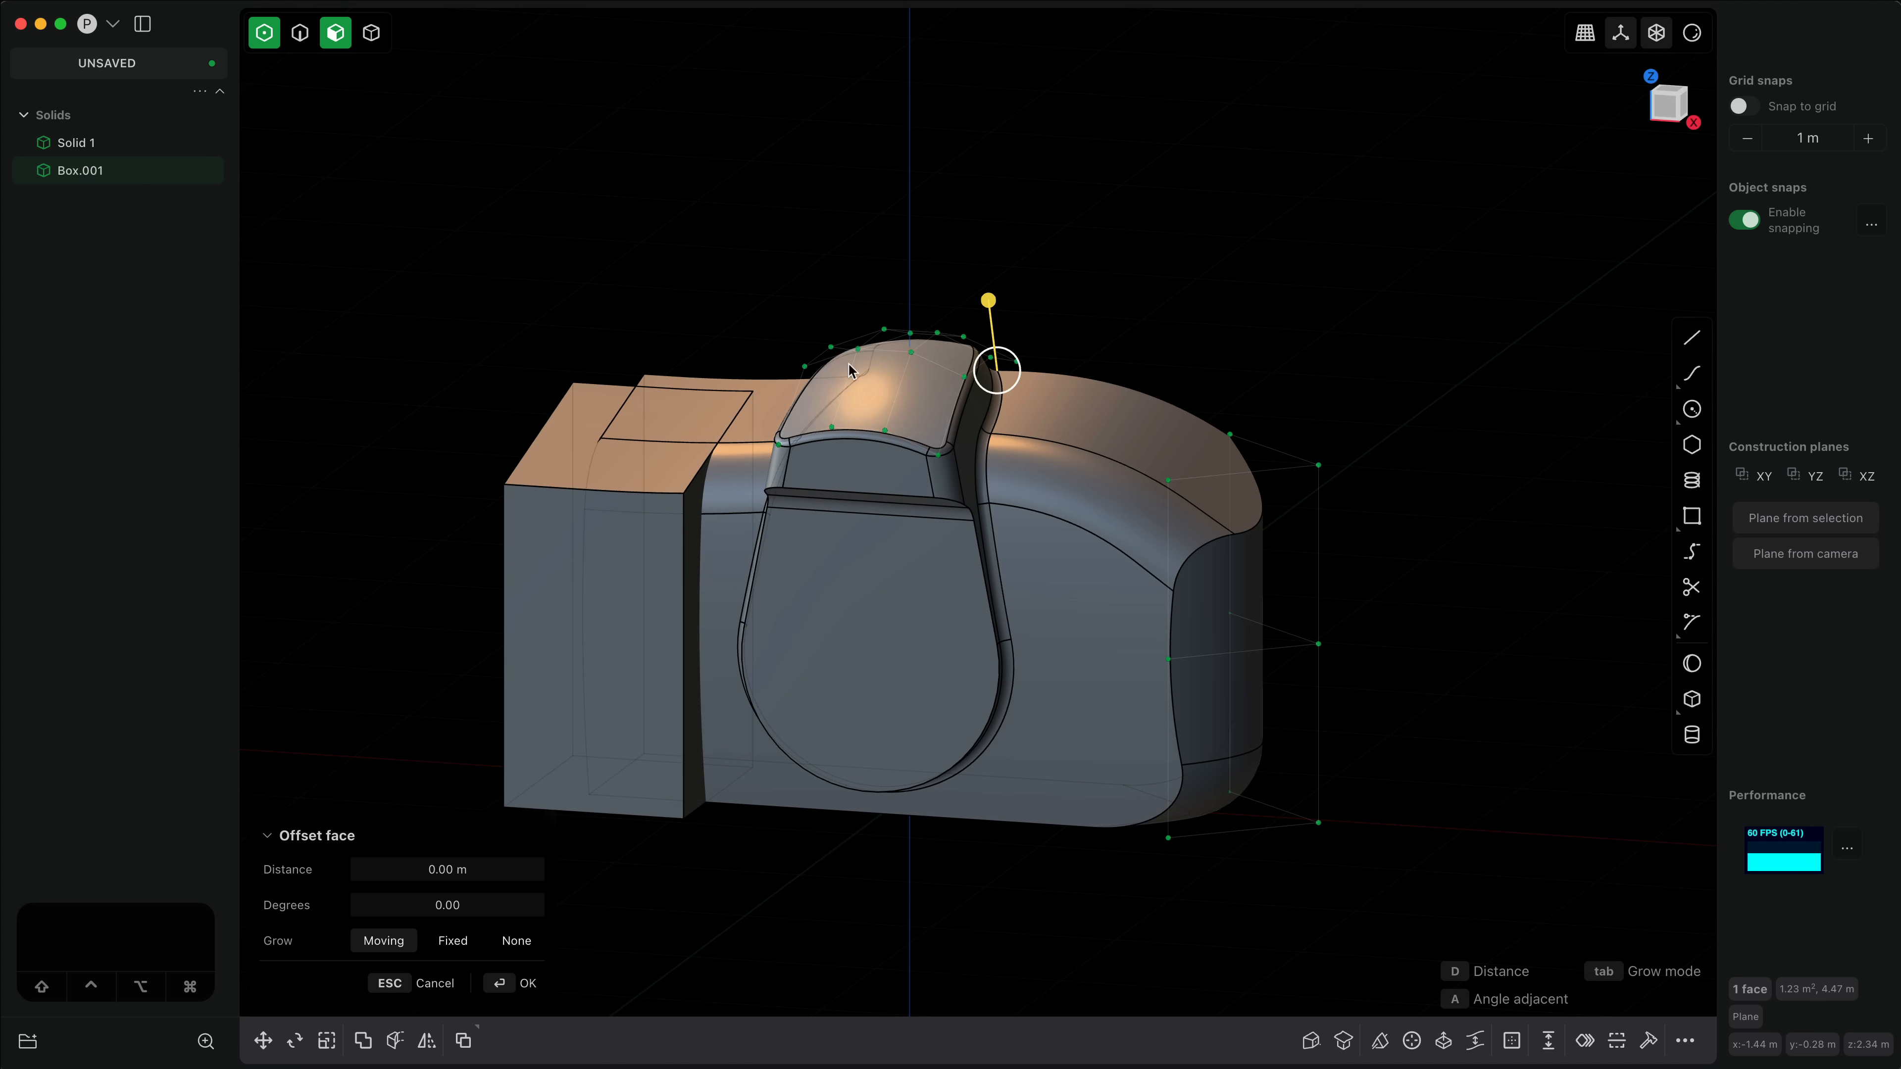
pyautogui.moveTo(989, 301); pyautogui.dragTo(981, 241)
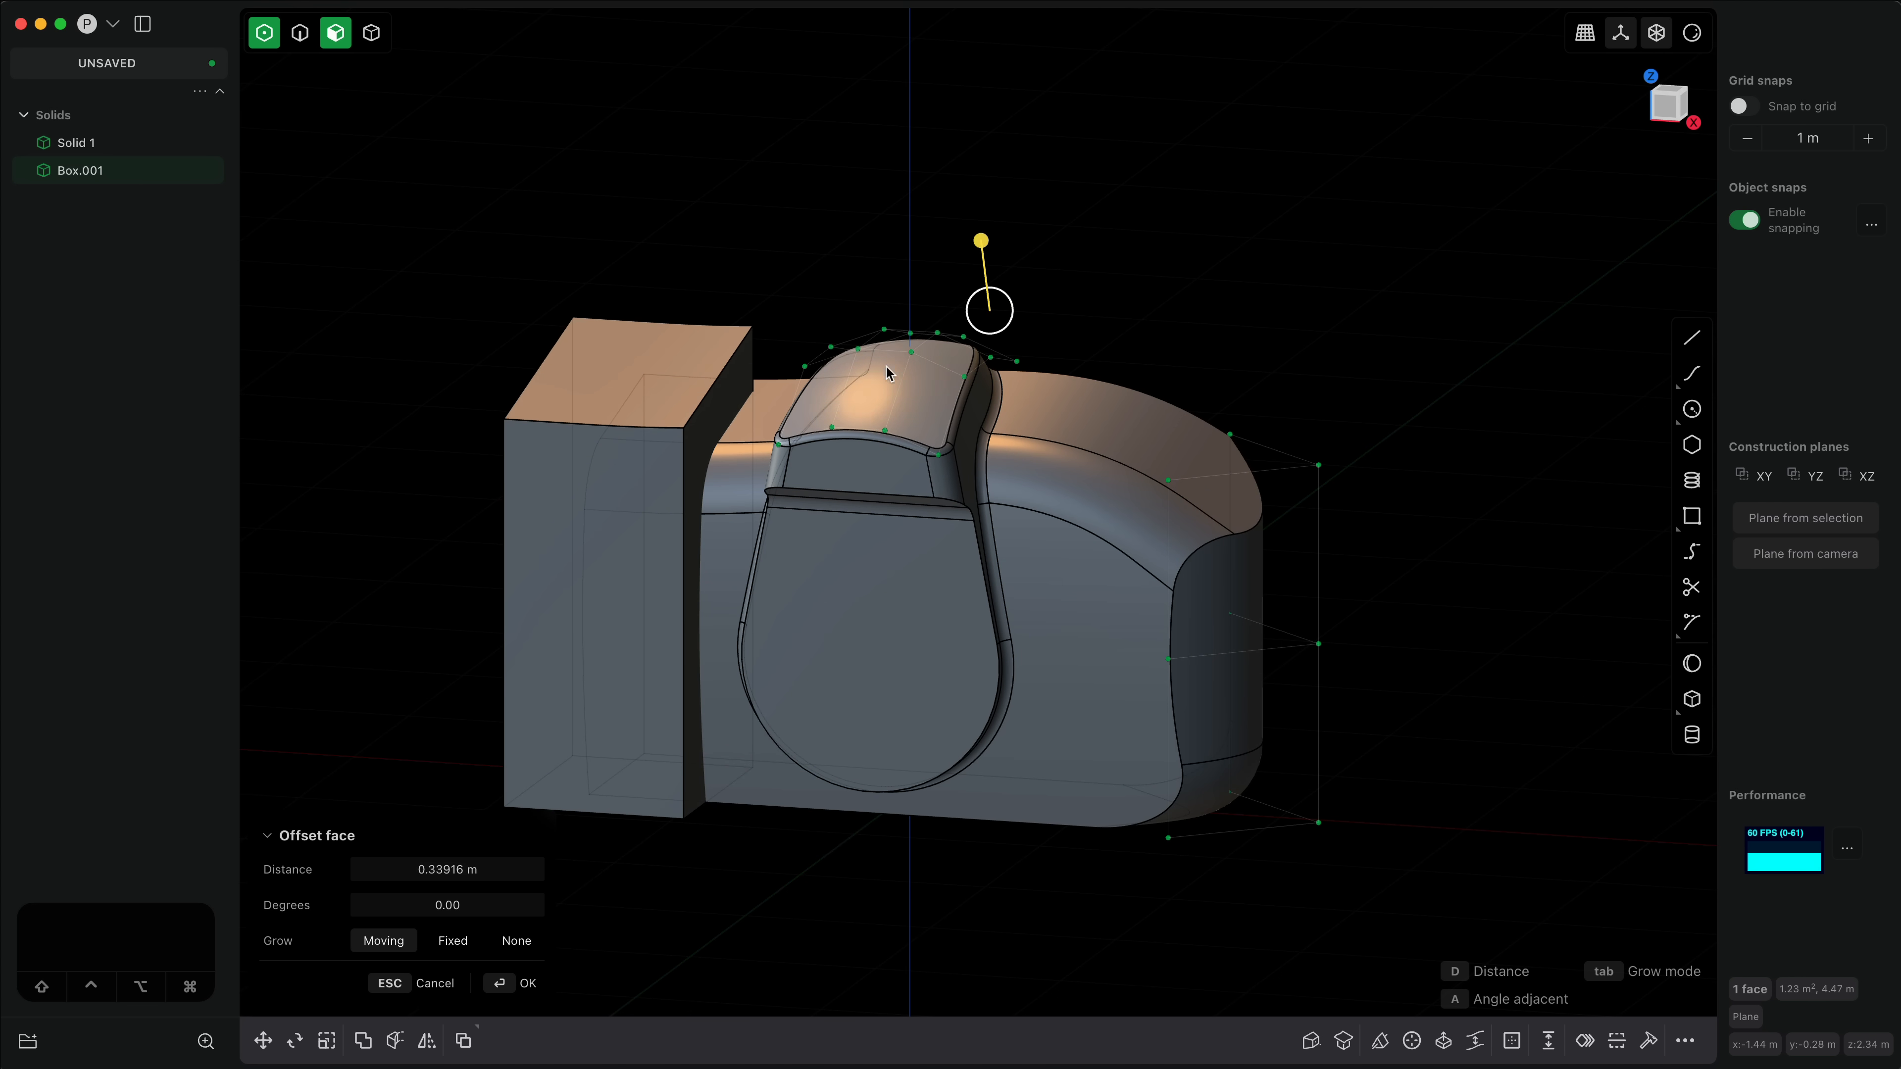
# Step: Match the box's top face to the hump's curved top face again and offset it outward about 0.38 m
pyautogui.click(888, 373)
pyautogui.moveTo(789, 305); pyautogui.dragTo(760, 241)
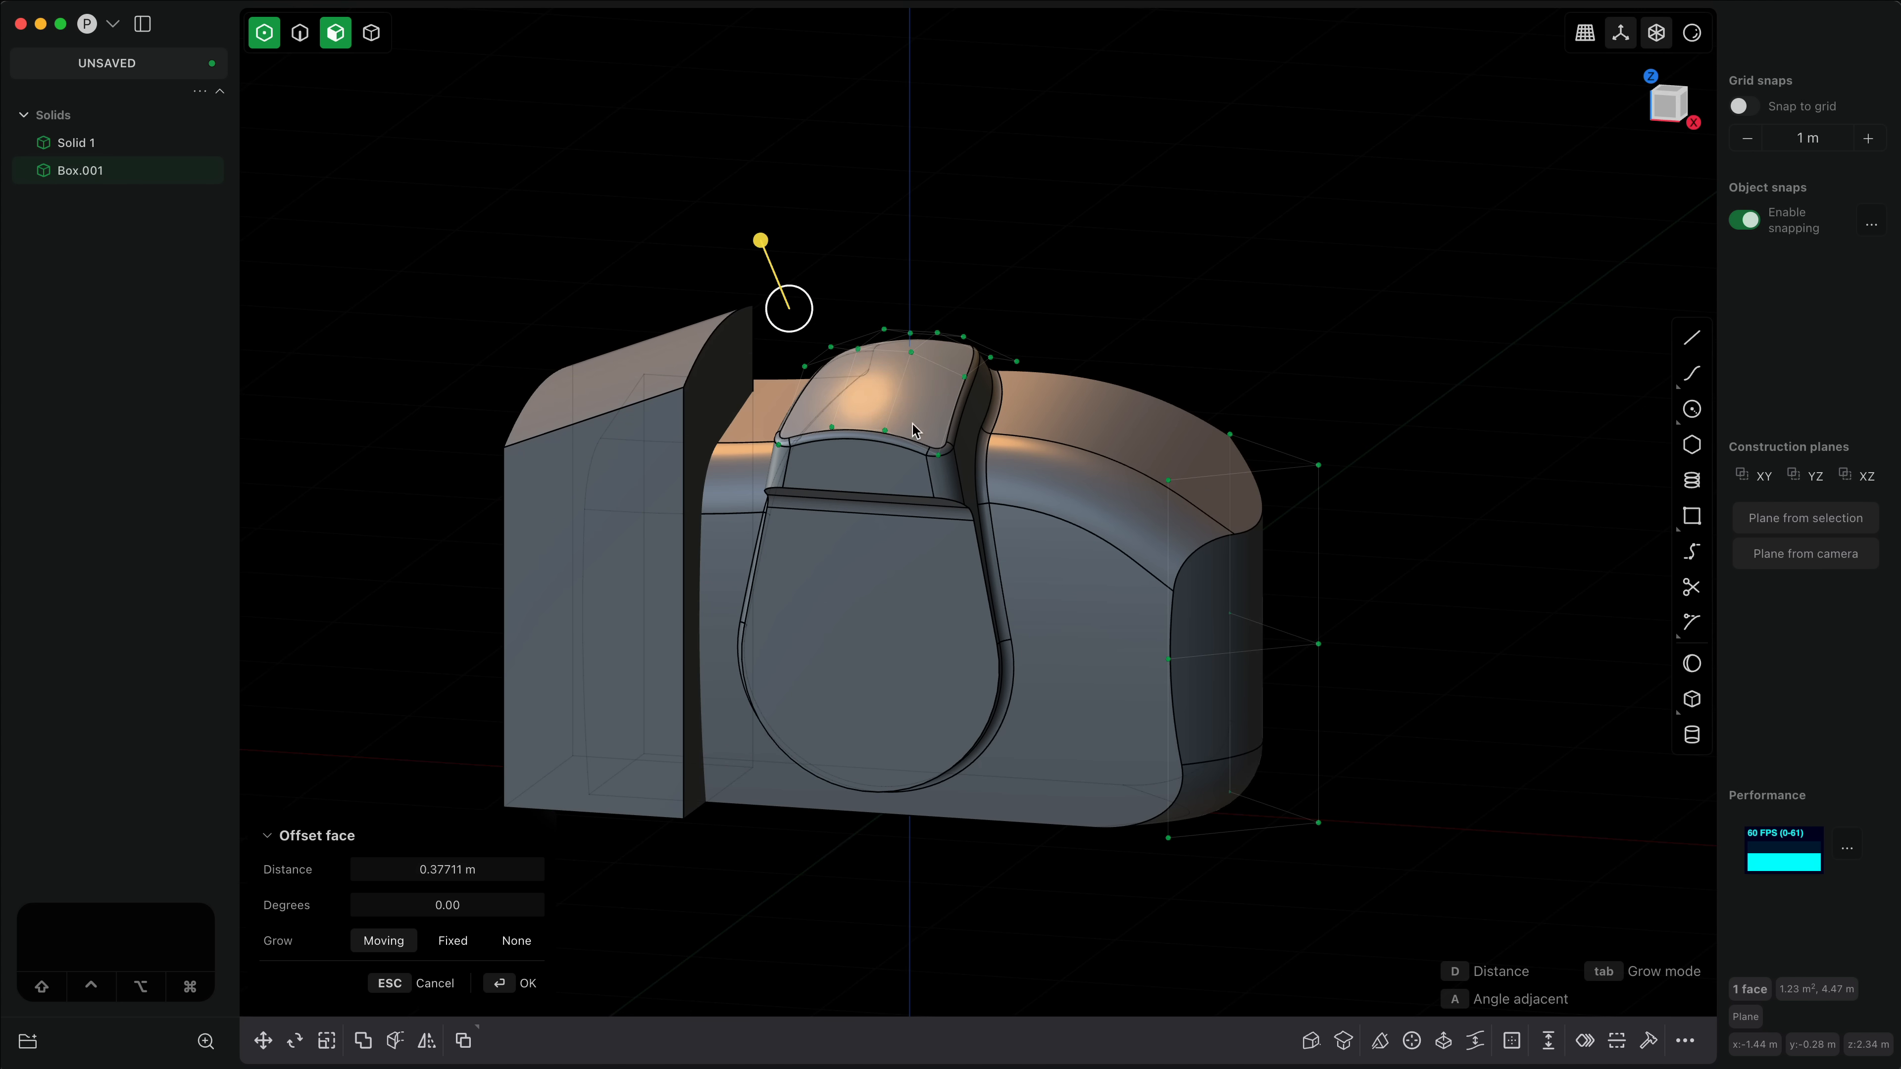
pyautogui.moveTo(913, 423)
pyautogui.mouseDown(button='middle')
pyautogui.moveTo(953, 428)
pyautogui.moveTo(936, 443)
pyautogui.mouseUp(button='middle')
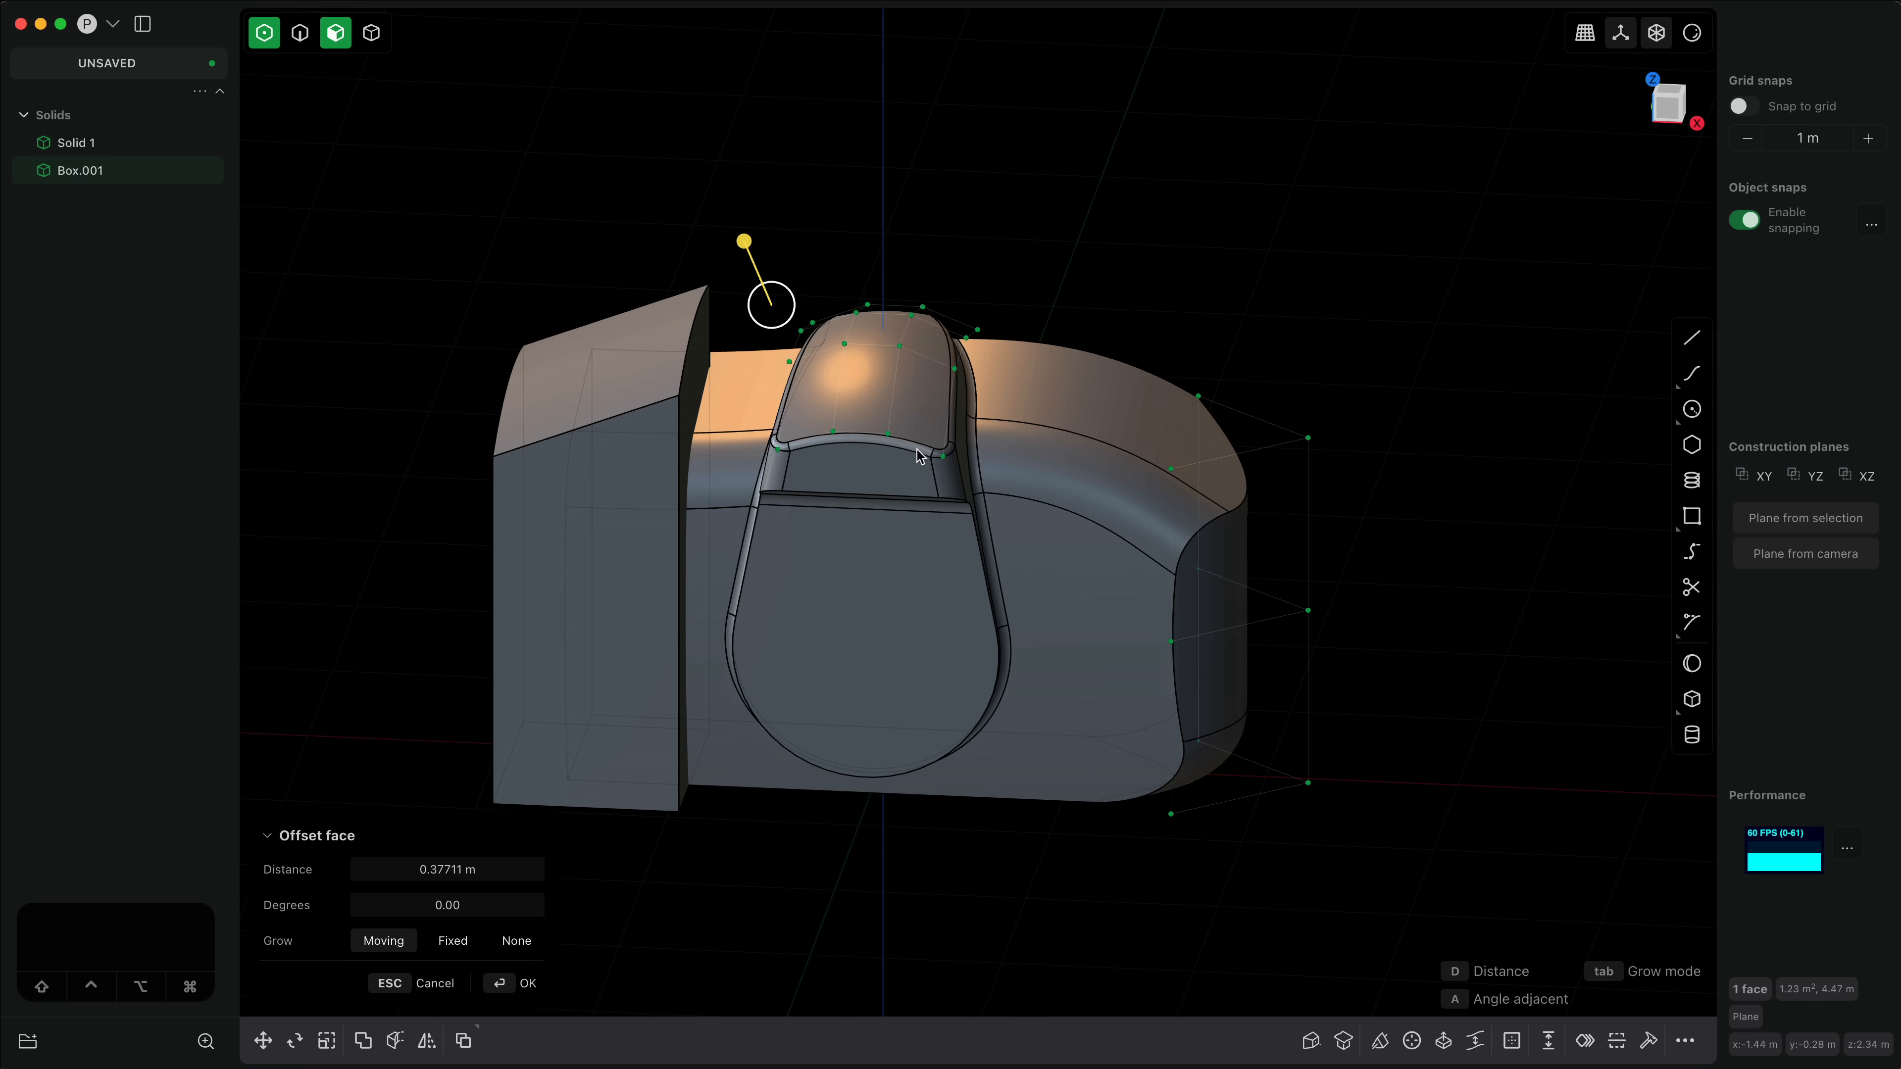
pyautogui.moveTo(884, 622); pyautogui.dragTo(944, 700, button='middle')
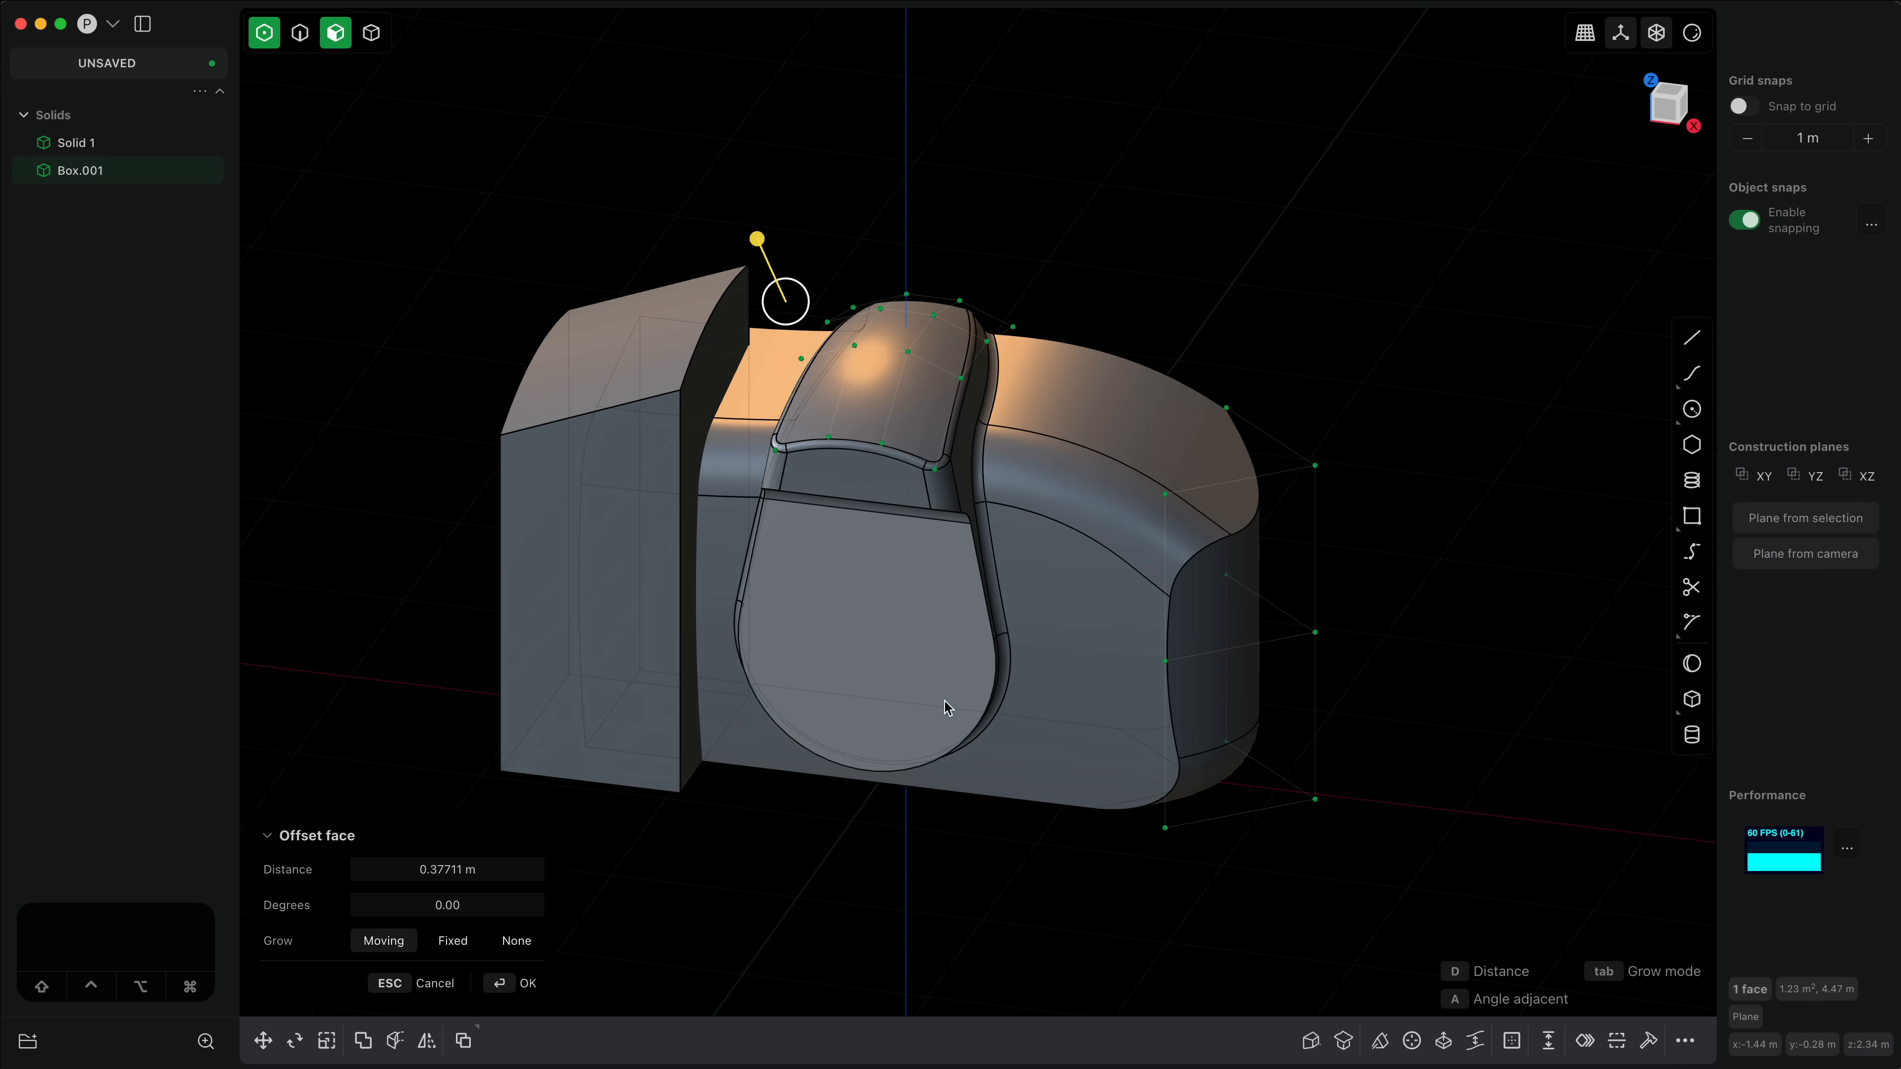
pyautogui.rightClick(927, 866)
pyautogui.moveTo(984, 843); pyautogui.dragTo(797, 770, button='right')
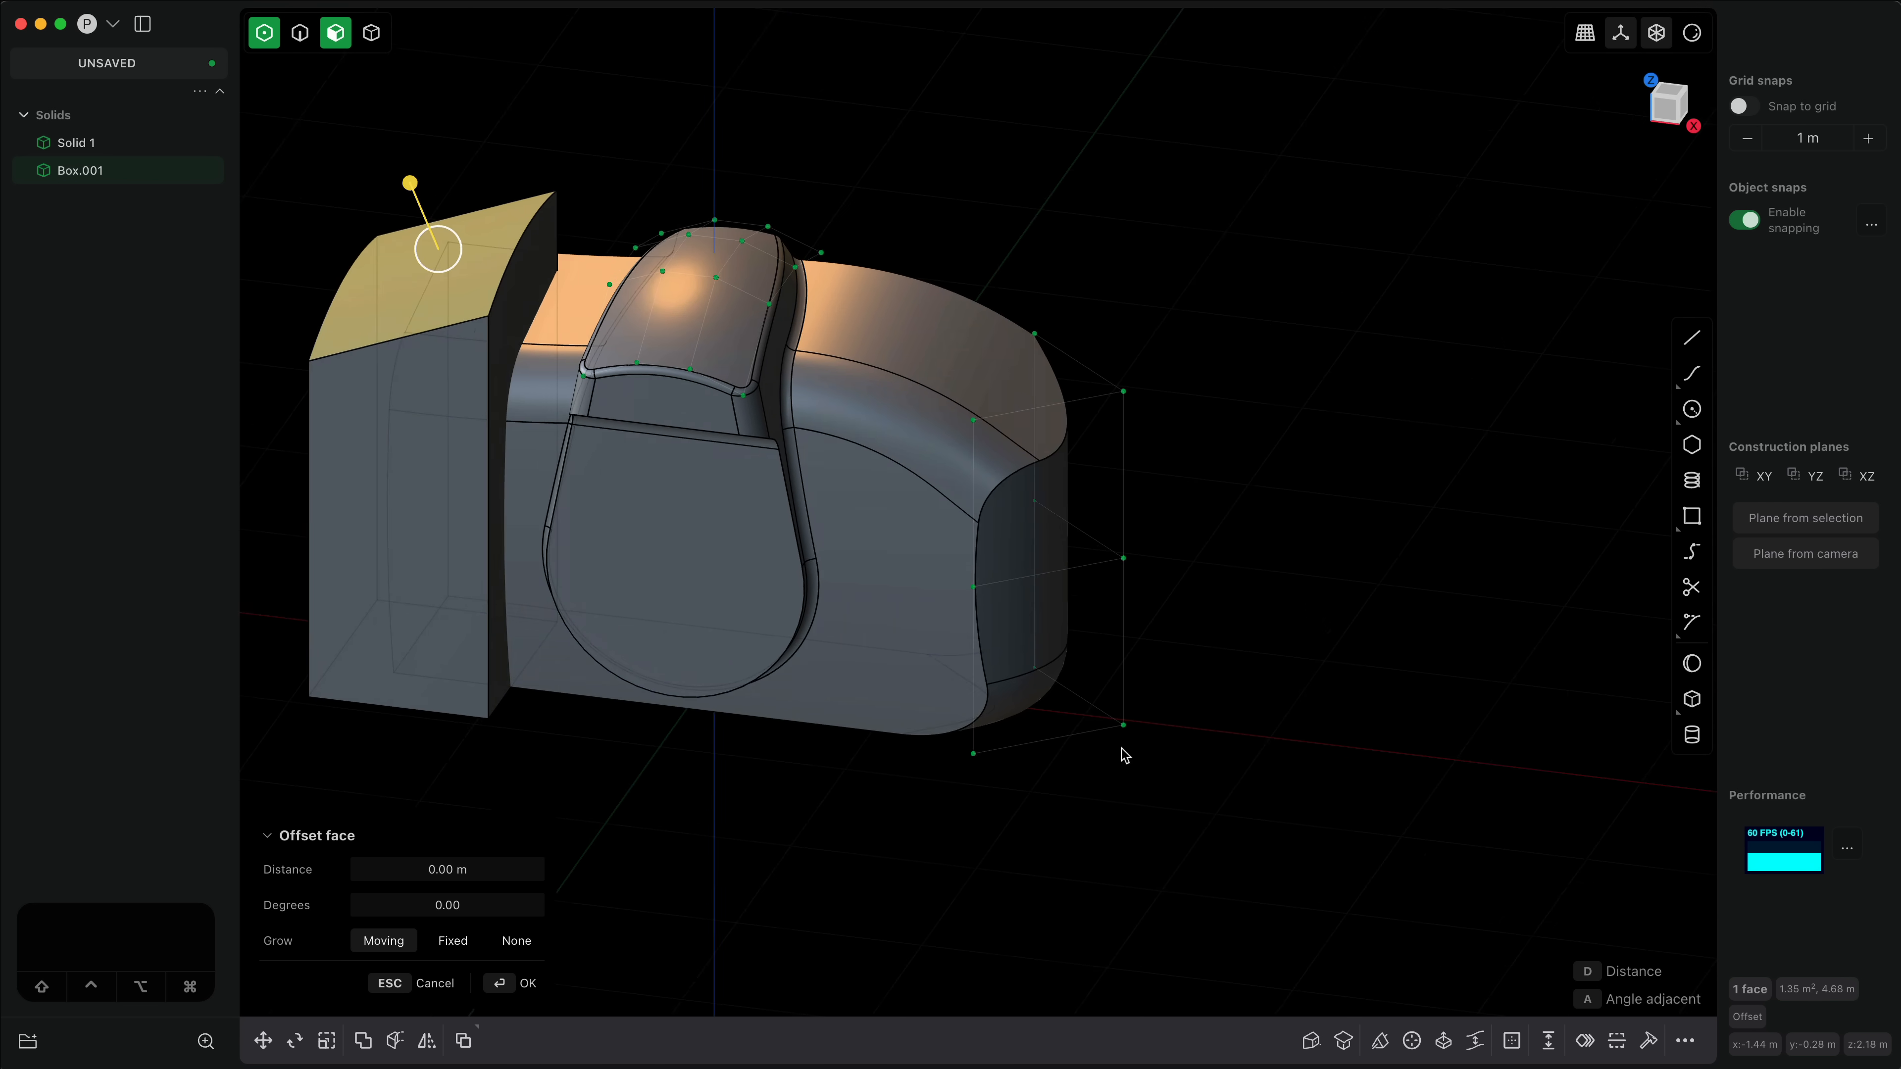
# Step: Create a test box about 0.70 m wide, 0.70 m long and 0.89 m high beyond the body's bulged +X end
pyautogui.moveTo(1118, 751); pyautogui.dragTo(1088, 767, button='middle')
pyautogui.click(1692, 699)
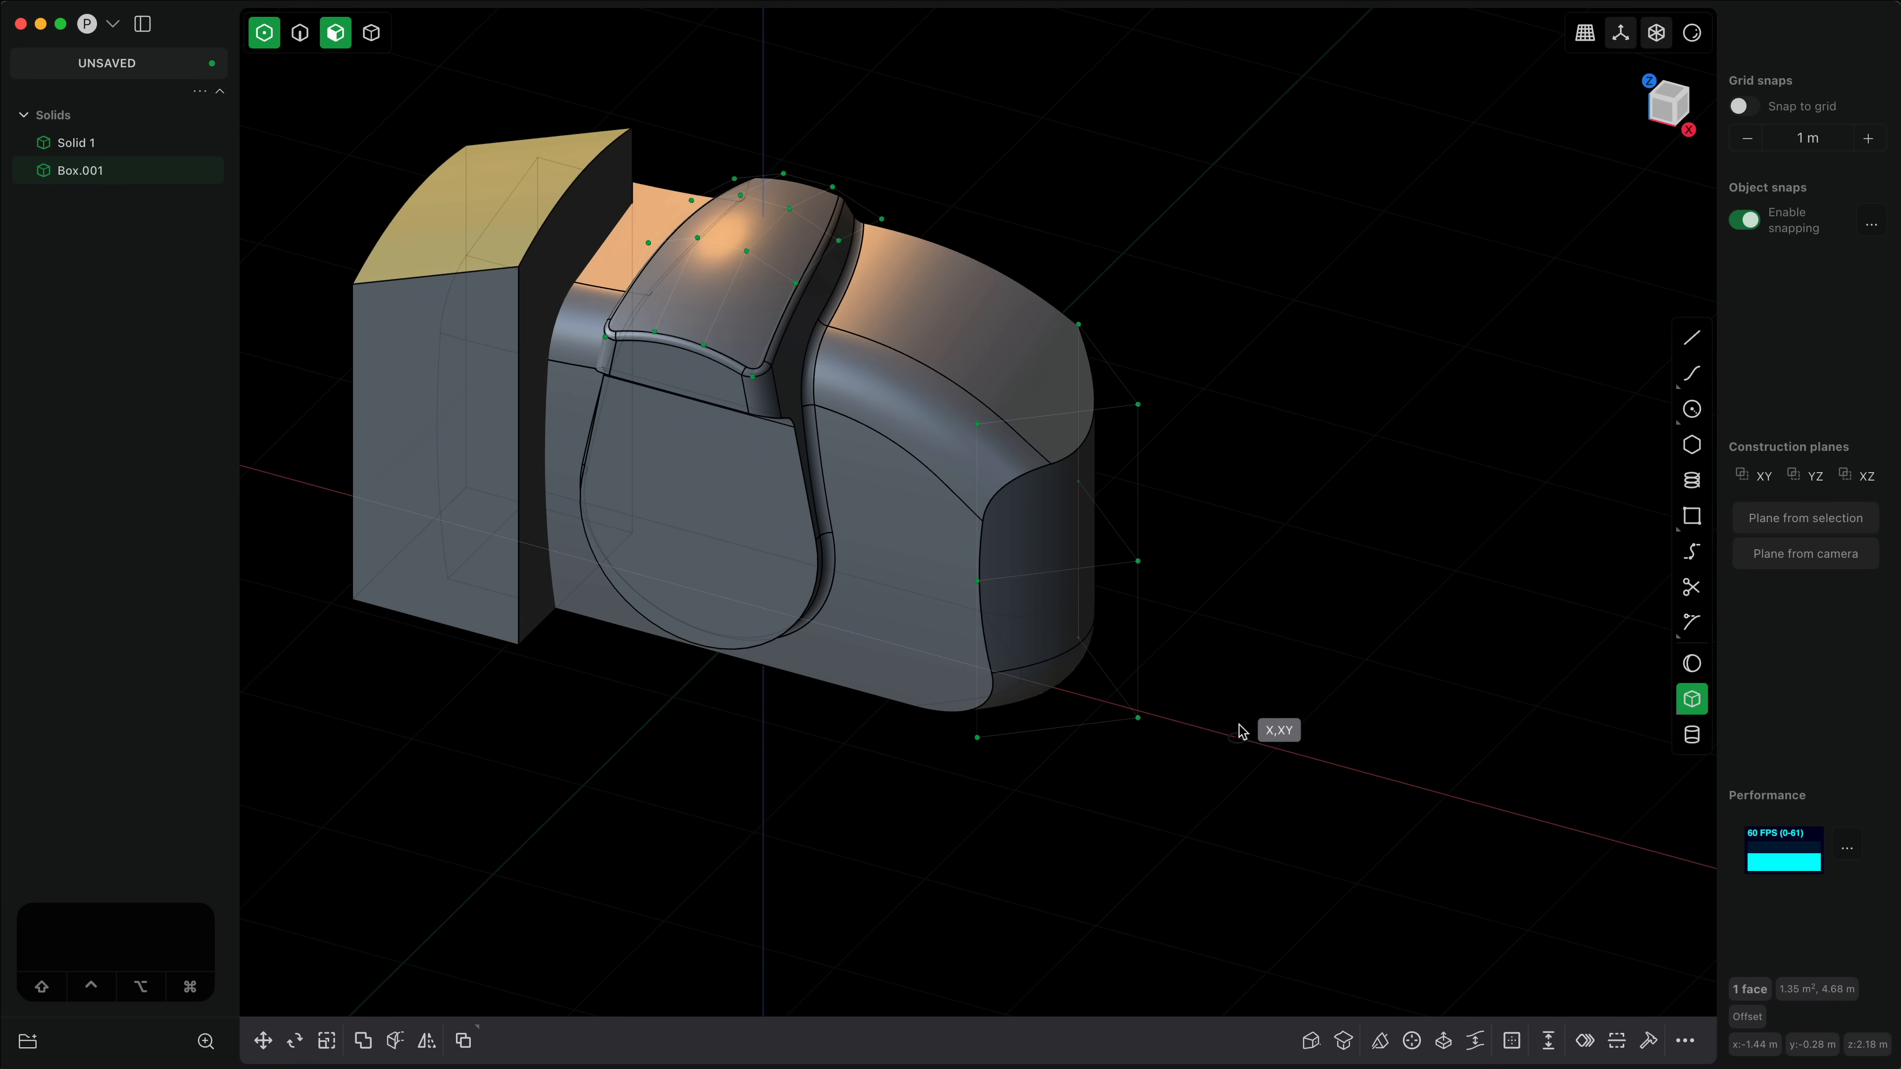
pyautogui.click(1190, 688)
pyautogui.click(1249, 781)
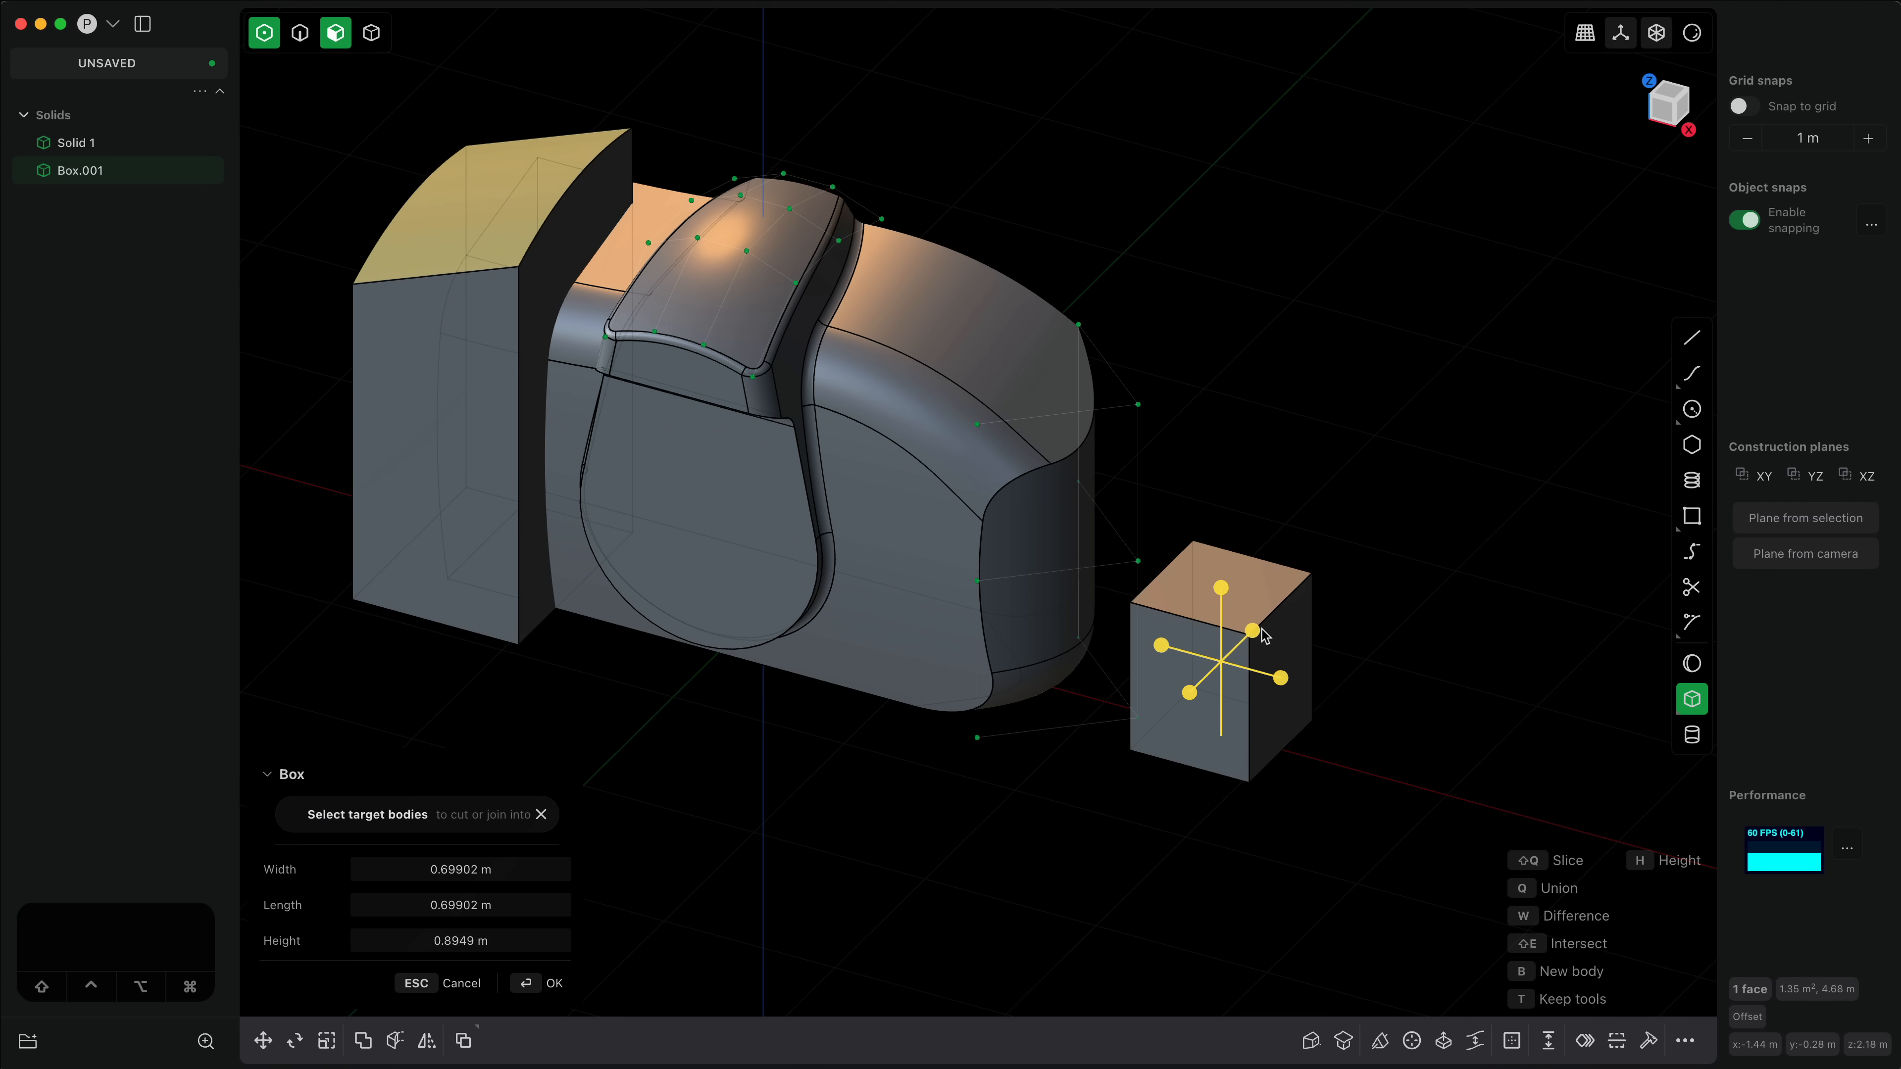
pyautogui.click(1262, 629)
# Step: Hide the control points of the body's bulged +X end face
pyautogui.click(1052, 799)
pyautogui.press('super+z')
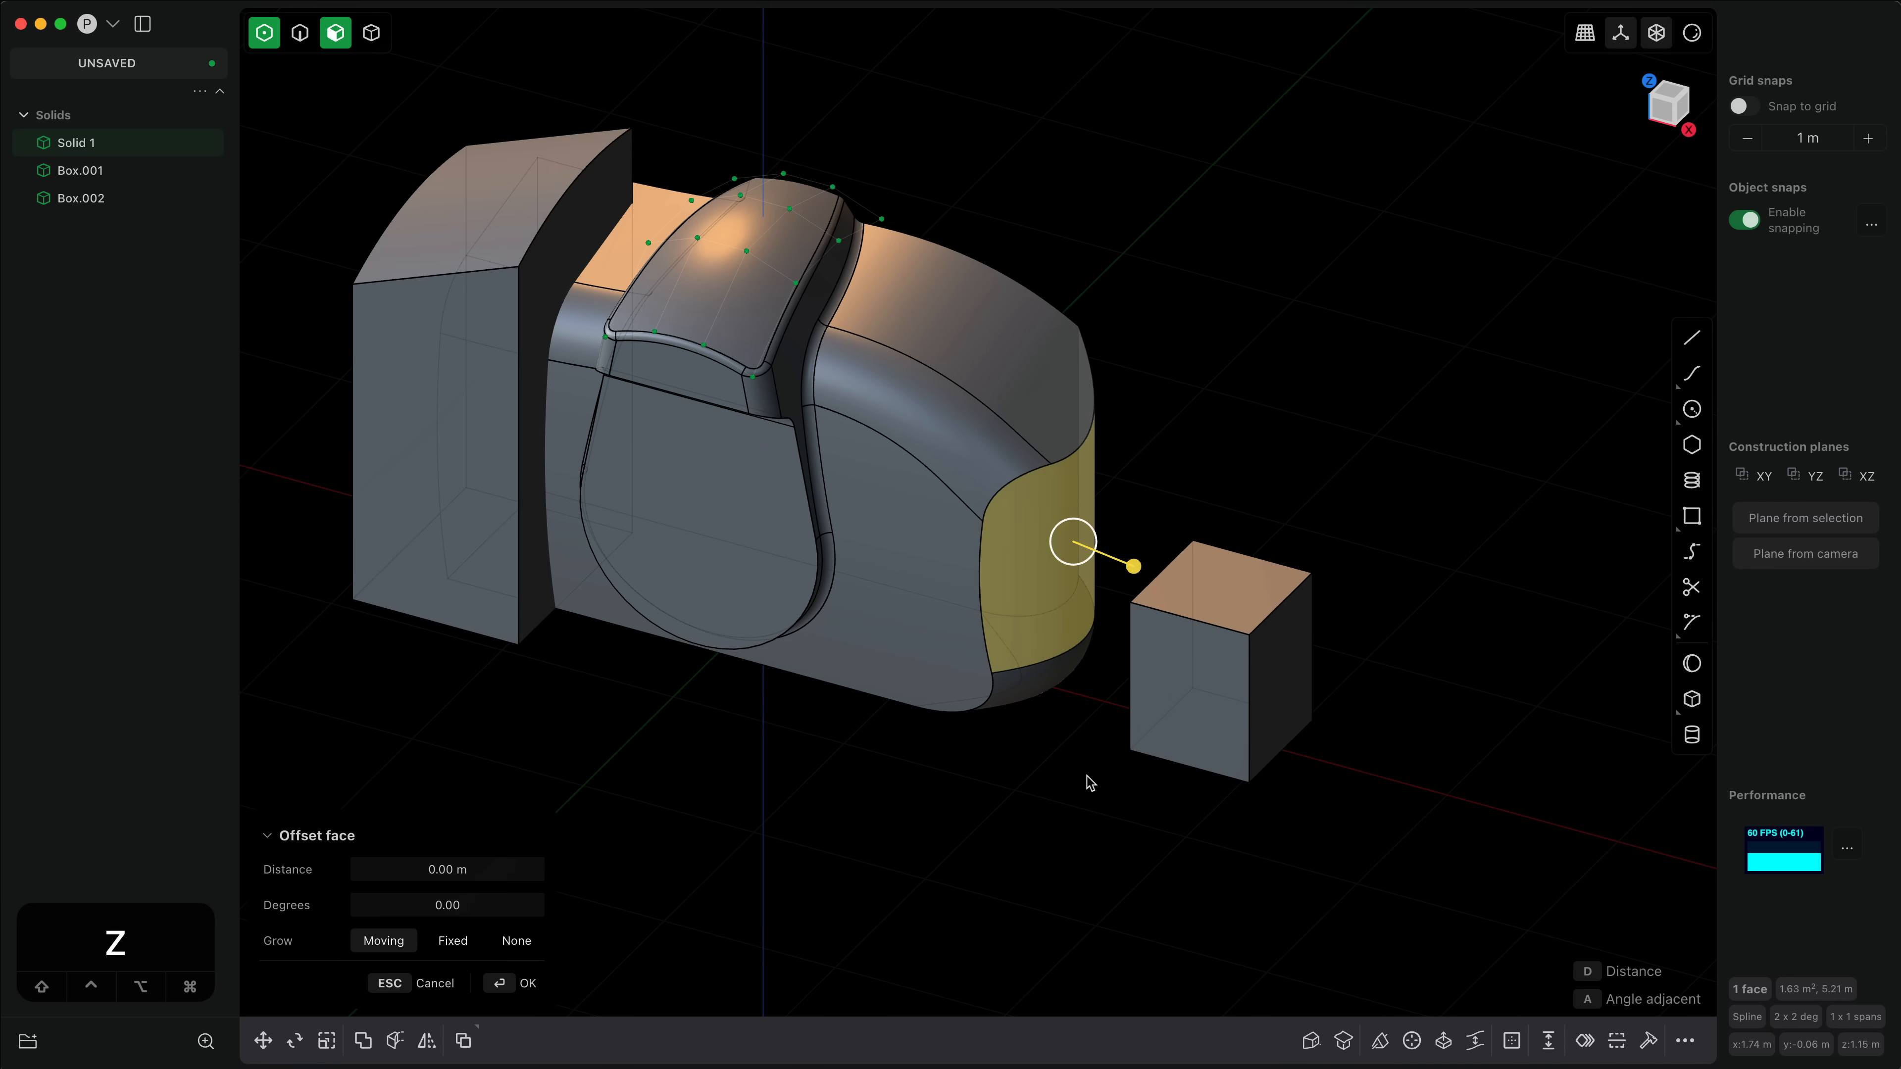
# Step: Match the small box's side facing the body to the bulged +X end face and offset it about 0.10 m
pyautogui.moveTo(1086, 774); pyautogui.dragTo(1049, 680, button='middle')
pyautogui.click(1085, 634)
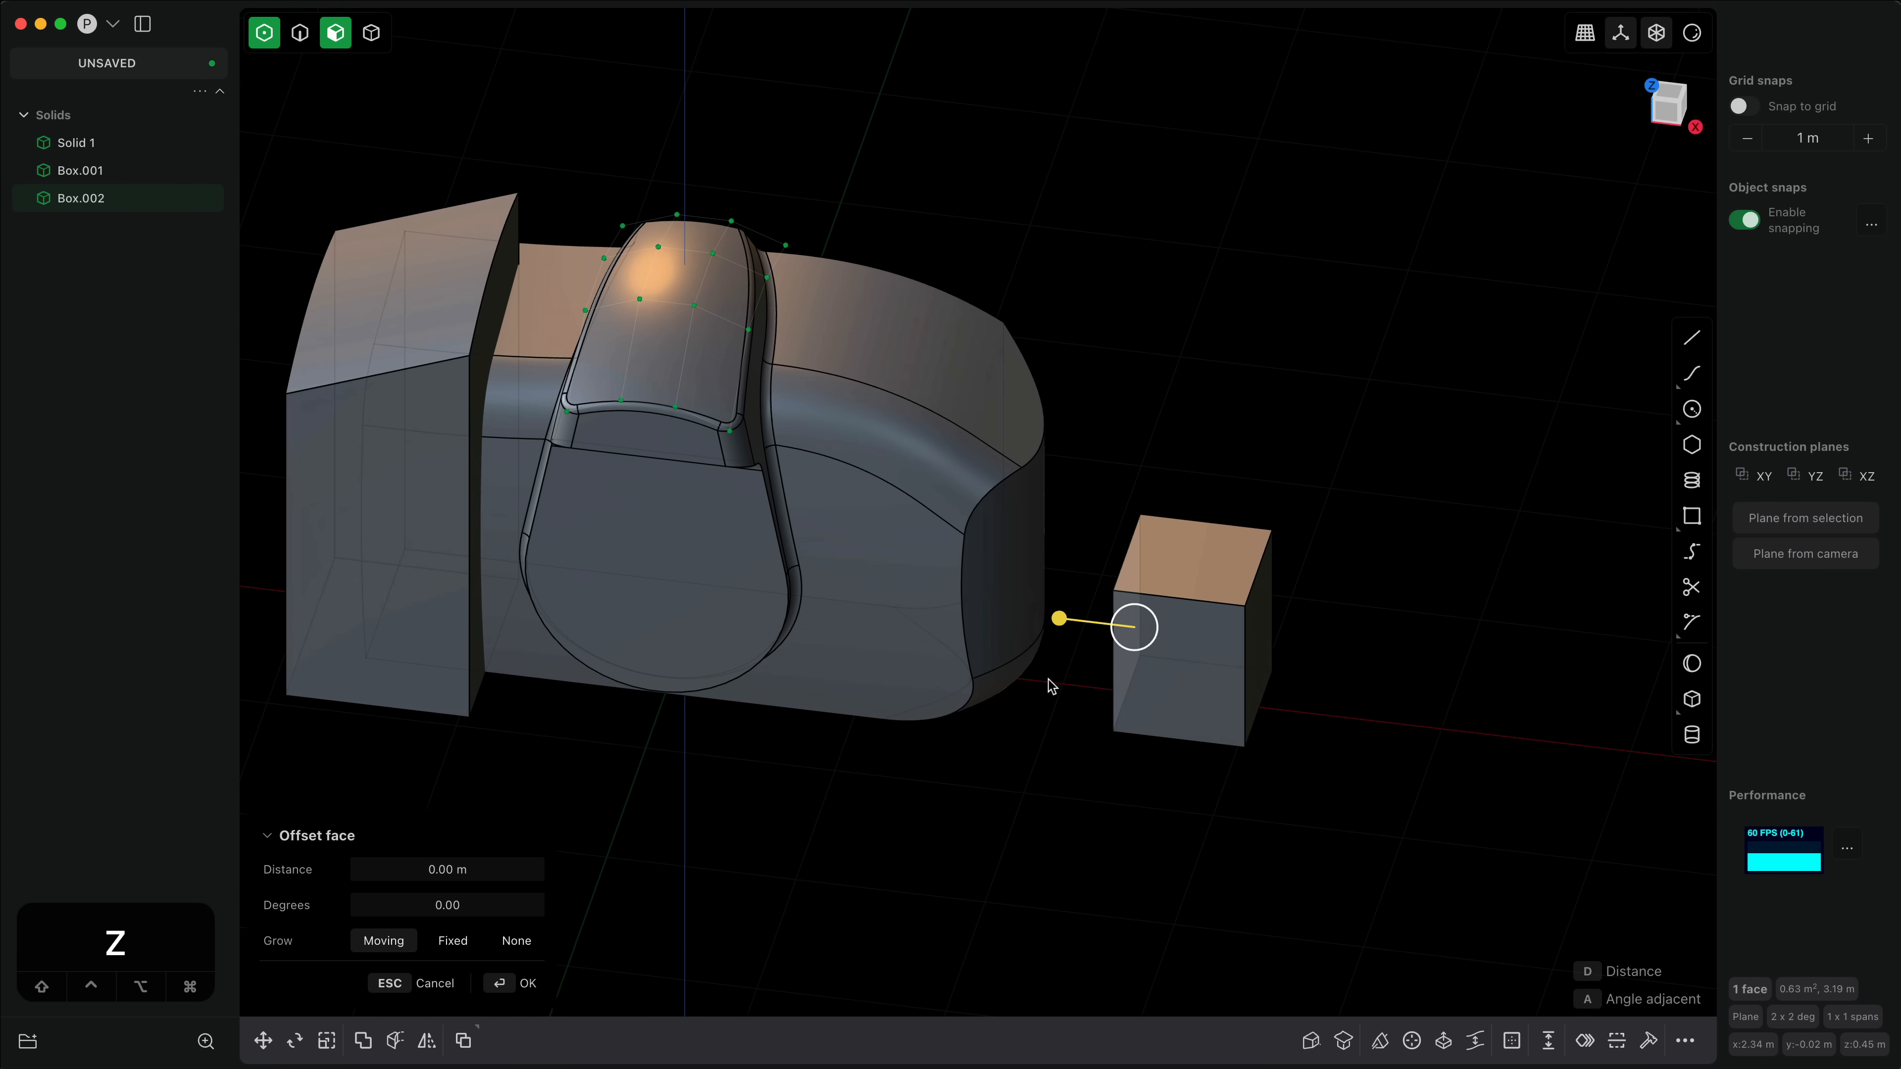
pyautogui.press('d')
pyautogui.click(994, 568)
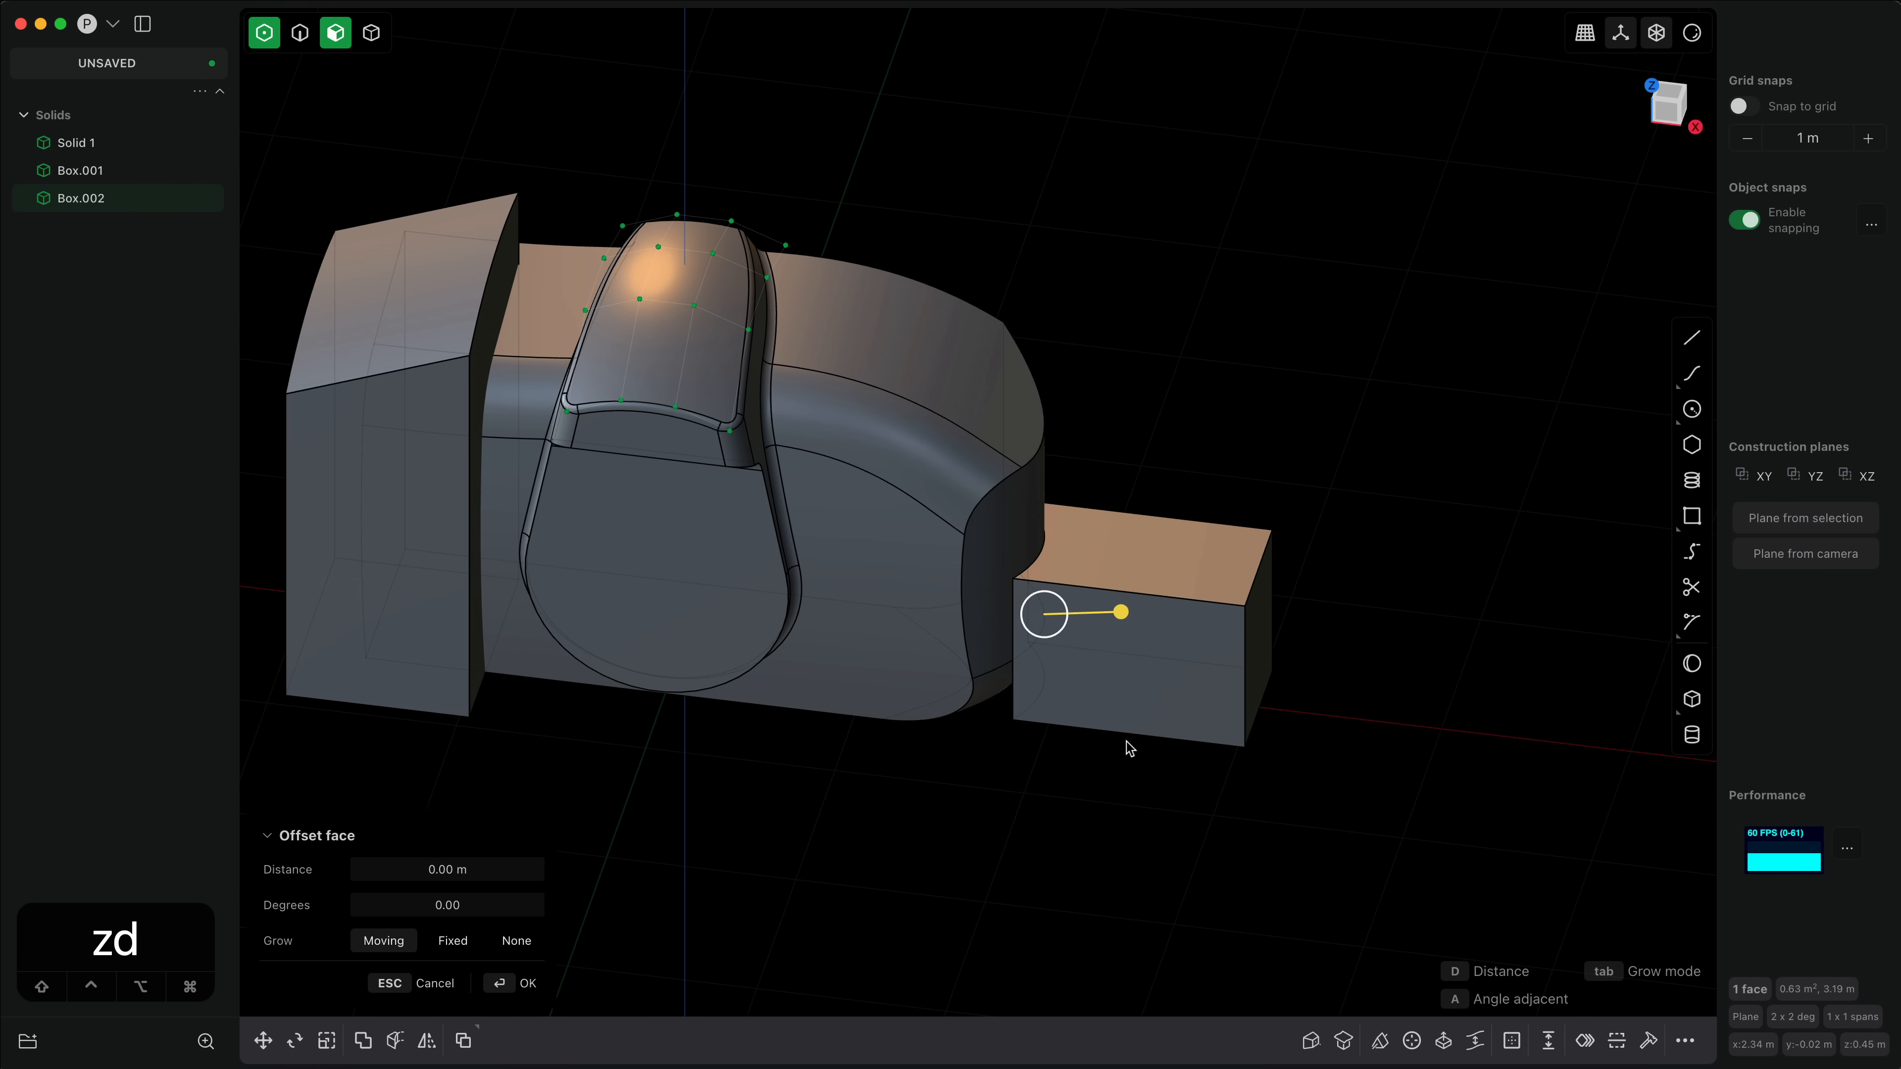
pyautogui.moveTo(1122, 606); pyautogui.dragTo(1138, 607)
pyautogui.moveTo(1138, 609); pyautogui.dragTo(1212, 620, button='middle')
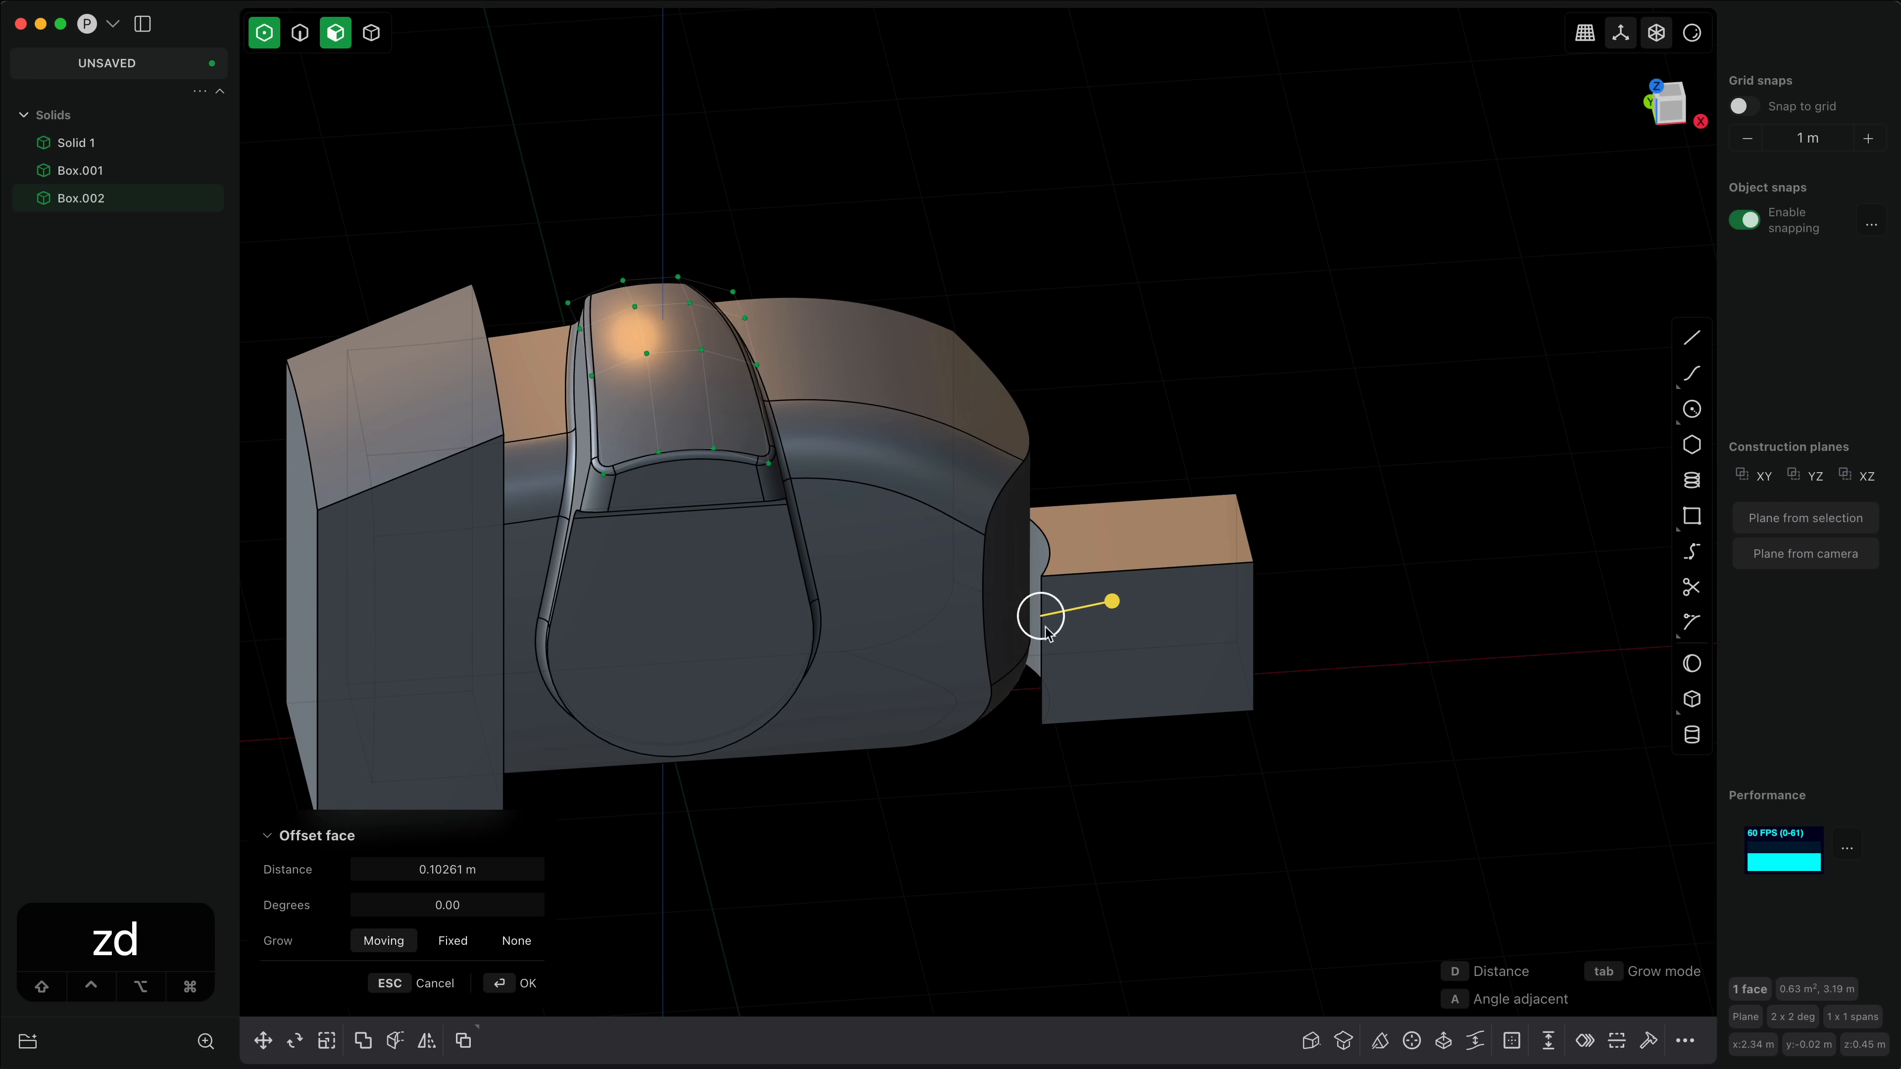
pyautogui.moveTo(1044, 524)
pyautogui.mouseDown(button='middle')
pyautogui.moveTo(967, 638)
pyautogui.moveTo(1010, 540)
pyautogui.mouseUp(button='middle')
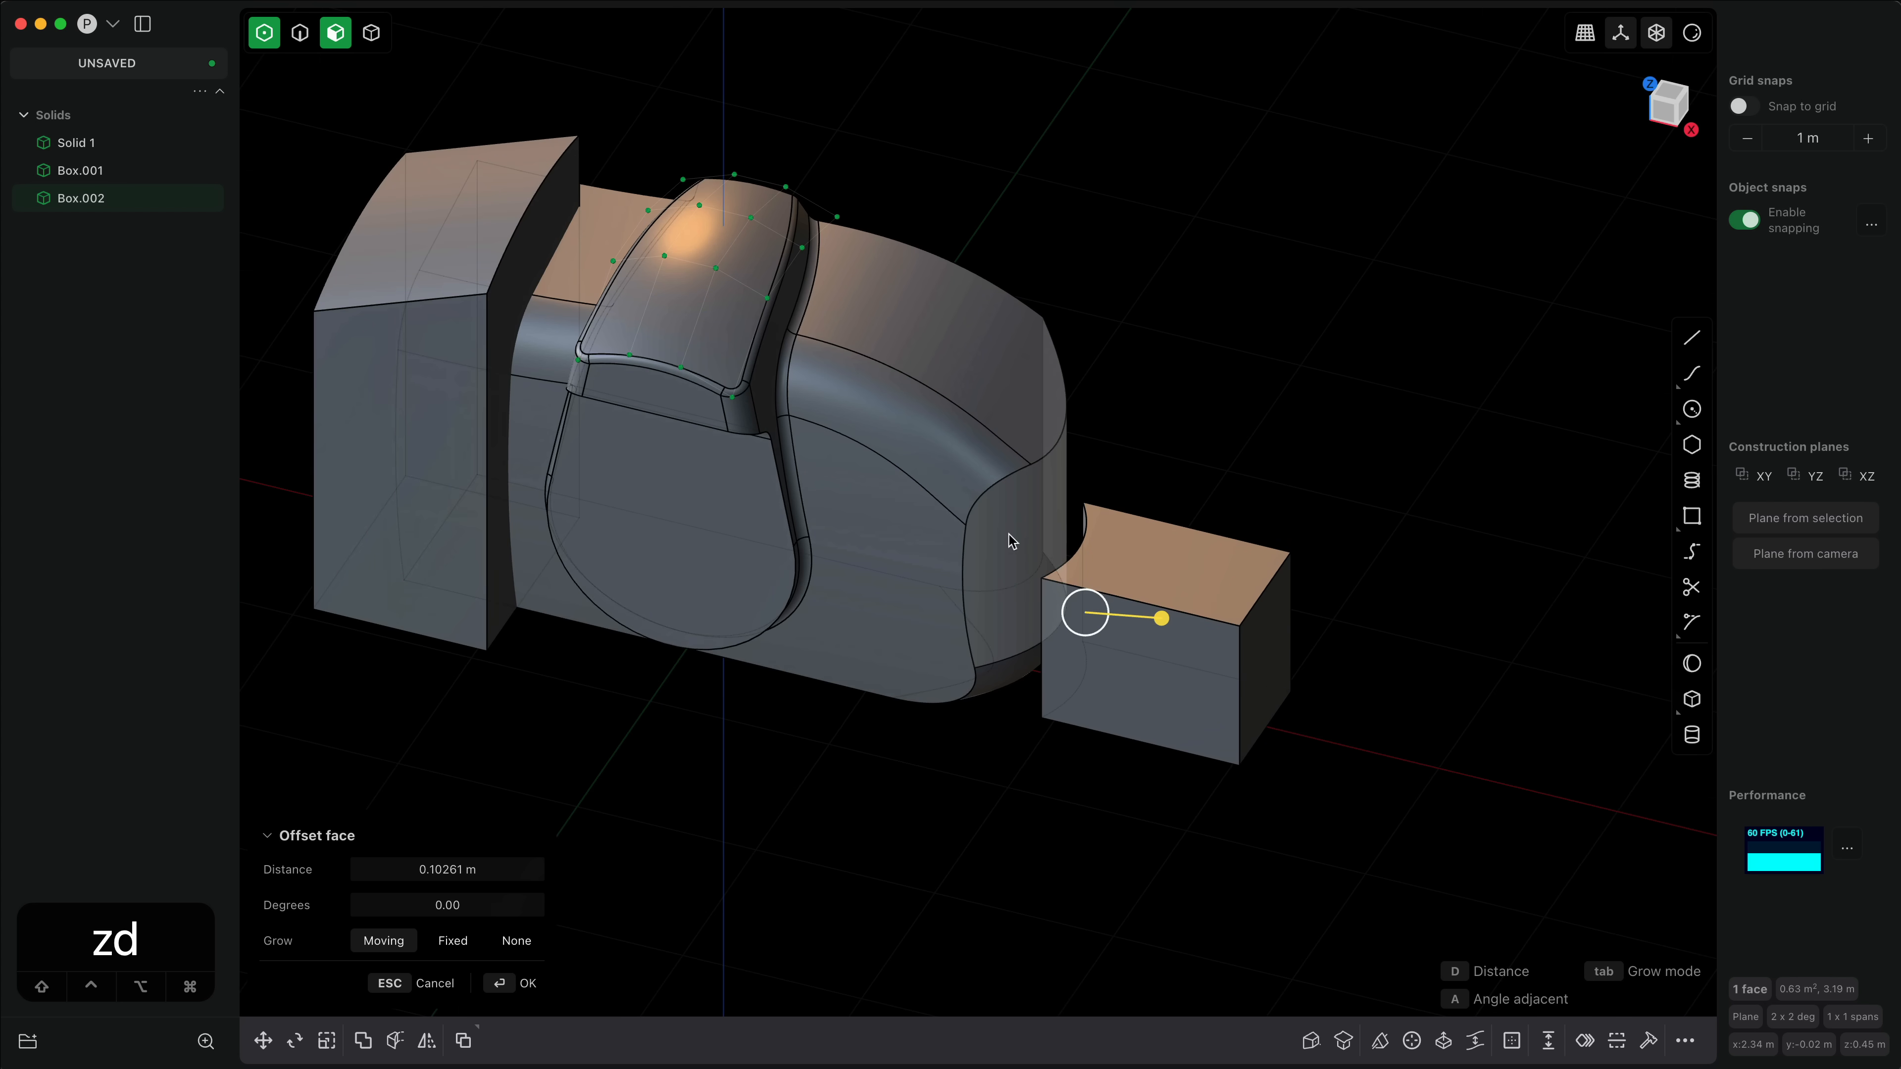
# Step: Match the small box's side to the bulged end face again with about 0.05 m offset, and delete the small box
pyautogui.click(1035, 524)
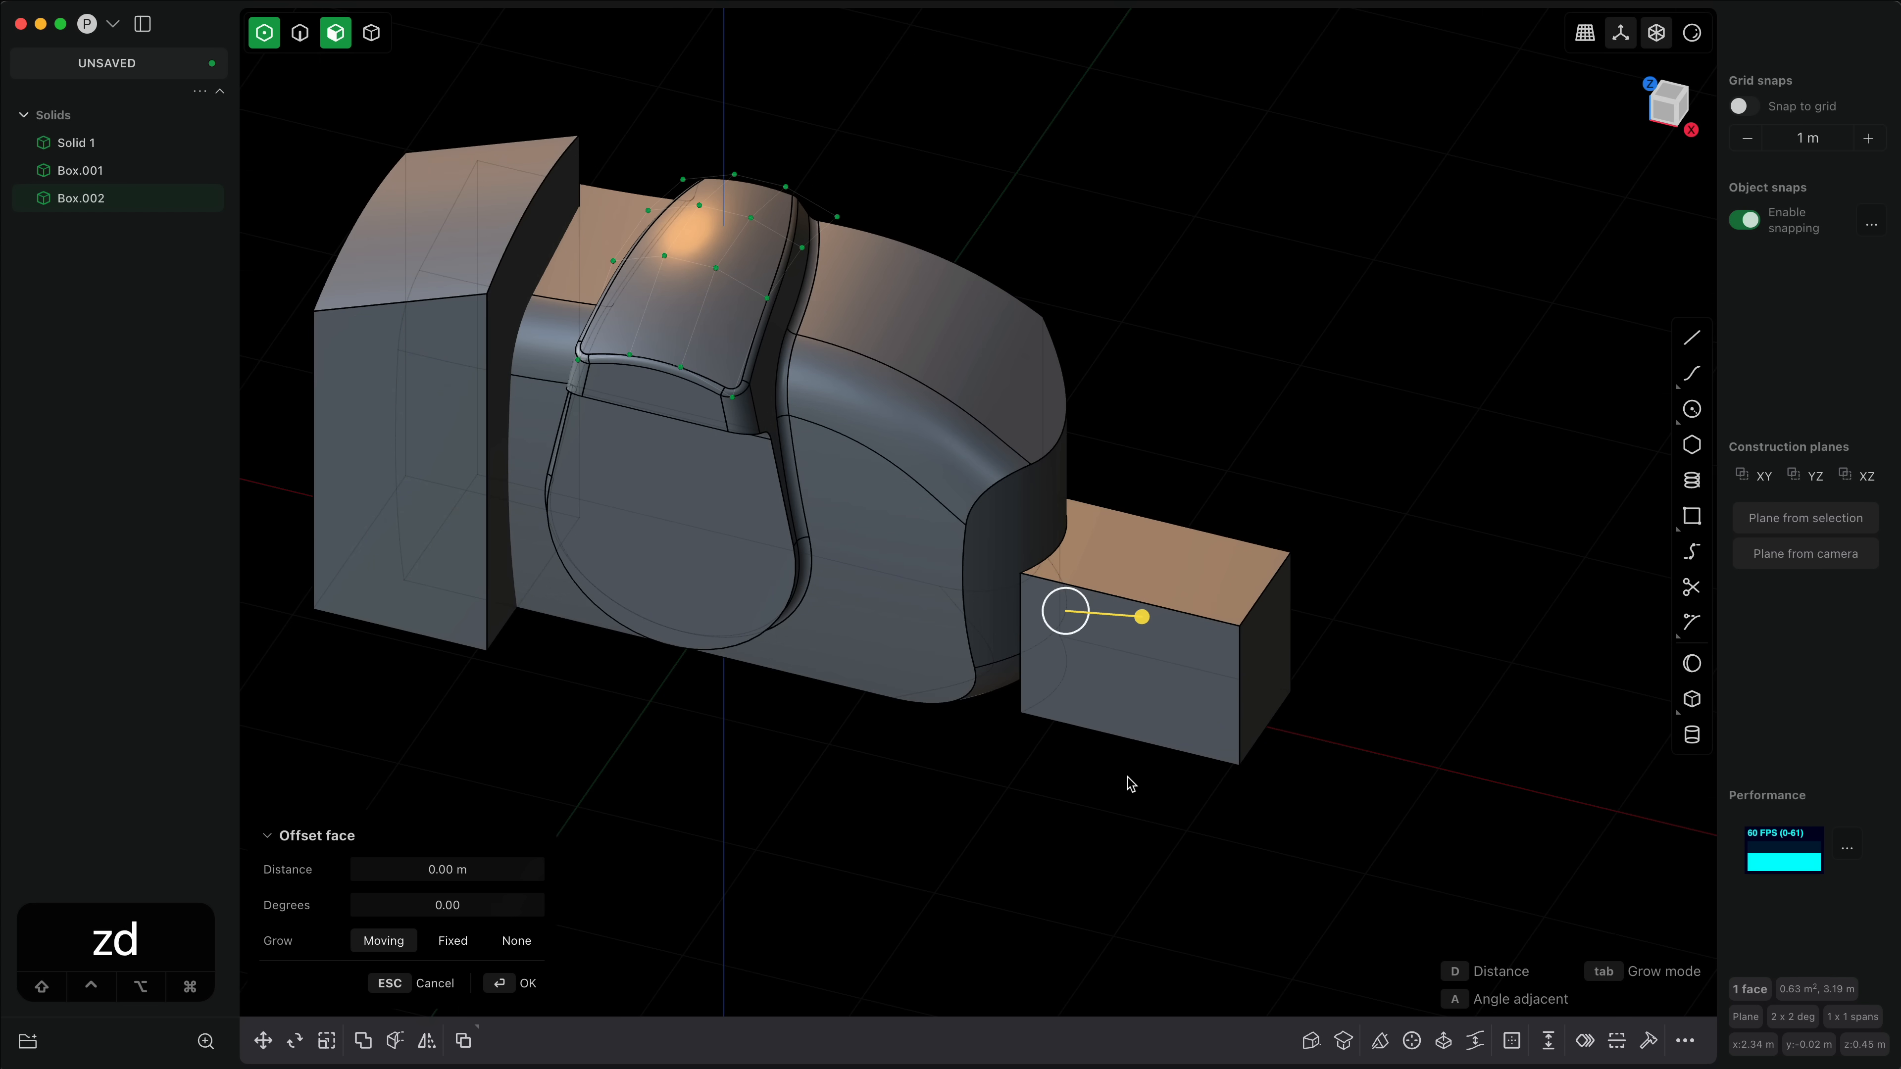
pyautogui.moveTo(1131, 783); pyautogui.dragTo(1171, 789, button='middle')
pyautogui.moveTo(1106, 616); pyautogui.dragTo(1113, 616)
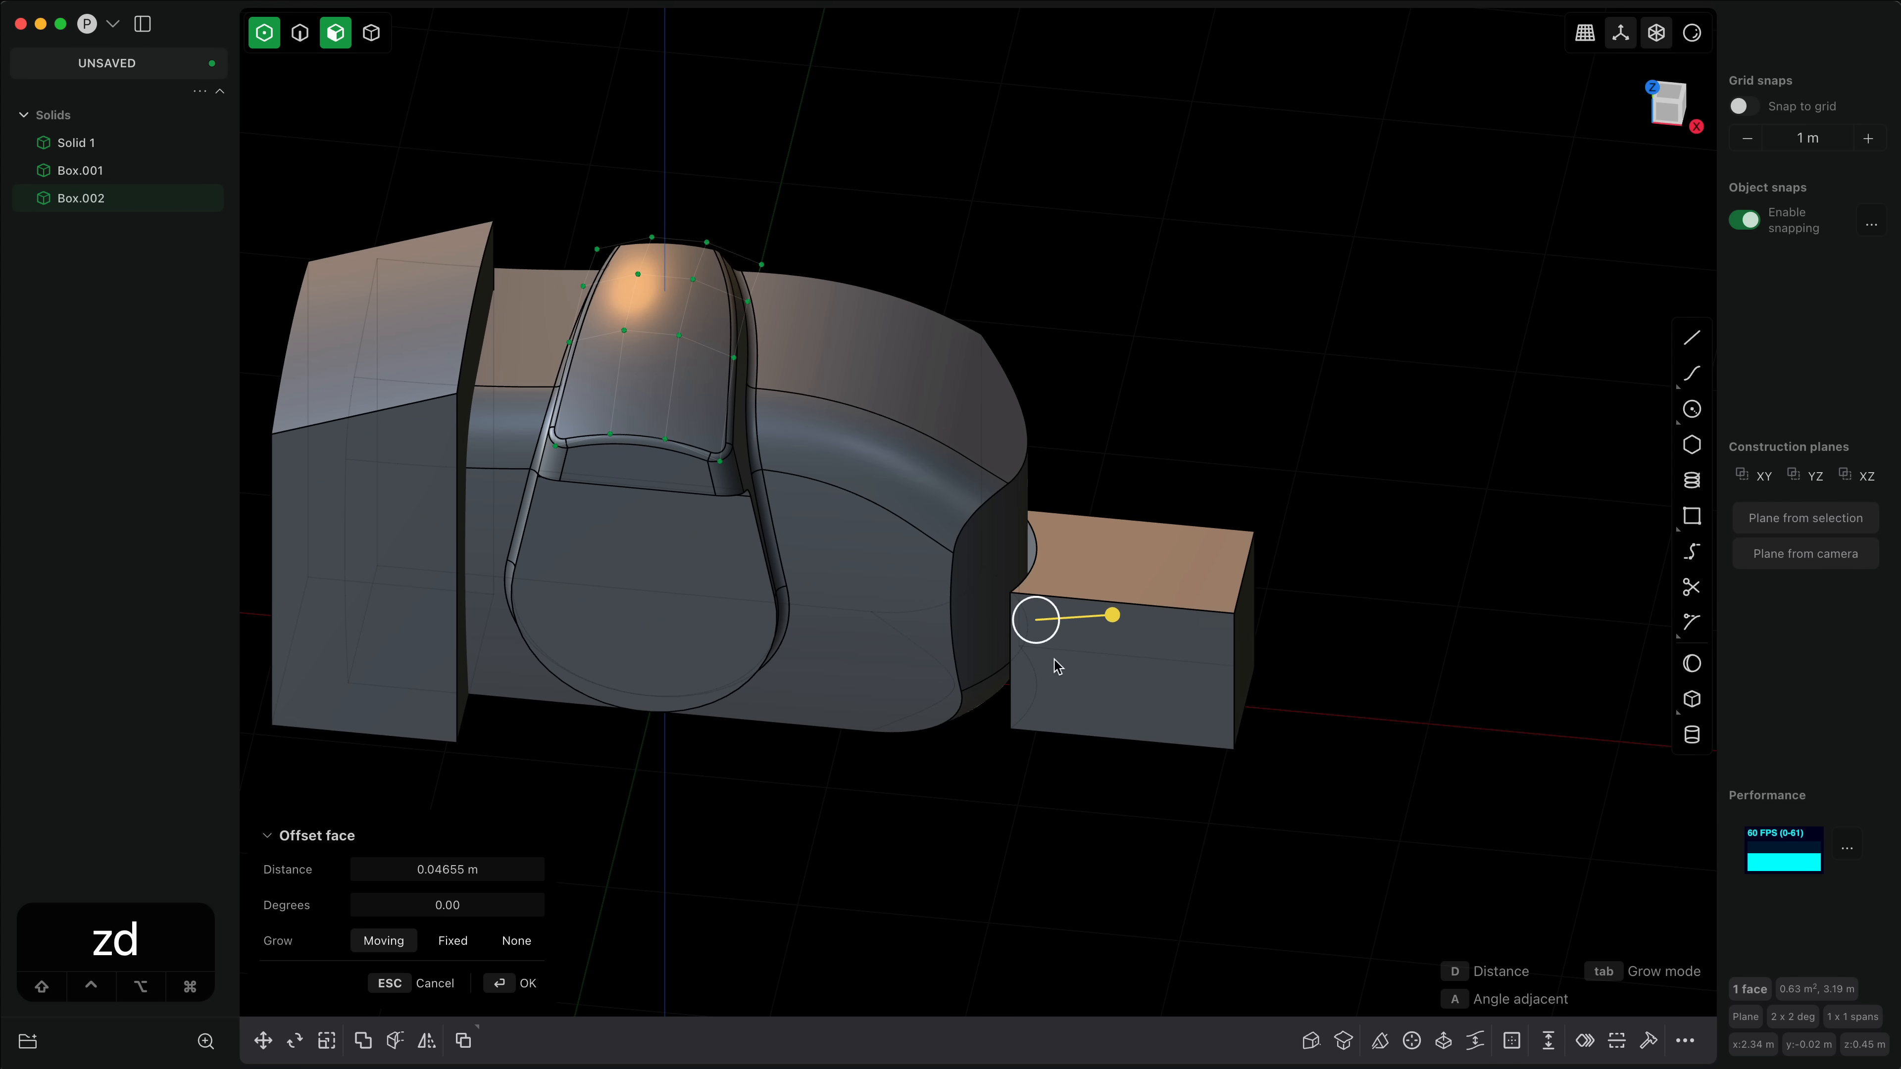
pyautogui.moveTo(1055, 660)
pyautogui.mouseDown(button='middle')
pyautogui.moveTo(1071, 675)
pyautogui.moveTo(1050, 657)
pyautogui.mouseUp(button='middle')
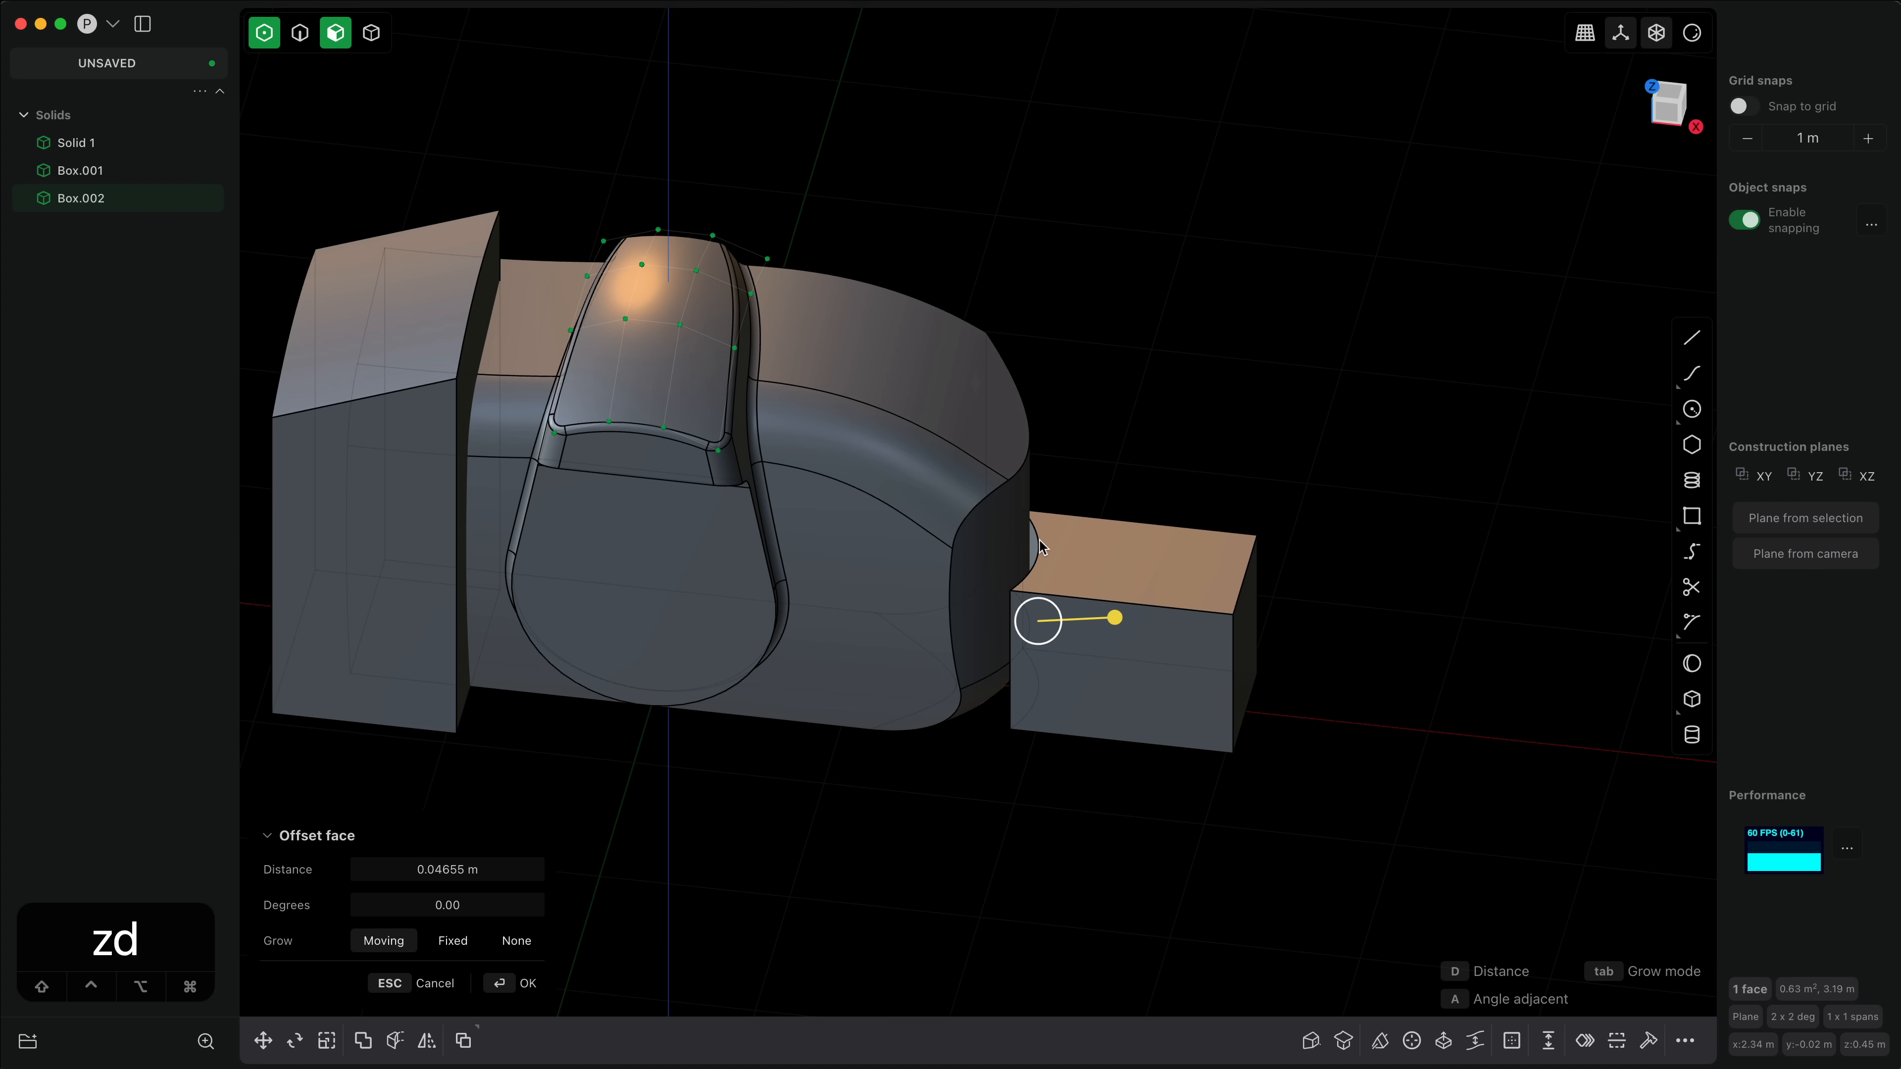
pyautogui.click(1146, 587)
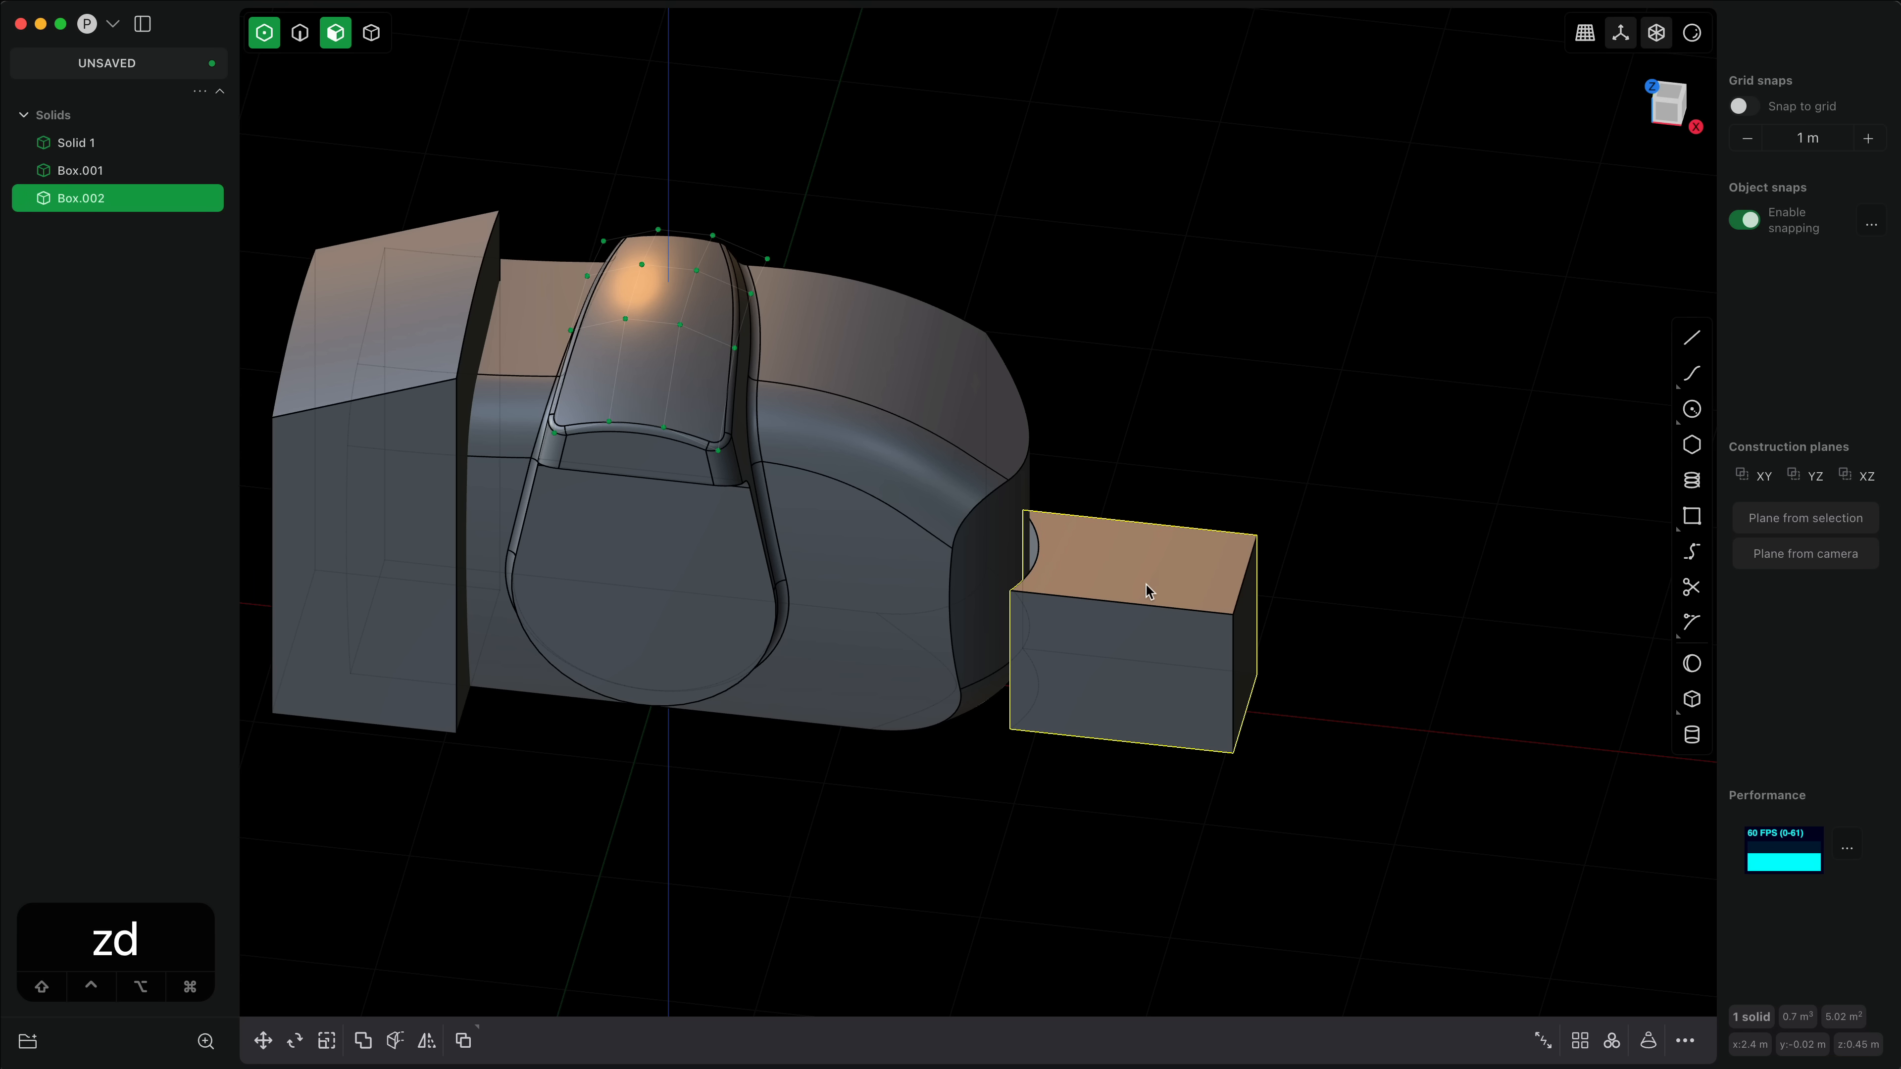
pyautogui.press('Delete')
pyautogui.moveTo(937, 624); pyautogui.dragTo(1071, 641, button='right')
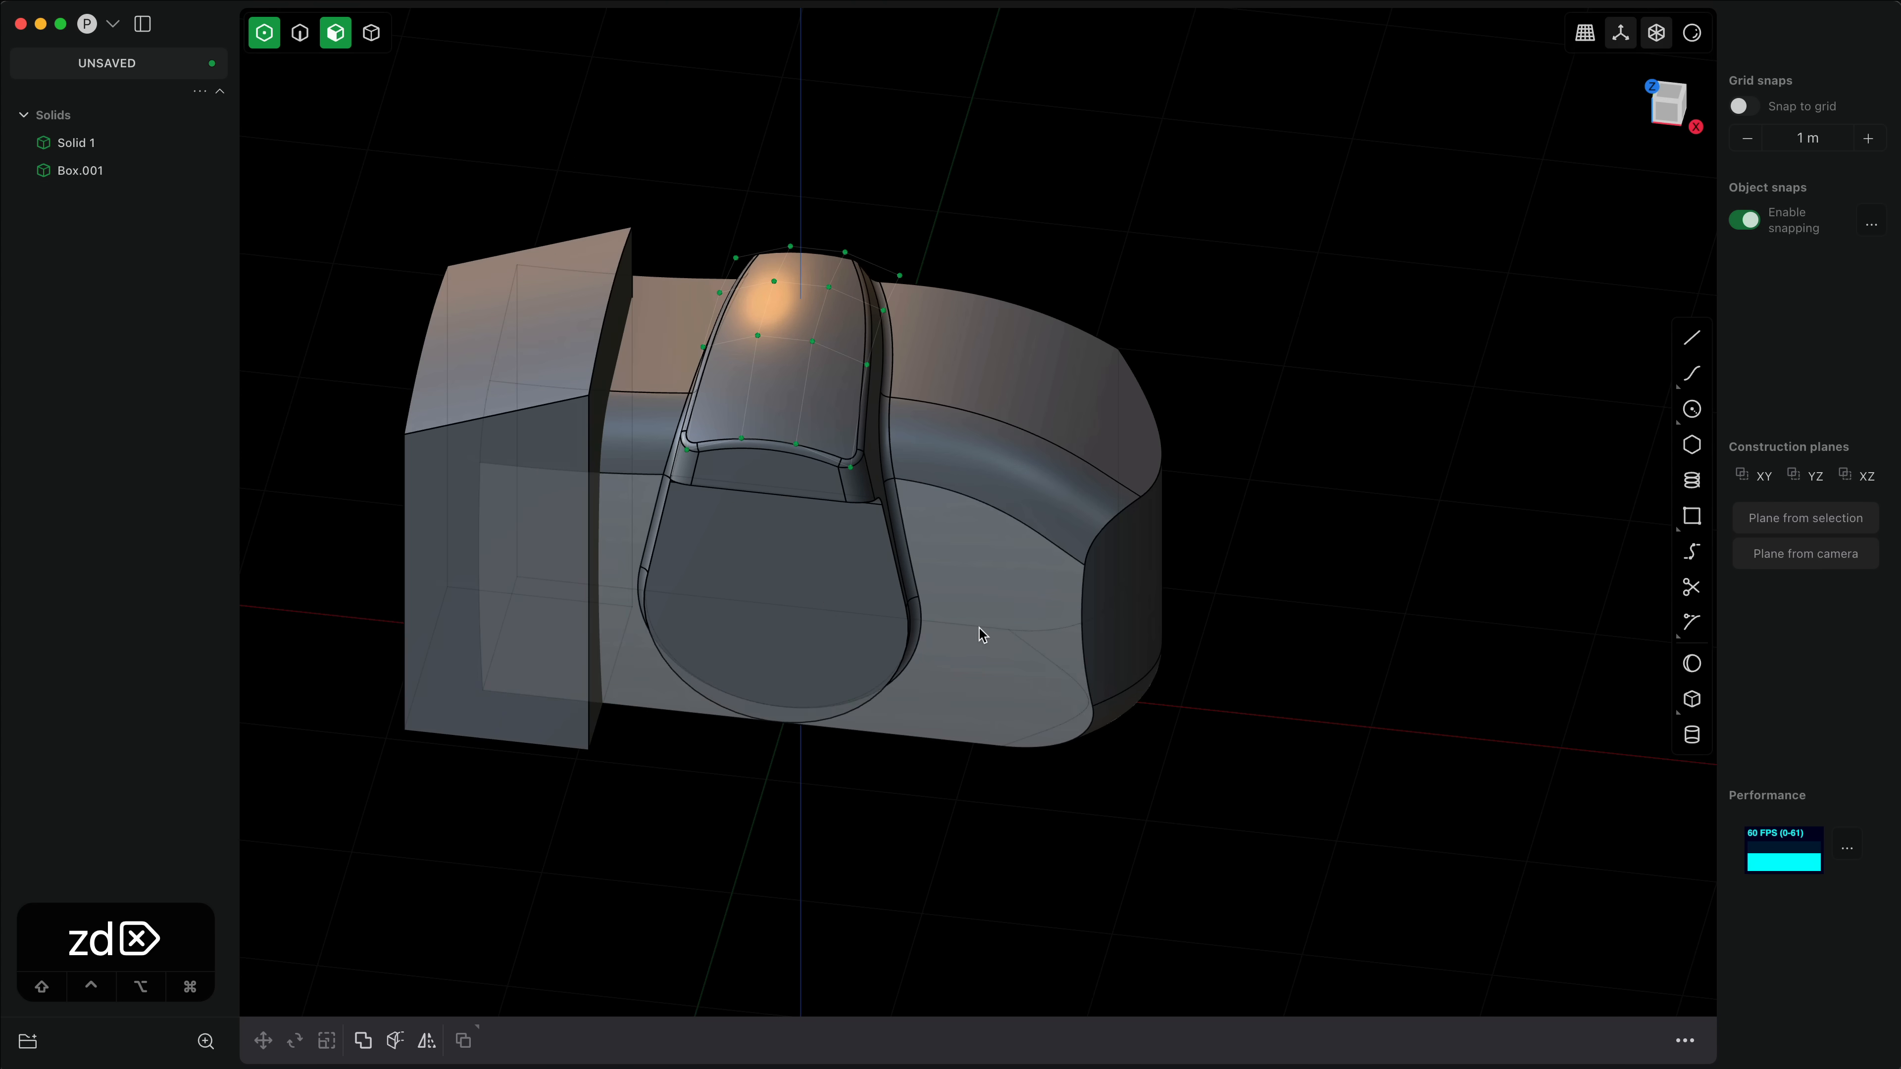
pyautogui.moveTo(978, 628); pyautogui.dragTo(1005, 628, button='middle')
pyautogui.moveTo(825, 677); pyautogui.dragTo(817, 649, button='right')
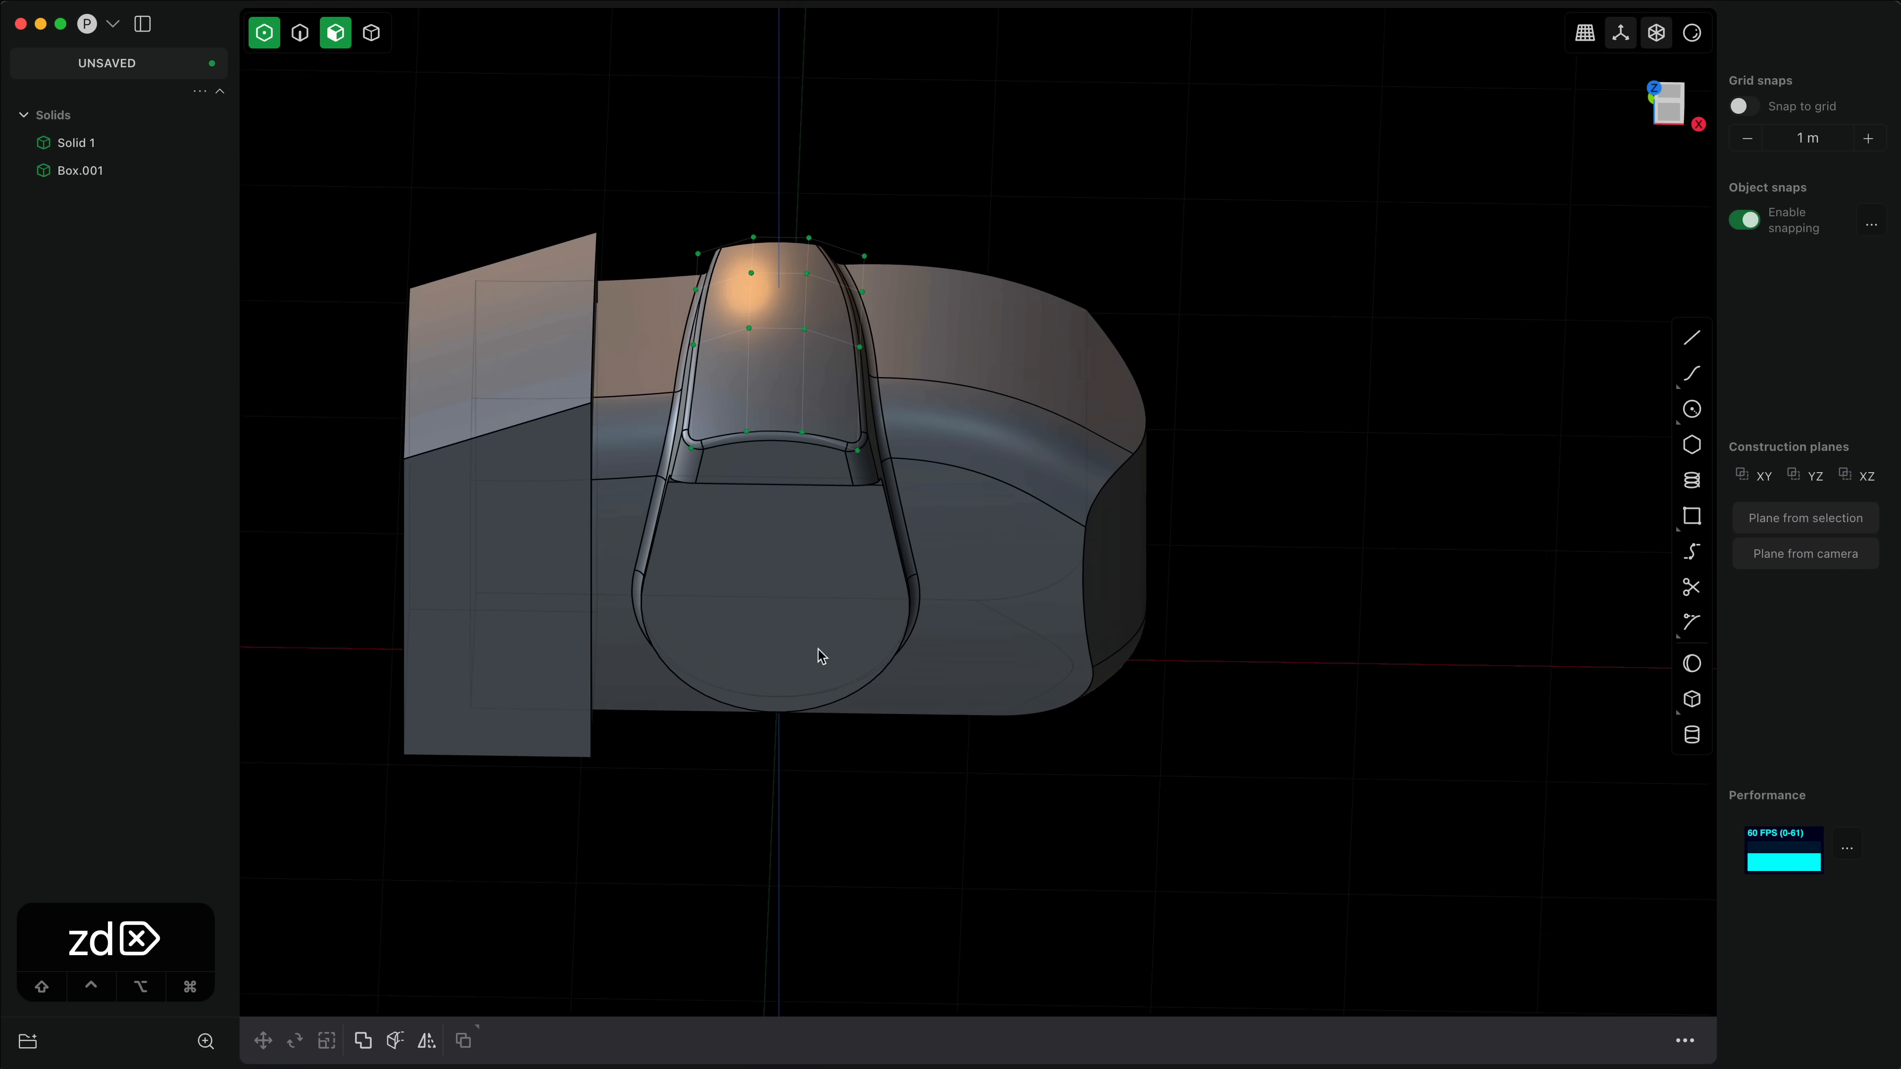
pyautogui.moveTo(818, 649); pyautogui.dragTo(774, 587, button='middle')
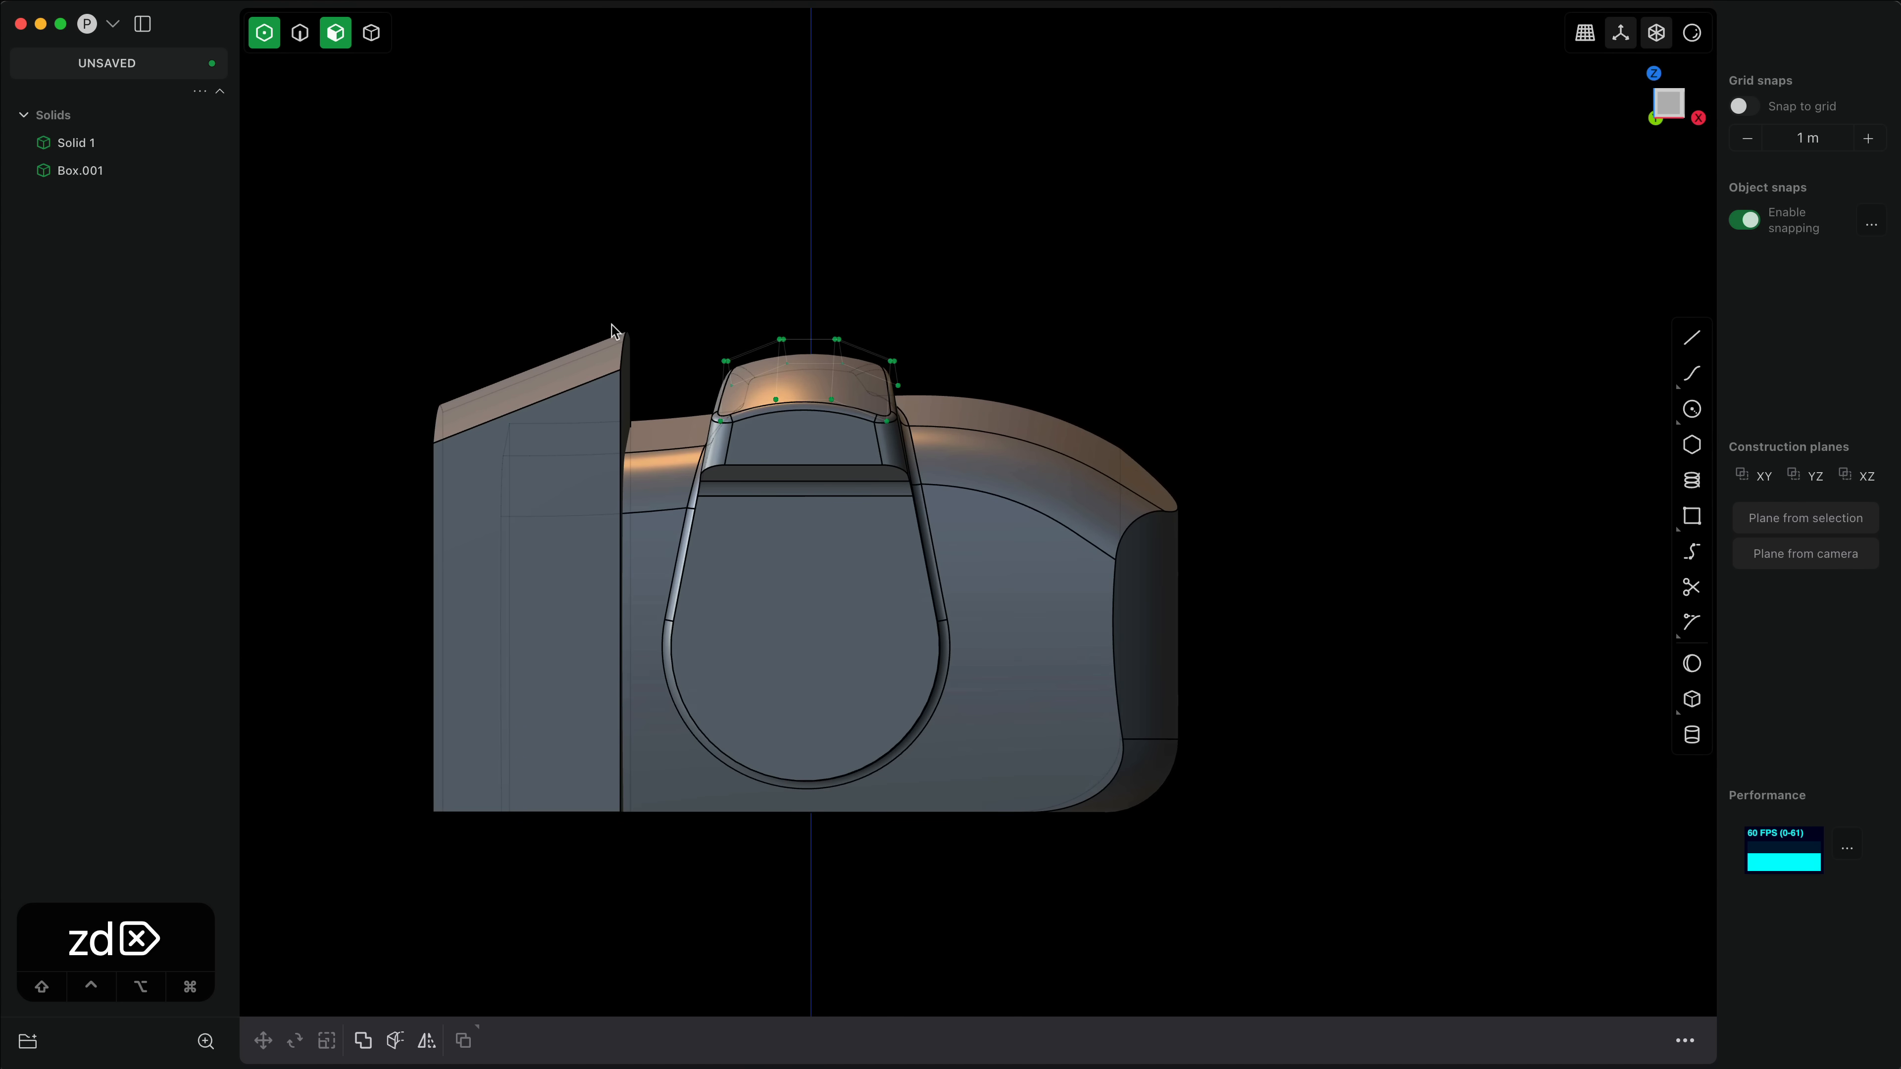
pyautogui.moveTo(612, 331); pyautogui.dragTo(582, 473, button='middle')
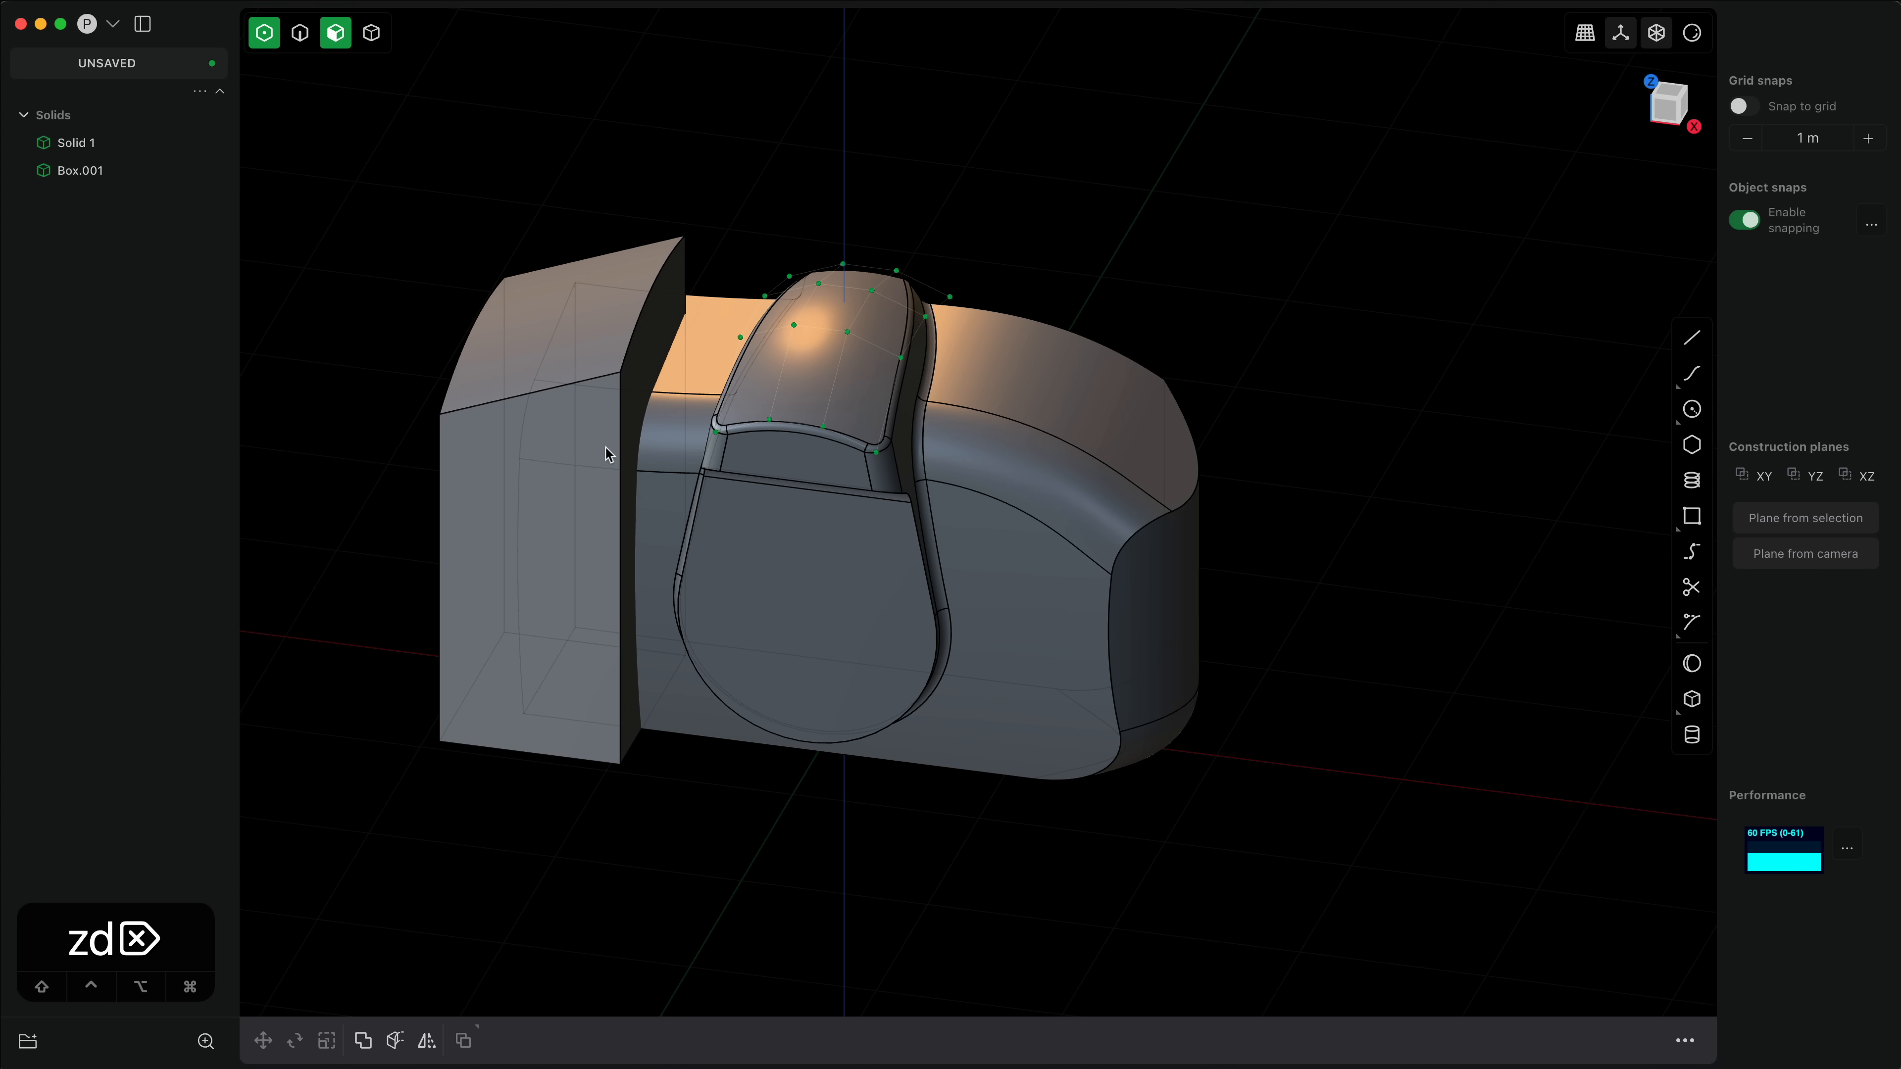
# Step: Raise the grip box's outer -X face to degree 3 x 3 to give it editable control points
pyautogui.moveTo(606, 449); pyautogui.dragTo(507, 640, button='middle')
pyautogui.moveTo(507, 640); pyautogui.dragTo(757, 688, button='right')
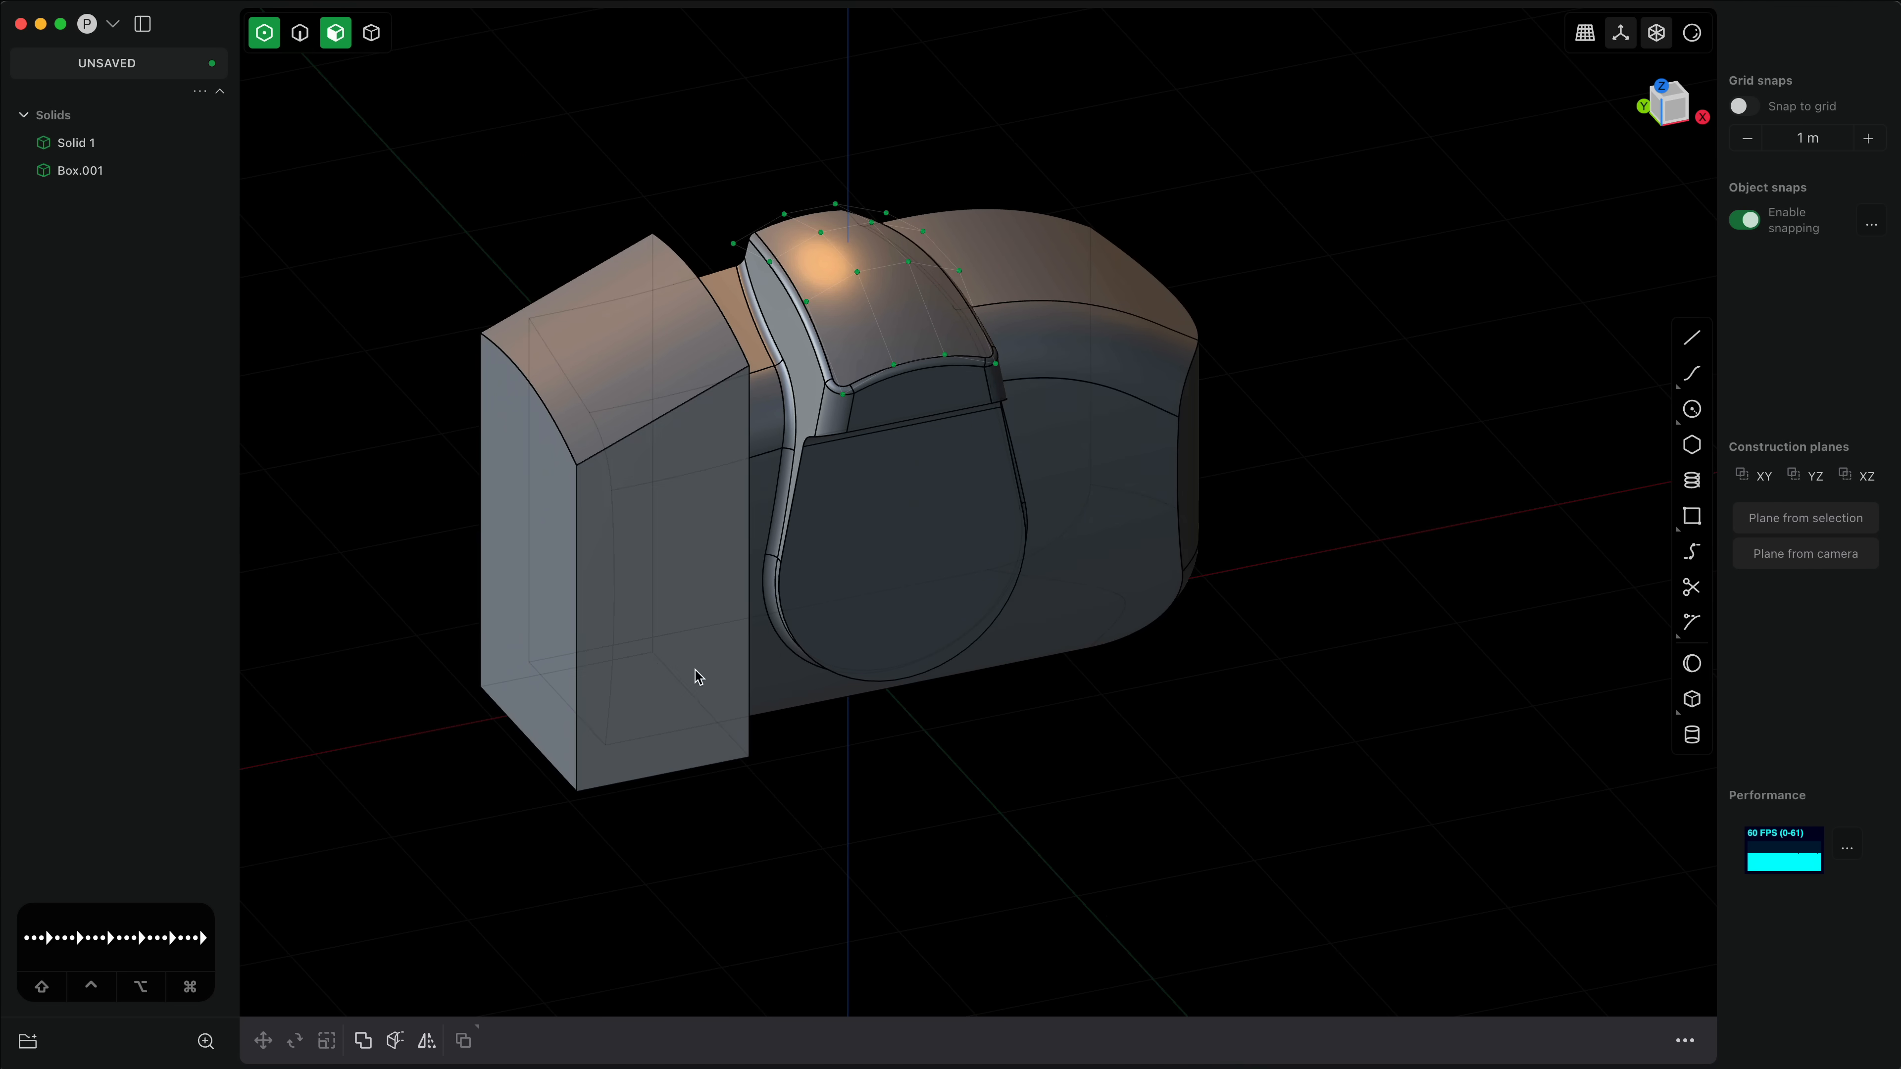
pyautogui.click(521, 610)
pyautogui.hotkey('shift', 's')
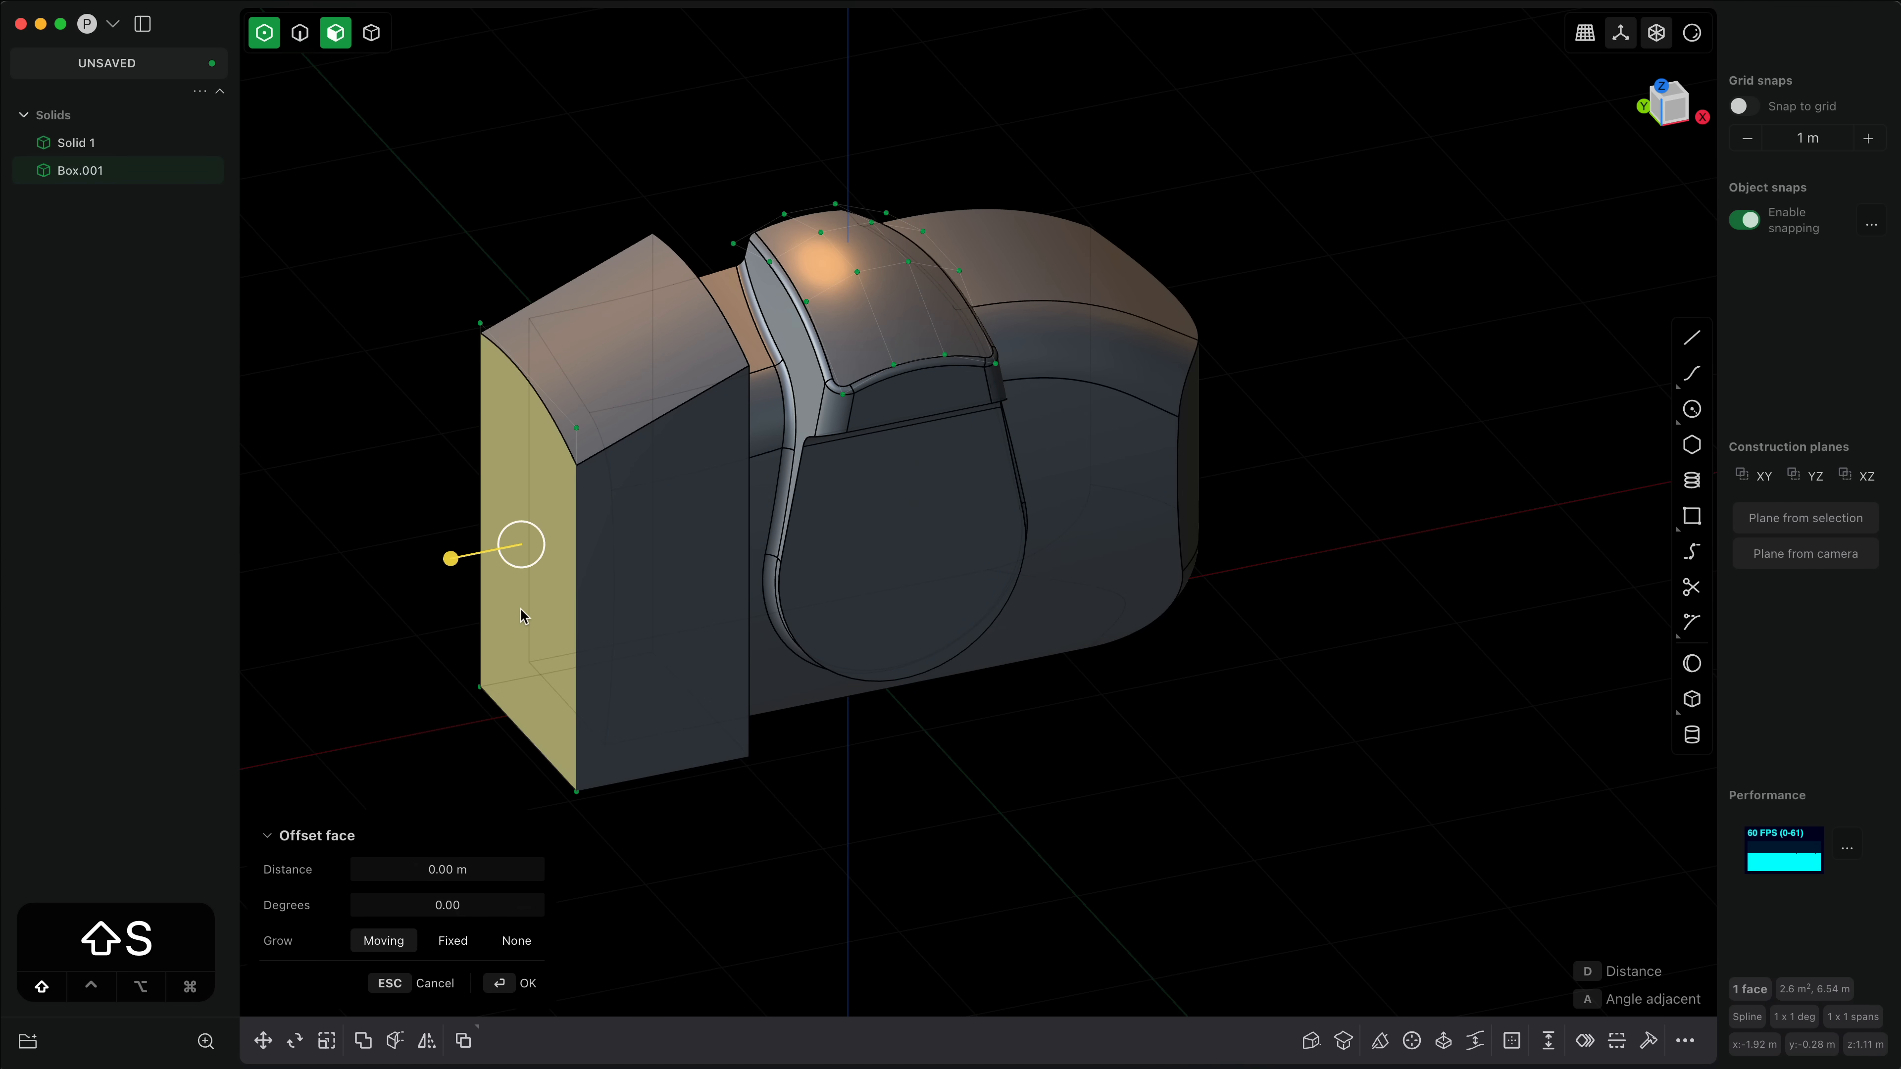
pyautogui.hotkey('shift', 's')
pyautogui.hotkey('shift', 's')
pyautogui.moveTo(500, 608); pyautogui.dragTo(448, 545, button='middle')
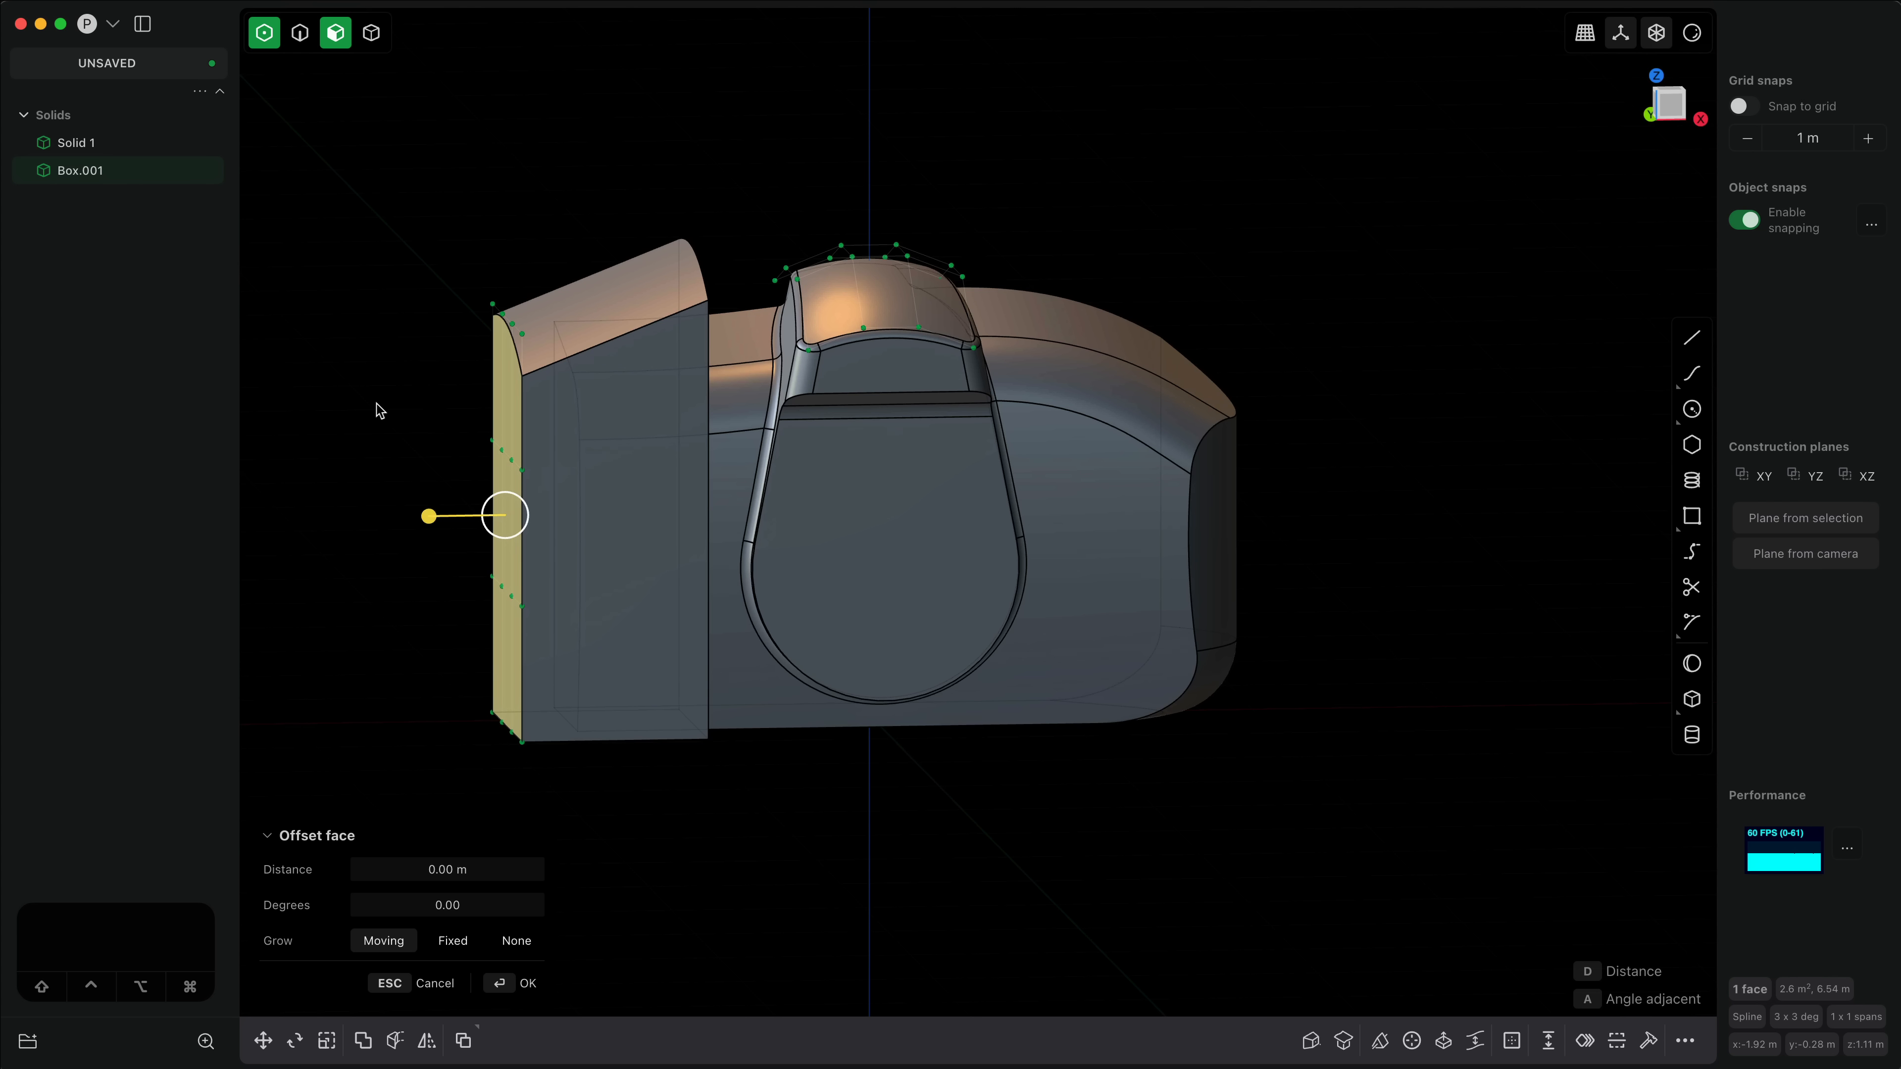
# Step: Move the two middle rows of the grip's -X face control points outward about 0.21 m along X to bulge it
pyautogui.moveTo(373, 403); pyautogui.dragTo(578, 631)
pyautogui.press('g')
pyautogui.moveTo(570, 520); pyautogui.dragTo(531, 526)
pyautogui.moveTo(595, 555); pyautogui.dragTo(509, 578, button='middle')
pyautogui.rightClick(705, 555)
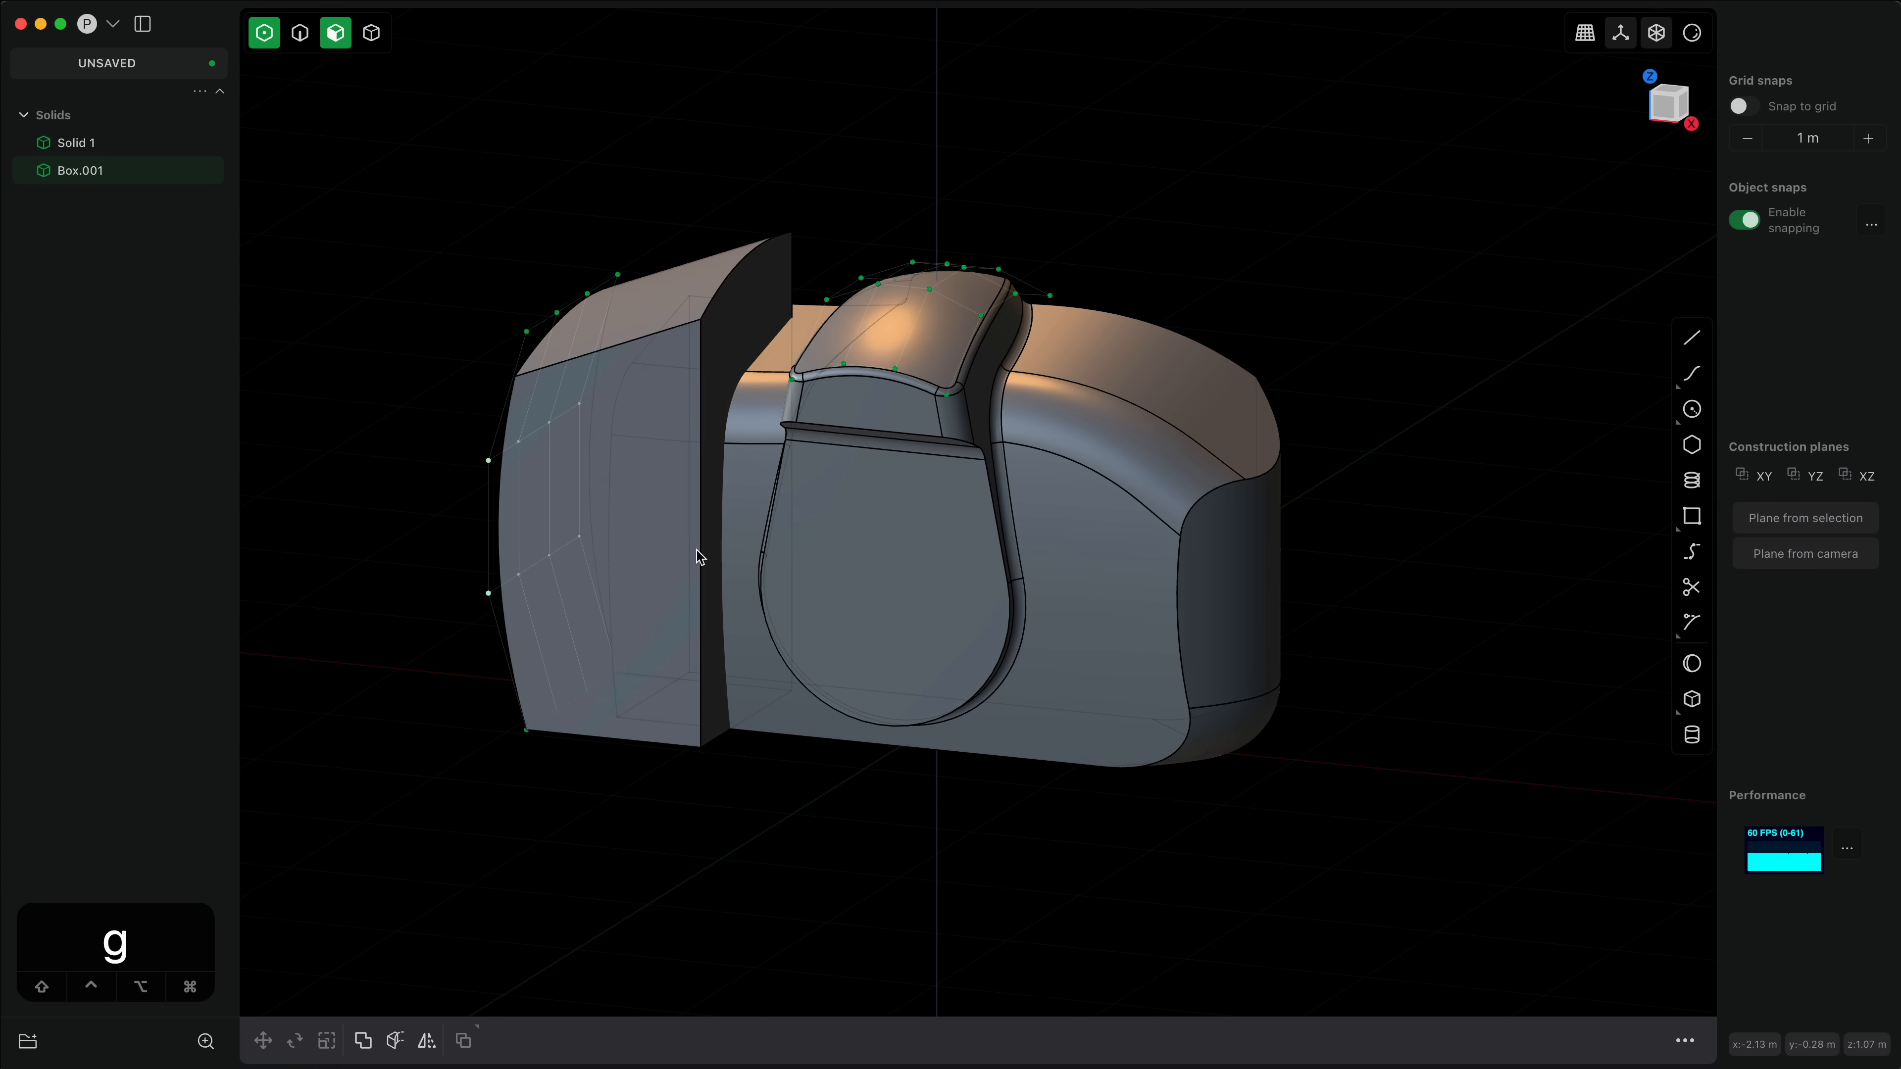
# Step: Raise the grip box's inner +X face to degree 5 x 5
pyautogui.click(696, 553)
pyautogui.click(711, 624)
pyautogui.hotkey('shift', 's')
pyautogui.hotkey('shift', 's')
pyautogui.hotkey('shift', 's')
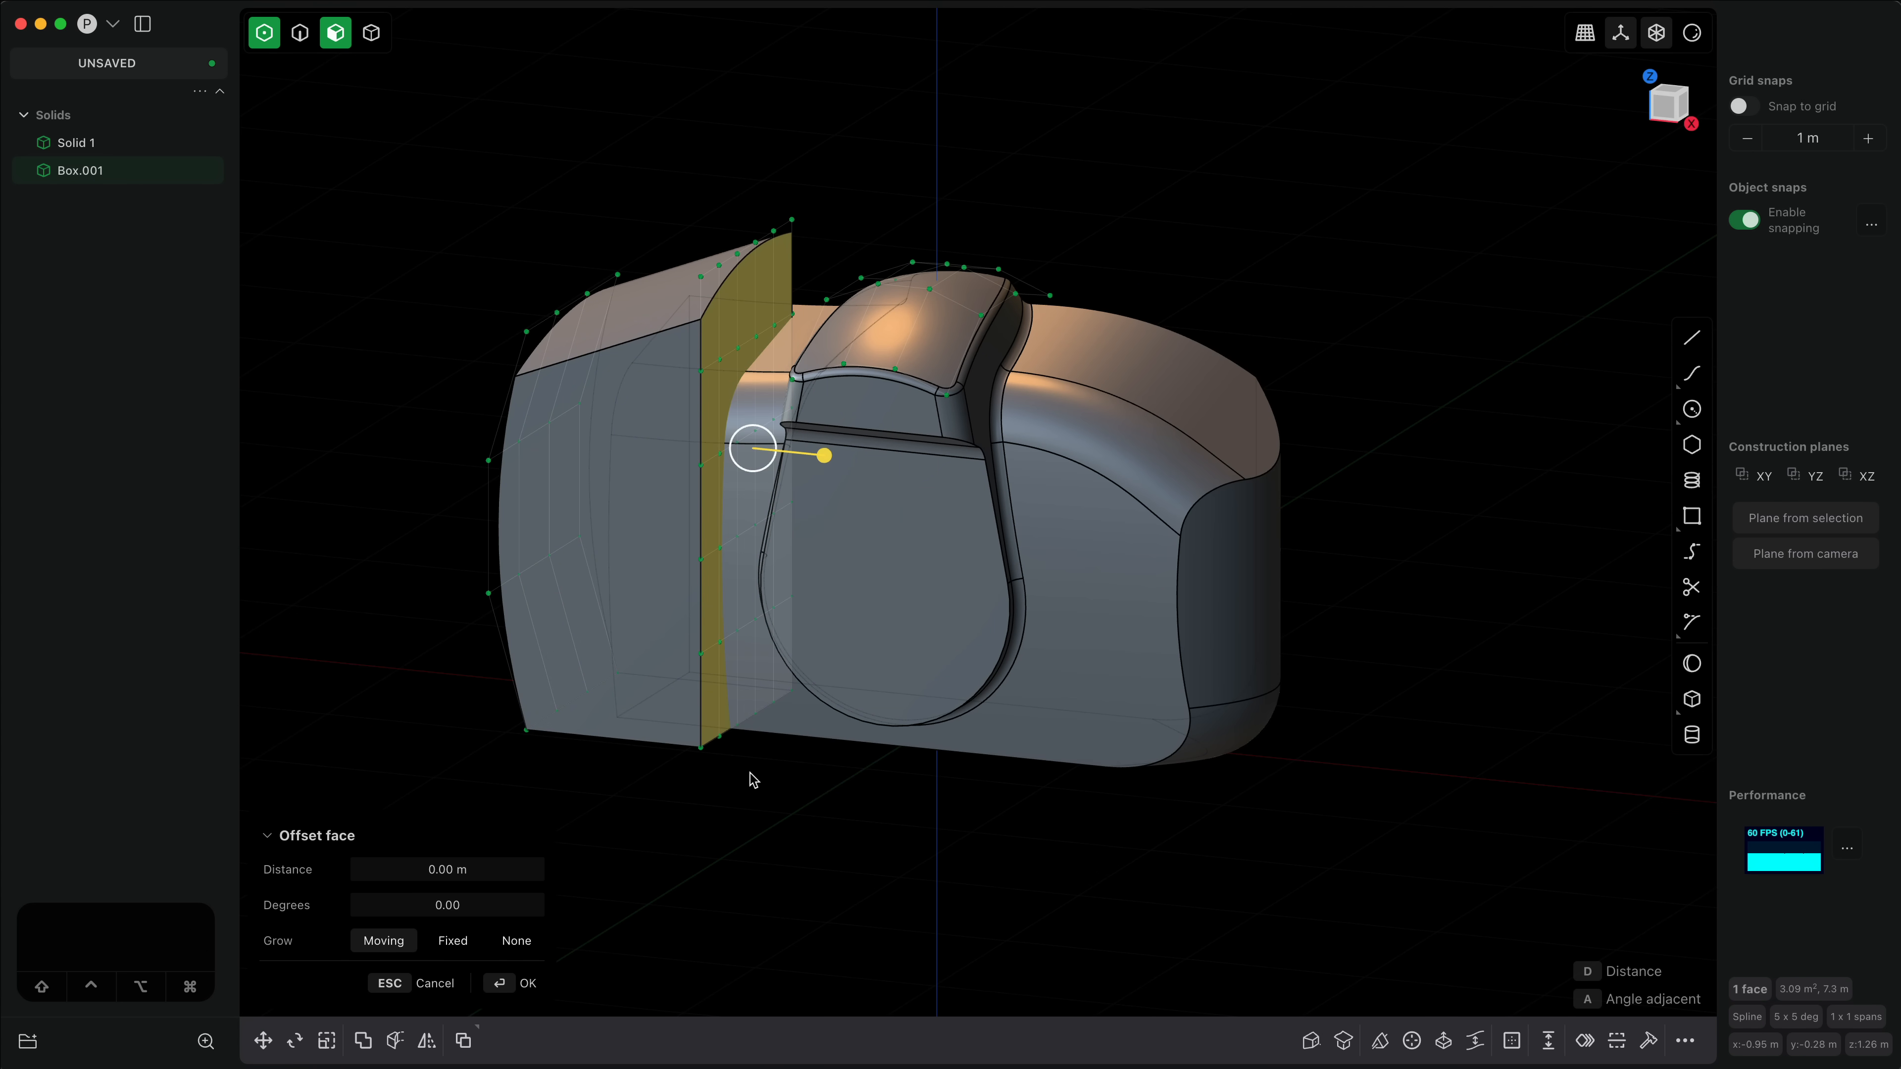
# Step: Move the three lowest rows of the grip's inner face control points about -0.32 m along X to narrow the lower grip
pyautogui.moveTo(752, 778); pyautogui.dragTo(788, 744, button='middle')
pyautogui.moveTo(644, 517); pyautogui.dragTo(816, 749)
pyautogui.press('g')
pyautogui.moveTo(782, 646); pyautogui.dragTo(731, 648)
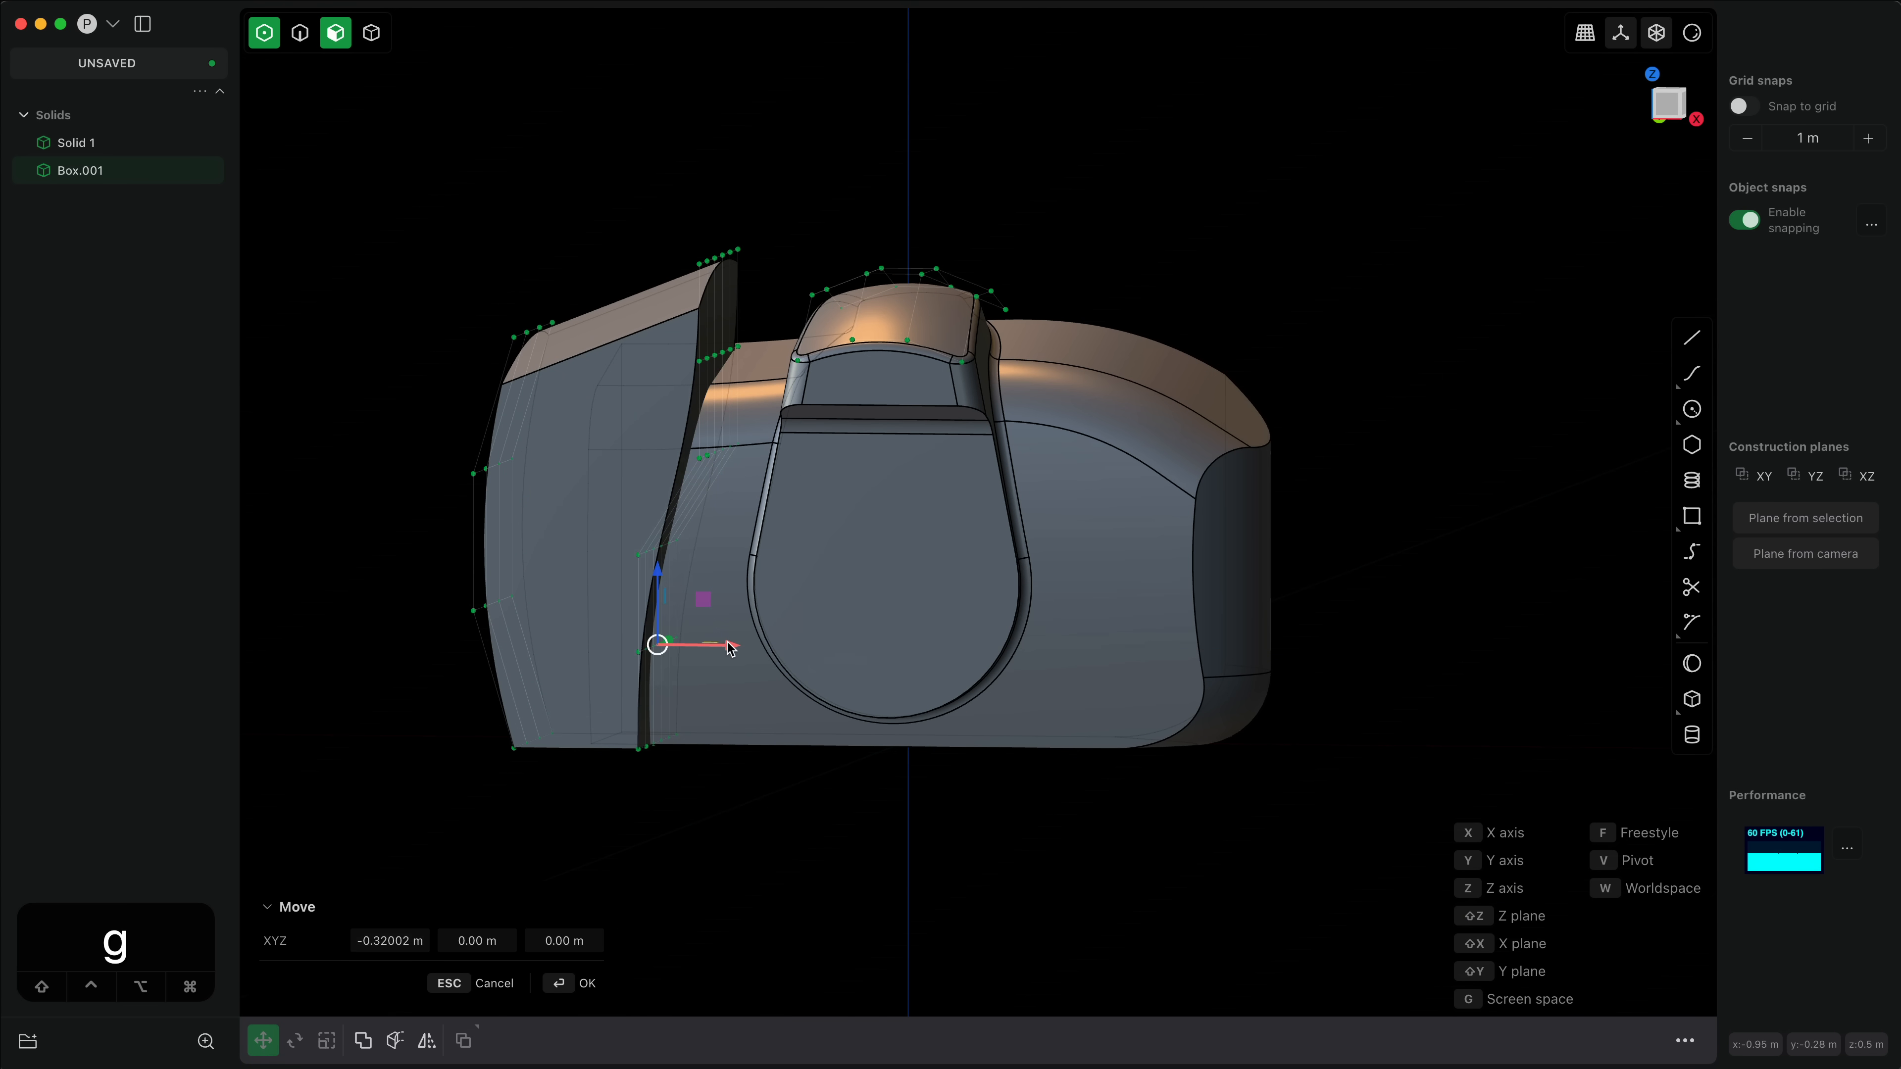
pyautogui.press('Right')
# Step: Raise the grip box's front -Y face to degree 2 x 2
pyautogui.moveTo(501, 696); pyautogui.dragTo(621, 831, button='middle')
pyautogui.press('3')
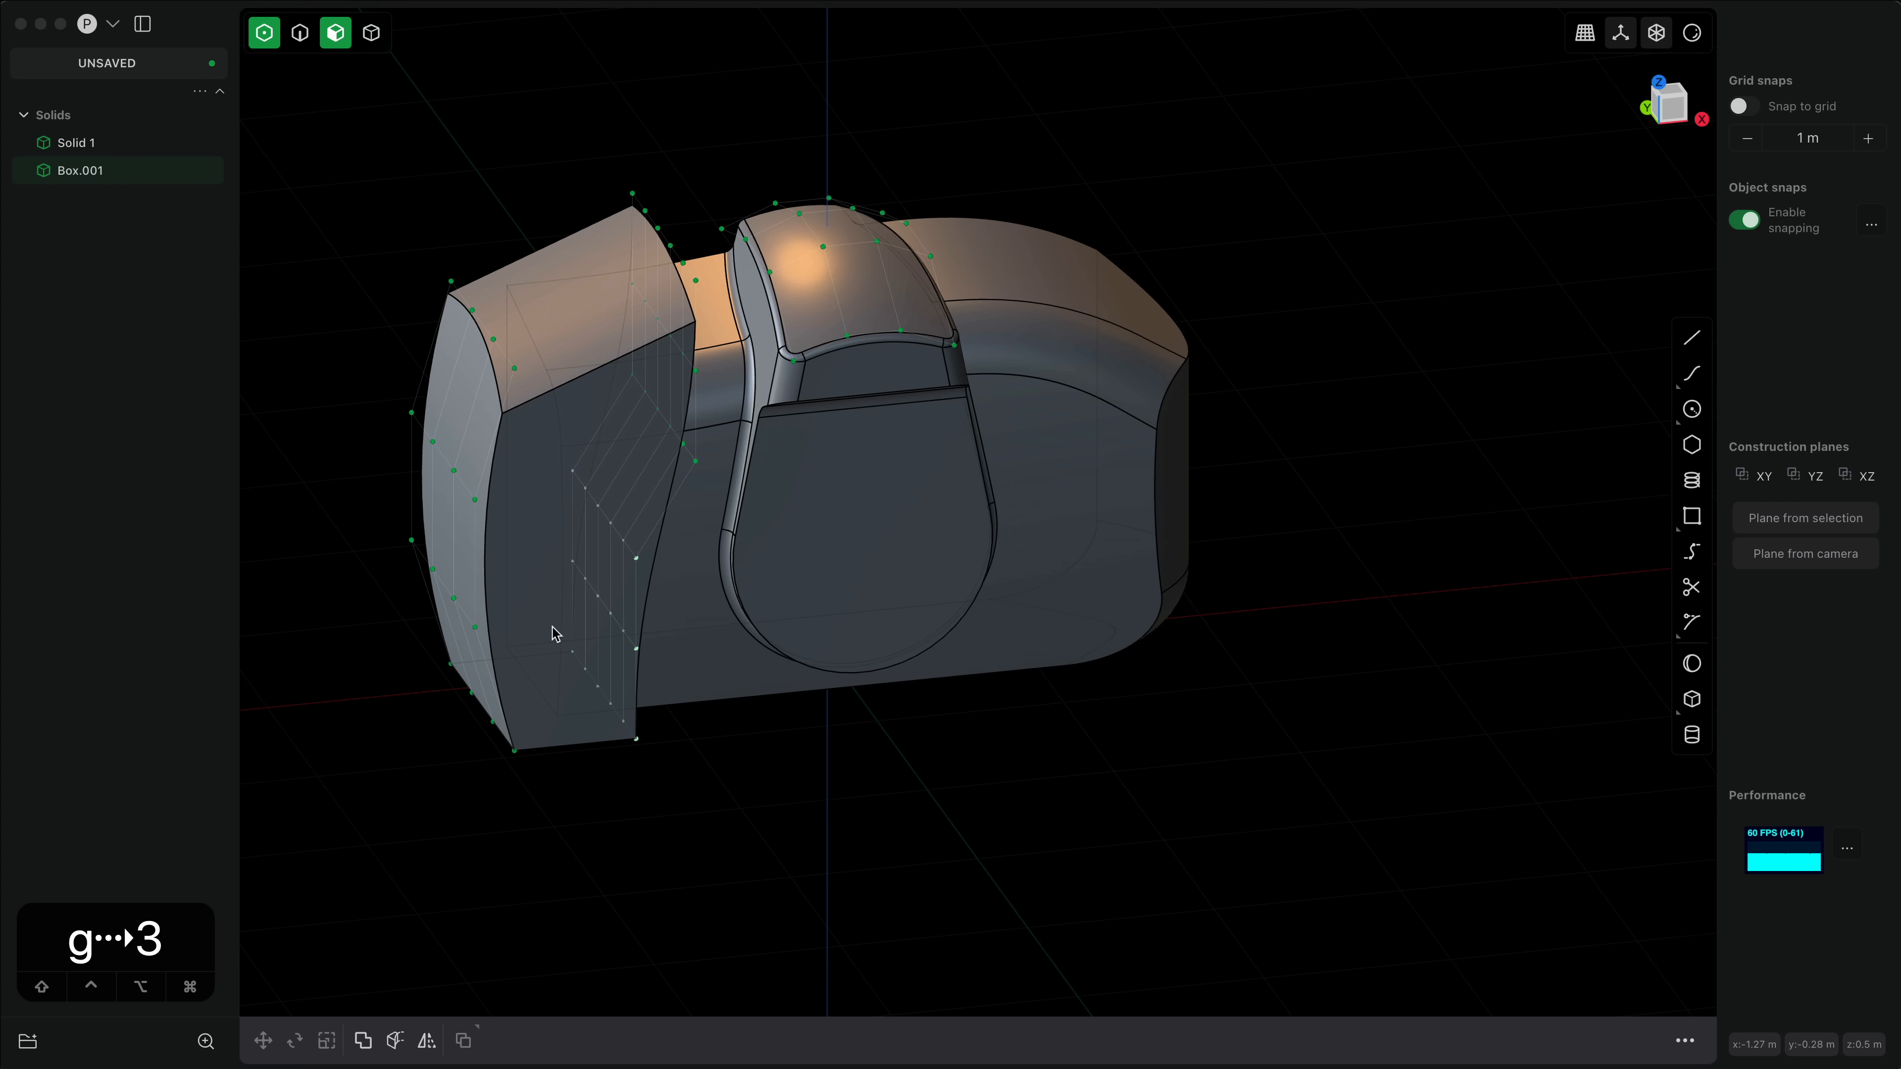
pyautogui.click(556, 635)
pyautogui.hotkey('shift', 's')
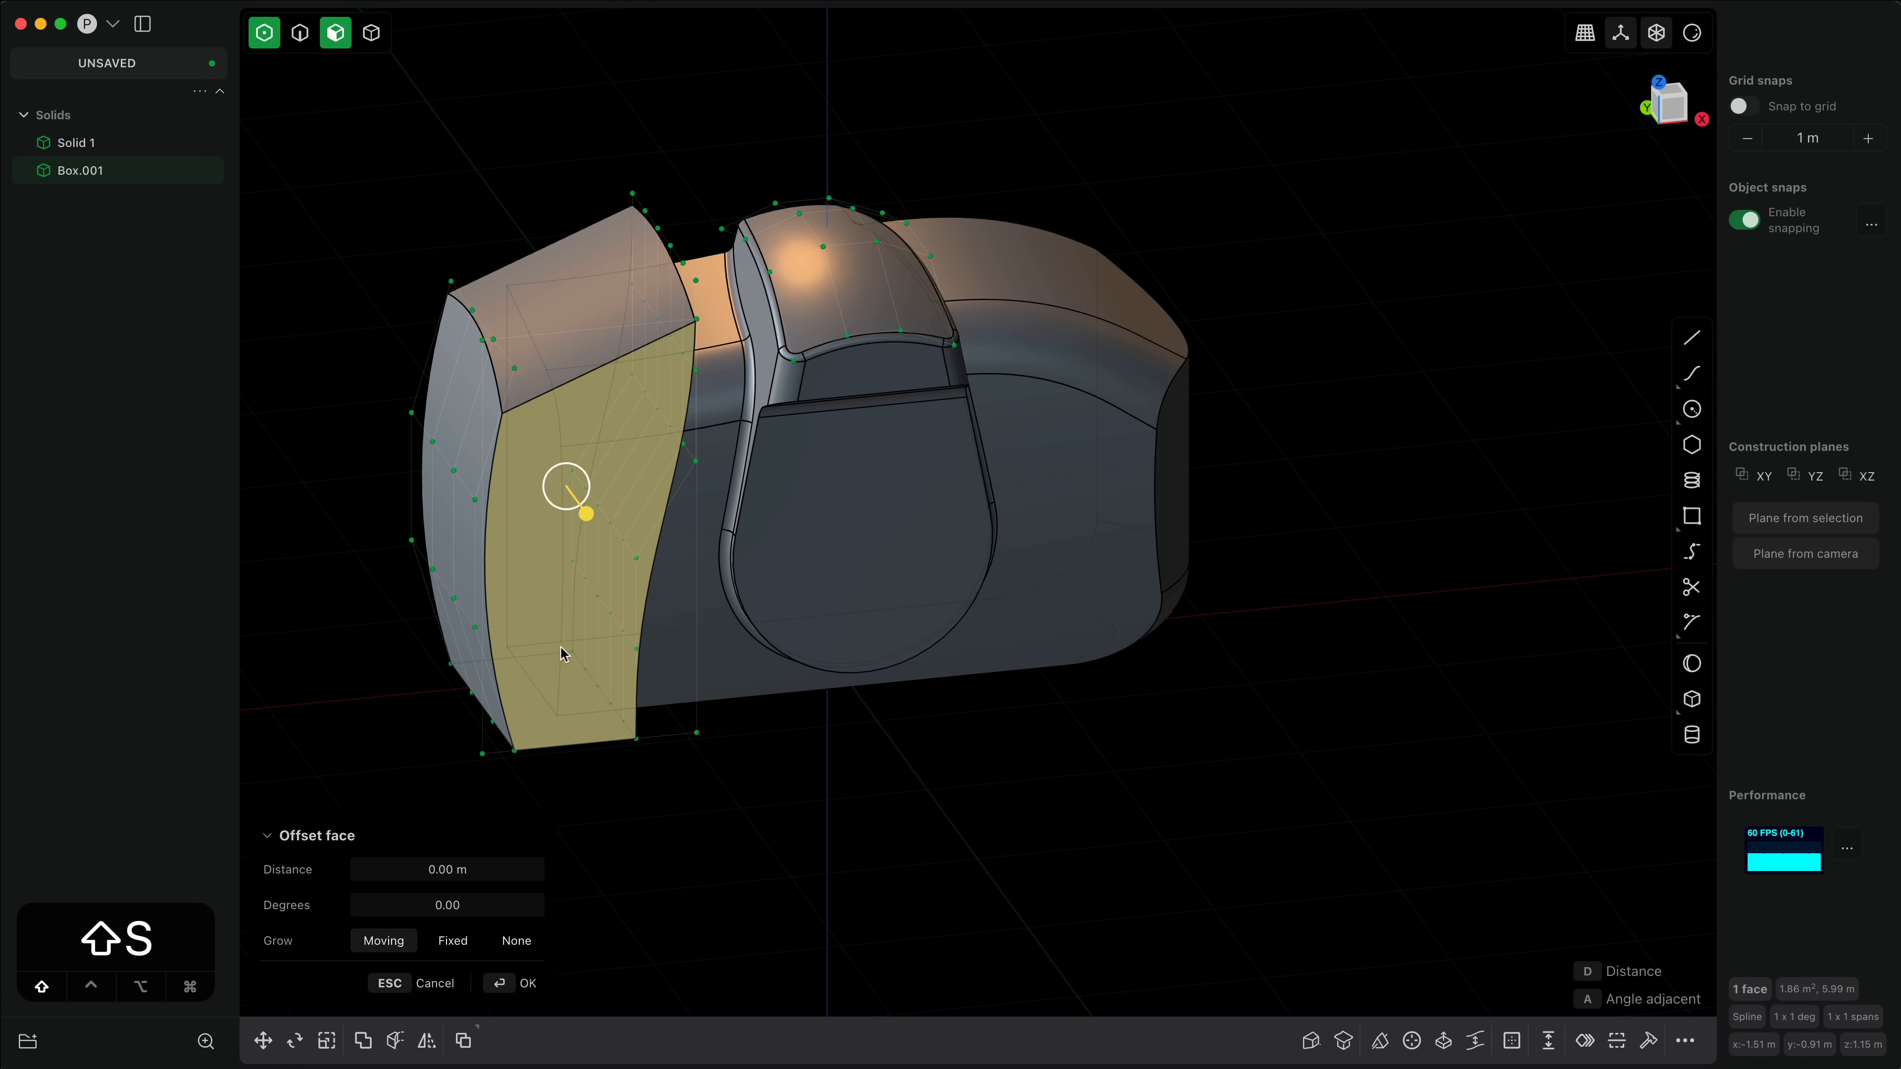
pyautogui.hotkey('shift', 's')
# Step: Move the middle column of the grip's front face control points outward about 0.63 m along -Y to round the front
pyautogui.moveTo(581, 759); pyautogui.dragTo(548, 697, button='middle')
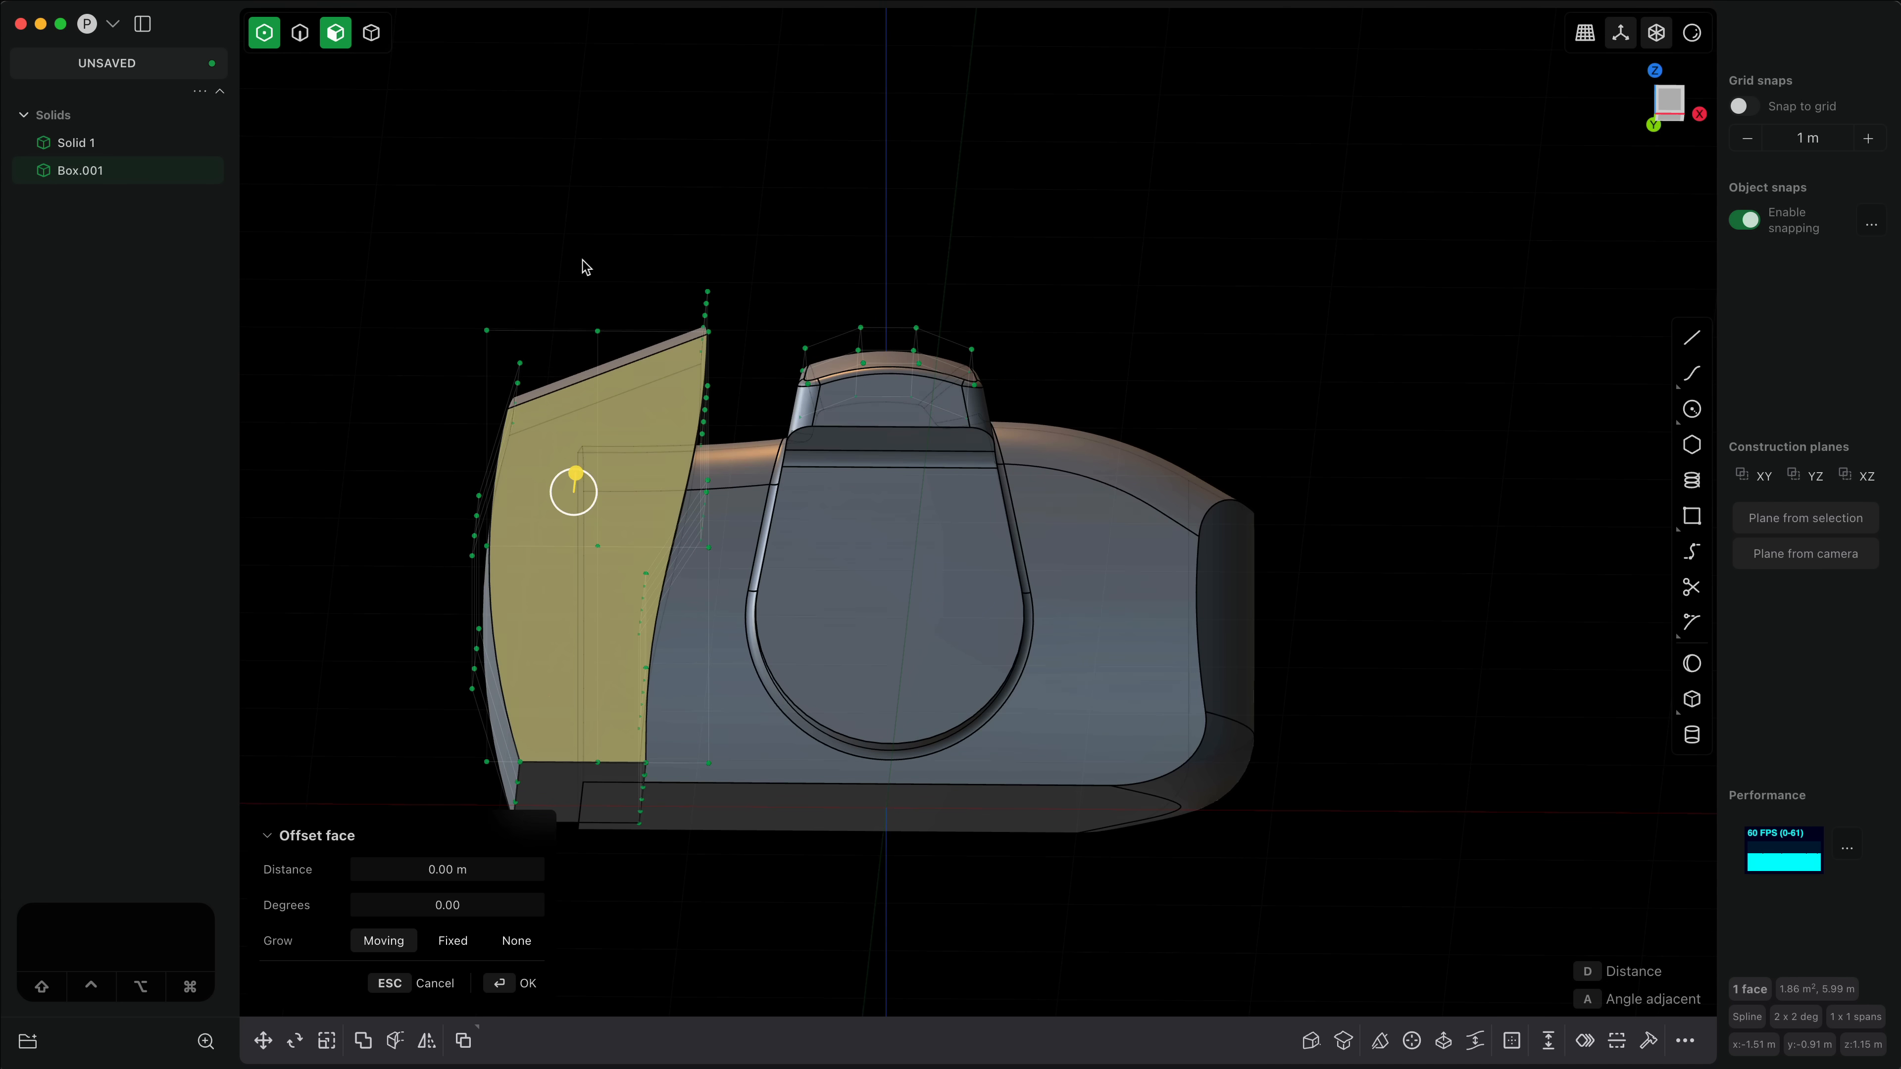
pyautogui.press('Escape')
pyautogui.moveTo(594, 806); pyautogui.dragTo(715, 825, button='middle')
pyautogui.press('g')
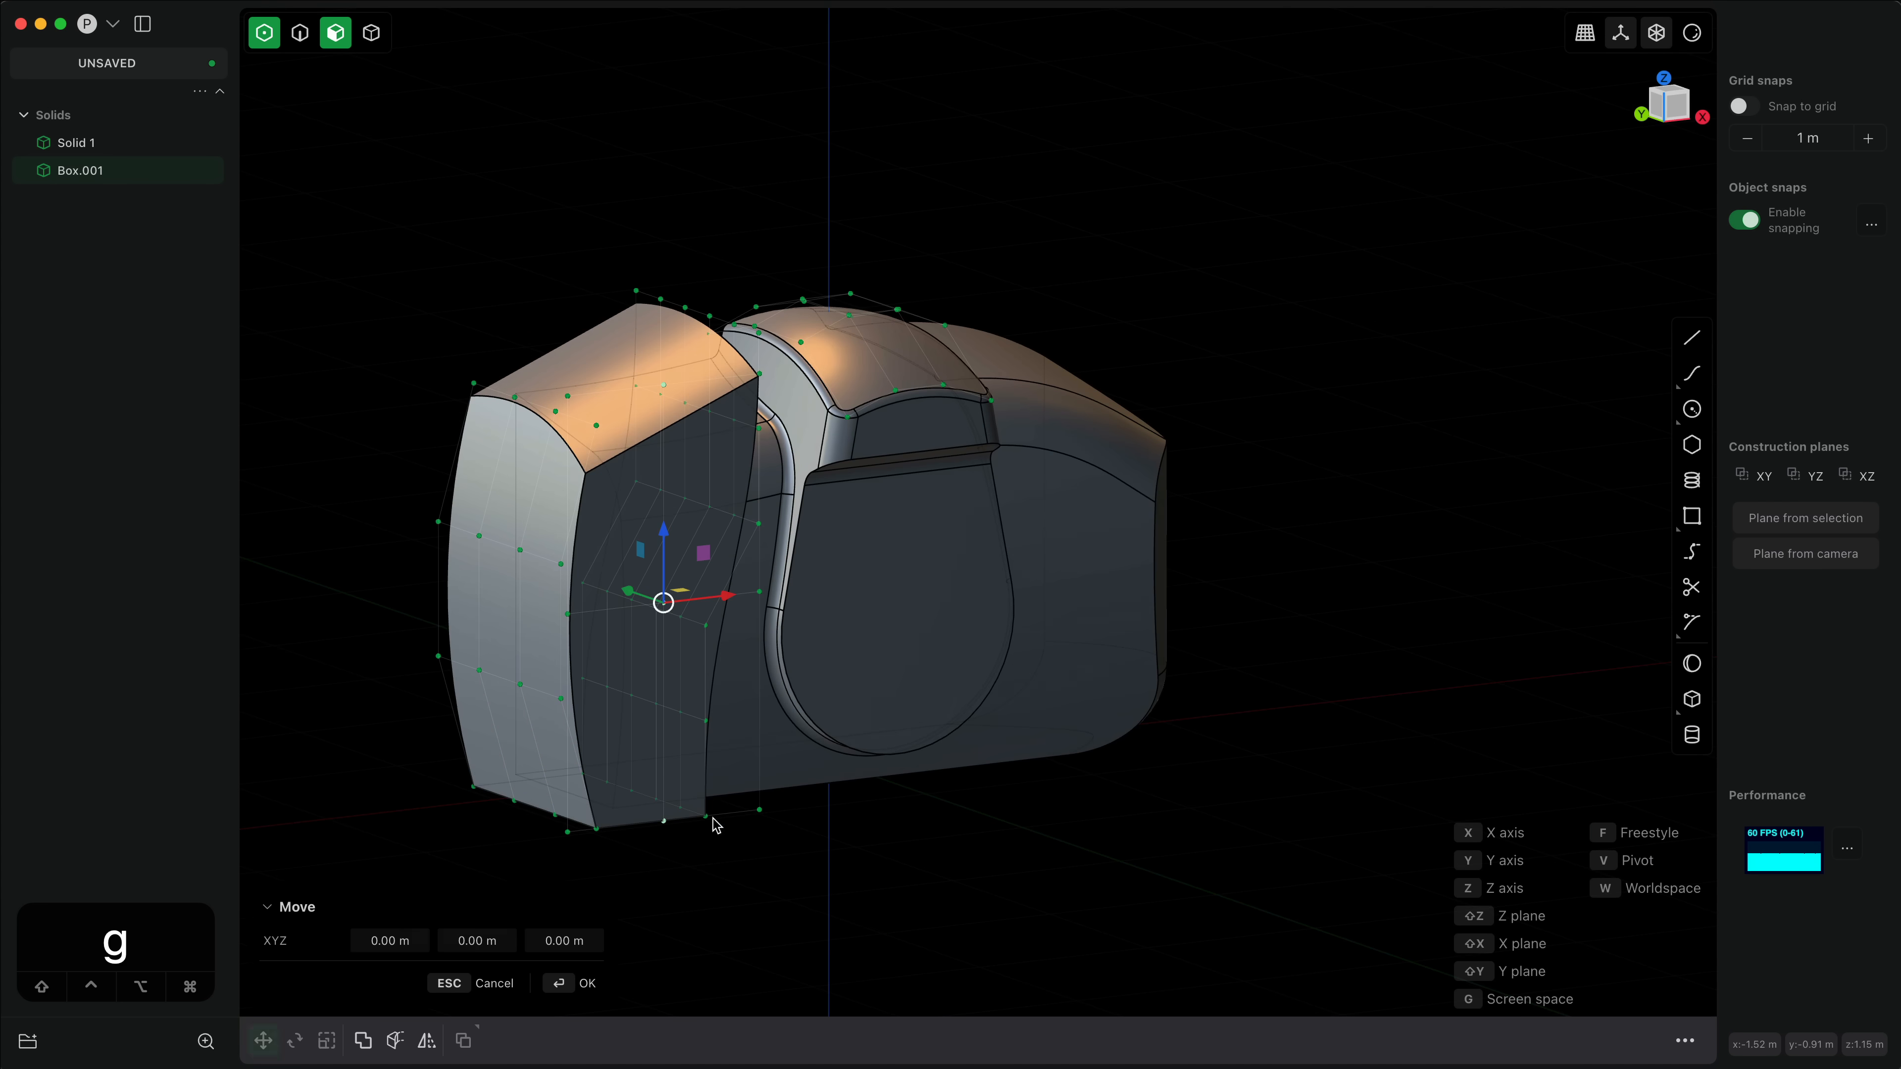
pyautogui.moveTo(628, 590); pyautogui.dragTo(675, 615)
pyautogui.moveTo(741, 767); pyautogui.dragTo(522, 817, button='middle')
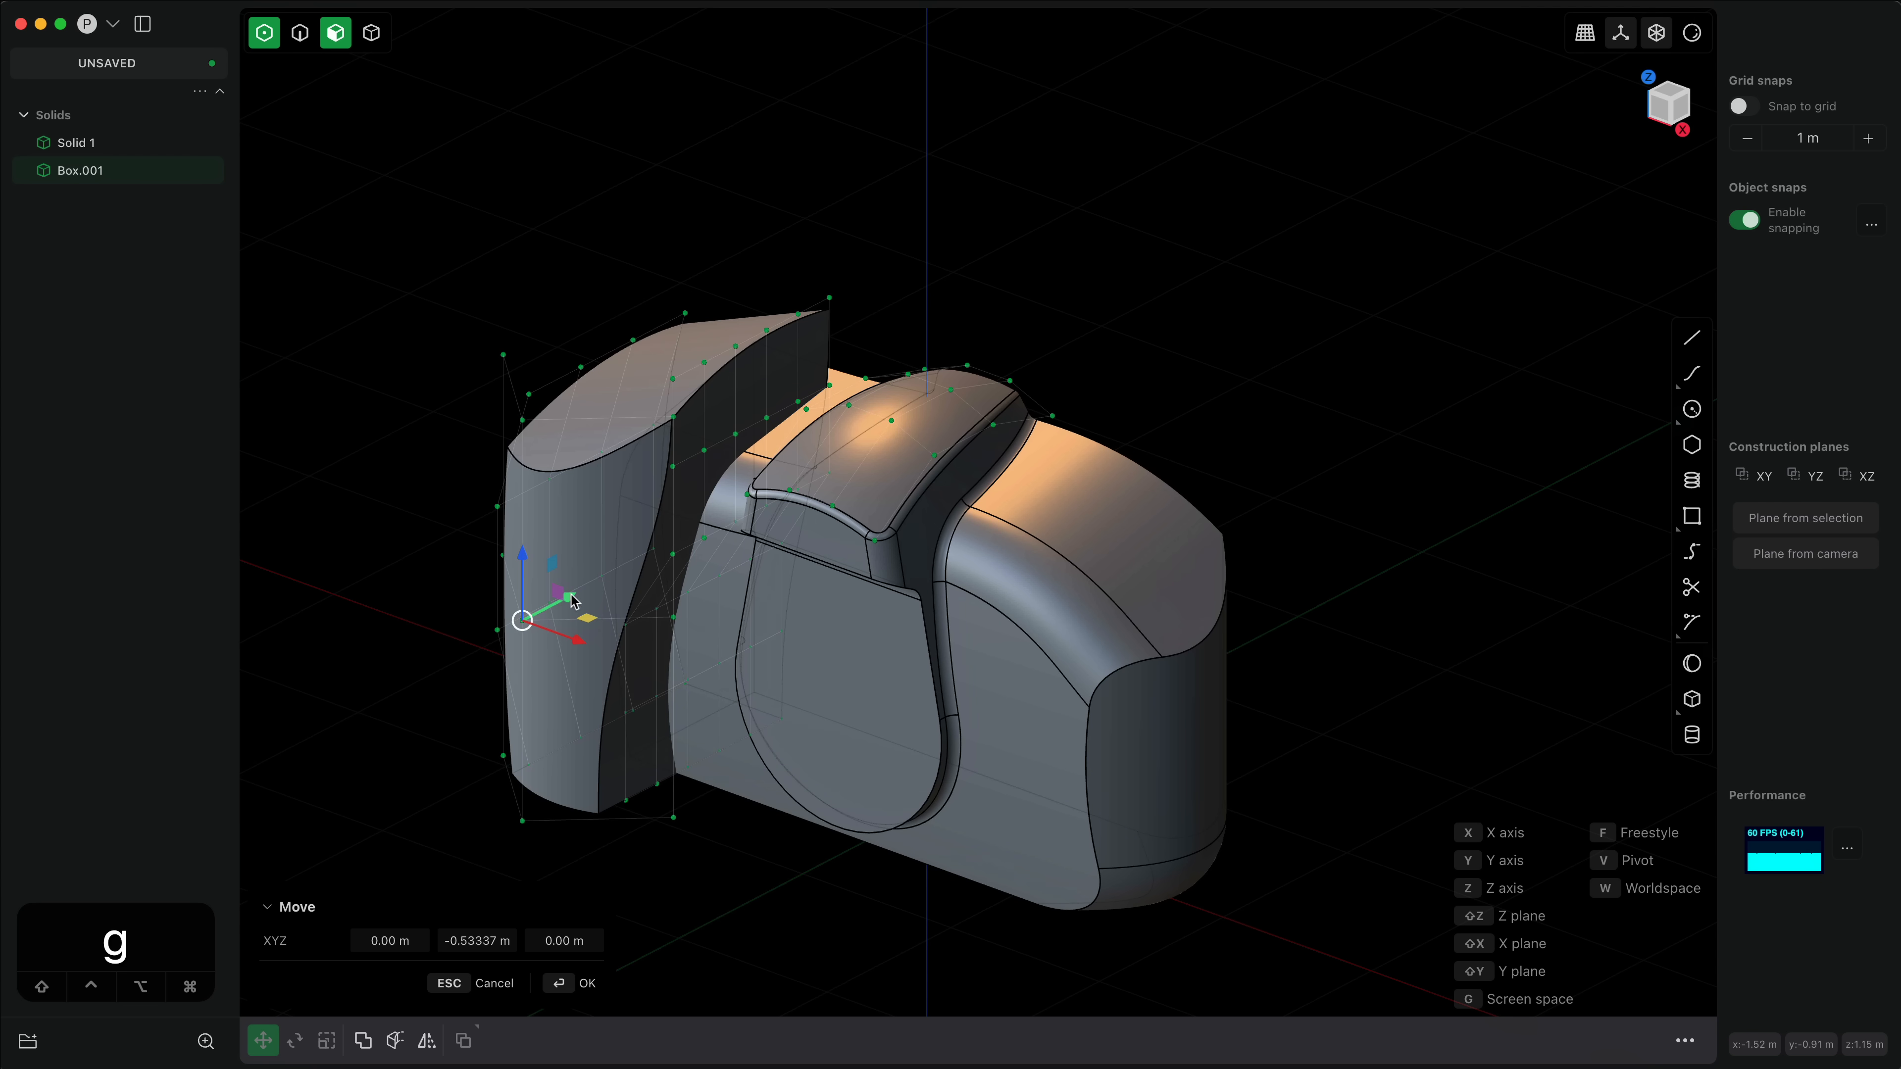
pyautogui.click(658, 595)
# Step: Select all displayed control points on the grip and the hump and hide them
pyautogui.press('1')
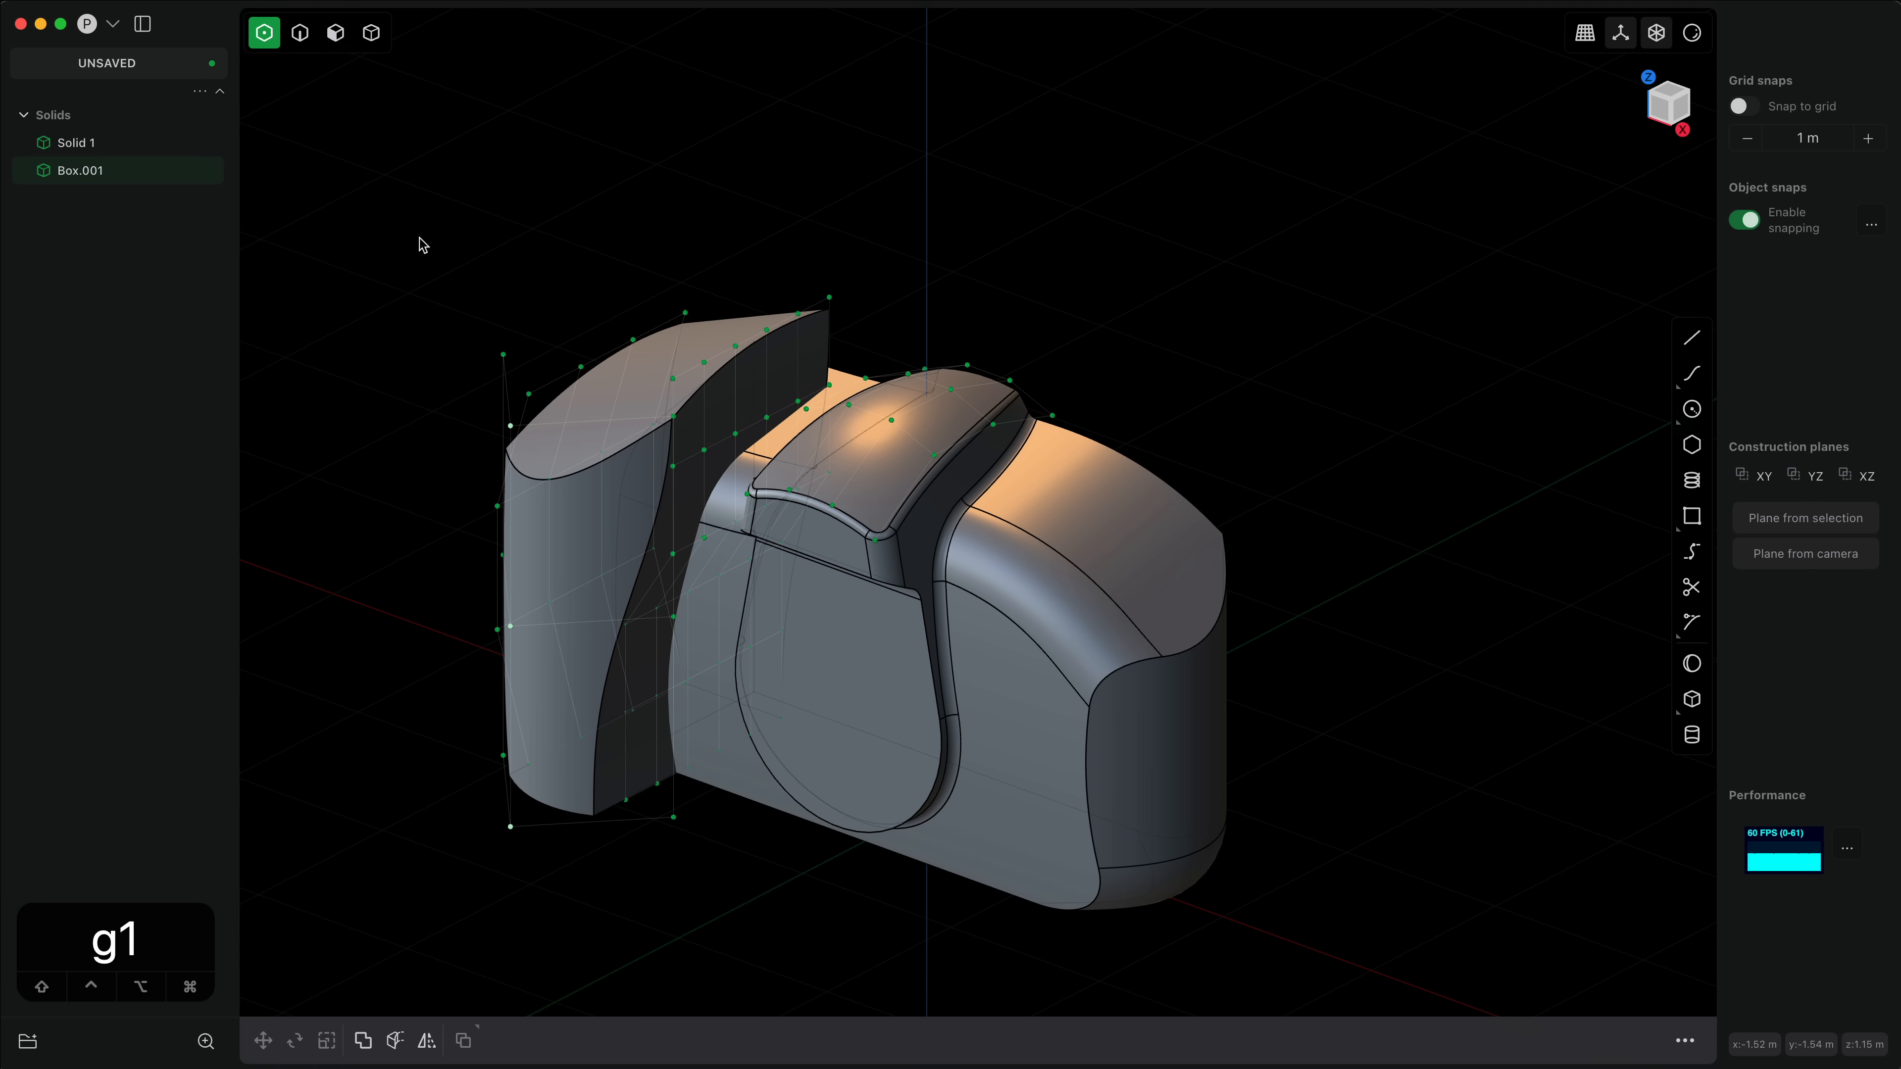
pyautogui.moveTo(401, 205); pyautogui.dragTo(1229, 449)
pyautogui.press('z')
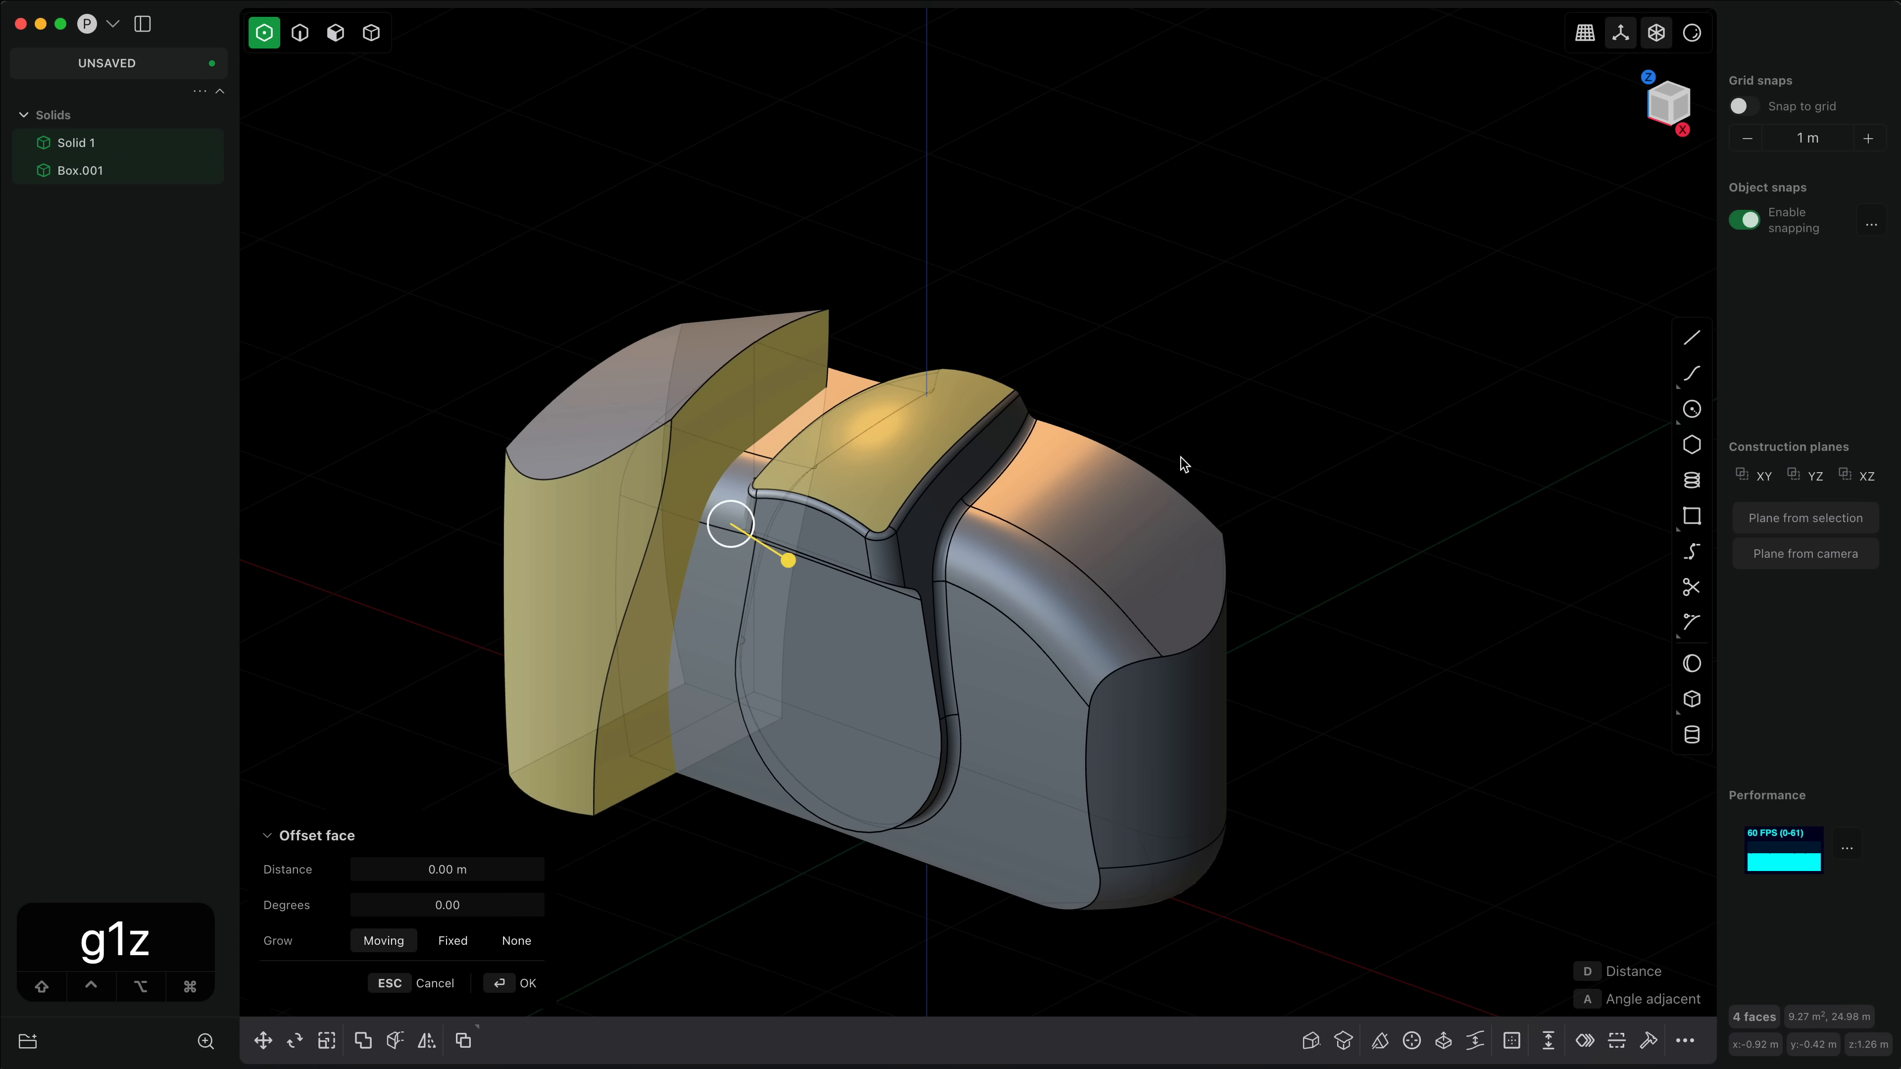
# Step: Raise the viewfinder hump's front face to degree 3 x 3 with its control points displayed
pyautogui.click(1203, 416)
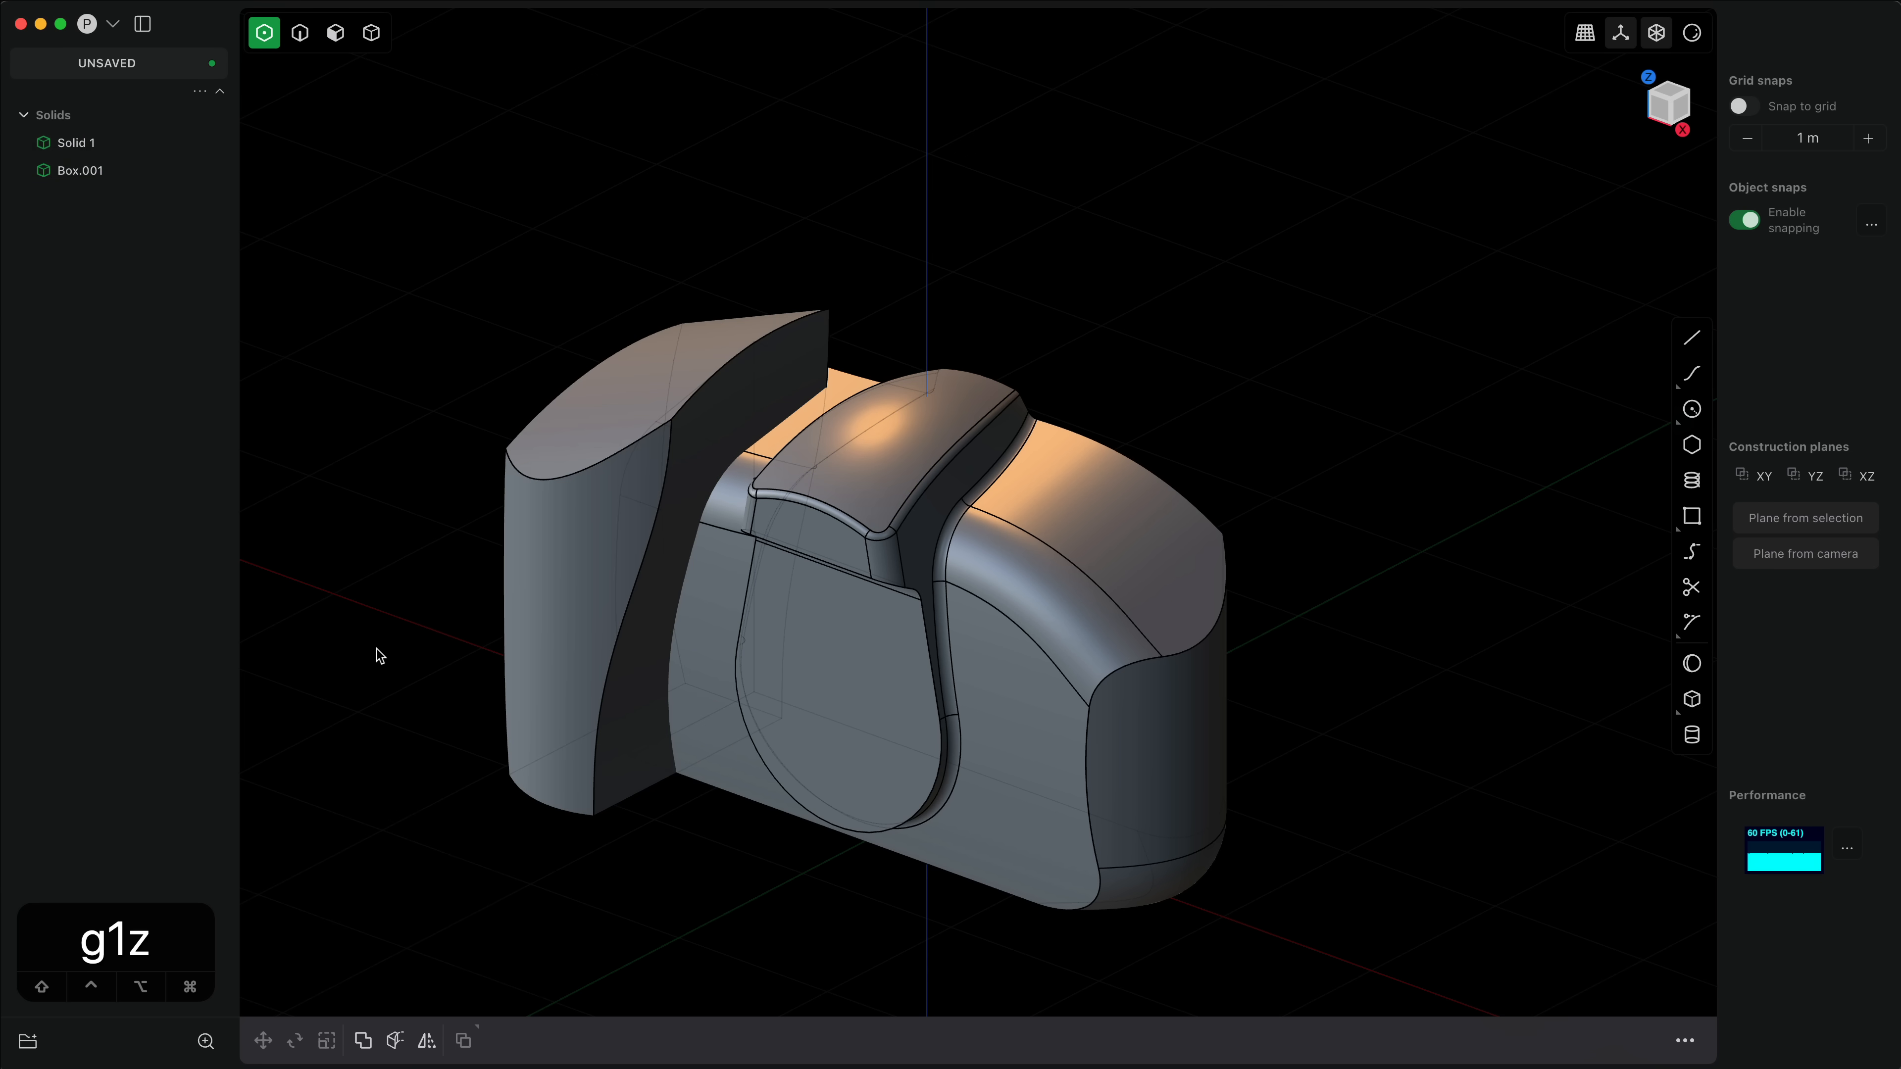
pyautogui.moveTo(388, 633); pyautogui.dragTo(449, 636, button='middle')
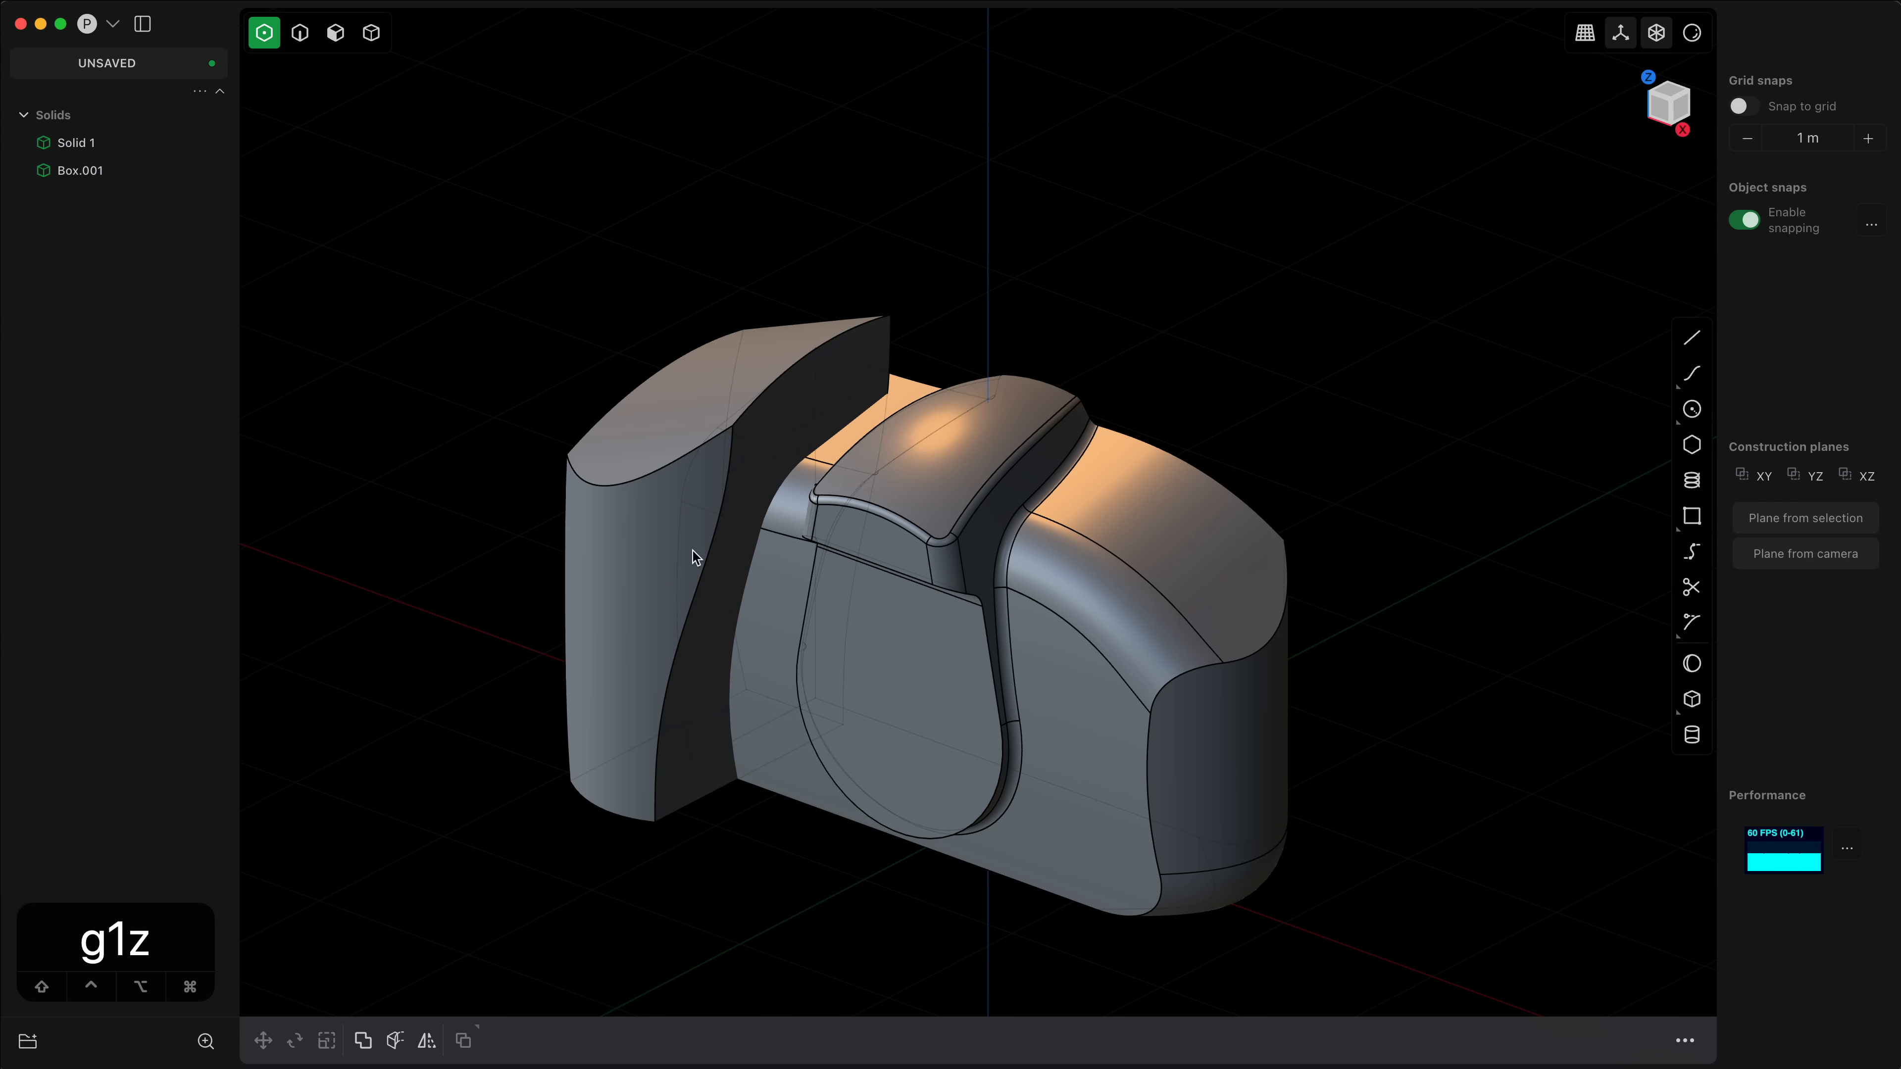
pyautogui.scroll(5, 847, 499)
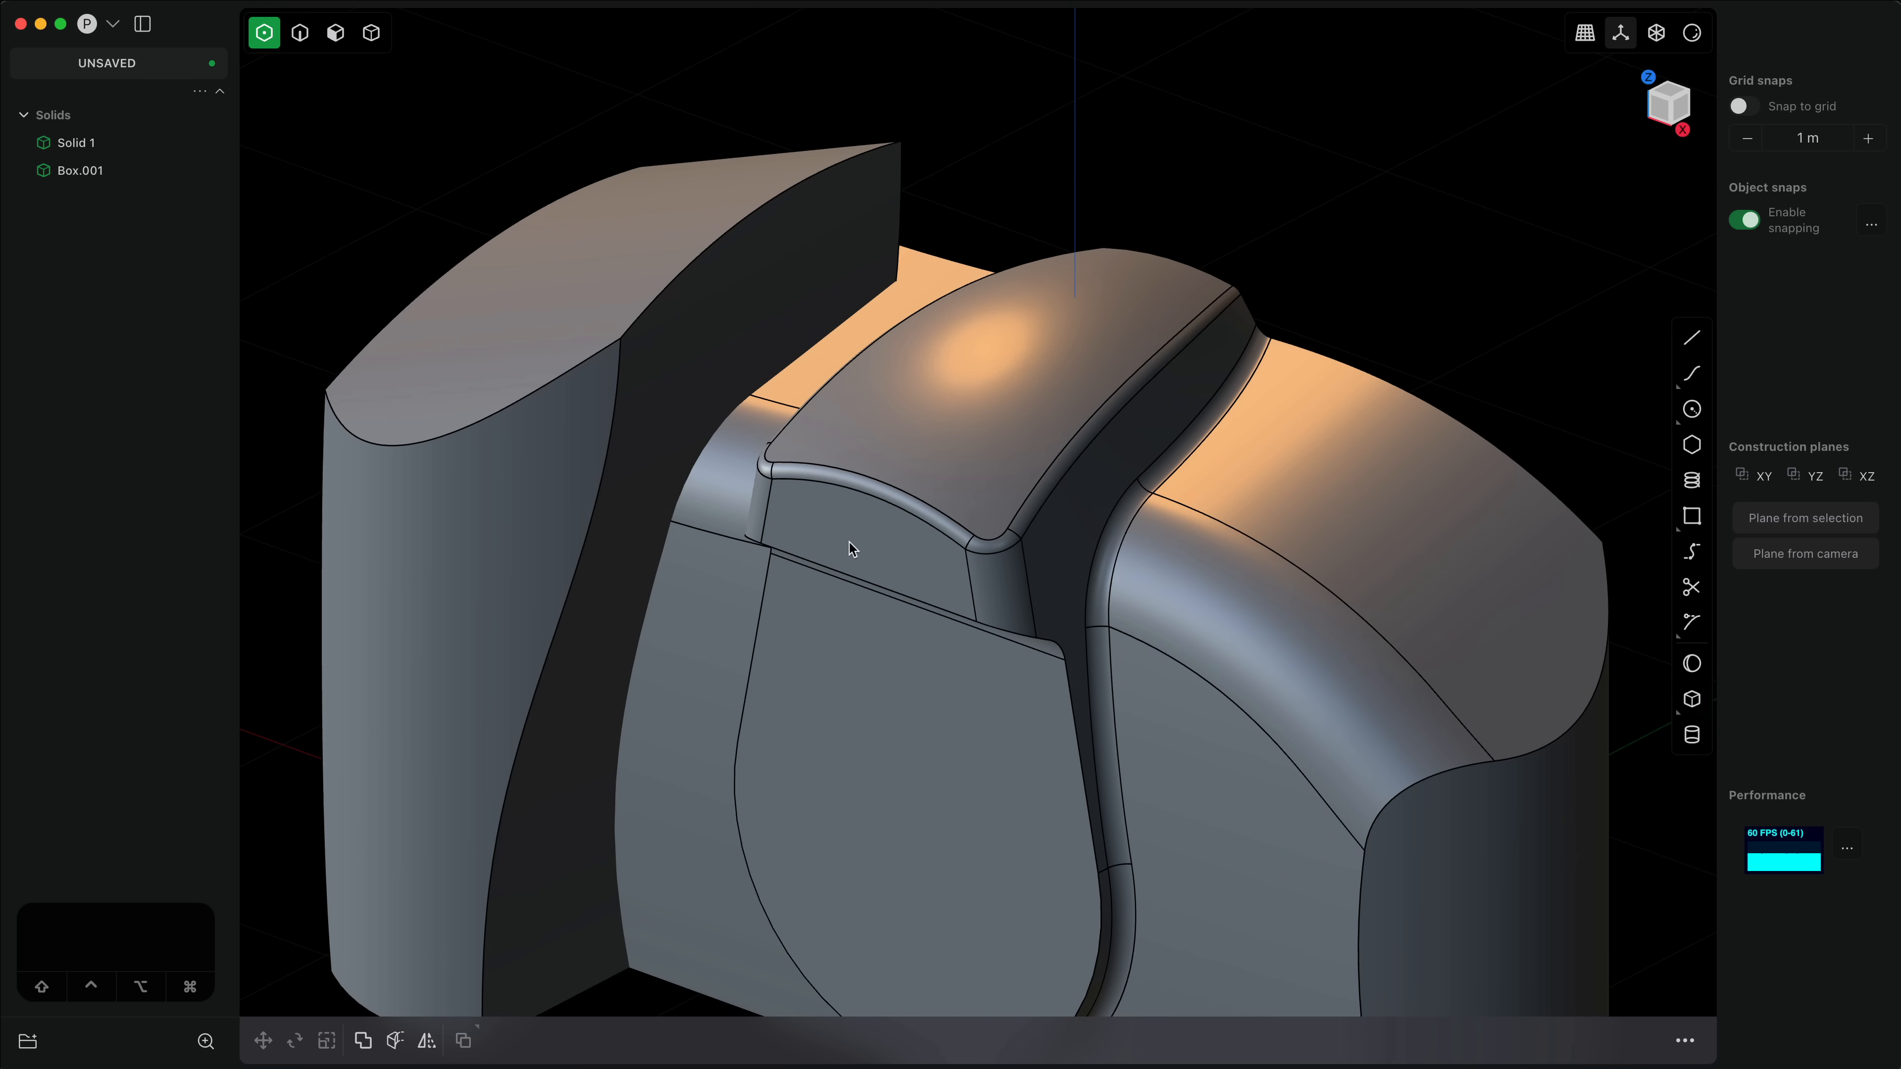
pyautogui.press('3')
pyautogui.click(867, 536)
pyautogui.moveTo(846, 582); pyautogui.dragTo(893, 577, button='middle')
pyautogui.hotkey('shift', 's')
pyautogui.hotkey('shift', 's')
pyautogui.hotkey('shift', 's')
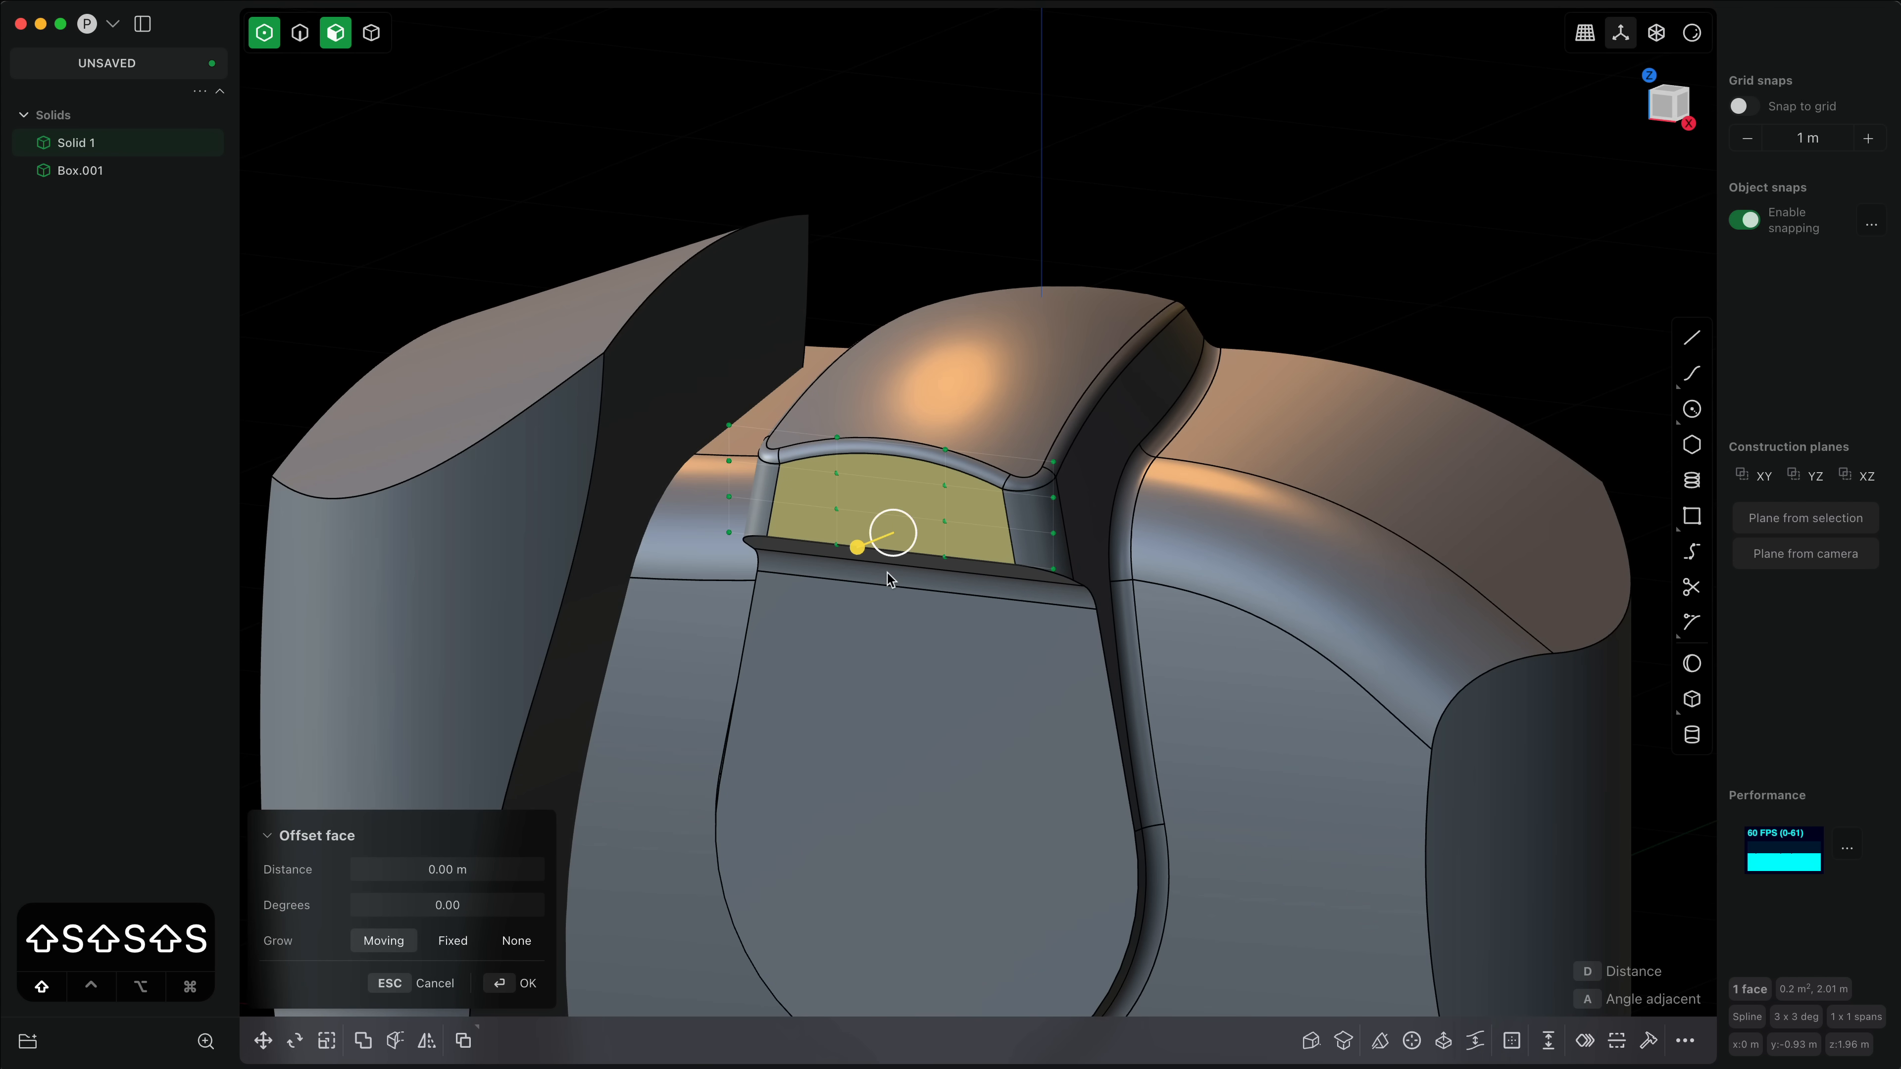
# Step: Move the two middle columns of the hump front face's control points about 0.05 m along -Y, and hide the points
pyautogui.press('g')
pyautogui.moveTo(975, 599); pyautogui.dragTo(902, 623, button='middle')
pyautogui.moveTo(936, 487); pyautogui.dragTo(924, 496)
pyautogui.moveTo(924, 495); pyautogui.dragTo(950, 633, button='middle')
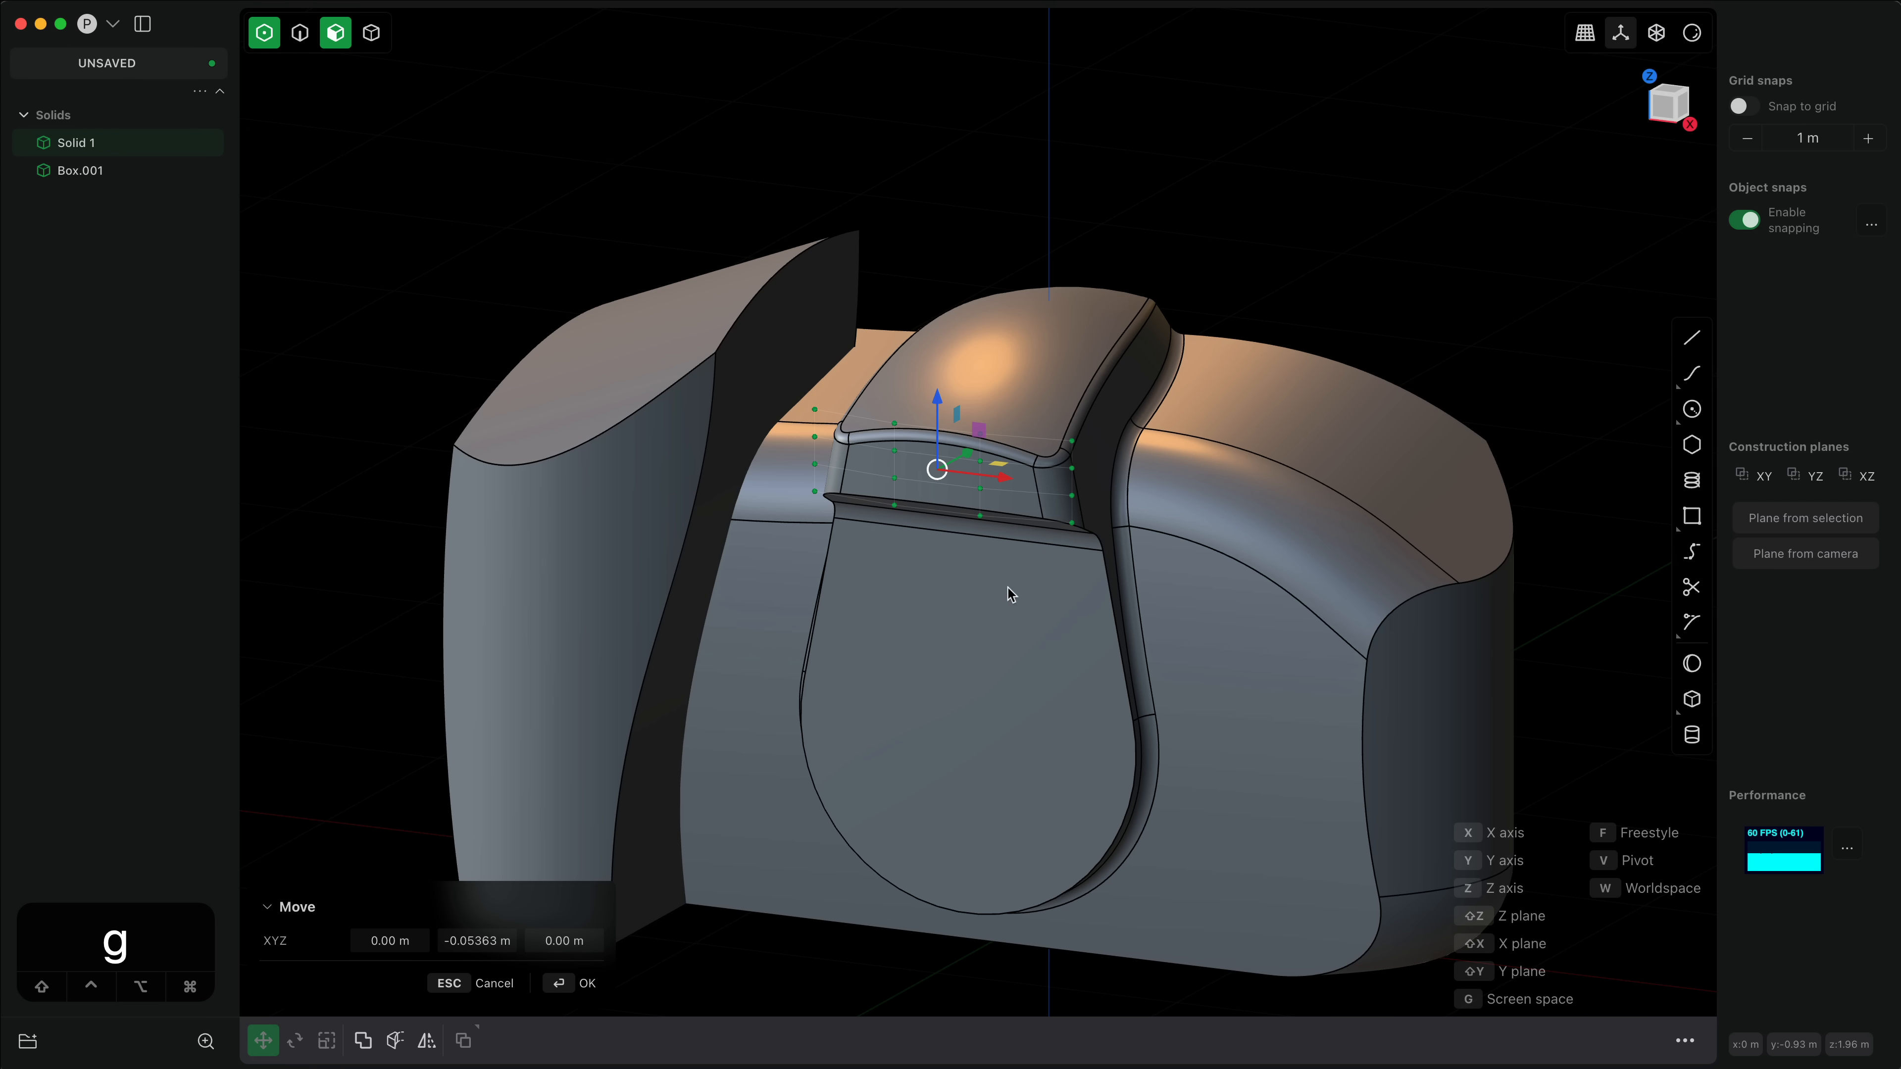
pyautogui.moveTo(1008, 589); pyautogui.dragTo(1006, 522, button='middle')
pyautogui.click(852, 533)
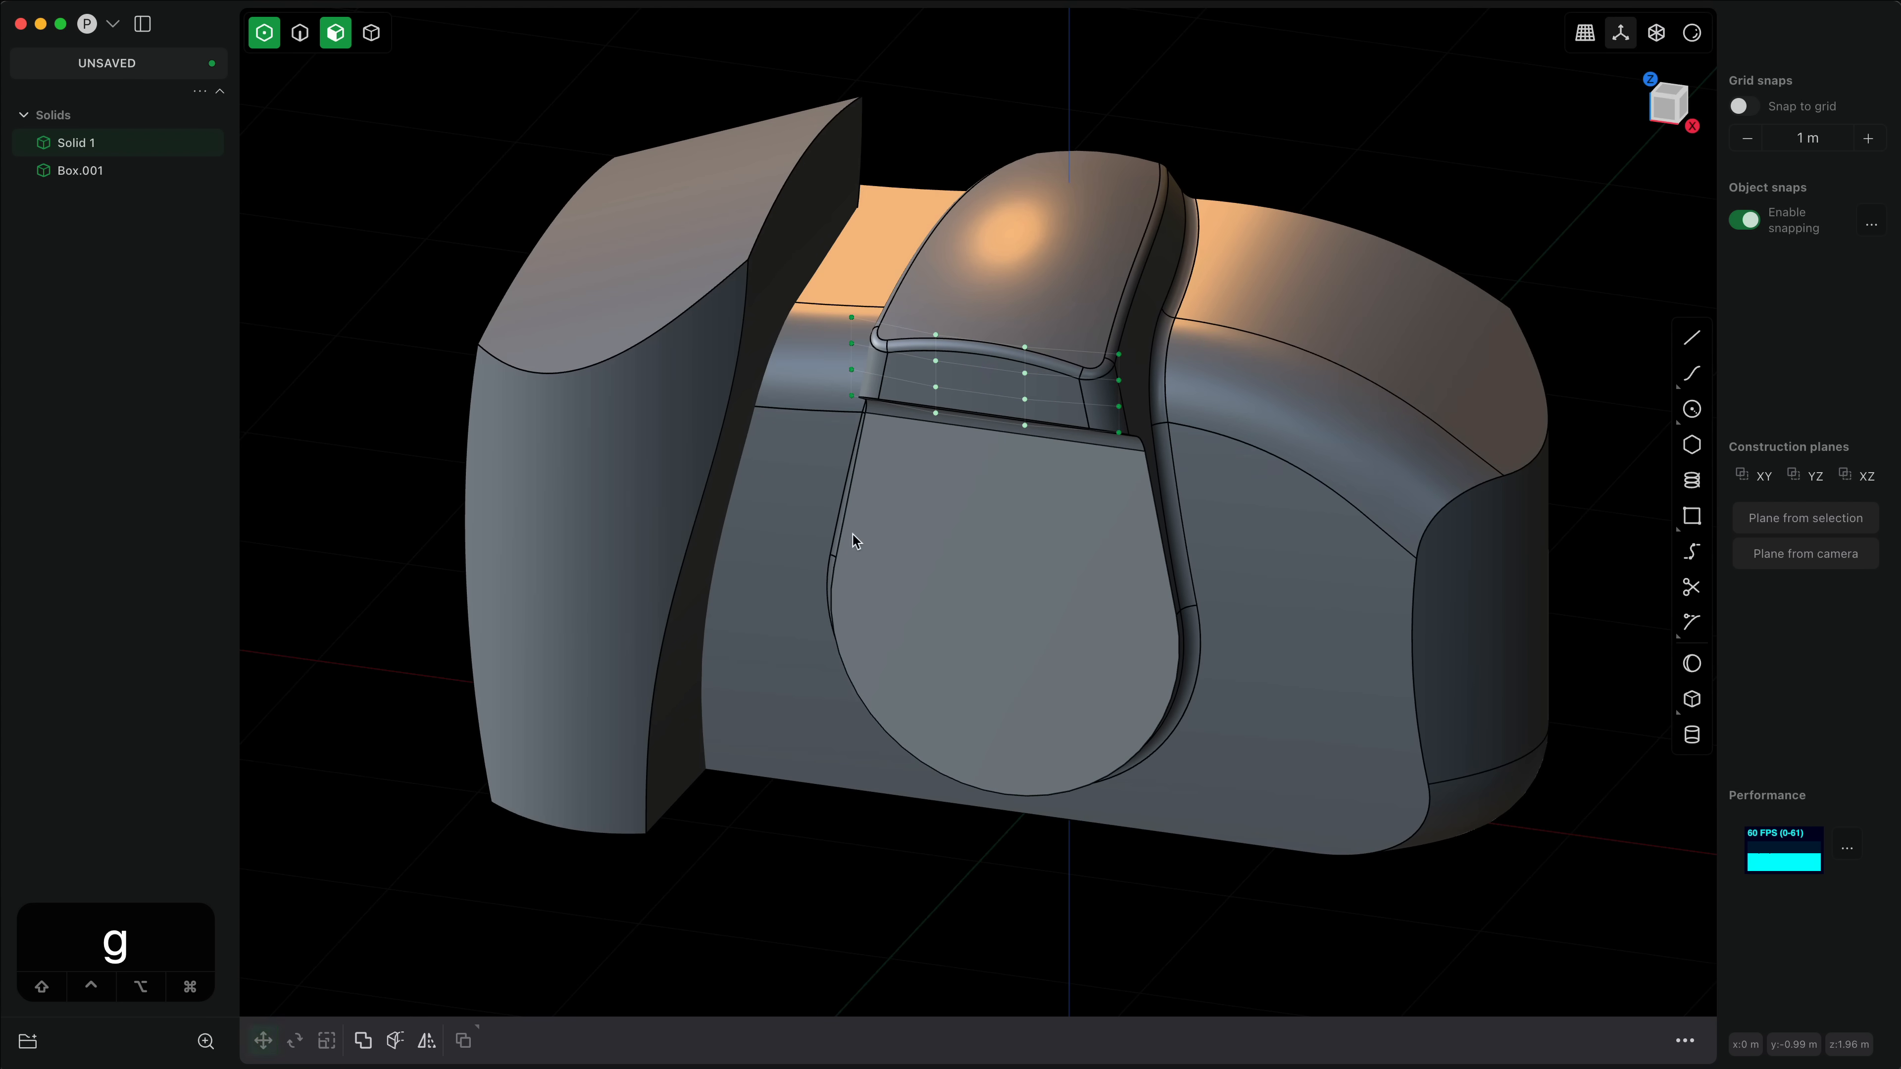
pyautogui.press('super+z')
# Step: Fillet the two vertical front edges of the side grip
pyautogui.press('2')
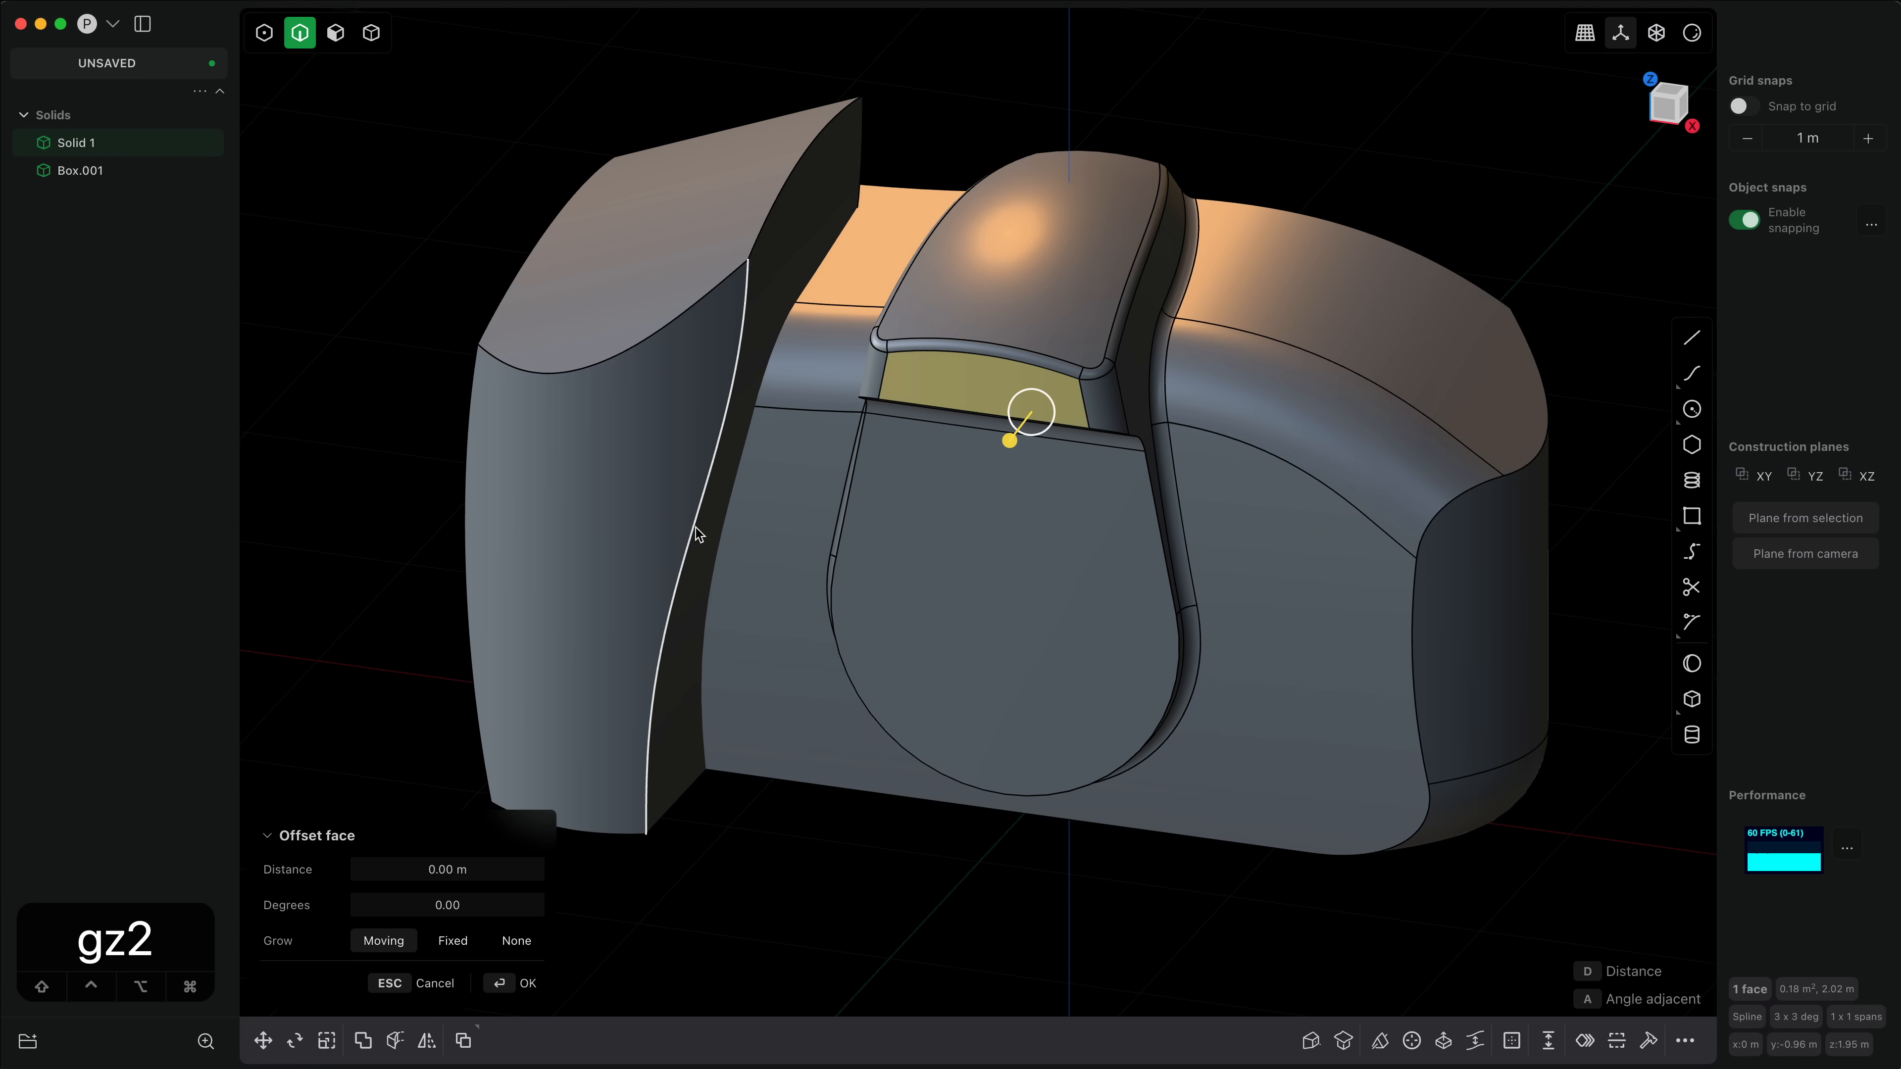
pyautogui.click(695, 528)
pyautogui.click(471, 522)
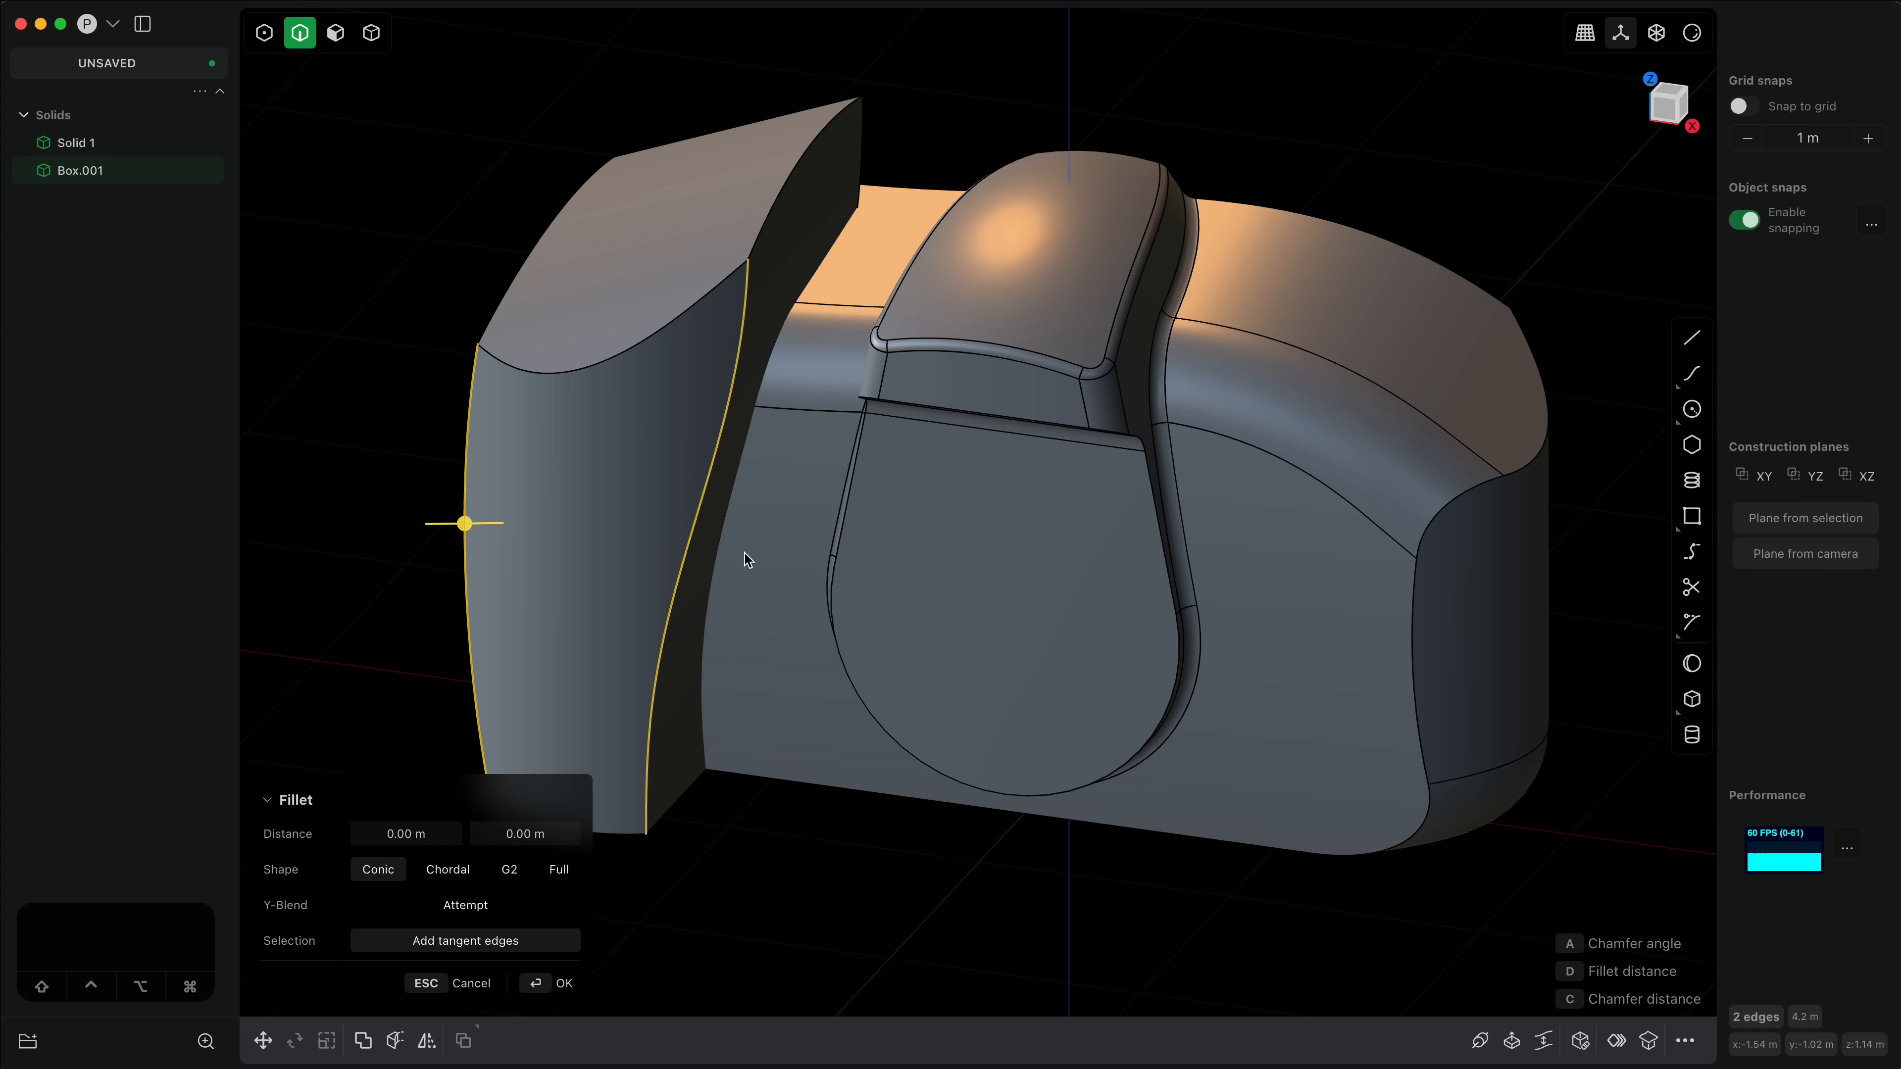
pyautogui.press('d')
pyautogui.click(809, 579)
pyautogui.rightClick(779, 582)
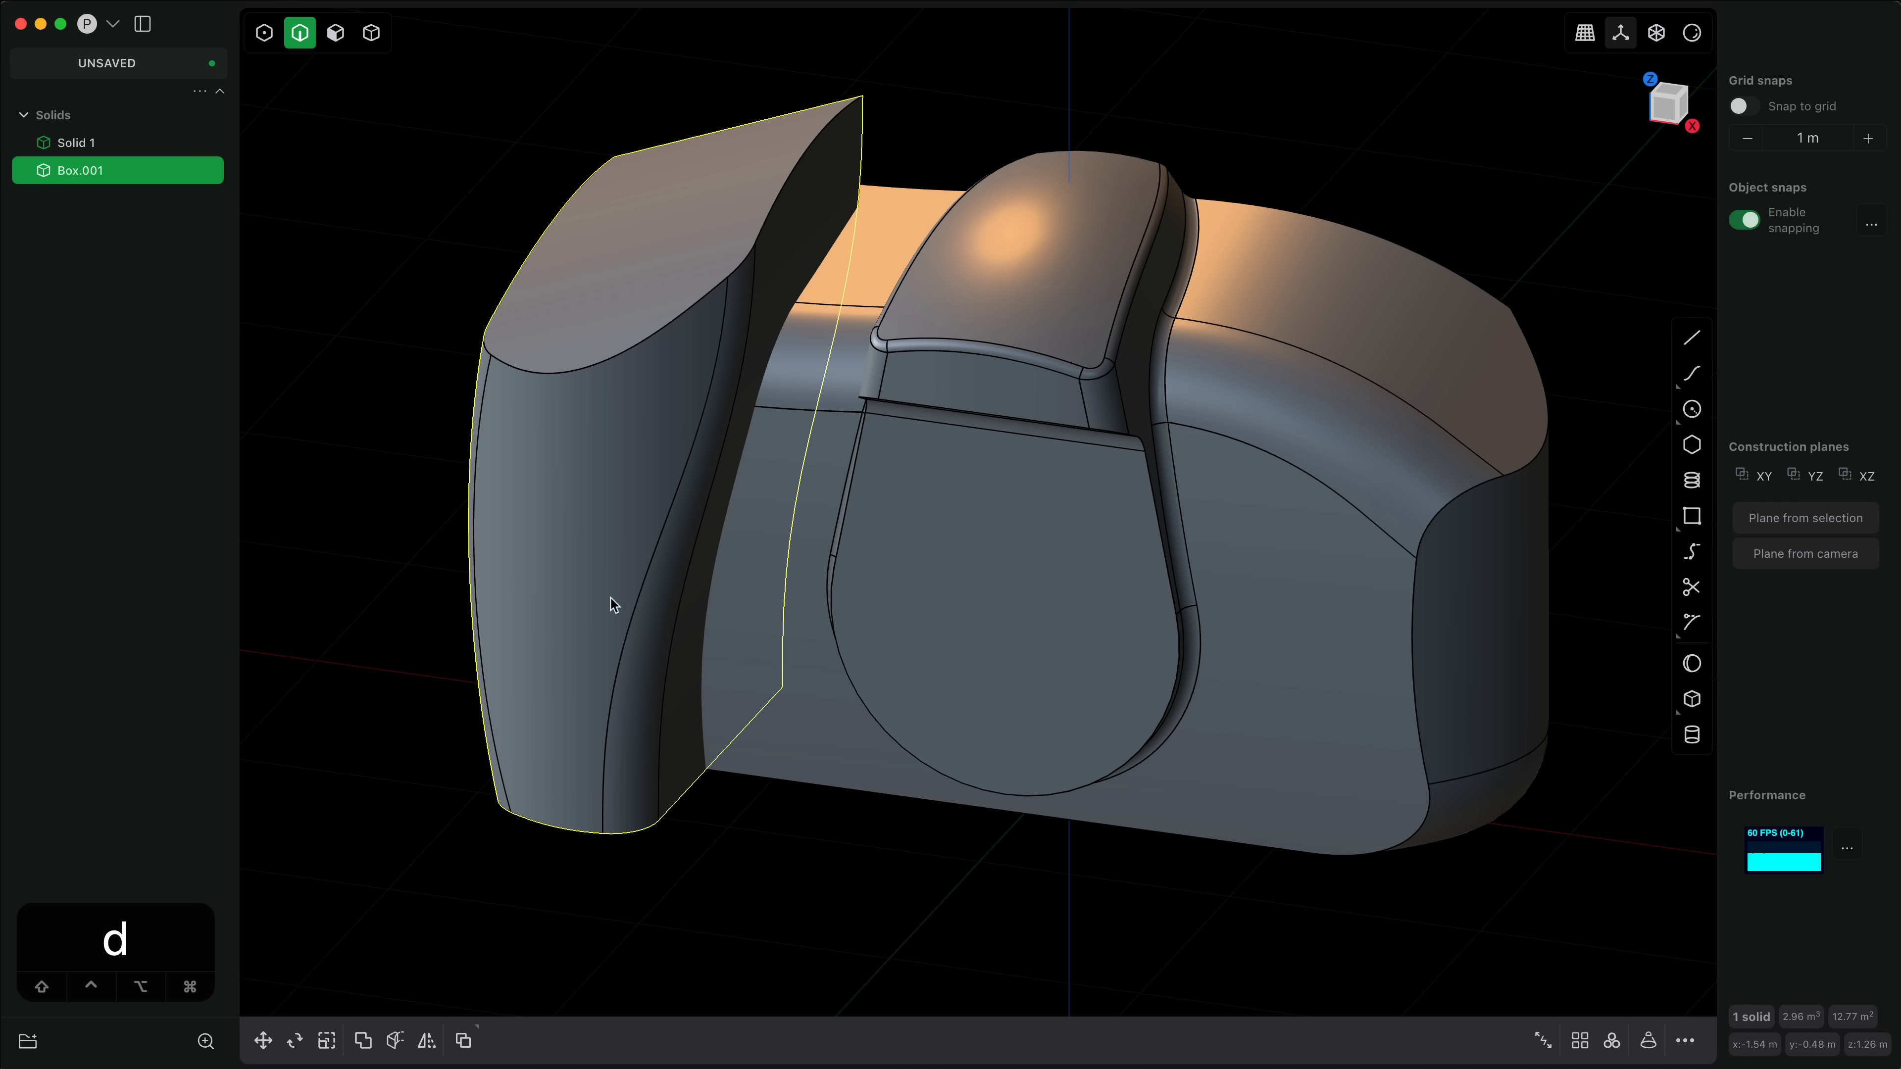
# Step: Select the camera body and the grip box and join them with a Boolean union
pyautogui.keyDown('shift'); pyautogui.moveTo(606, 596); pyautogui.dragTo(774, 617, button='middle'); pyautogui.keyUp('shift')
pyautogui.press('super+a')
pyautogui.press('q')
pyautogui.rightClick(850, 623)
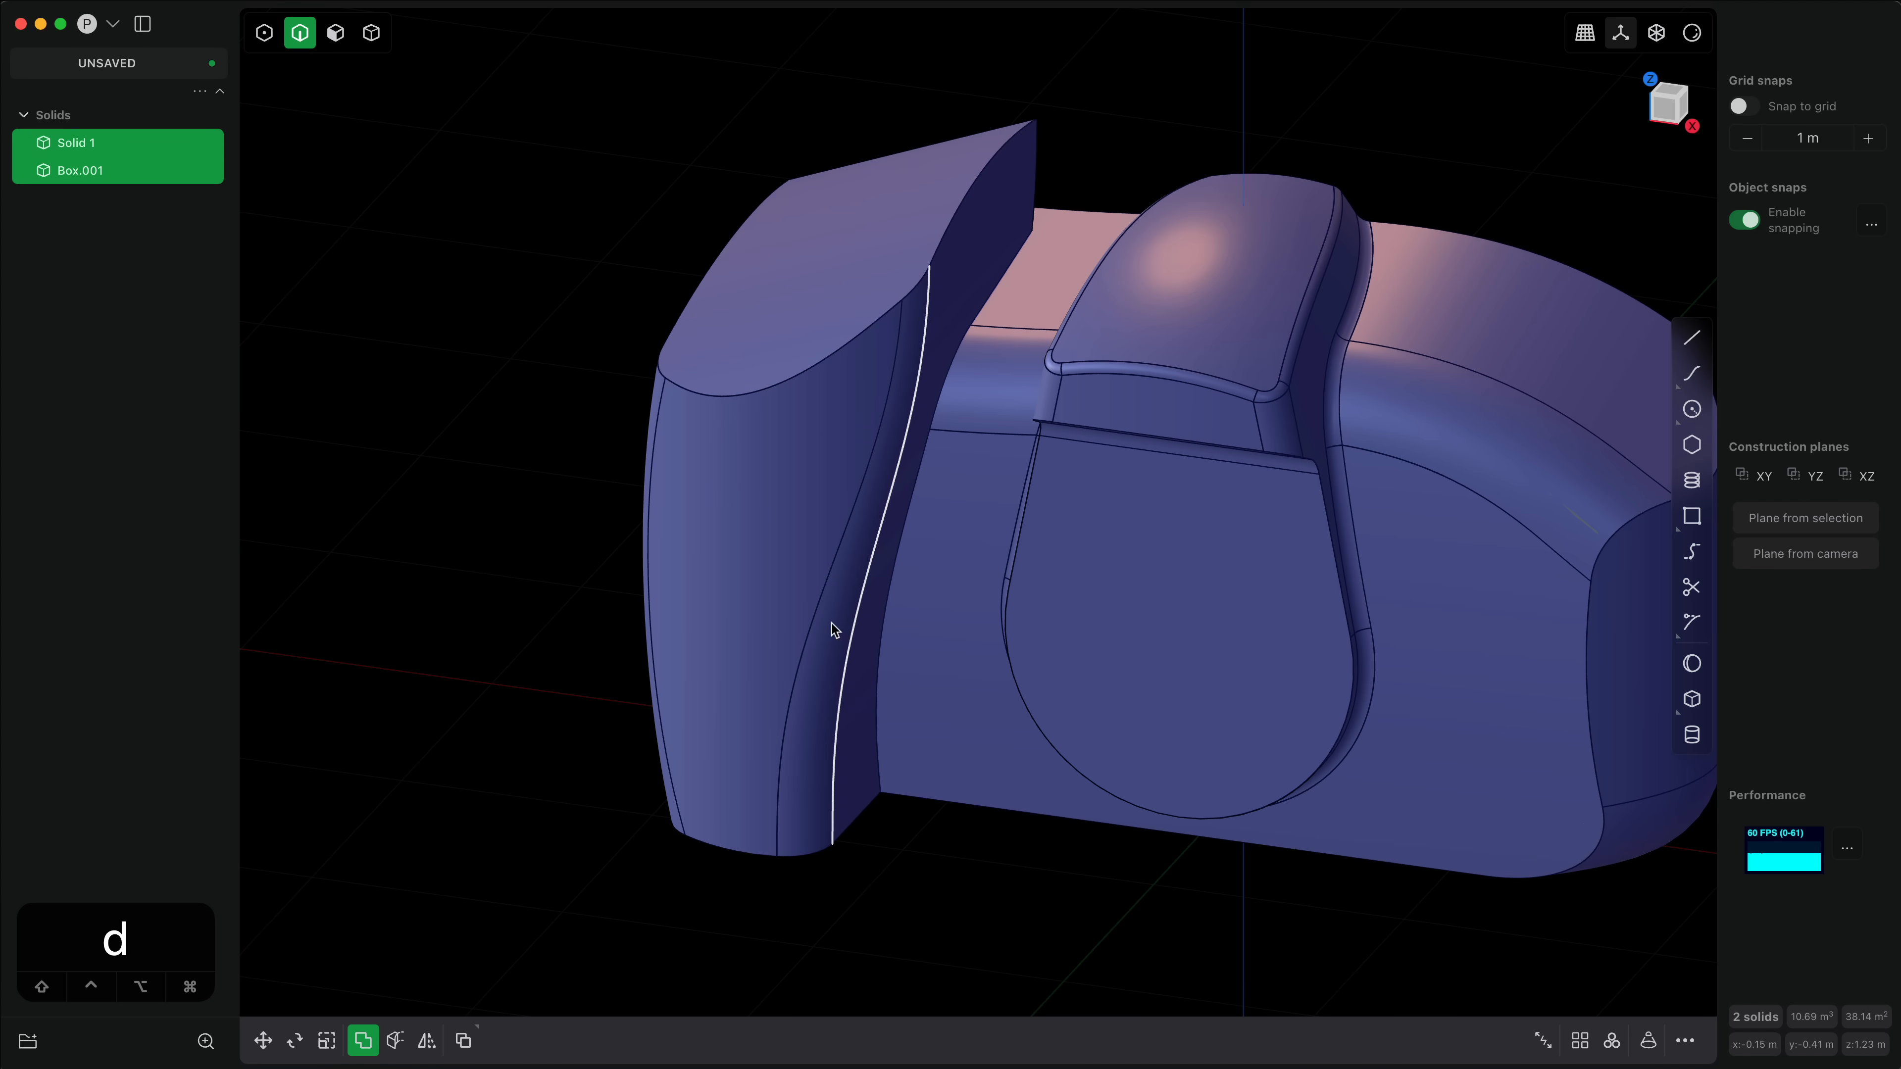
# Step: Offset the narrow exposed strip of the body's grip-side end face by about -4.8 m to trim the back flush with the grip
pyautogui.keyDown('shift'); pyautogui.moveTo(634, 584); pyautogui.dragTo(862, 565, button='middle'); pyautogui.keyUp('shift')
pyautogui.click(799, 554)
pyautogui.moveTo(800, 553); pyautogui.dragTo(358, 212)
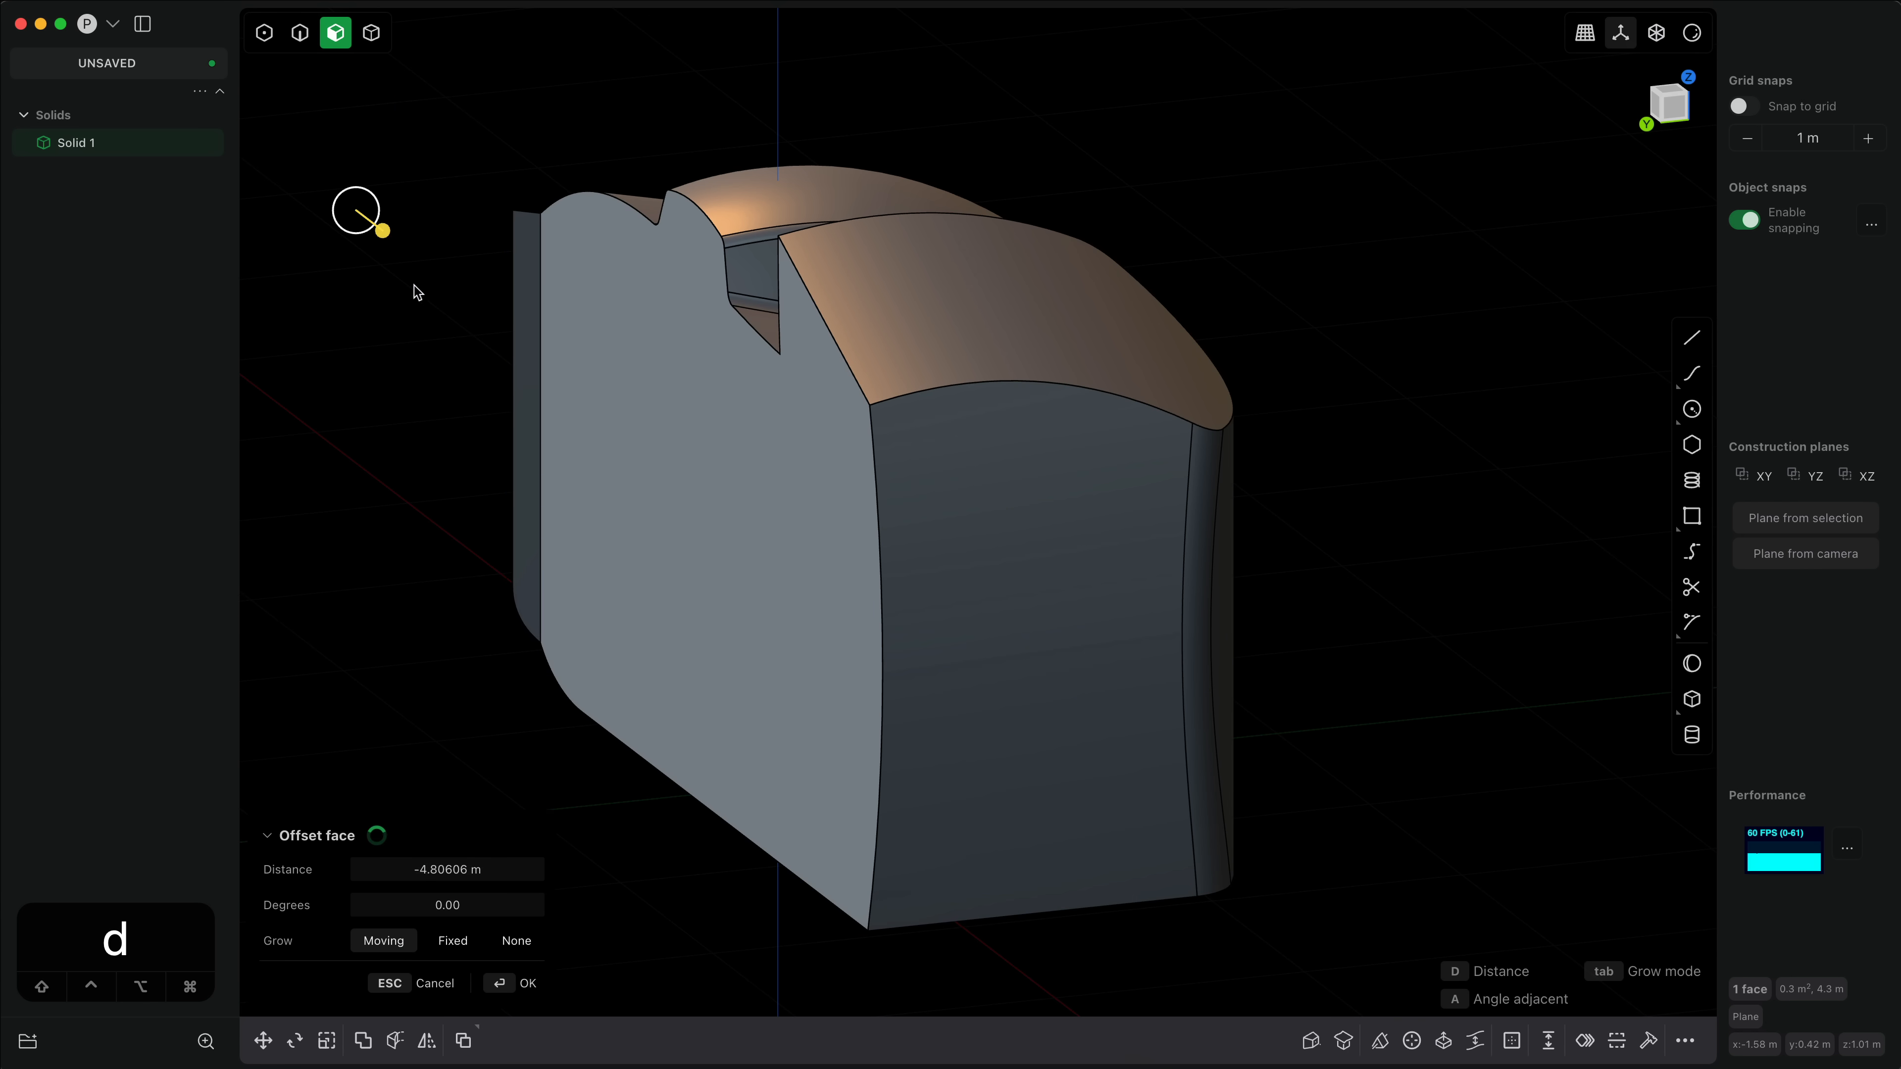
pyautogui.rightClick(427, 317)
# Step: Fillet the grip's two vertical back edges by about 0.19 m
pyautogui.moveTo(585, 453); pyautogui.dragTo(712, 440, button='middle')
pyautogui.click(867, 460)
pyautogui.press('d')
pyautogui.click(839, 459)
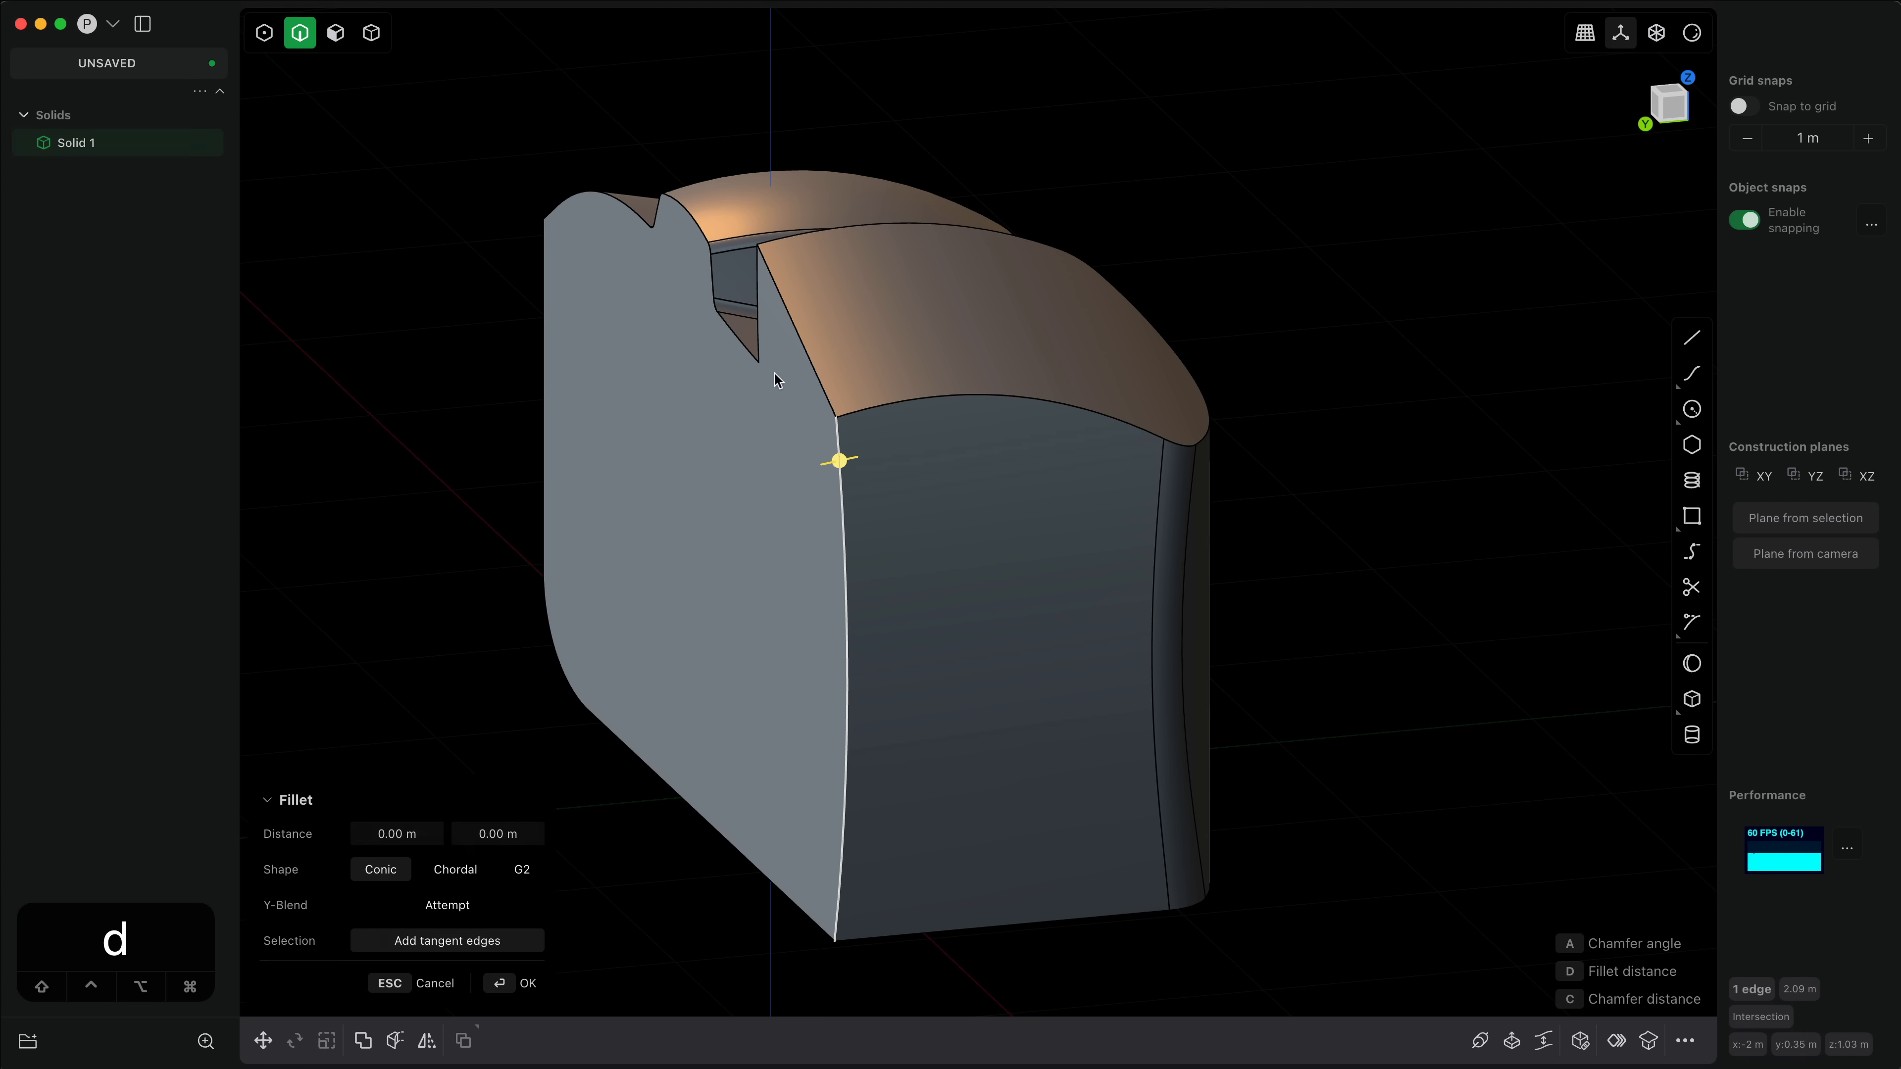
pyautogui.keyDown('shift'); pyautogui.click(757, 321); pyautogui.keyUp('shift')
pyautogui.press('d')
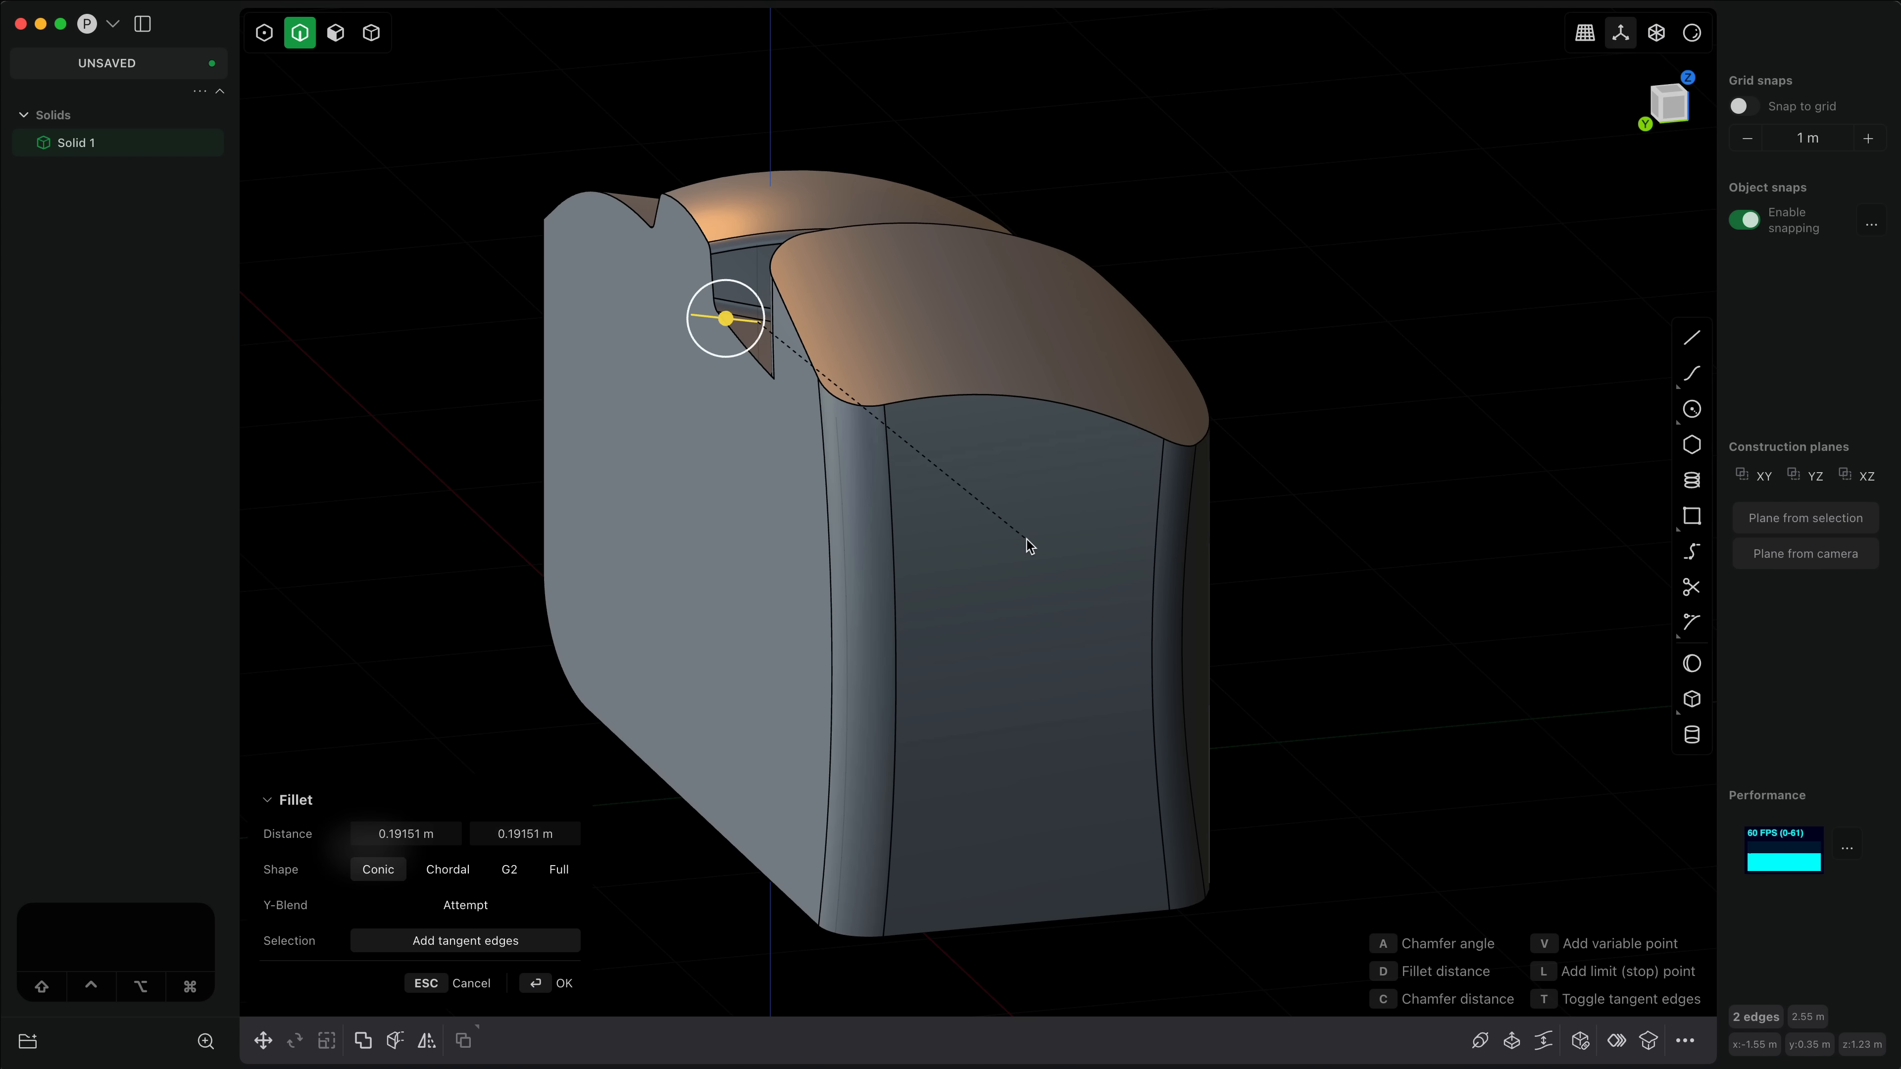
pyautogui.click(1026, 539)
pyautogui.rightClick(996, 535)
# Step: Fillet the grip's top rim, the grip junction, the body's end edges and the back outline together by about 0.058 m
pyautogui.moveTo(977, 532); pyautogui.dragTo(842, 440, button='middle')
pyautogui.click(902, 435)
pyautogui.press('f')
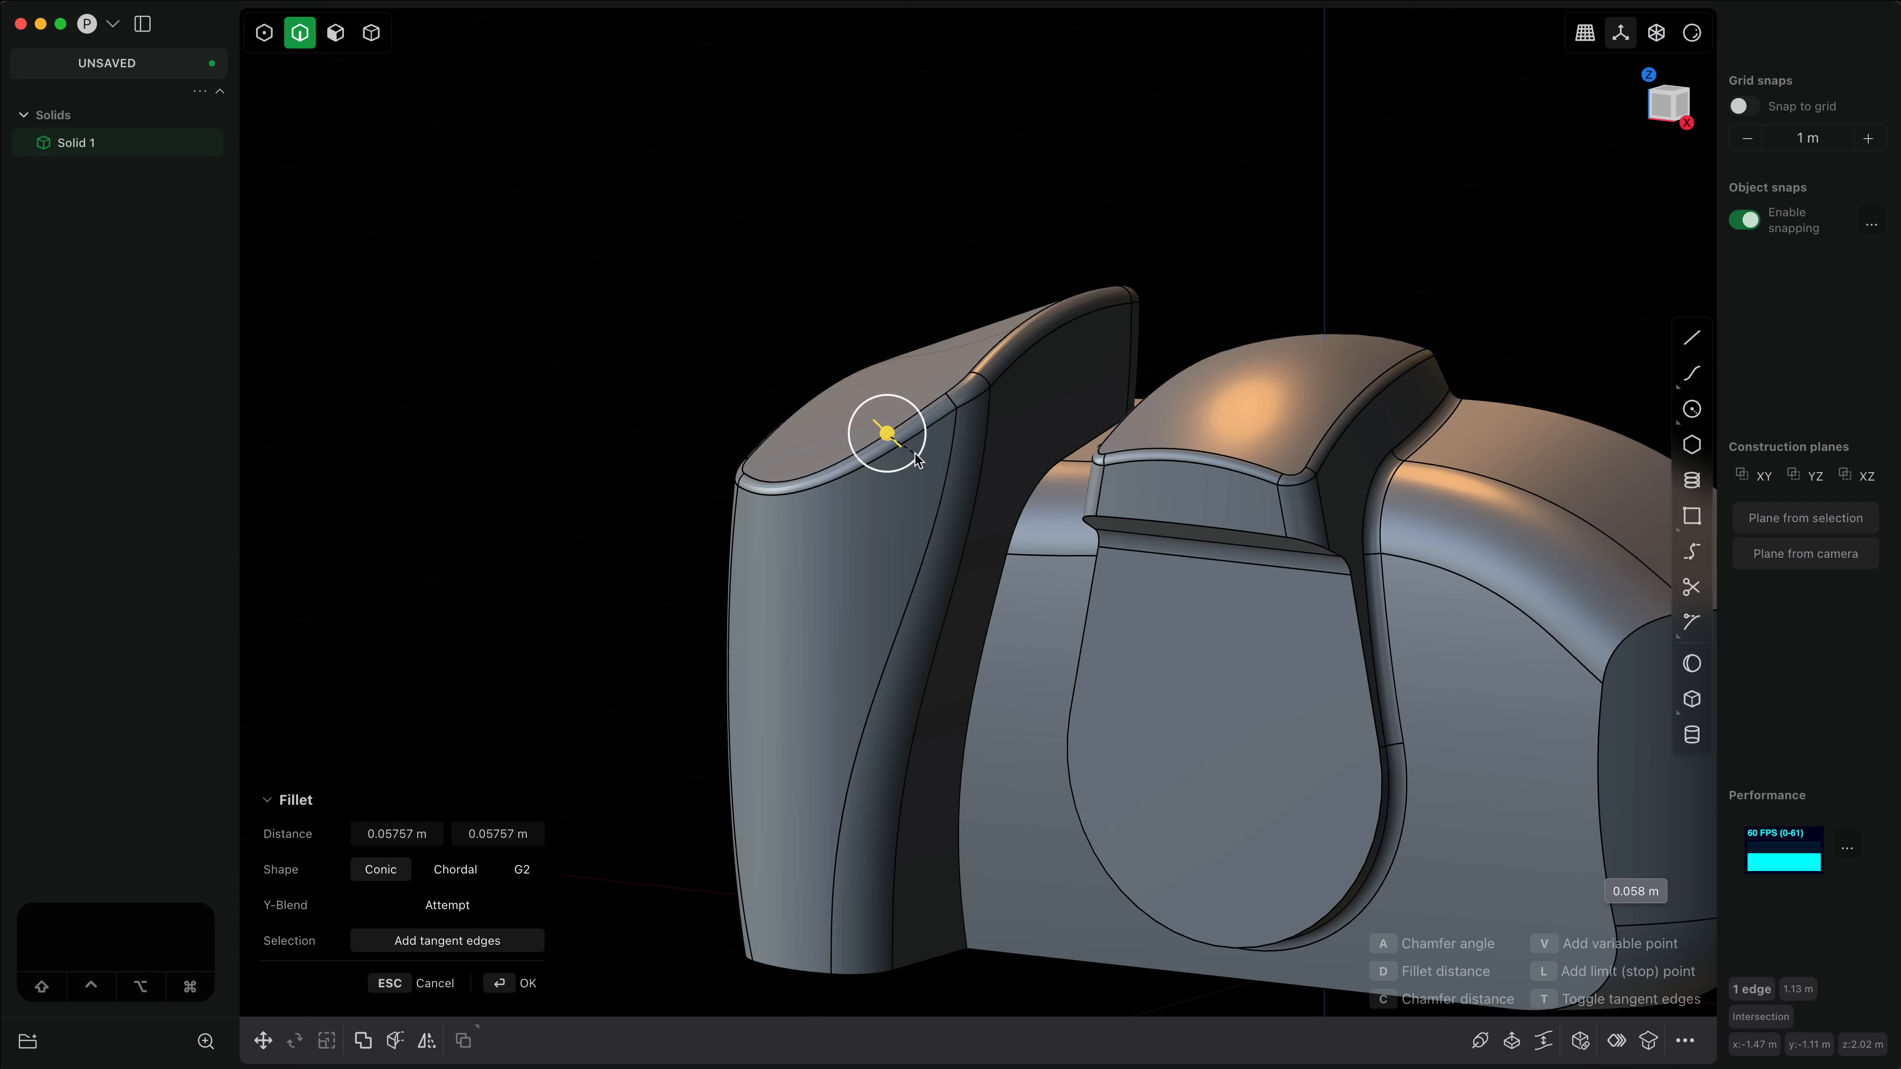
pyautogui.click(1026, 495)
pyautogui.keyDown('shift'); pyautogui.moveTo(1054, 558); pyautogui.dragTo(830, 380, button='middle'); pyautogui.keyUp('shift')
pyautogui.click(1349, 447)
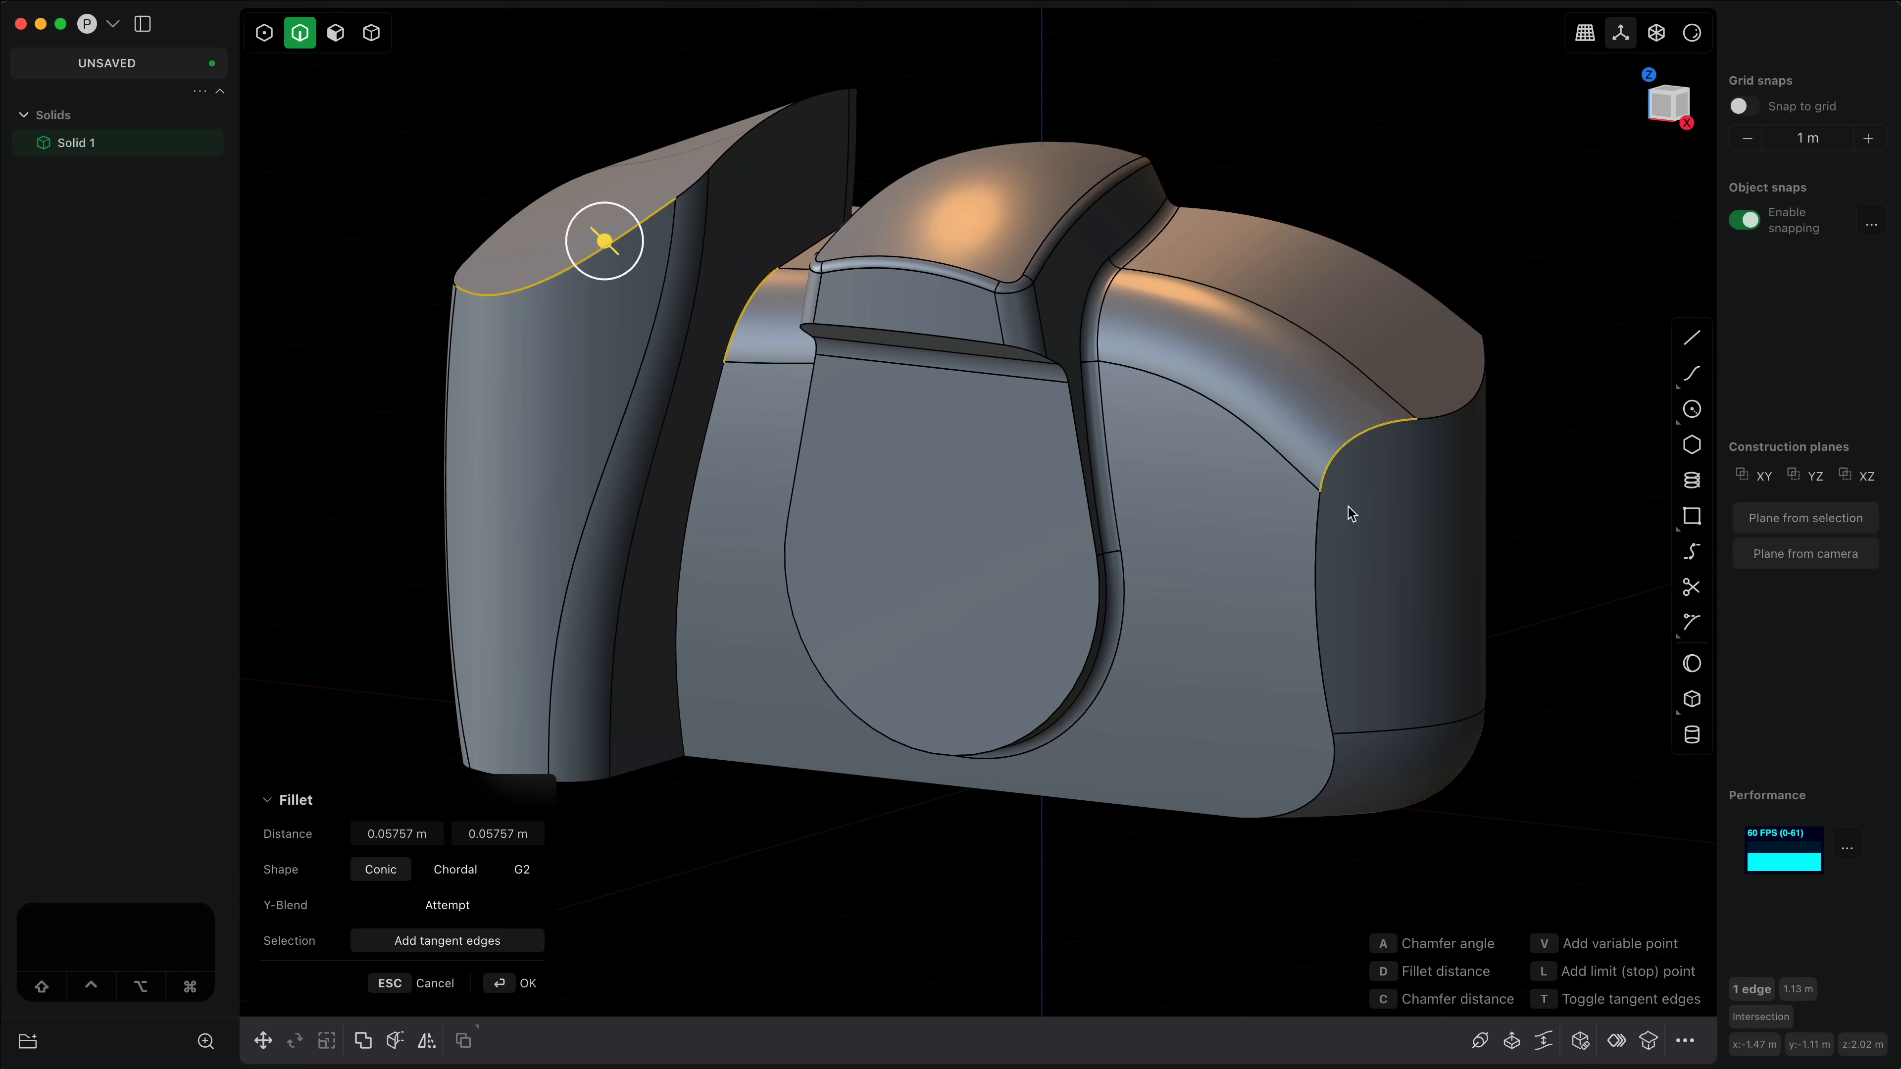
pyautogui.moveTo(1348, 507); pyautogui.dragTo(1199, 726, button='middle')
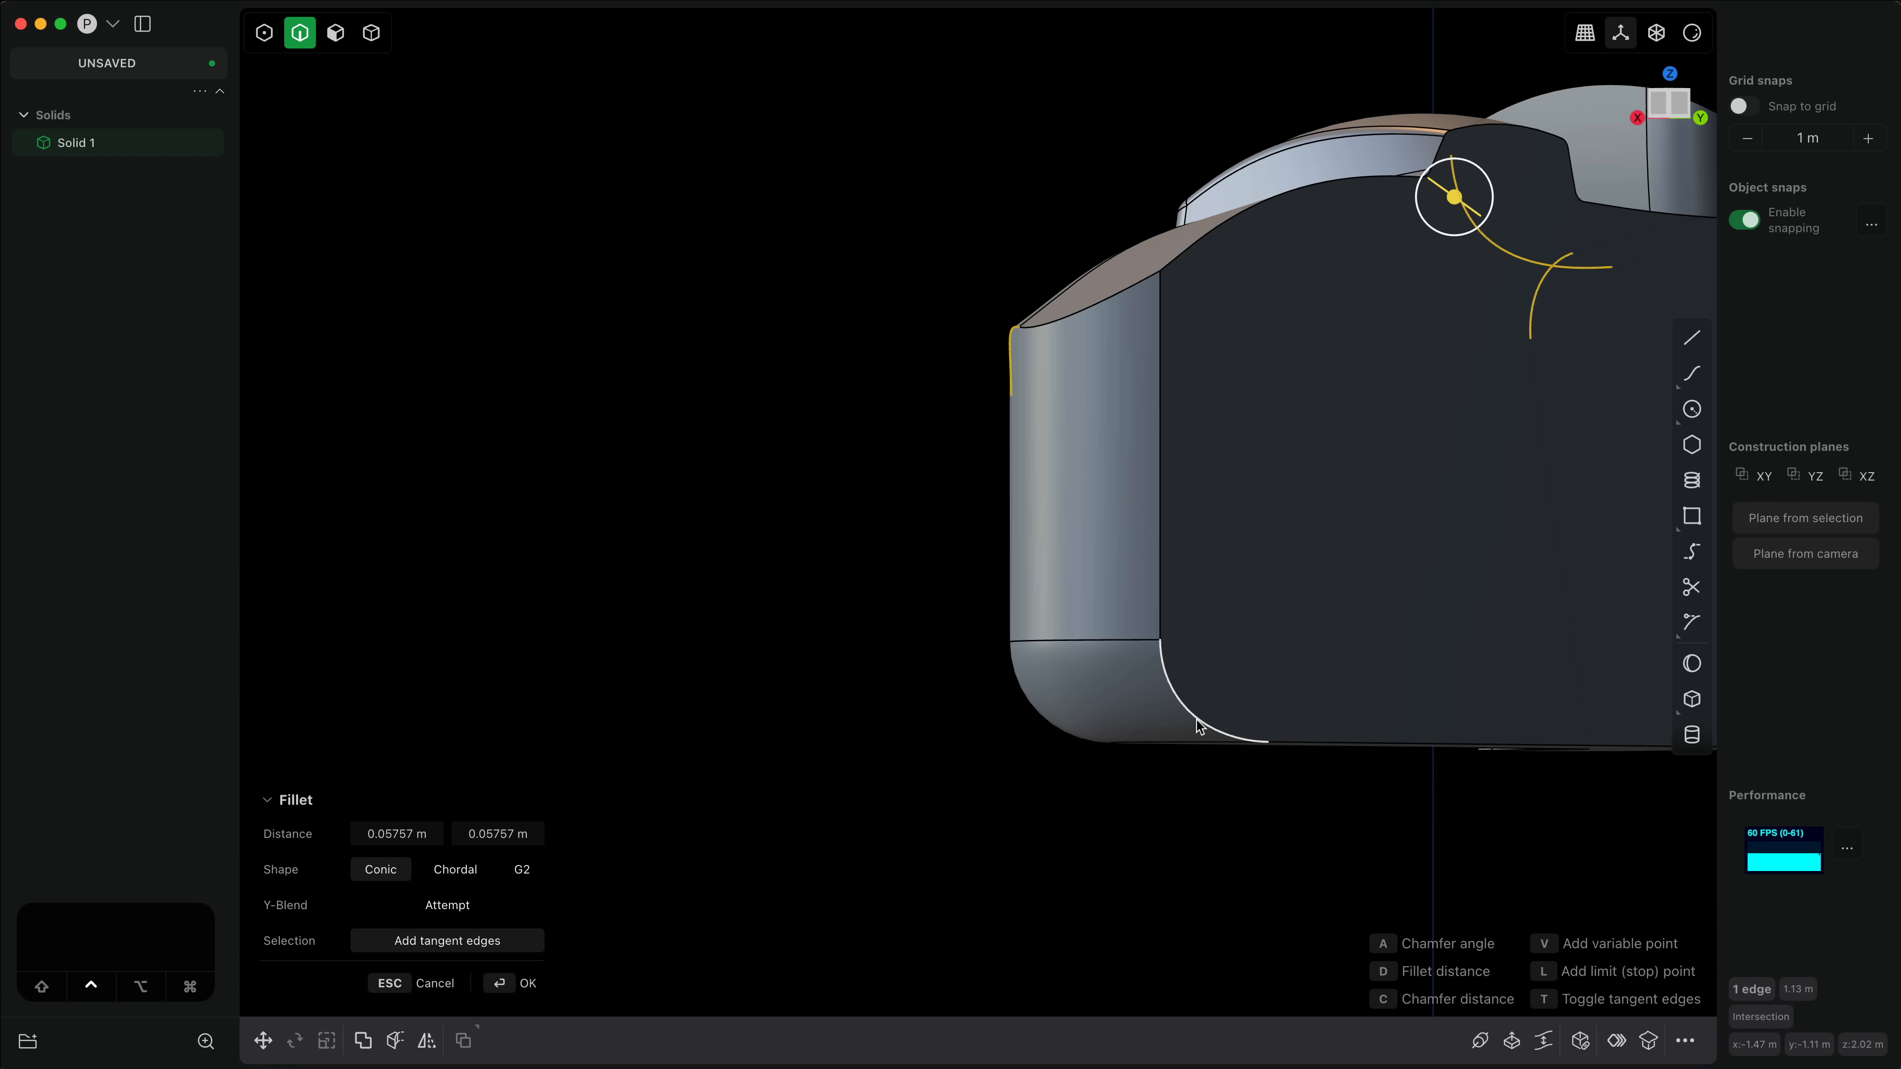
pyautogui.keyDown('shift'); pyautogui.moveTo(839, 448); pyautogui.dragTo(633, 579, button='middle'); pyautogui.keyUp('shift')
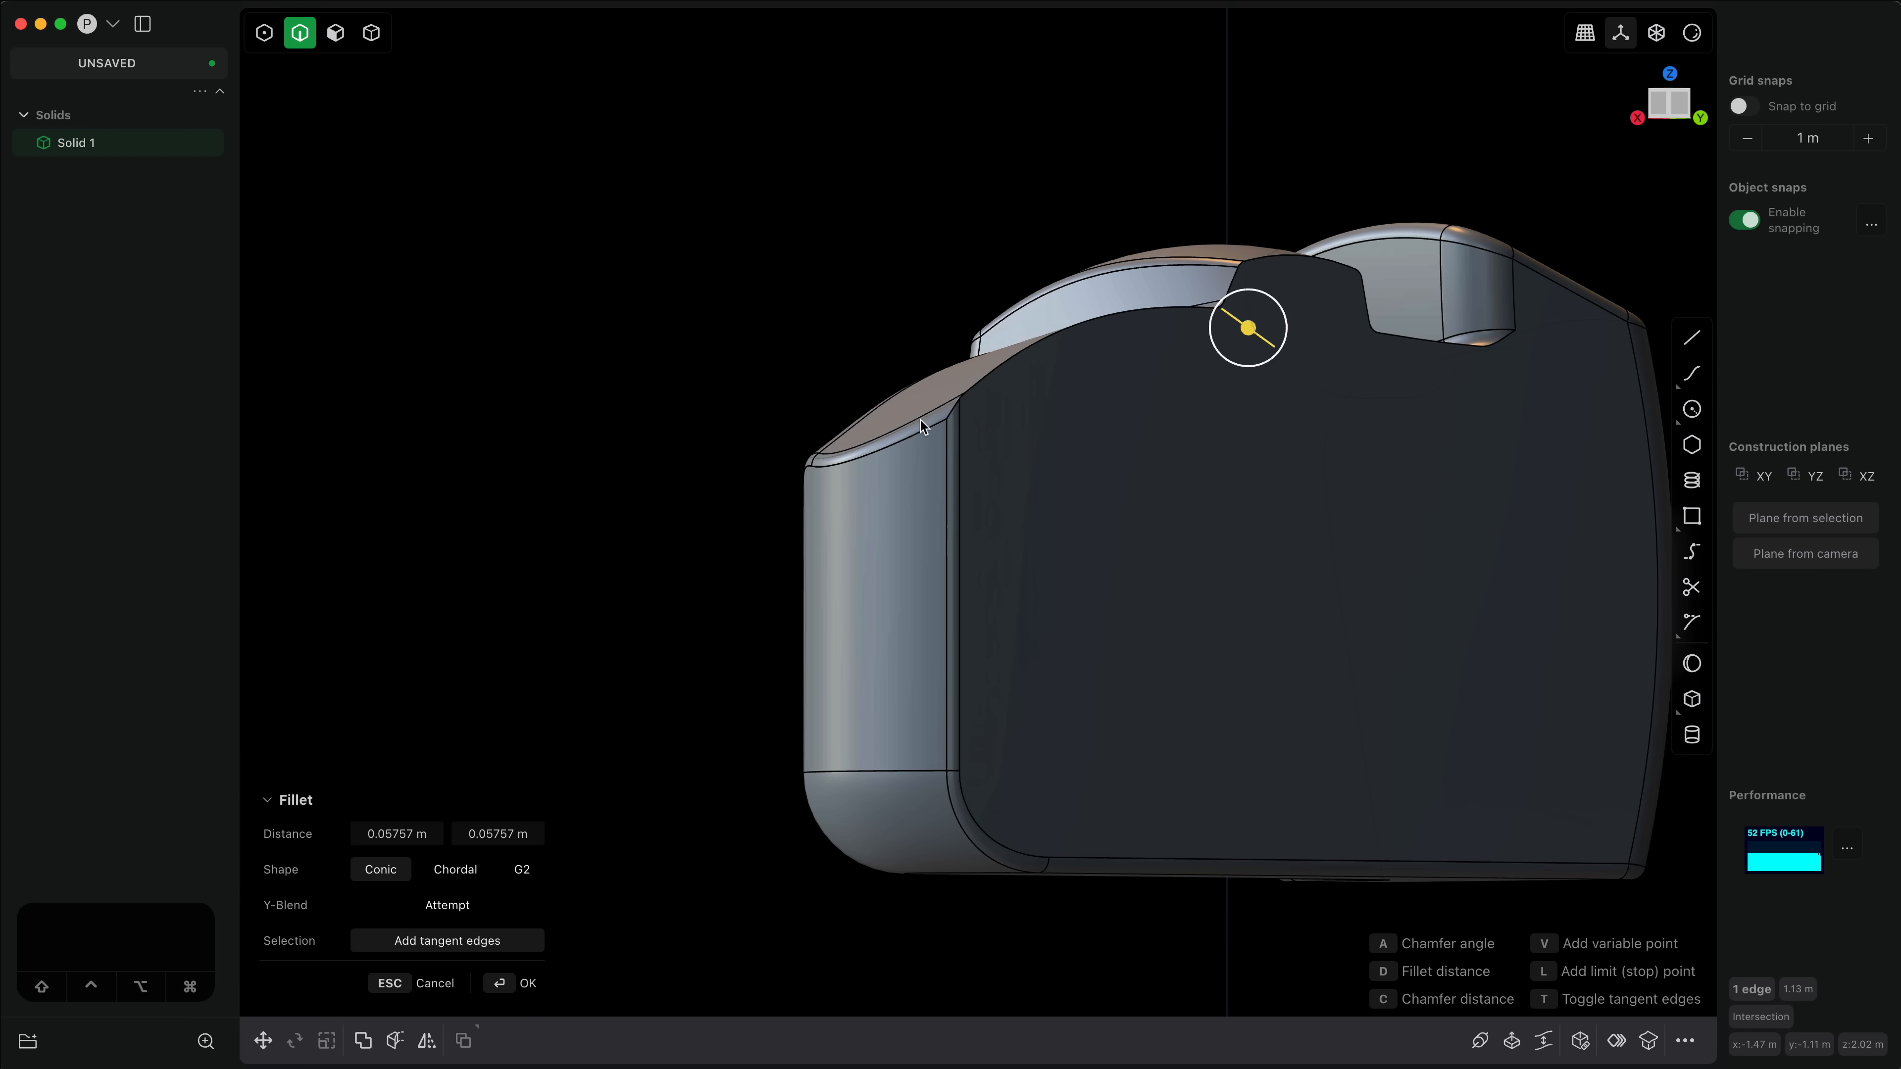
pyautogui.keyDown('ctrl'); pyautogui.click(975, 377); pyautogui.keyUp('ctrl')
pyautogui.moveTo(907, 457); pyautogui.dragTo(968, 619, button='middle')
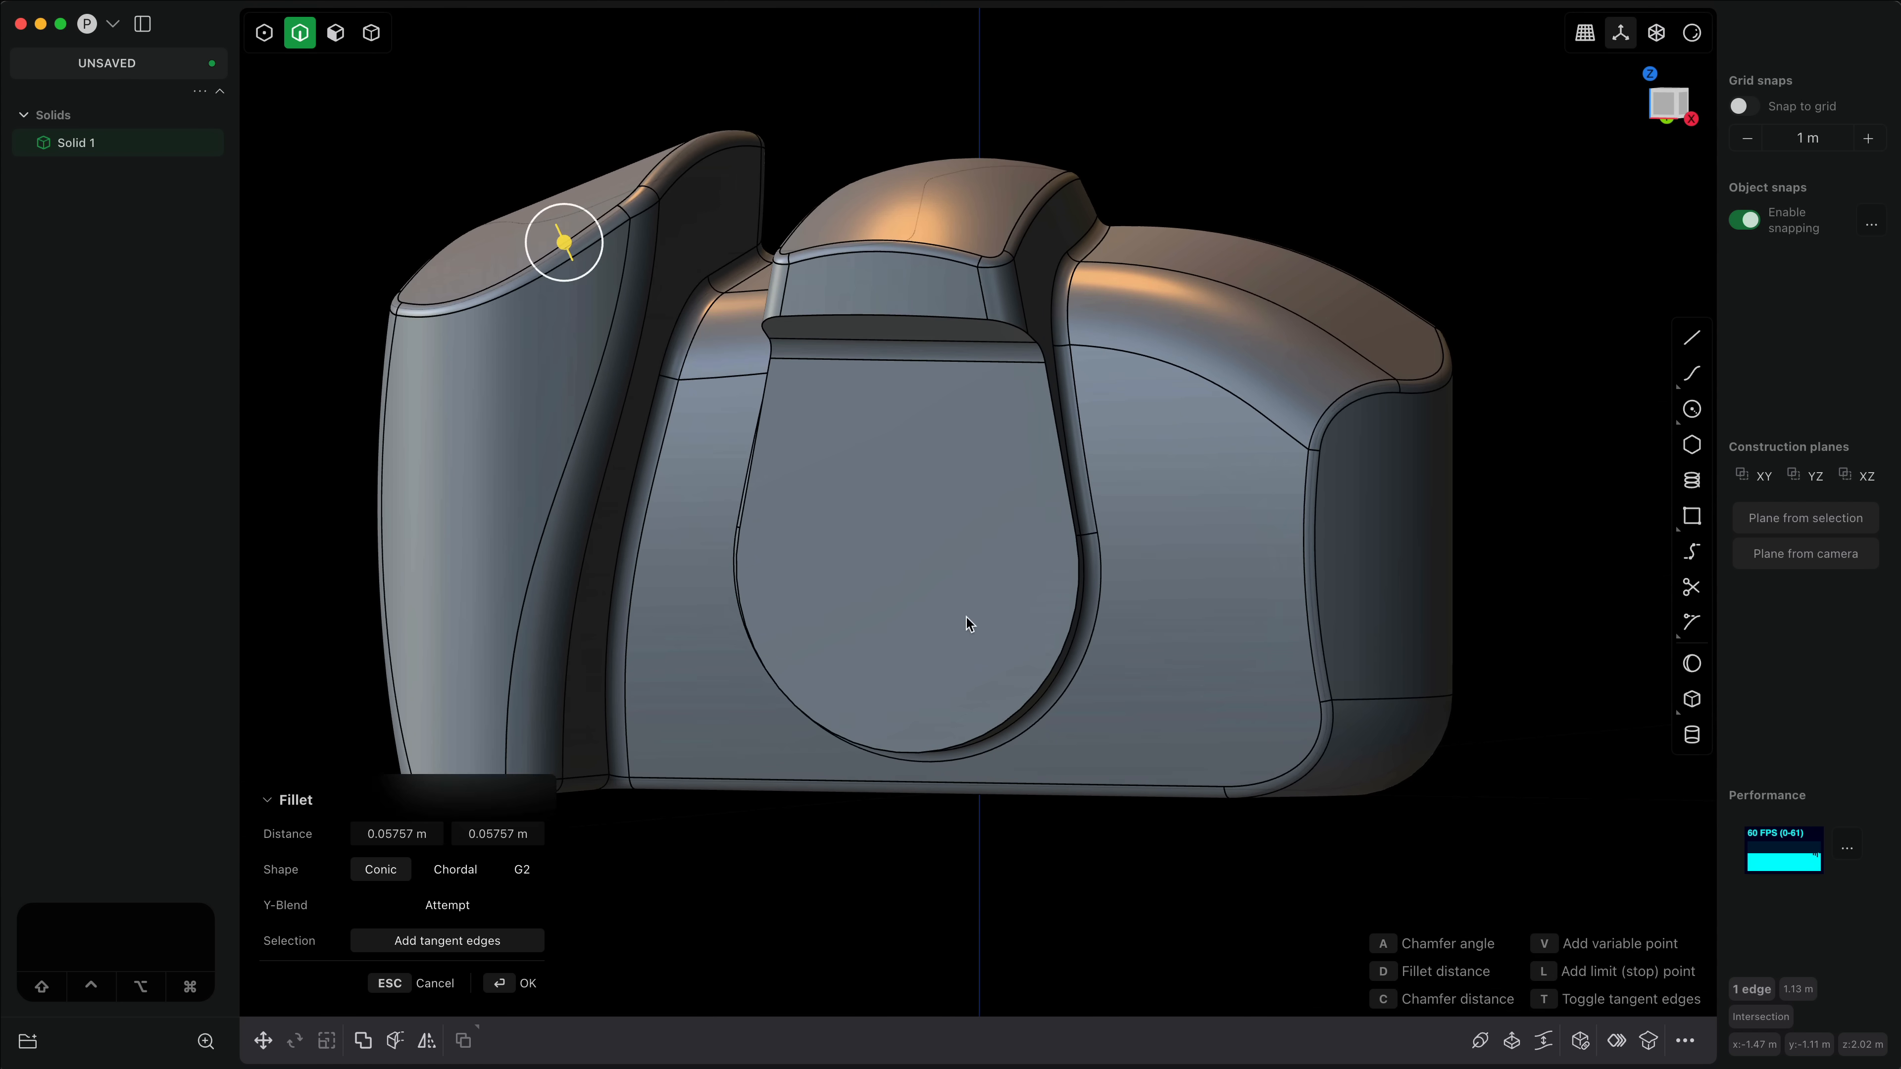
pyautogui.press('Return')
# Step: Cut a cylindrical lens recess of about 0.56 m radius into the rounded front plate, centred on the face
pyautogui.click(938, 652)
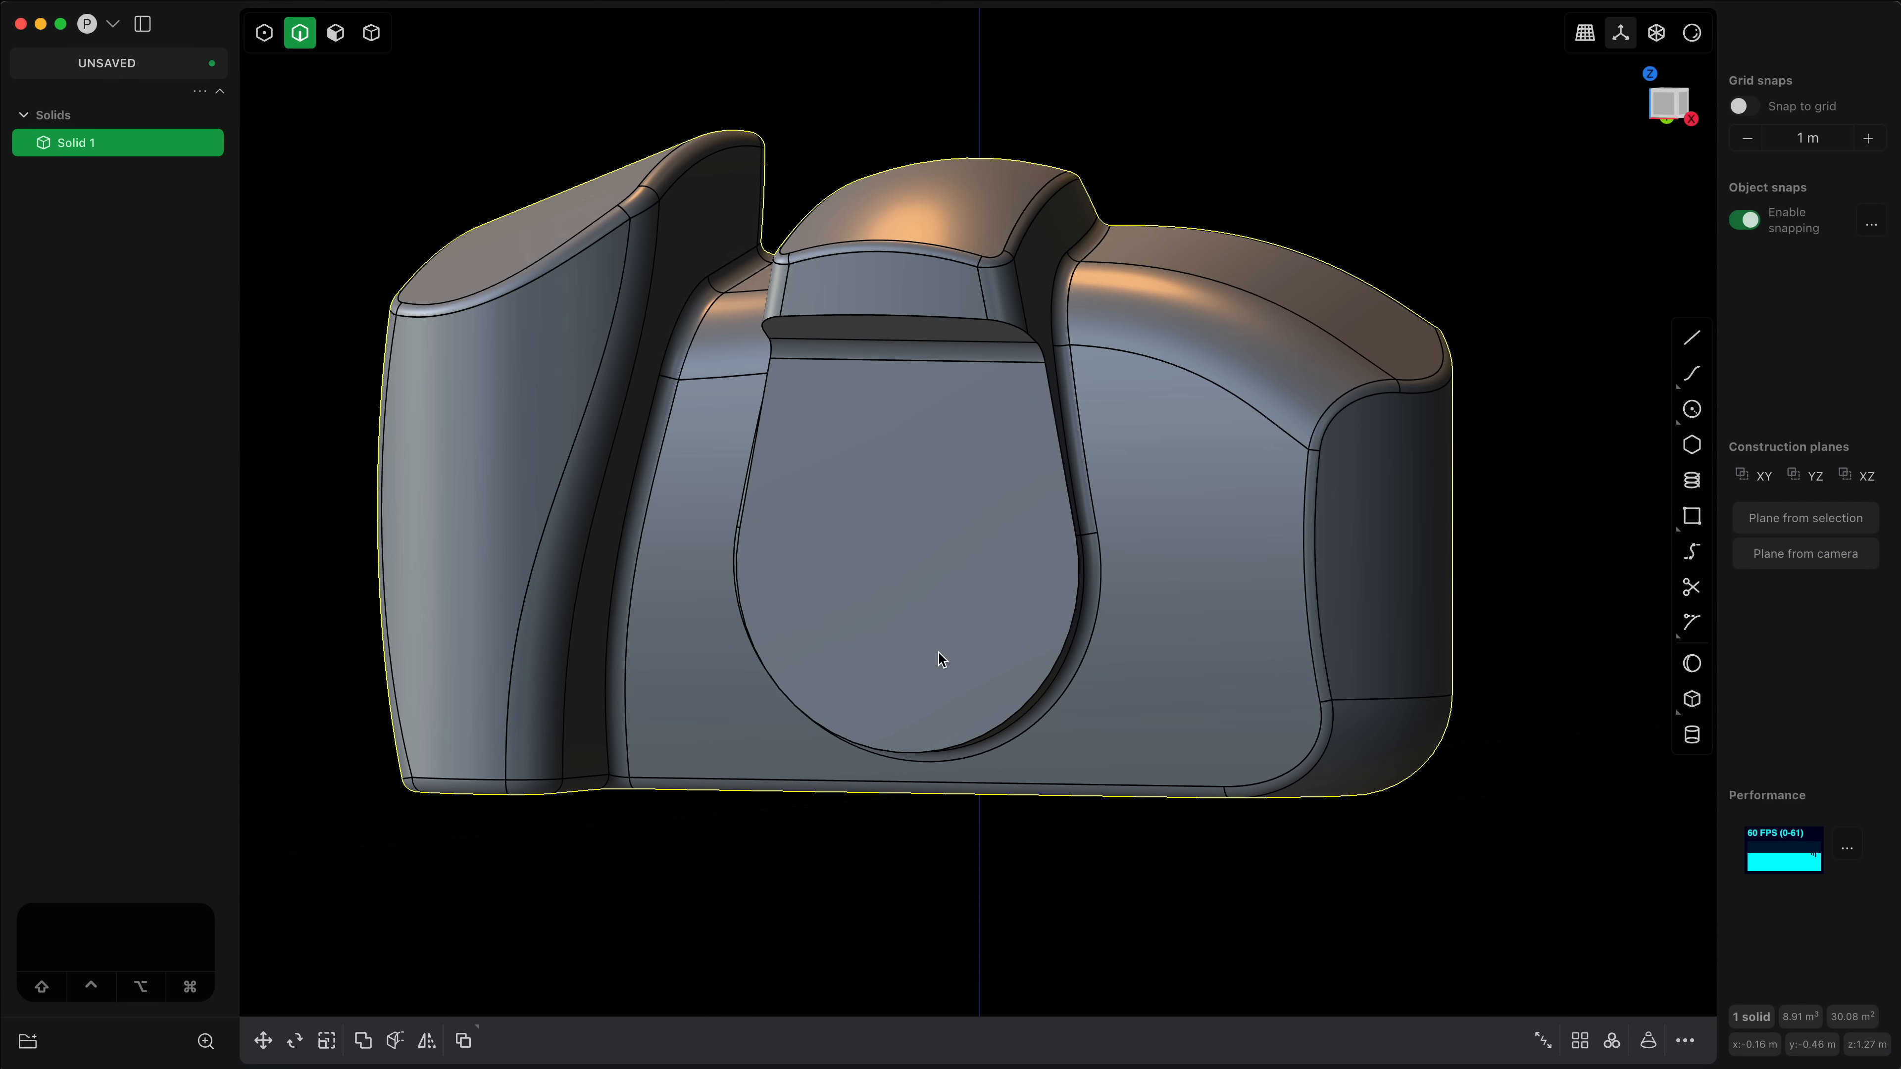
pyautogui.click(1692, 734)
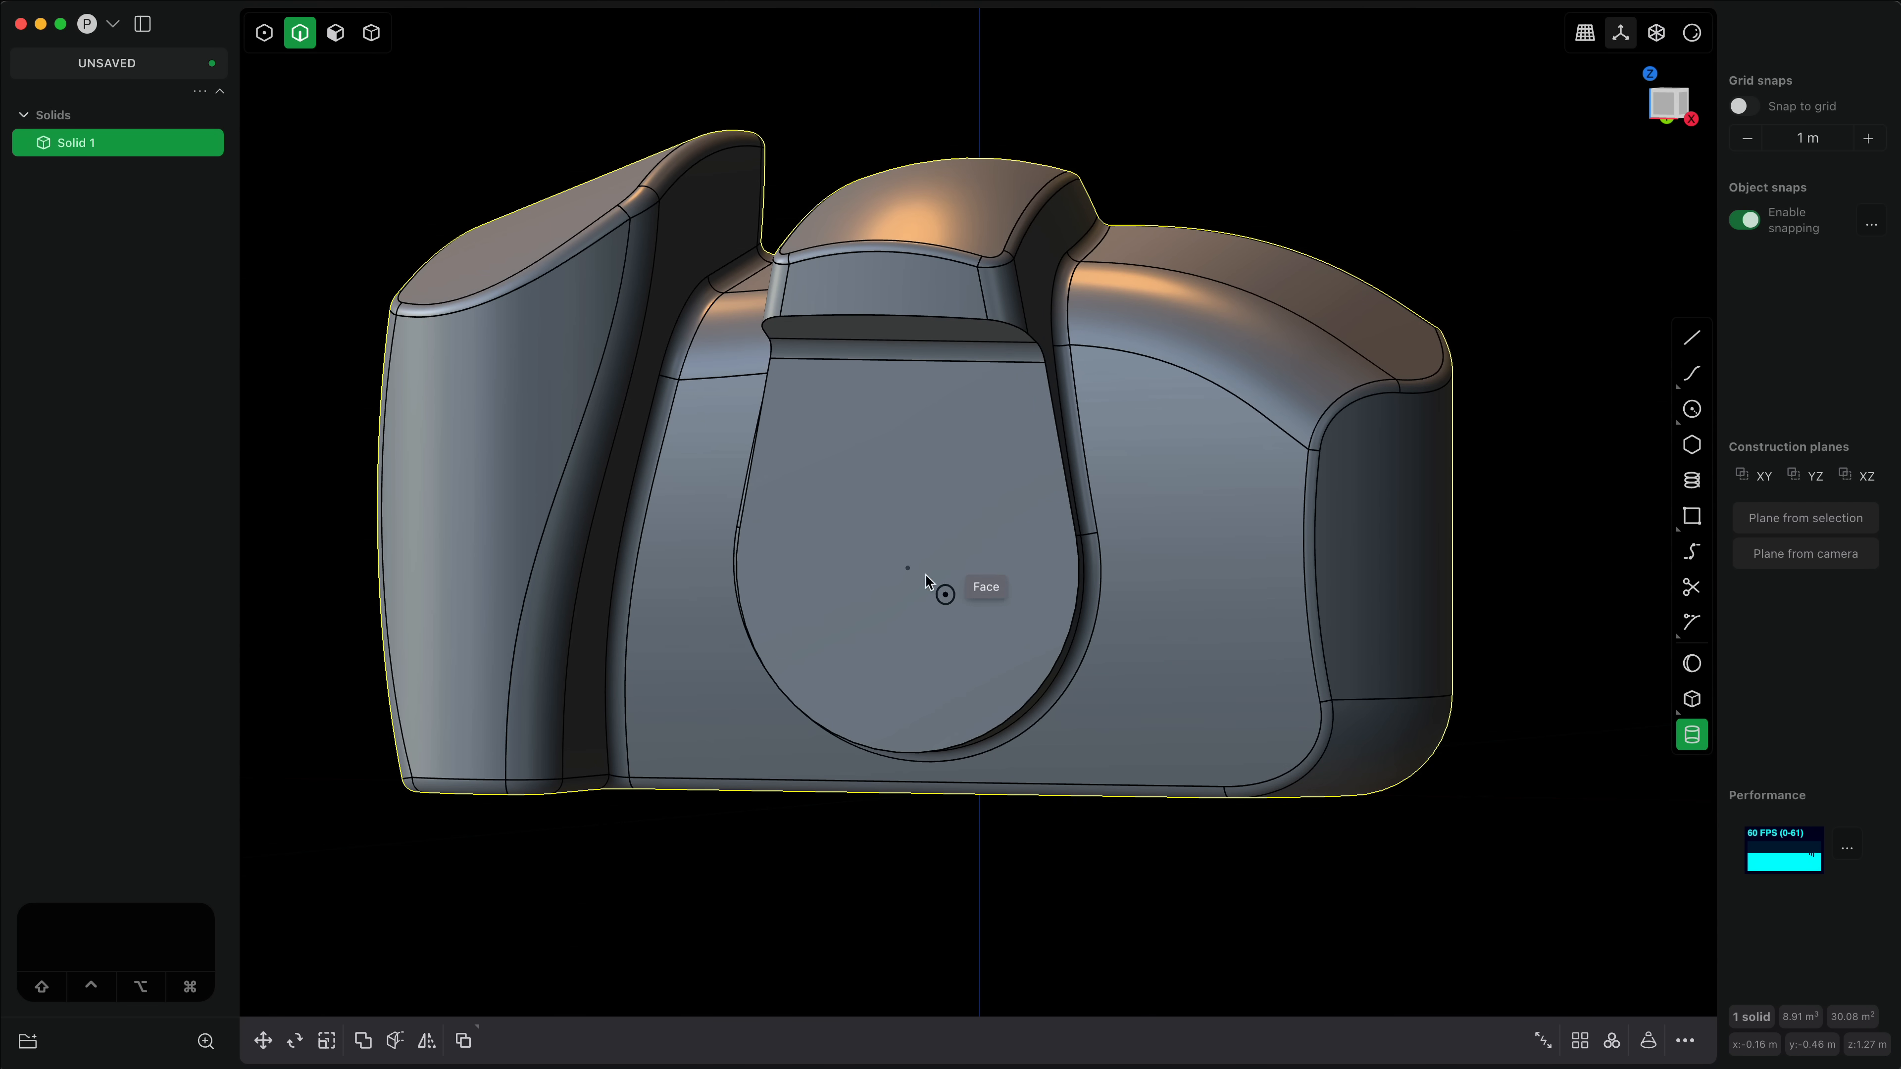
pyautogui.click(908, 568)
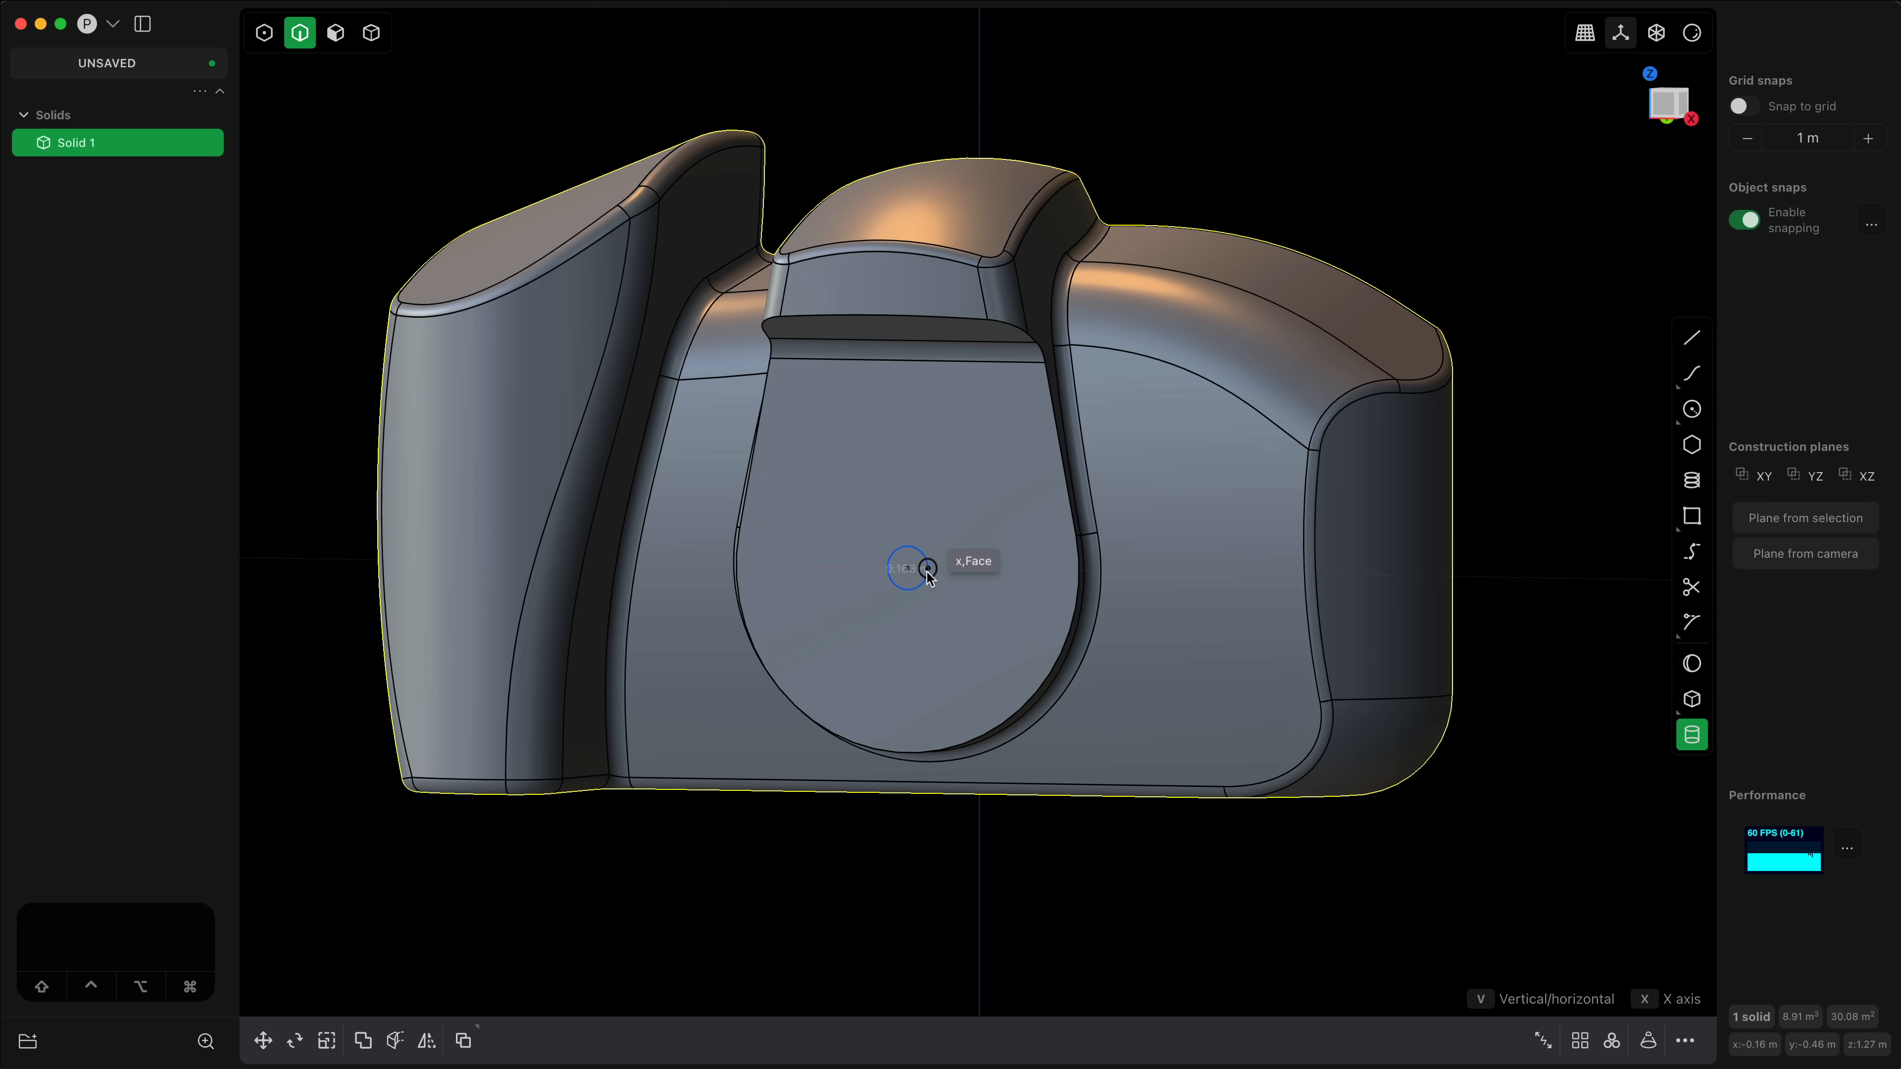
pyautogui.click(1042, 603)
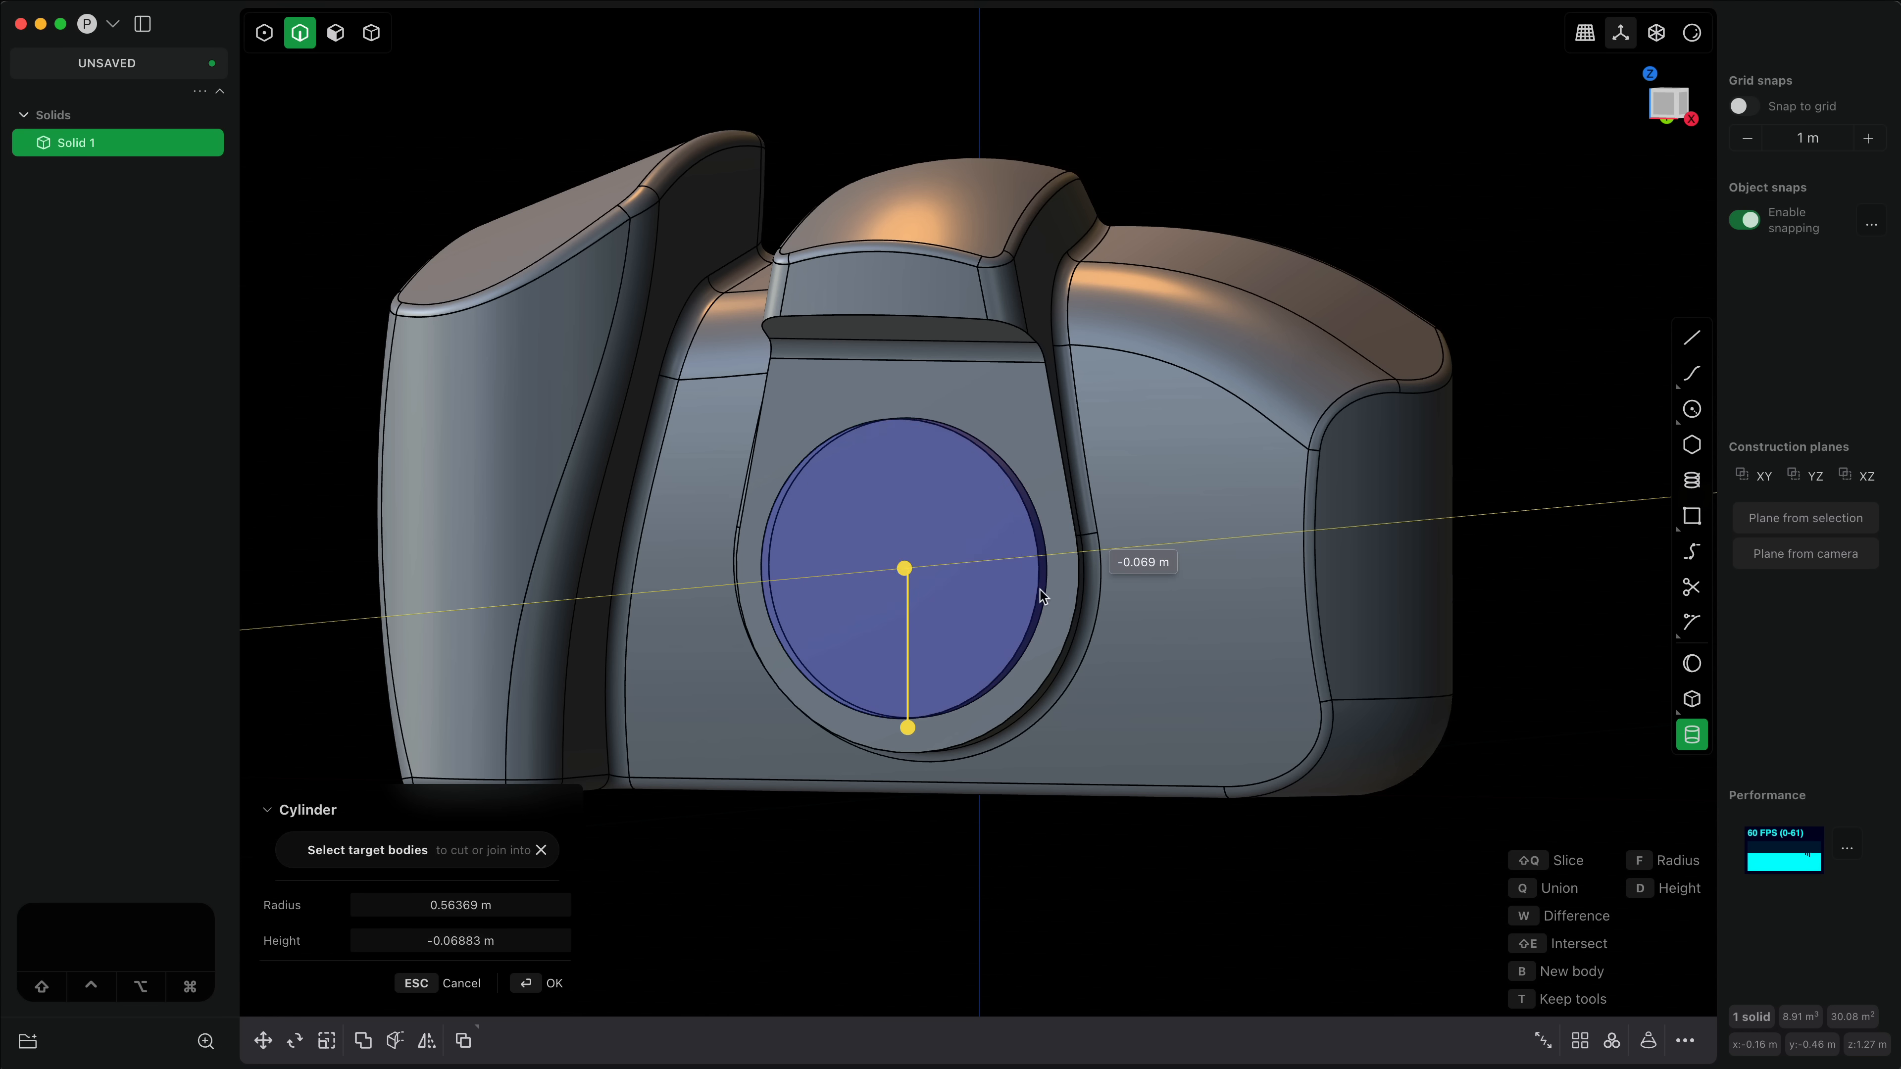
pyautogui.click(1056, 588)
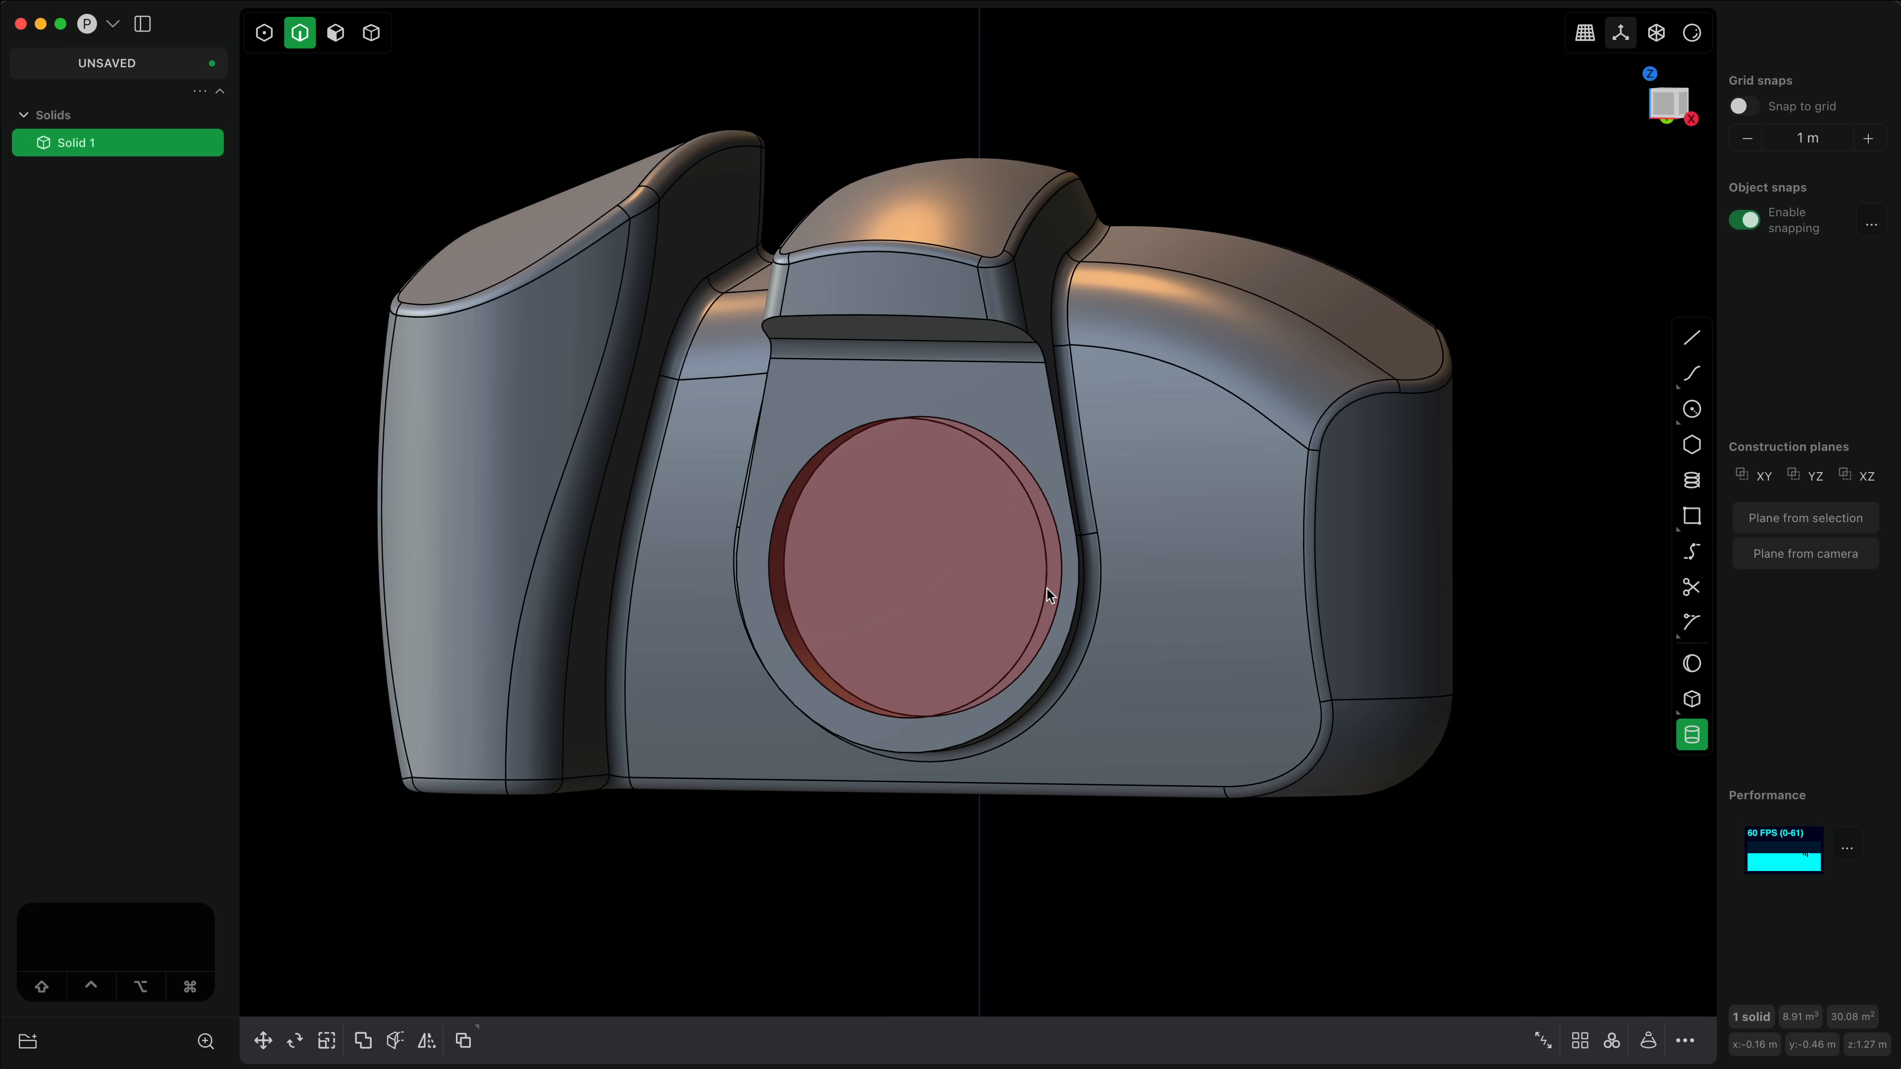
# Step: Offset the downward-facing ledge face beneath the hump's front by about 0.067 m
pyautogui.moveTo(976, 537); pyautogui.dragTo(956, 476, button='middle')
pyautogui.press('3')
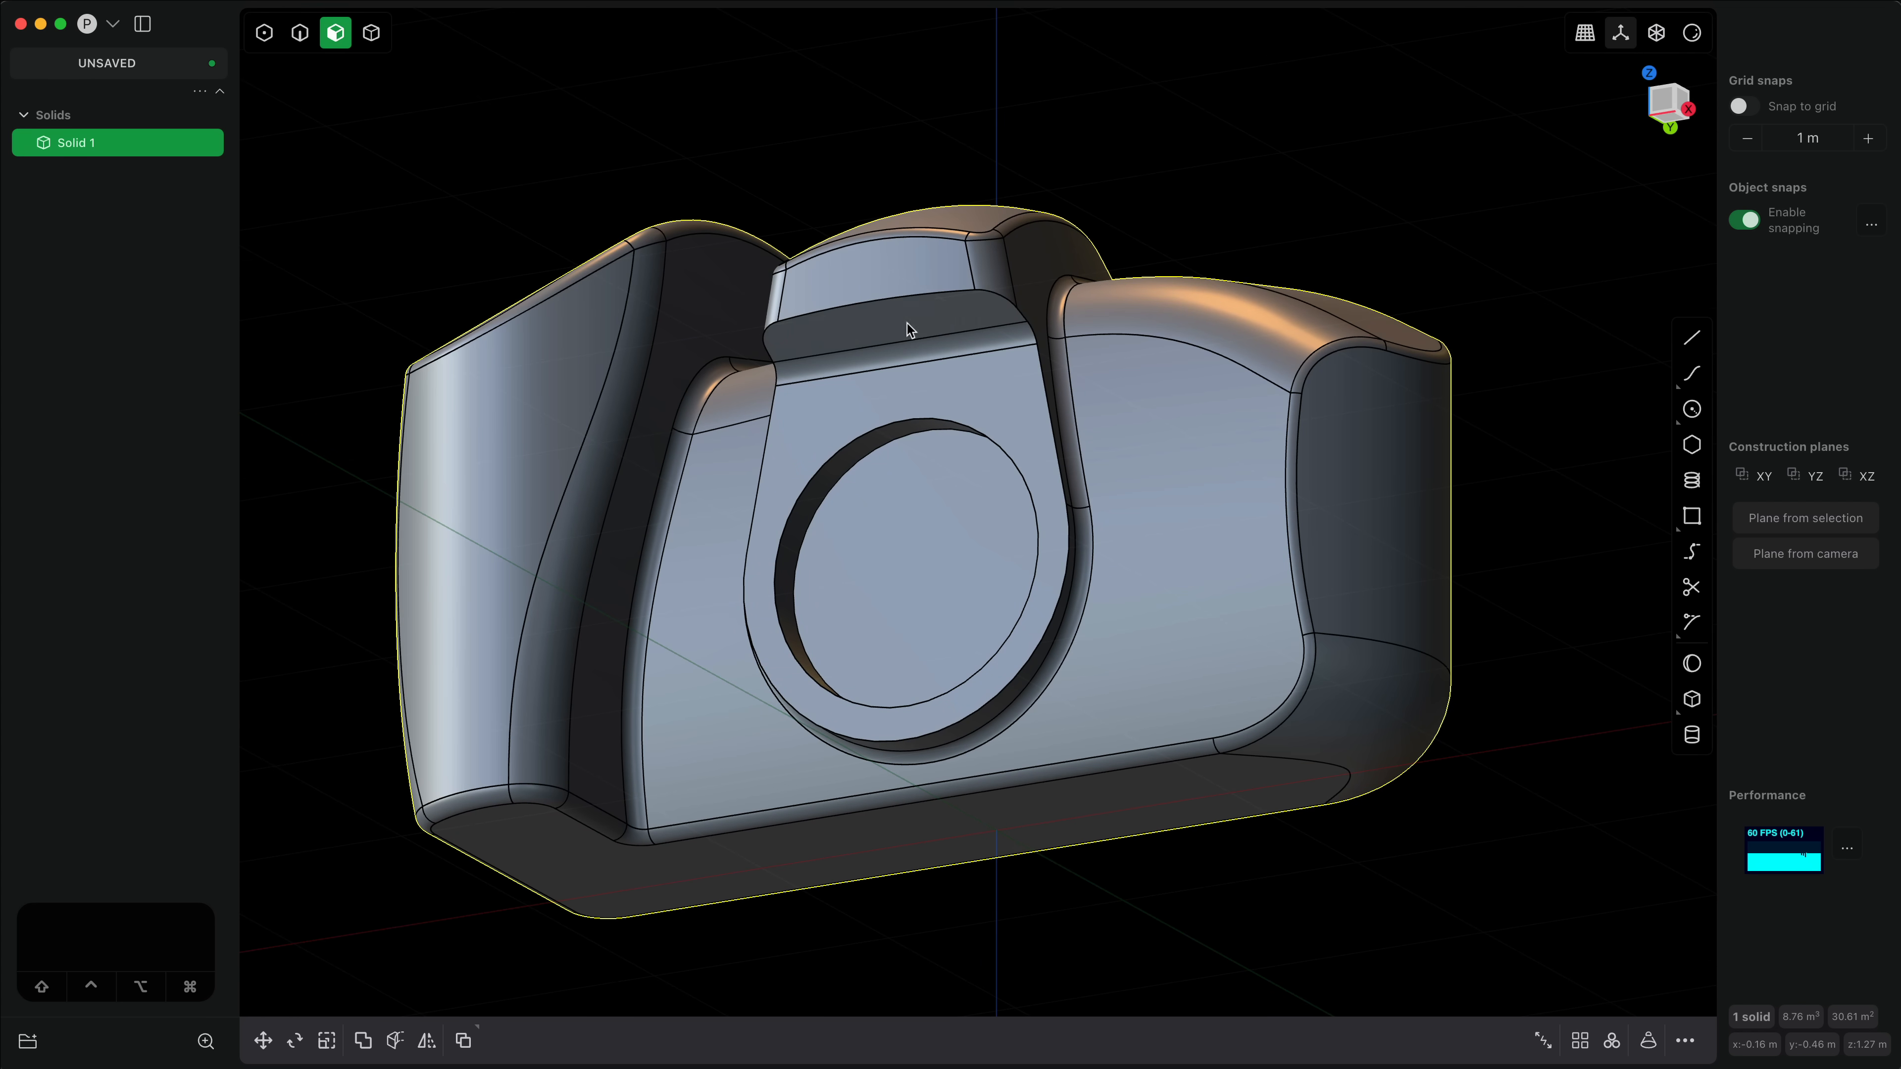
pyautogui.click(907, 325)
pyautogui.press('d')
pyautogui.moveTo(913, 345); pyautogui.dragTo(924, 587, button='middle')
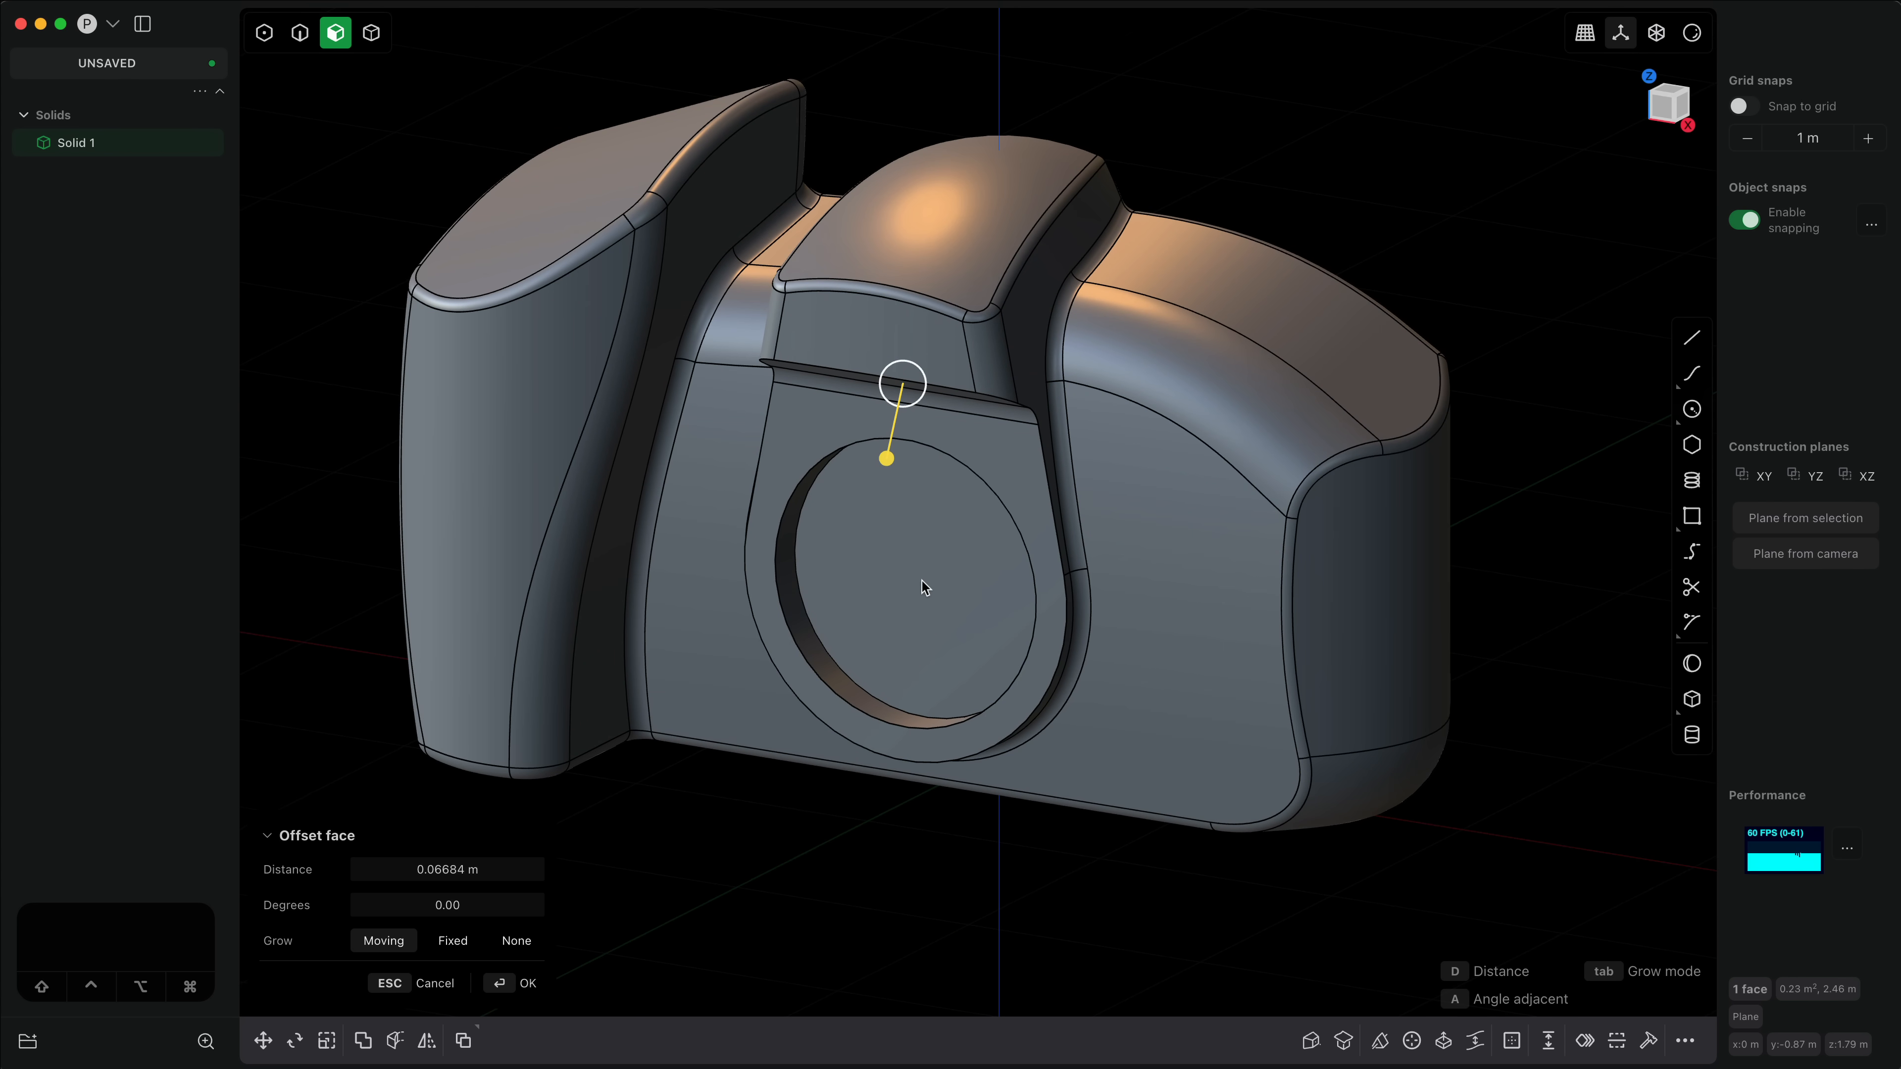
pyautogui.moveTo(922, 582); pyautogui.dragTo(990, 660, button='middle')
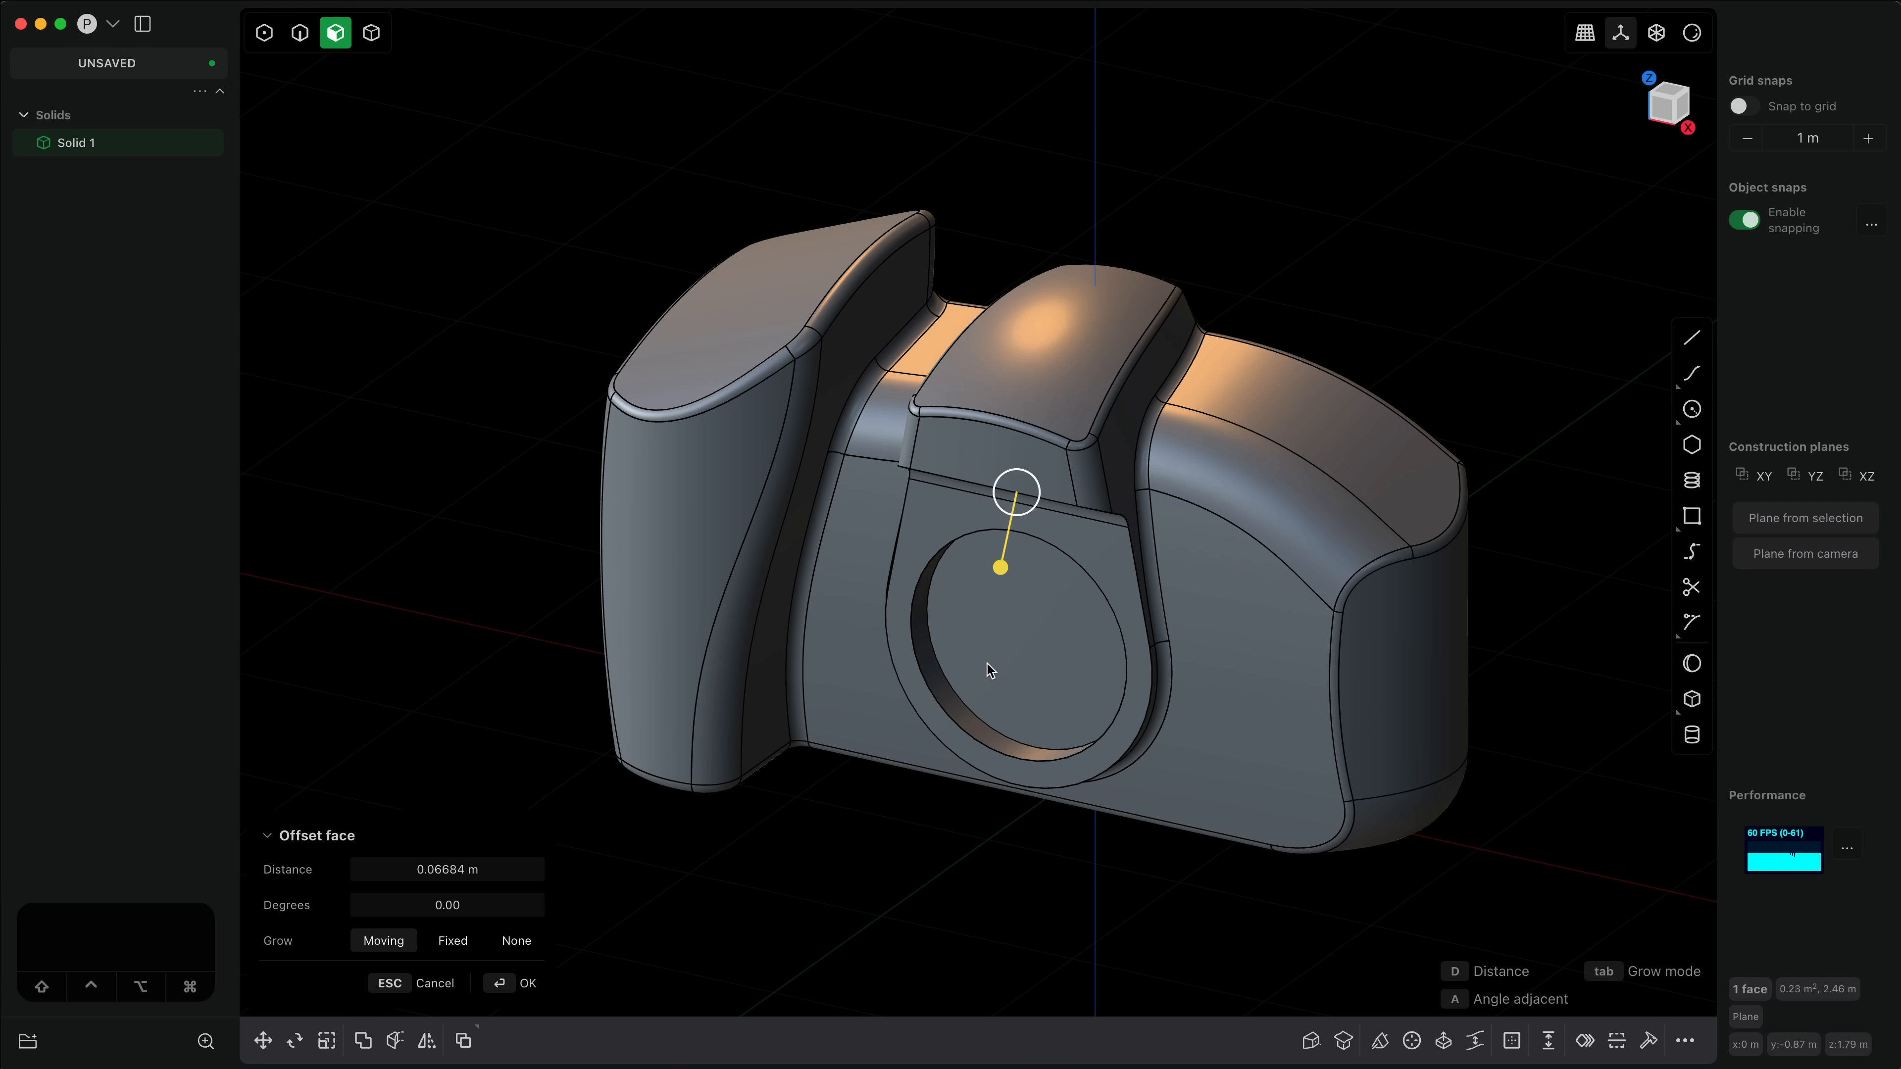
pyautogui.rightClick(918, 905)
pyautogui.moveTo(919, 901); pyautogui.dragTo(870, 892, button='right')
pyautogui.moveTo(870, 892); pyautogui.dragTo(886, 844, button='middle')
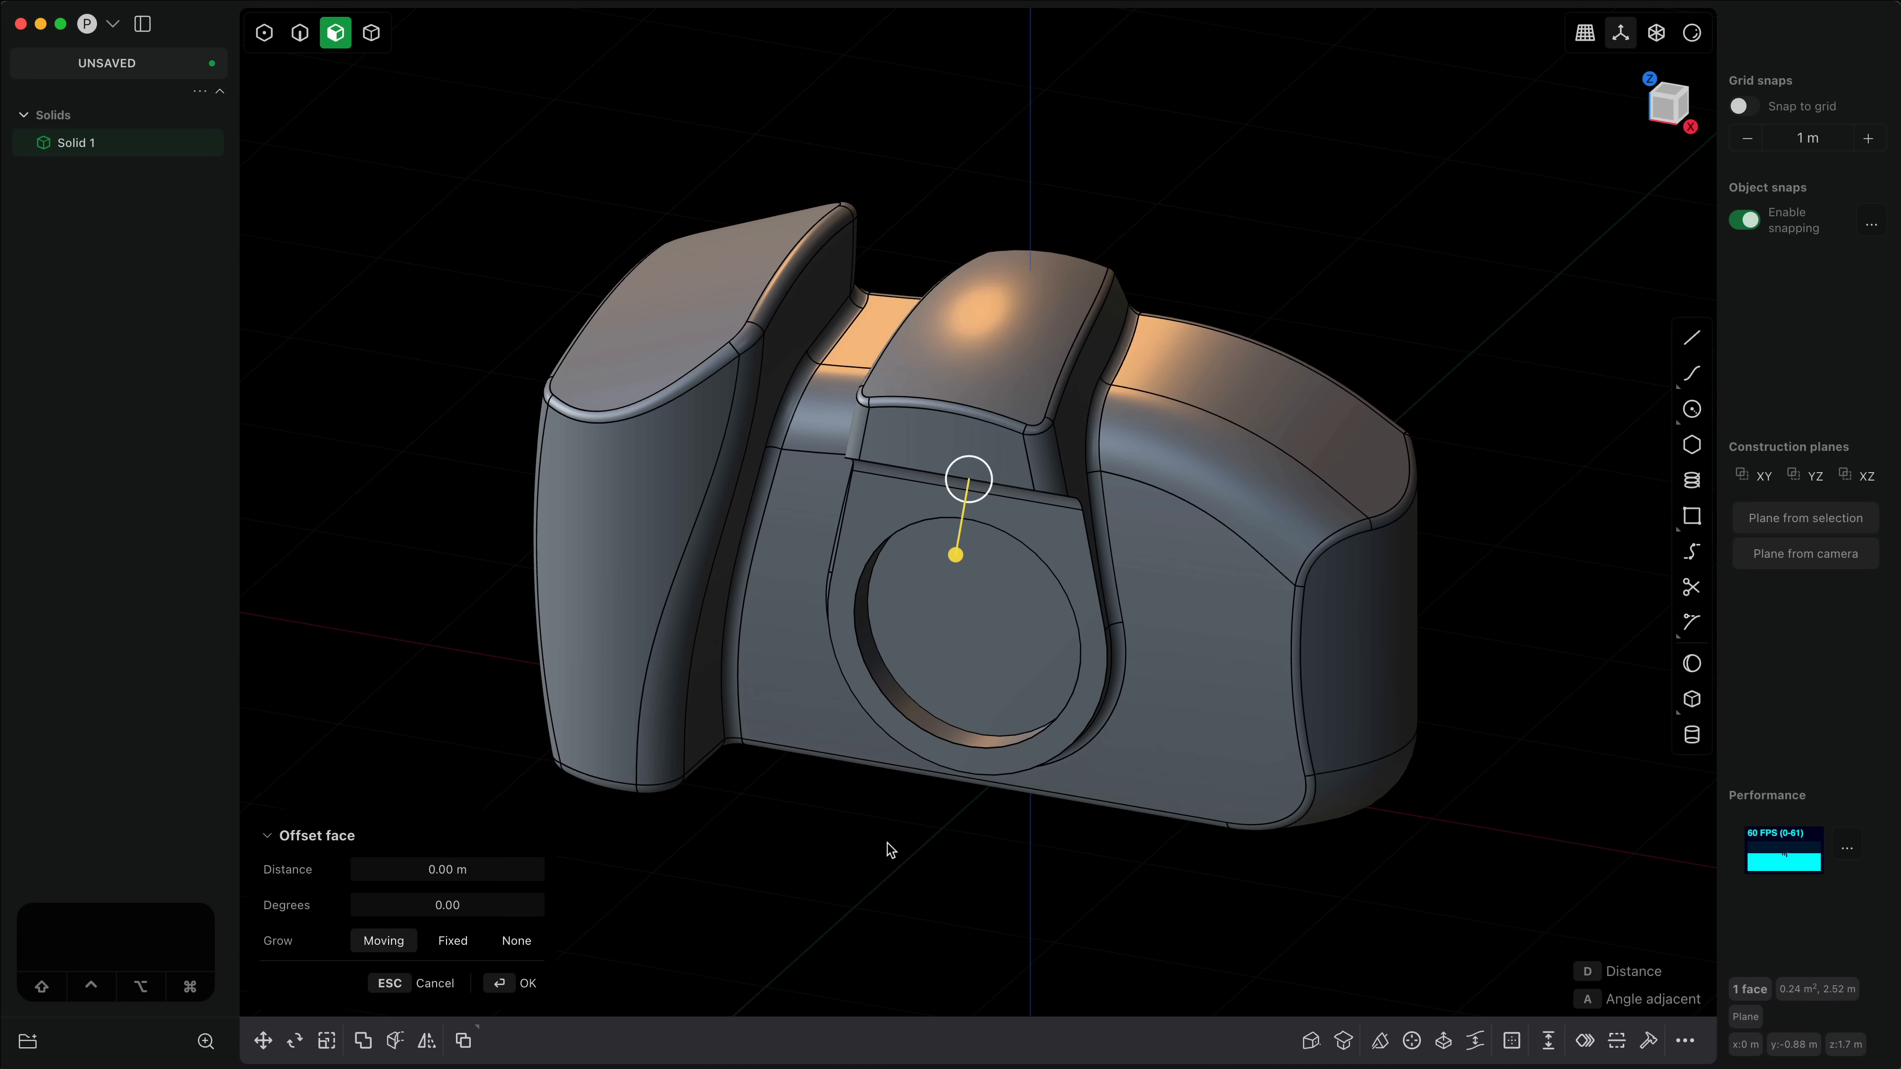
pyautogui.keyDown('shift'); pyautogui.moveTo(878, 841); pyautogui.dragTo(819, 824, button='middle'); pyautogui.keyUp('shift')
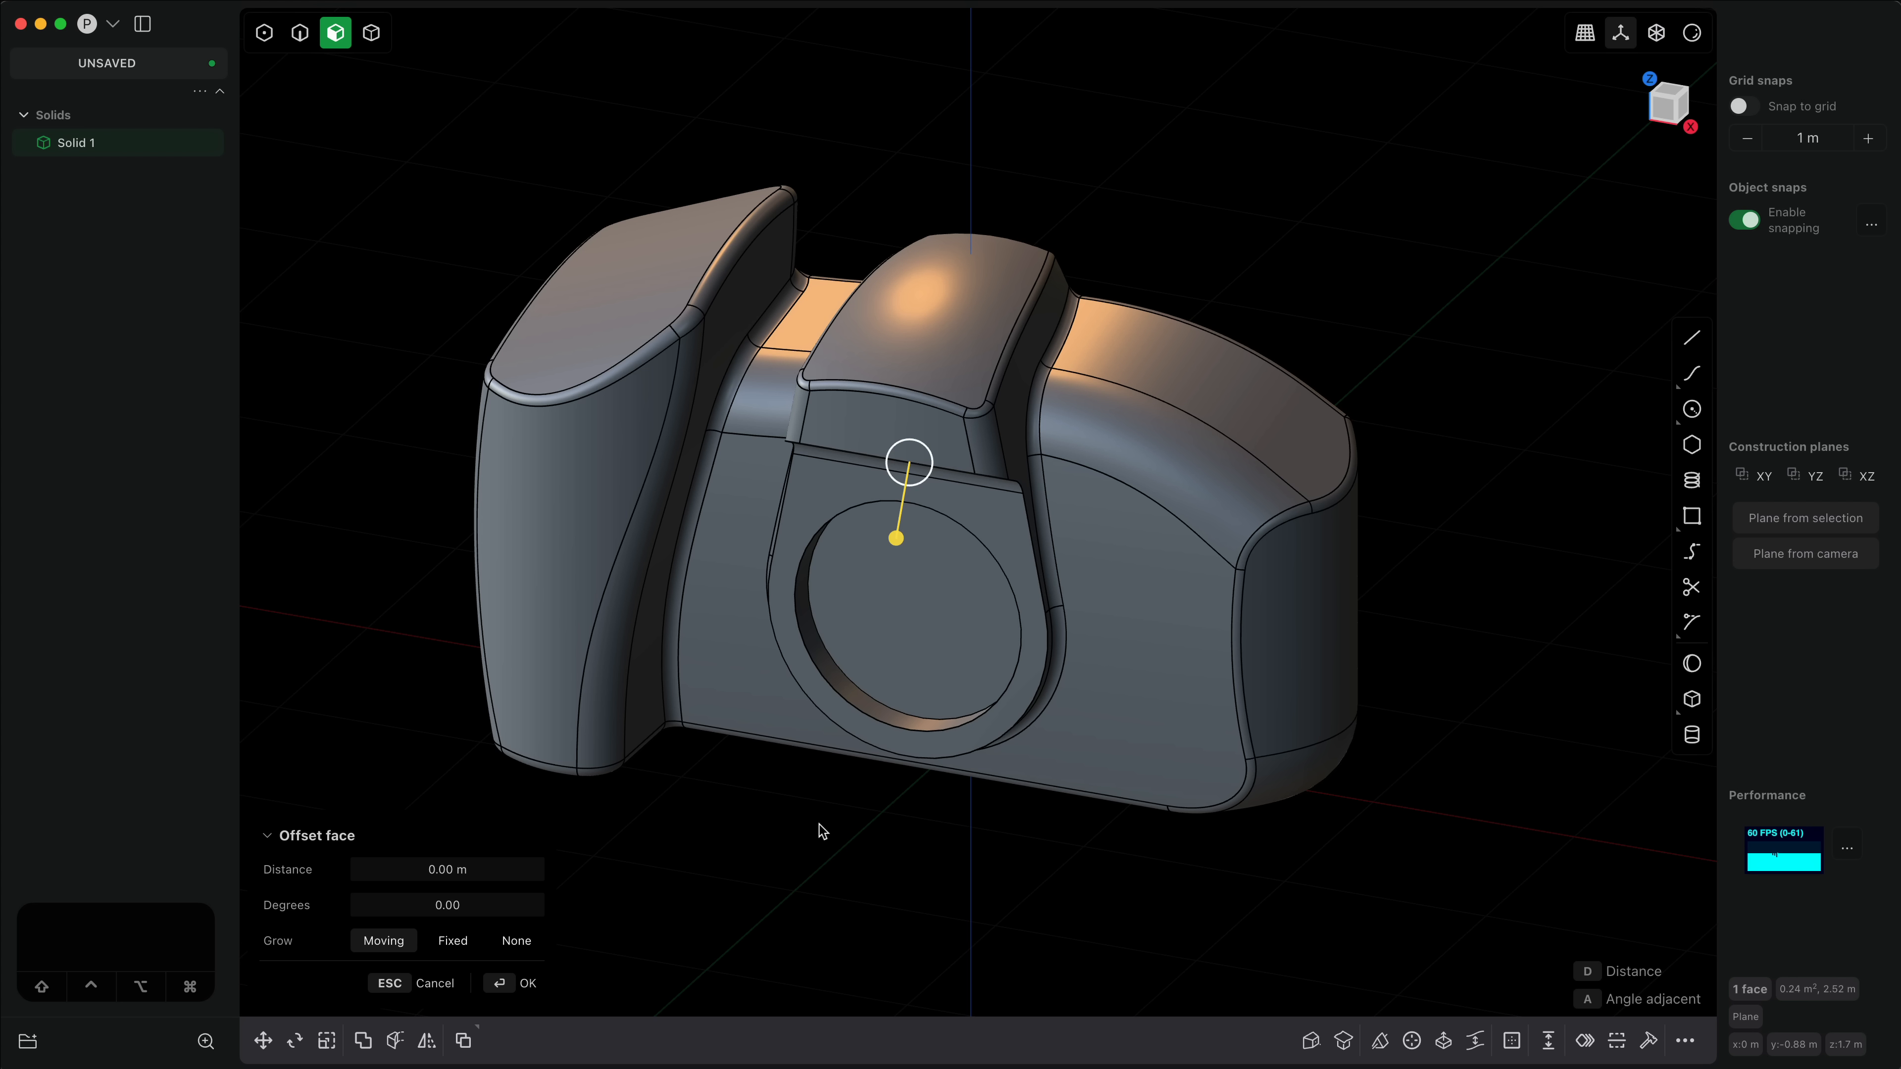
# Step: Remove all fillets from the whole camera solid with Remove Fillets From Shell, convexity Any
pyautogui.write('f')
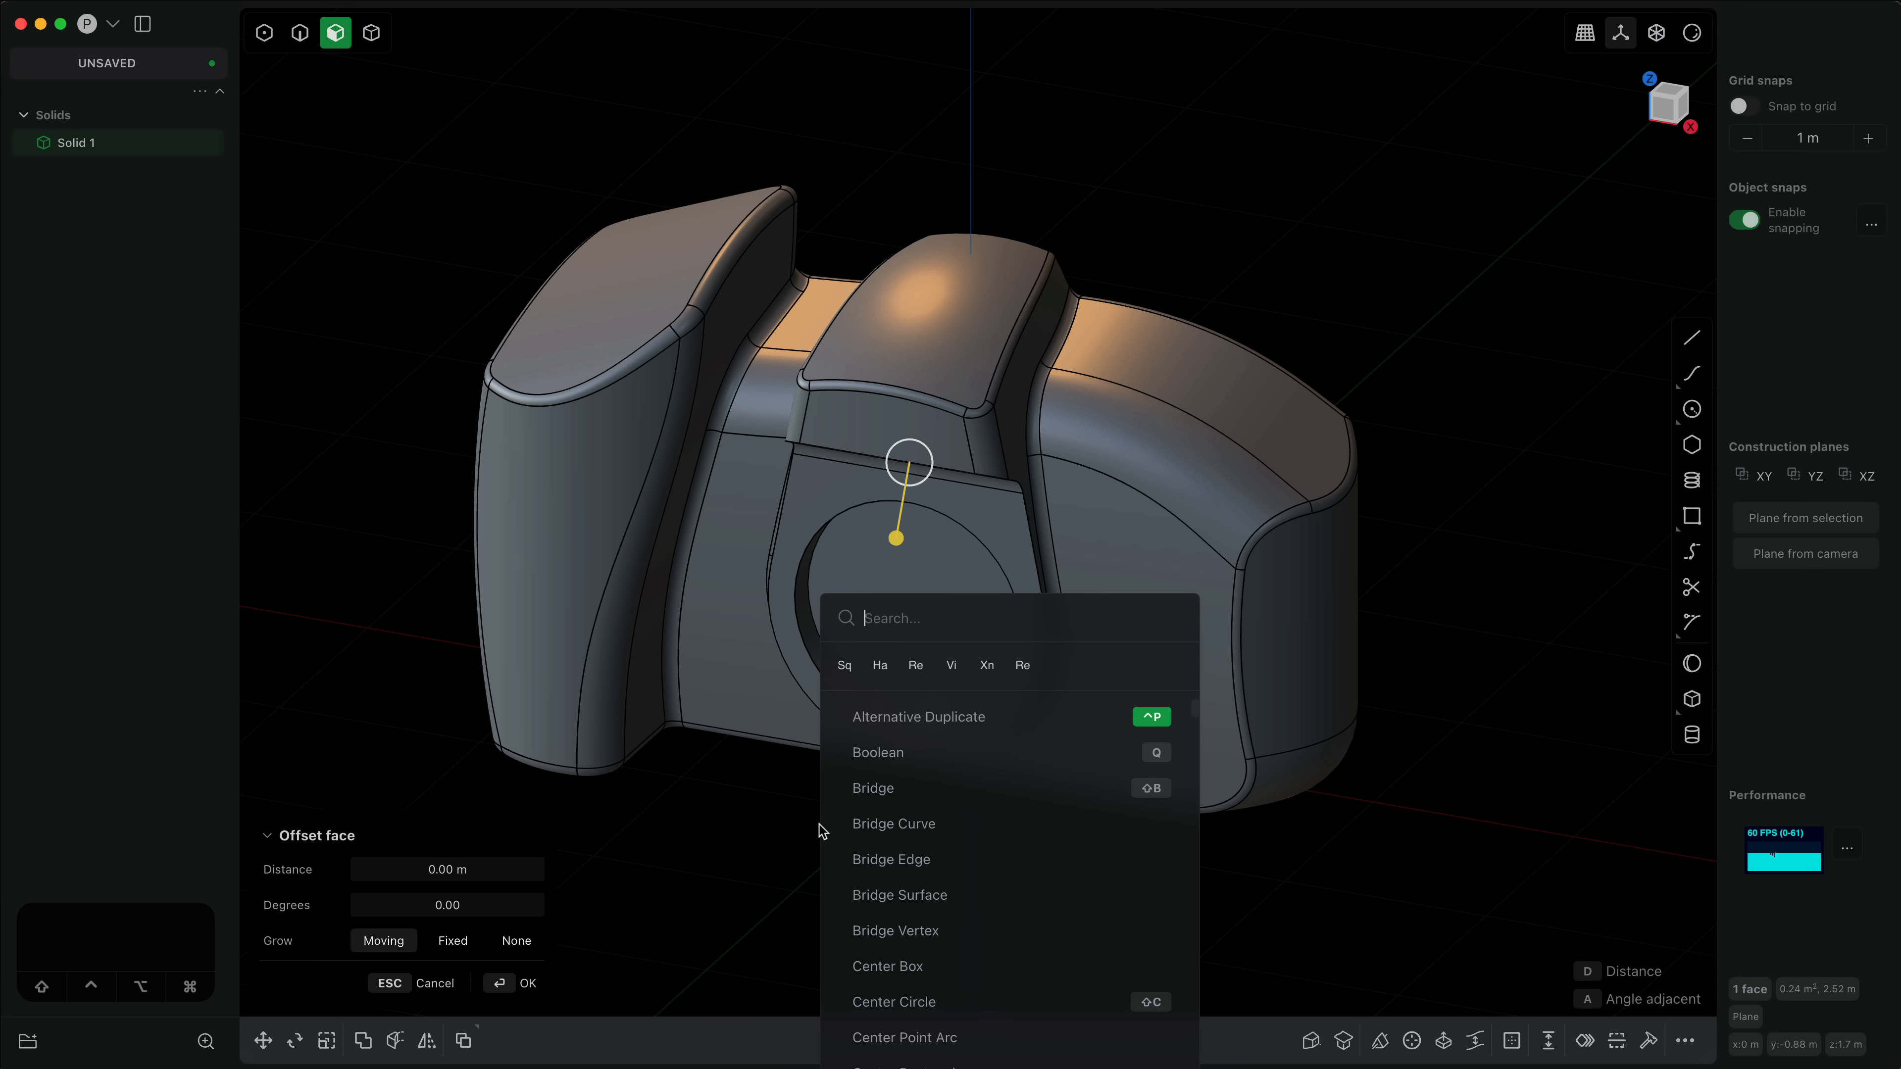
pyautogui.write('fillet')
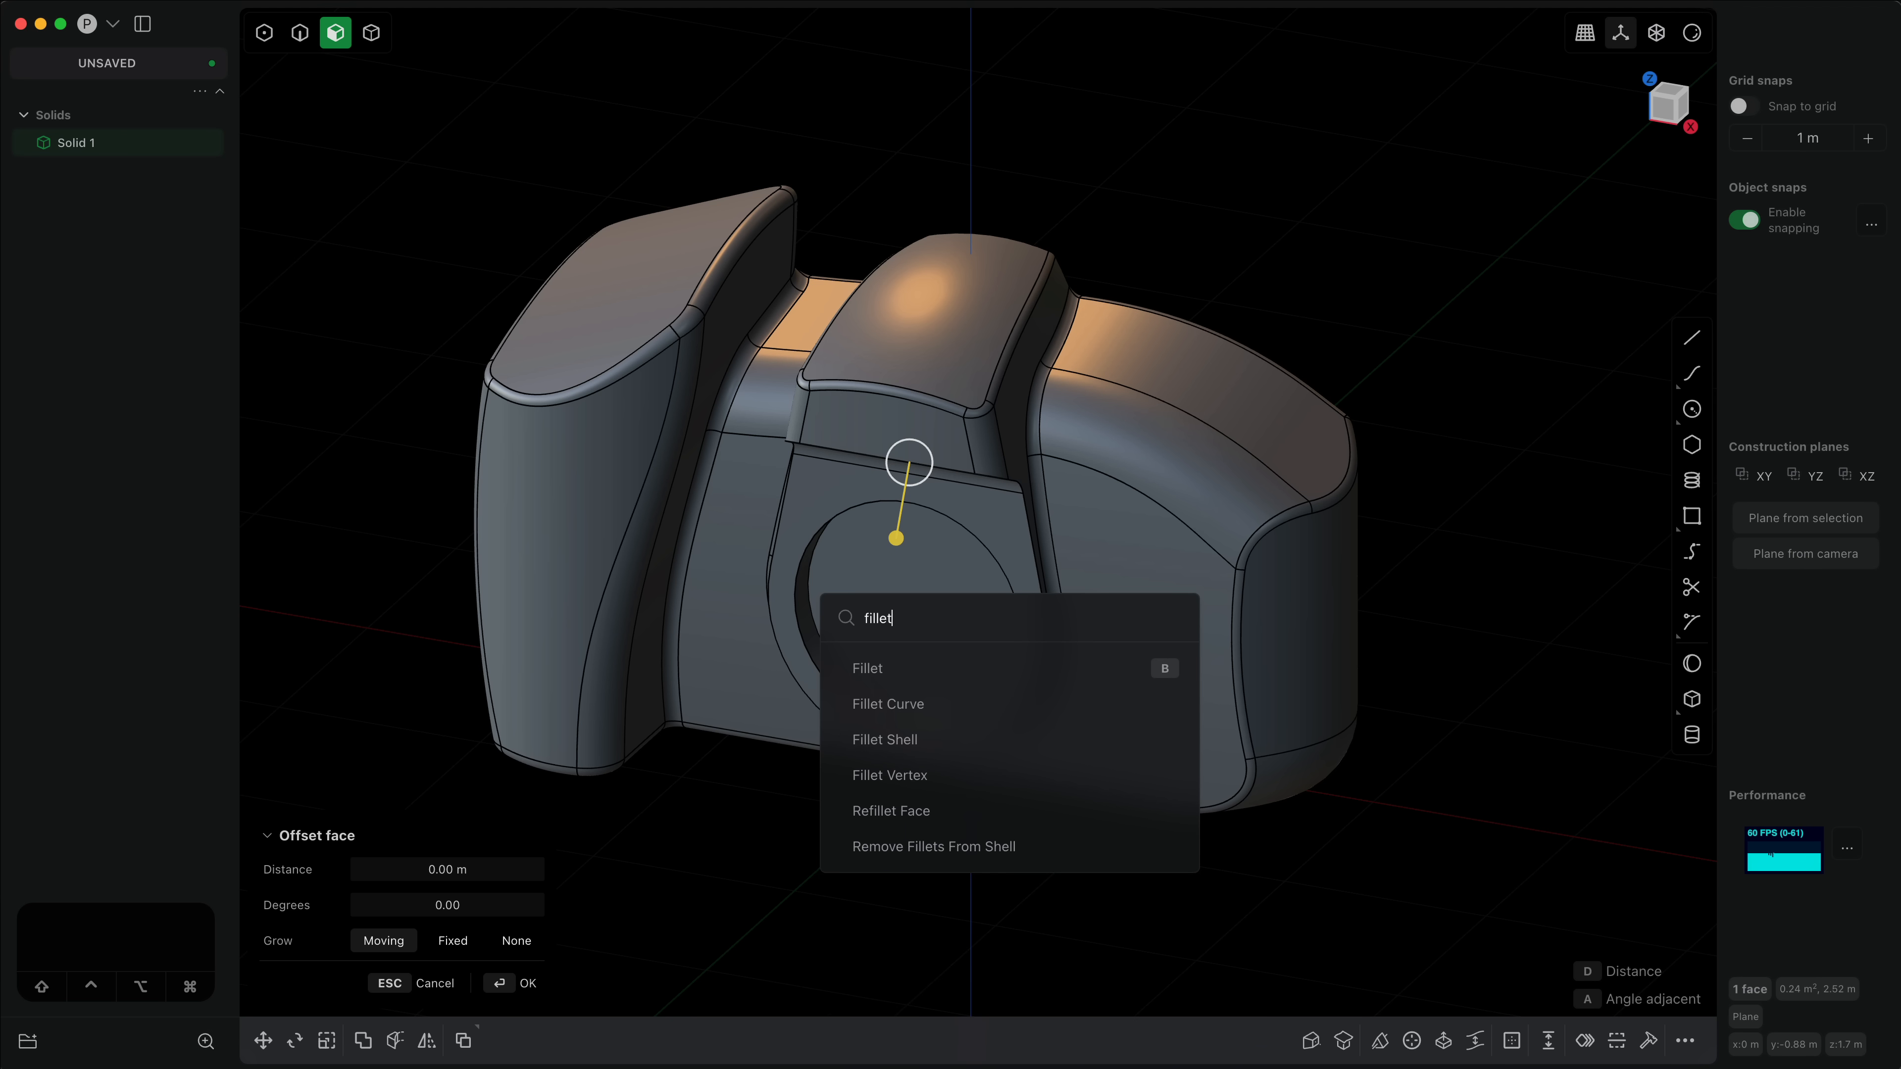
pyautogui.press('Down')
pyautogui.press('Down')
pyautogui.press('Down')
pyautogui.press('Down')
pyautogui.press('Down')
pyautogui.press('Return')
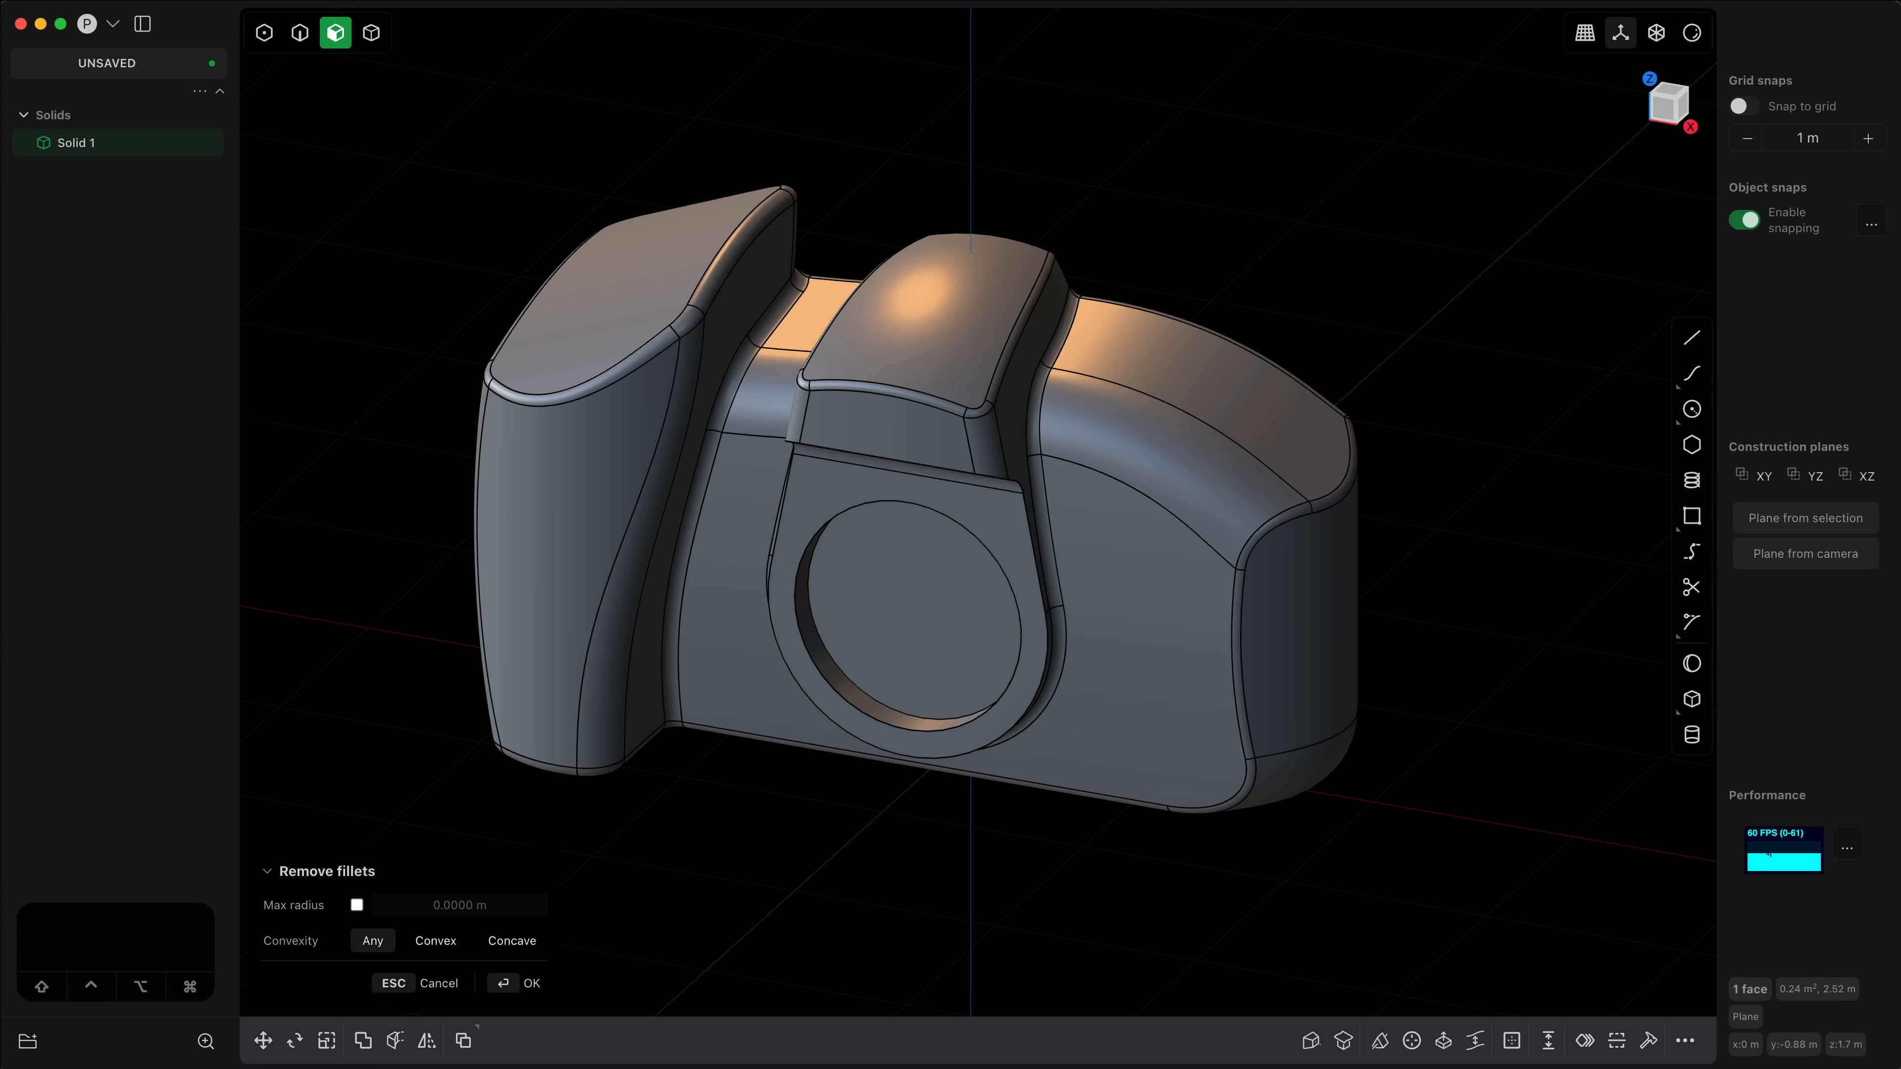
pyautogui.press('Escape')
pyautogui.click(755, 672)
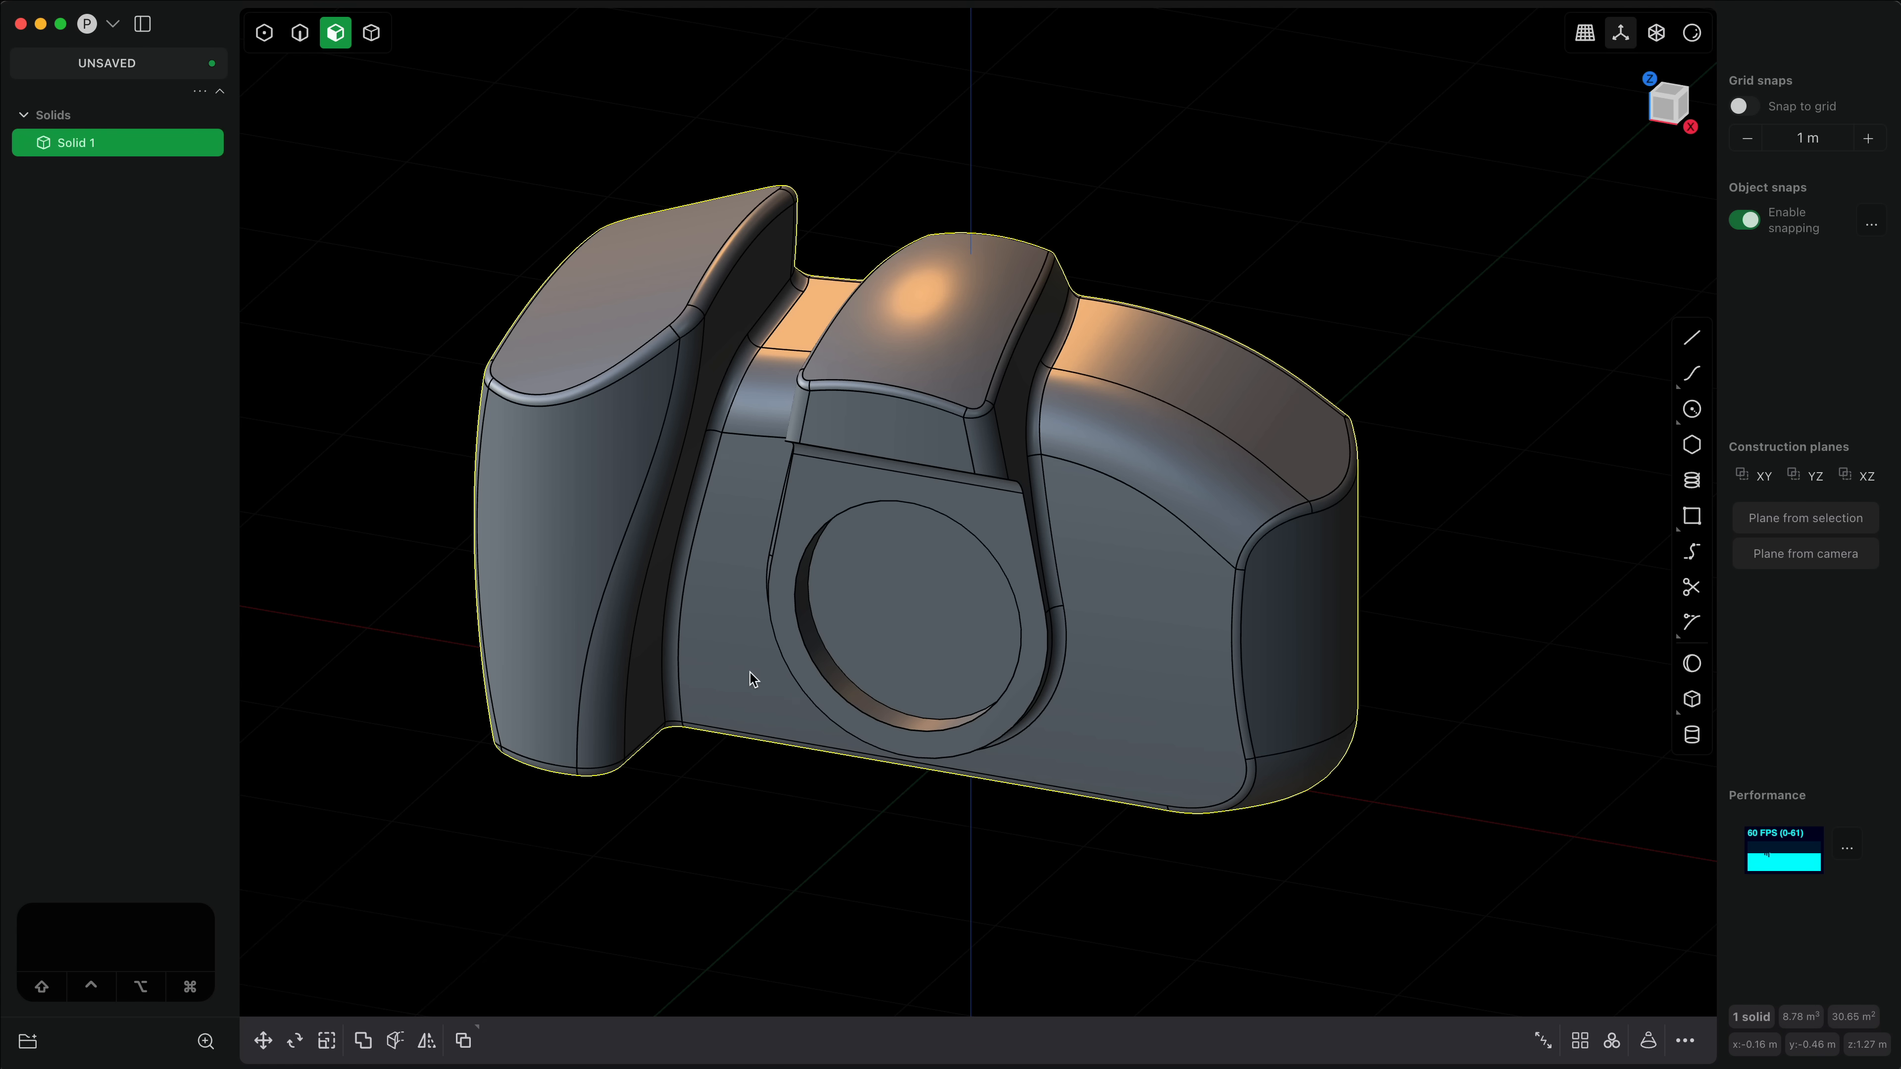
pyautogui.hotkey('shift', 'r')
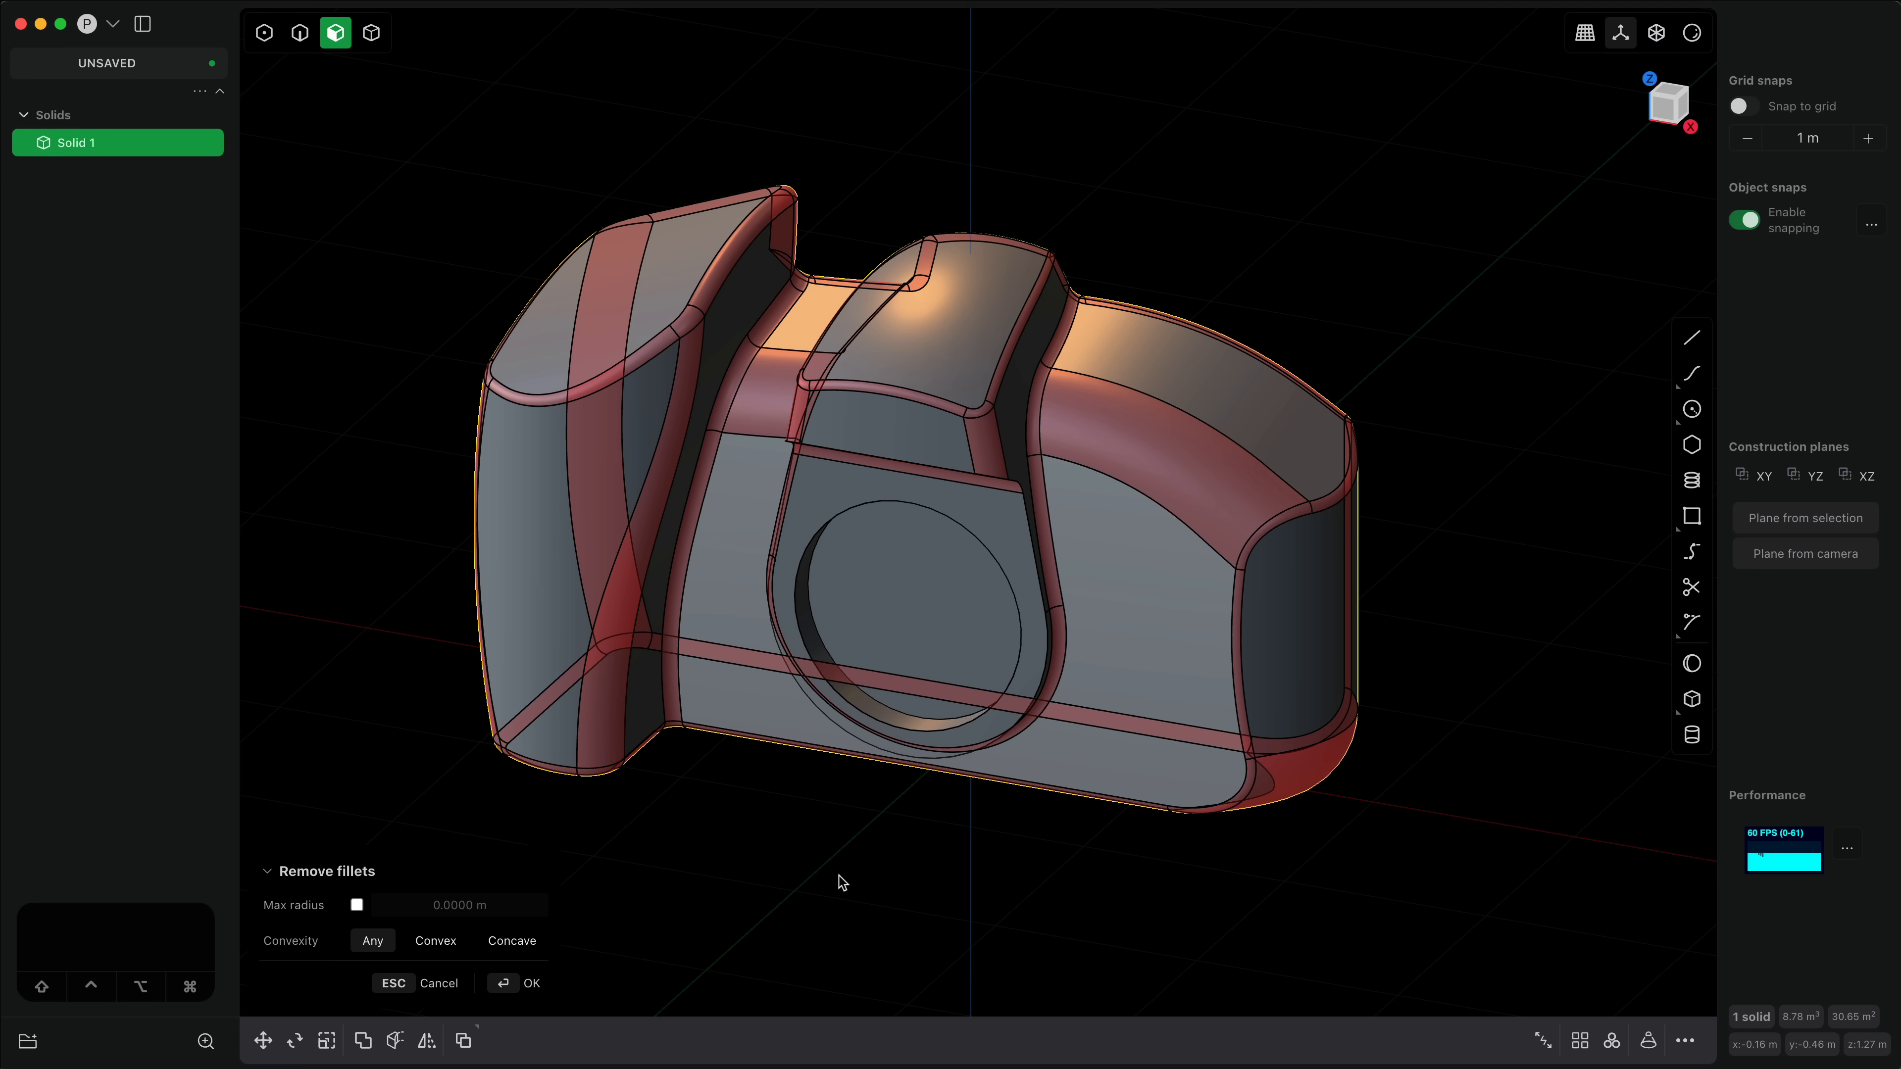
pyautogui.press('Return')
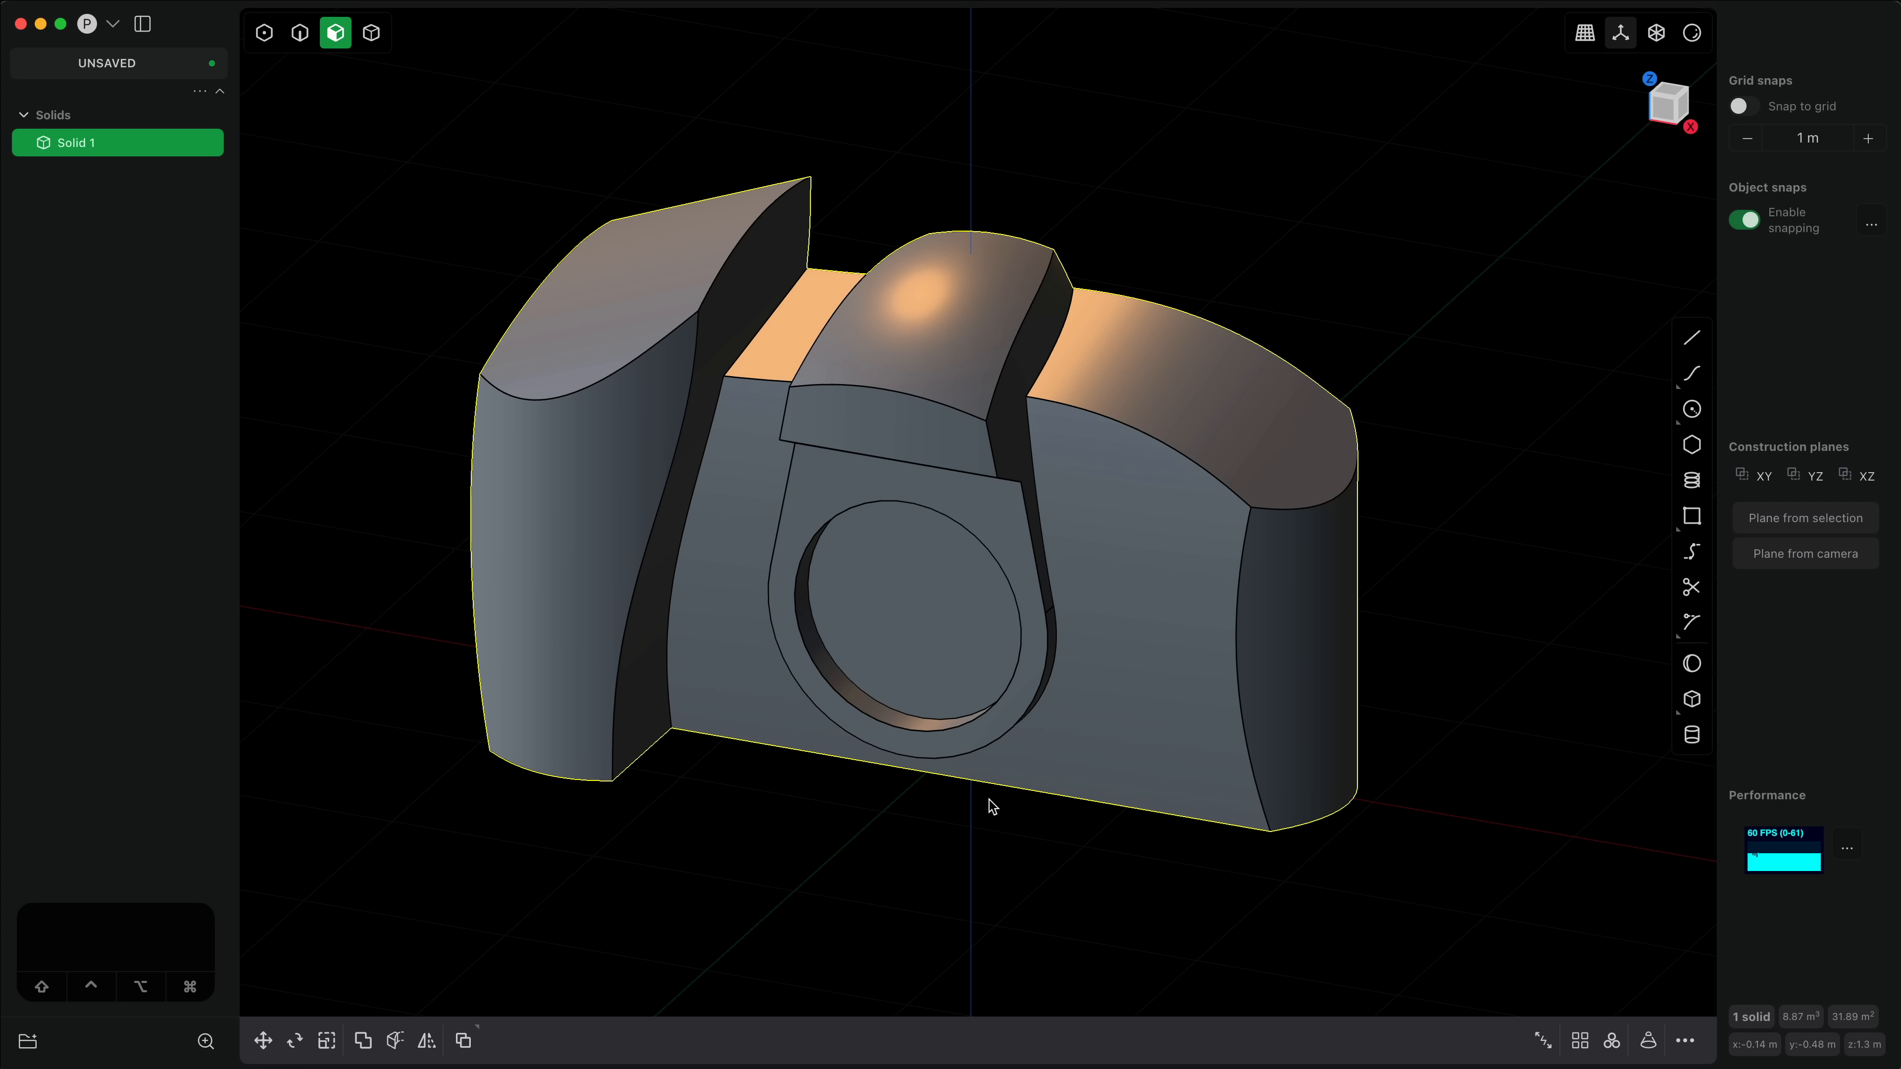
# Step: Move the middle column of the bulged end face's control points outward about 0.10 m along X
pyautogui.click(1289, 645)
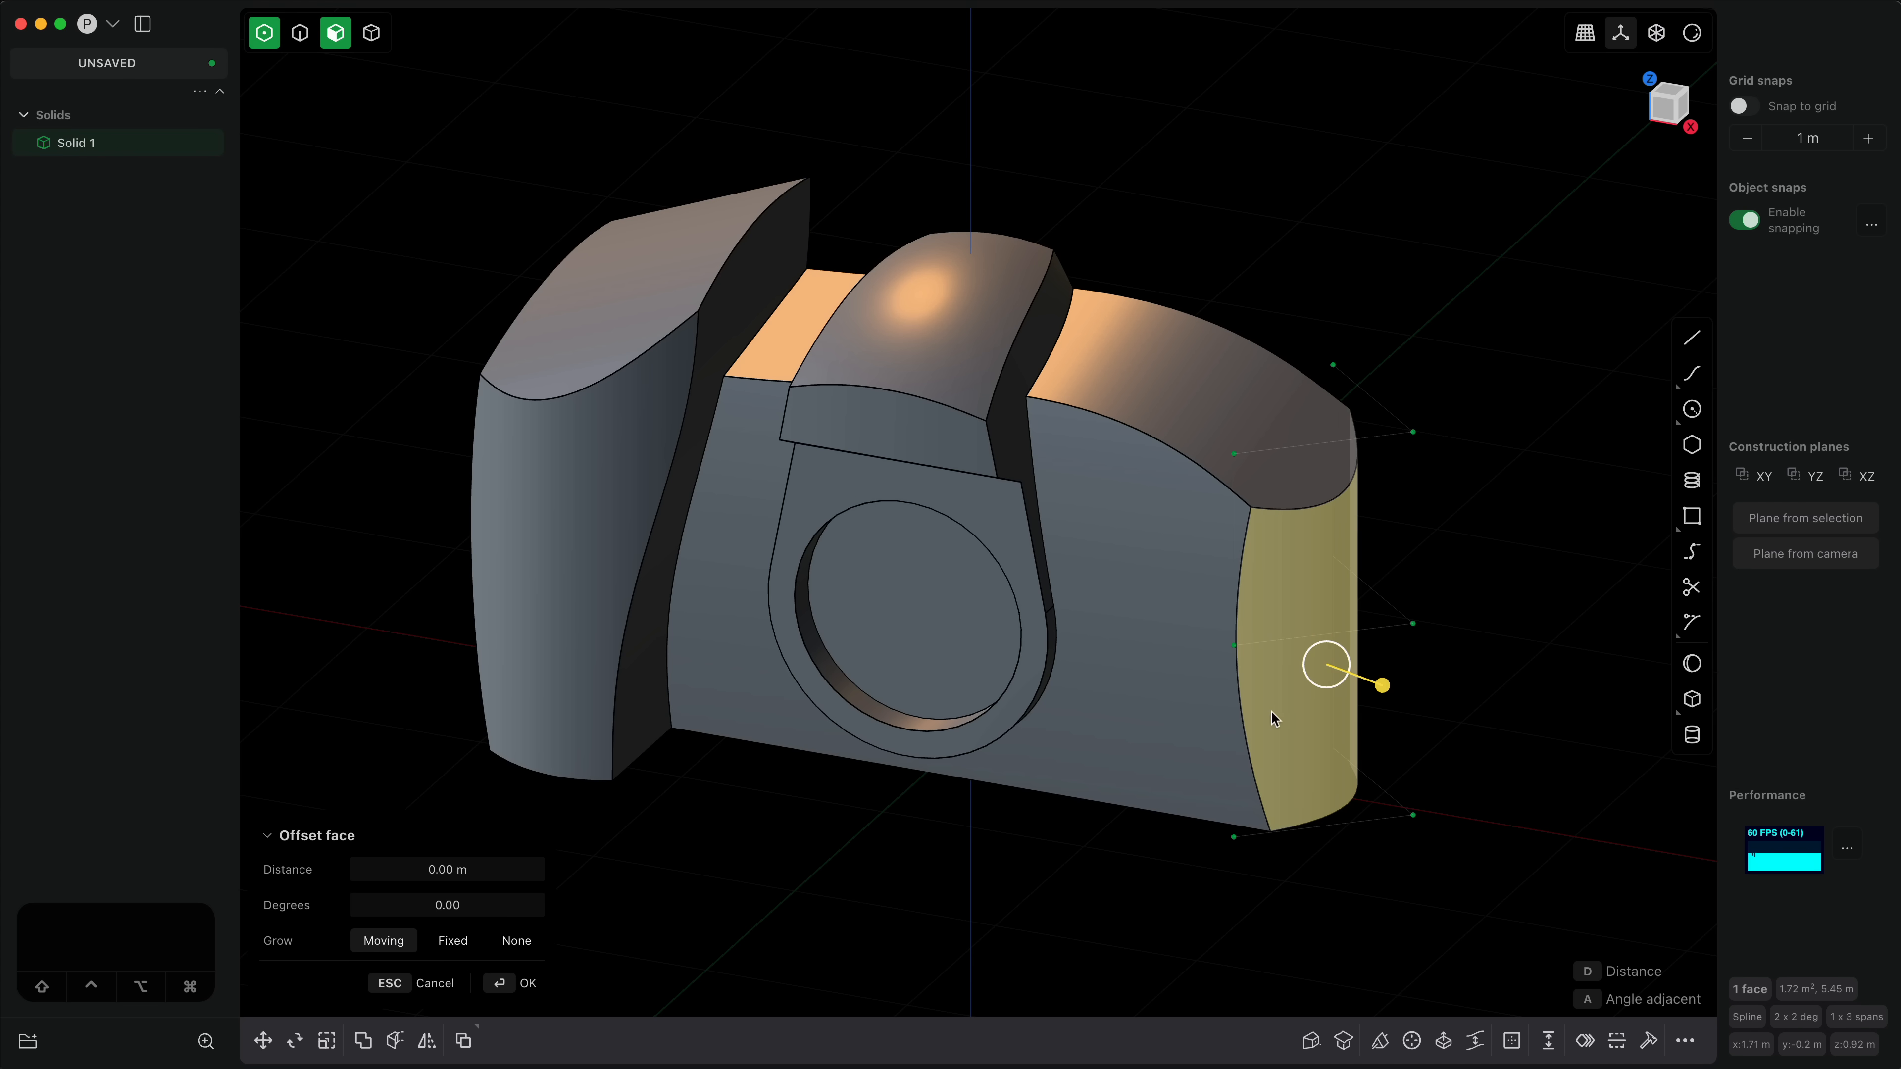
pyautogui.moveTo(1399, 391); pyautogui.dragTo(1491, 883)
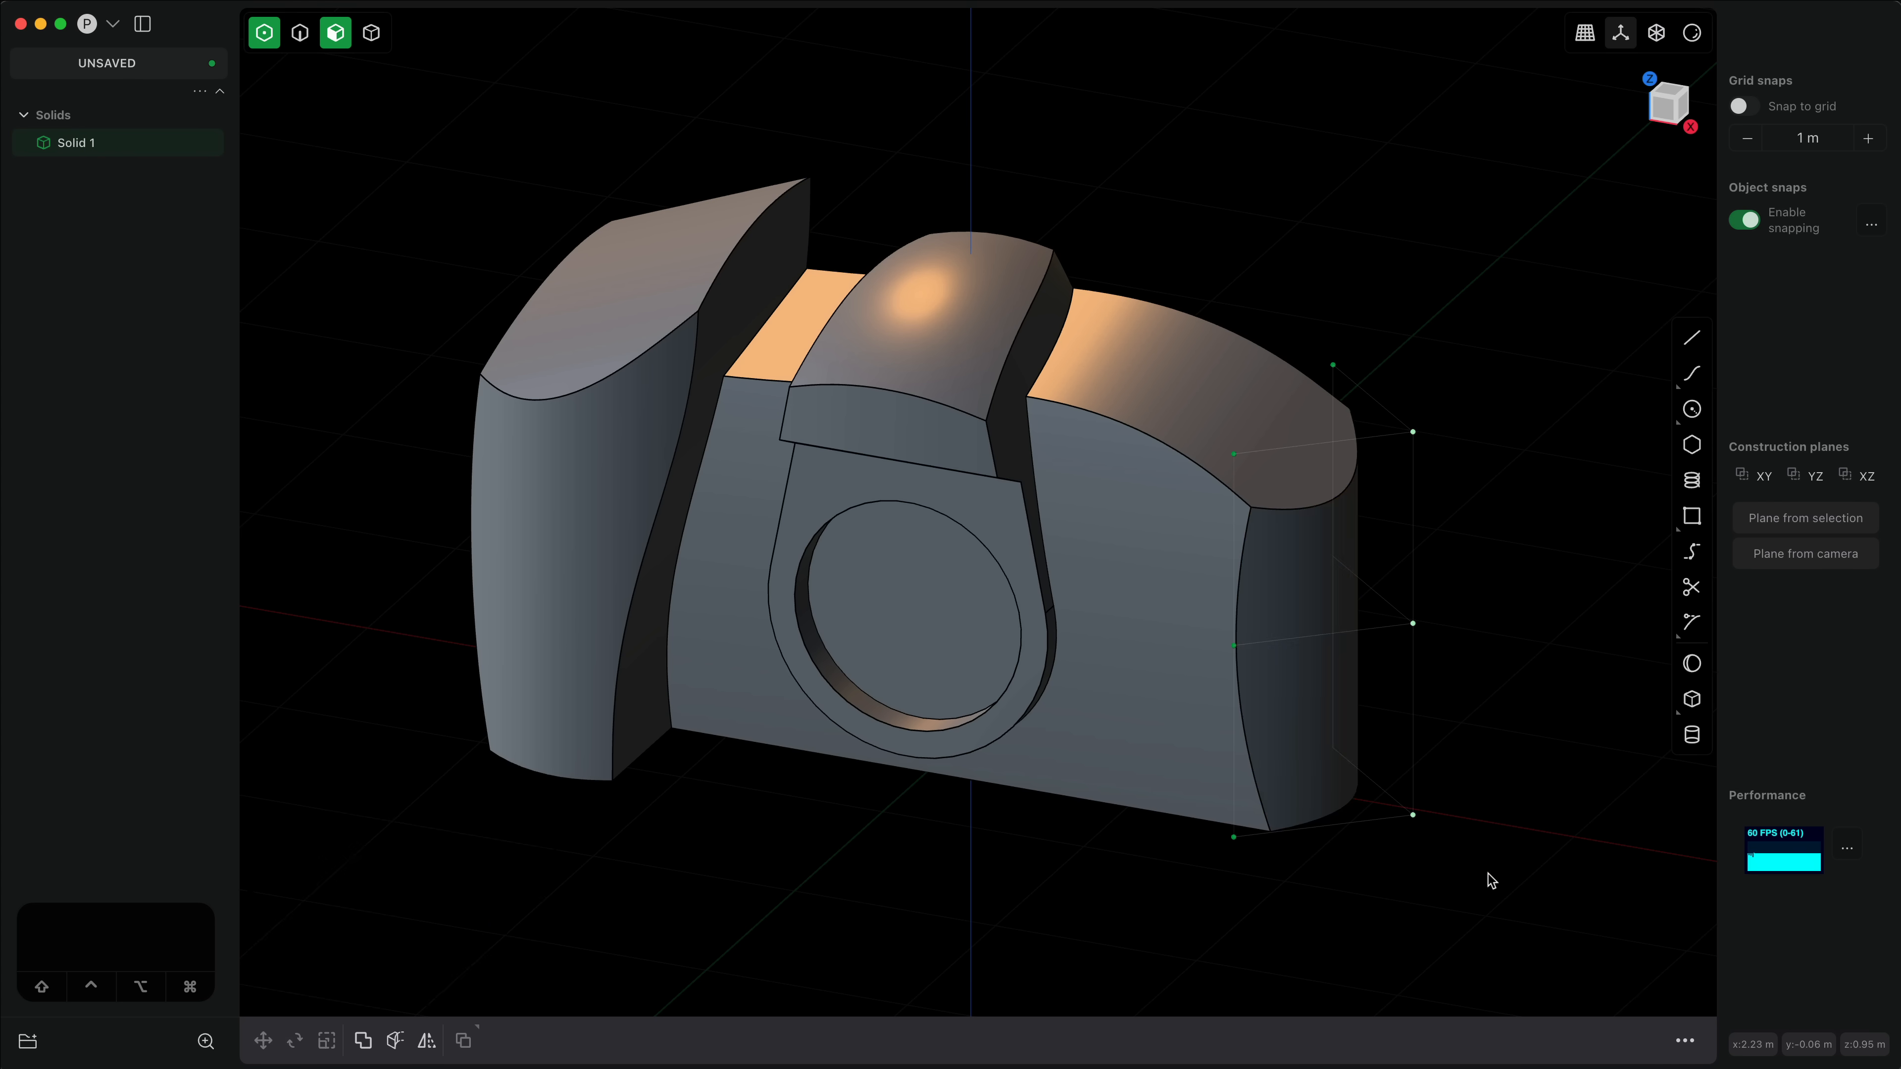
pyautogui.press('g')
pyautogui.moveTo(1473, 641)
pyautogui.mouseDown()
pyautogui.moveTo(1339, 647)
pyautogui.moveTo(1493, 653)
pyautogui.mouseUp()
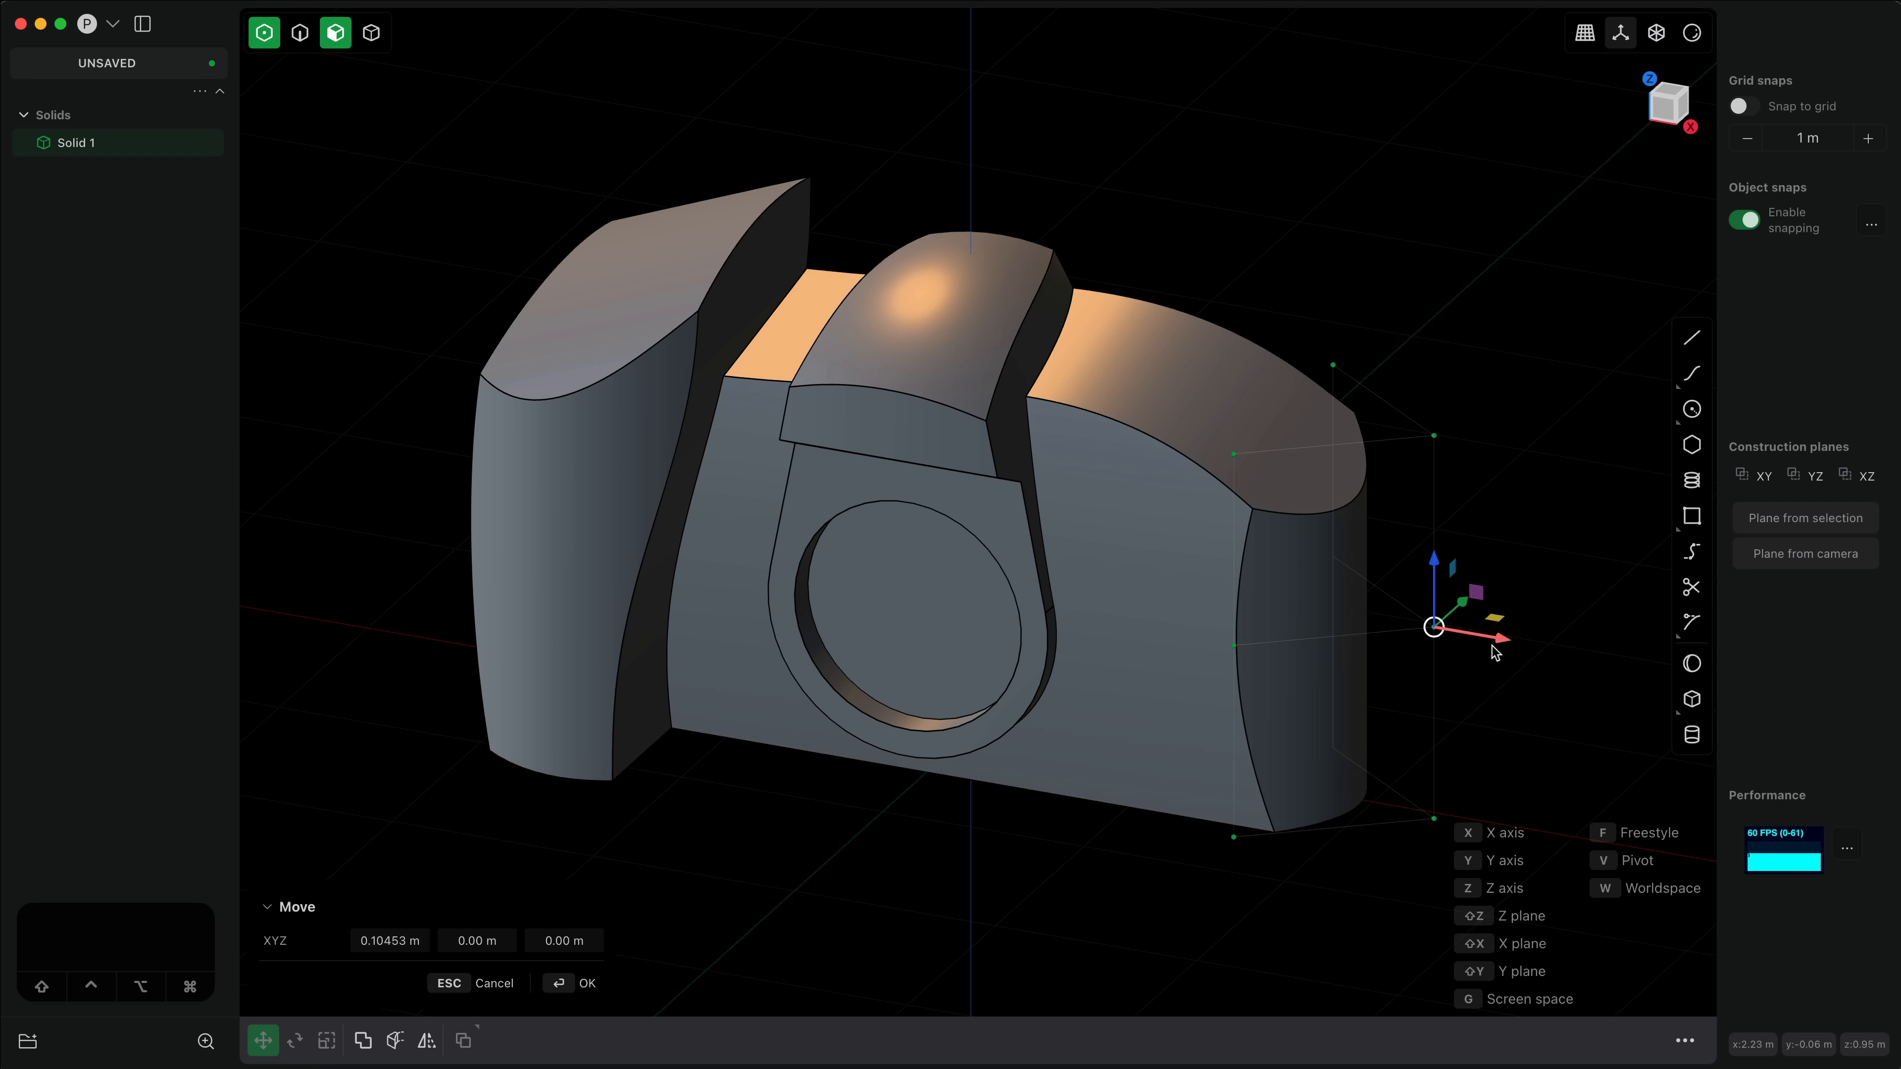